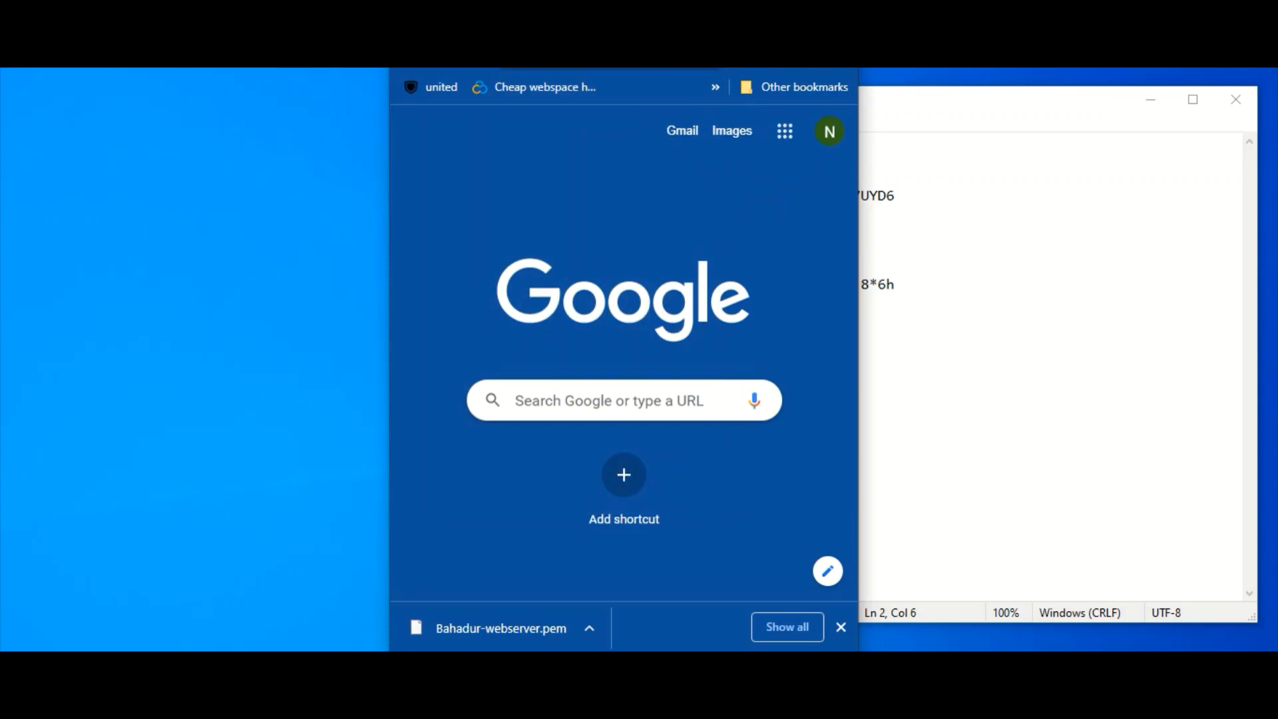
Move the browser window down and widen it across most of the desktop.
left_click_drag(647, 0, 649, 87)
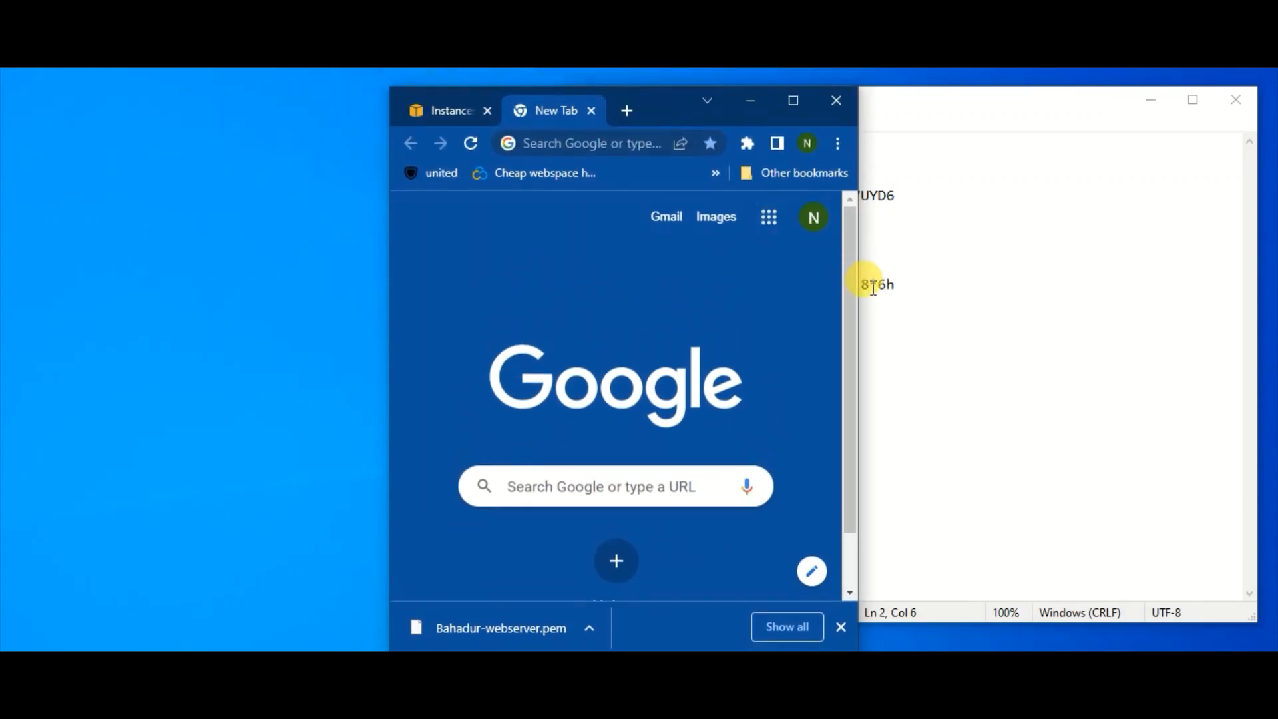
left_click_drag(862, 291, 1189, 319)
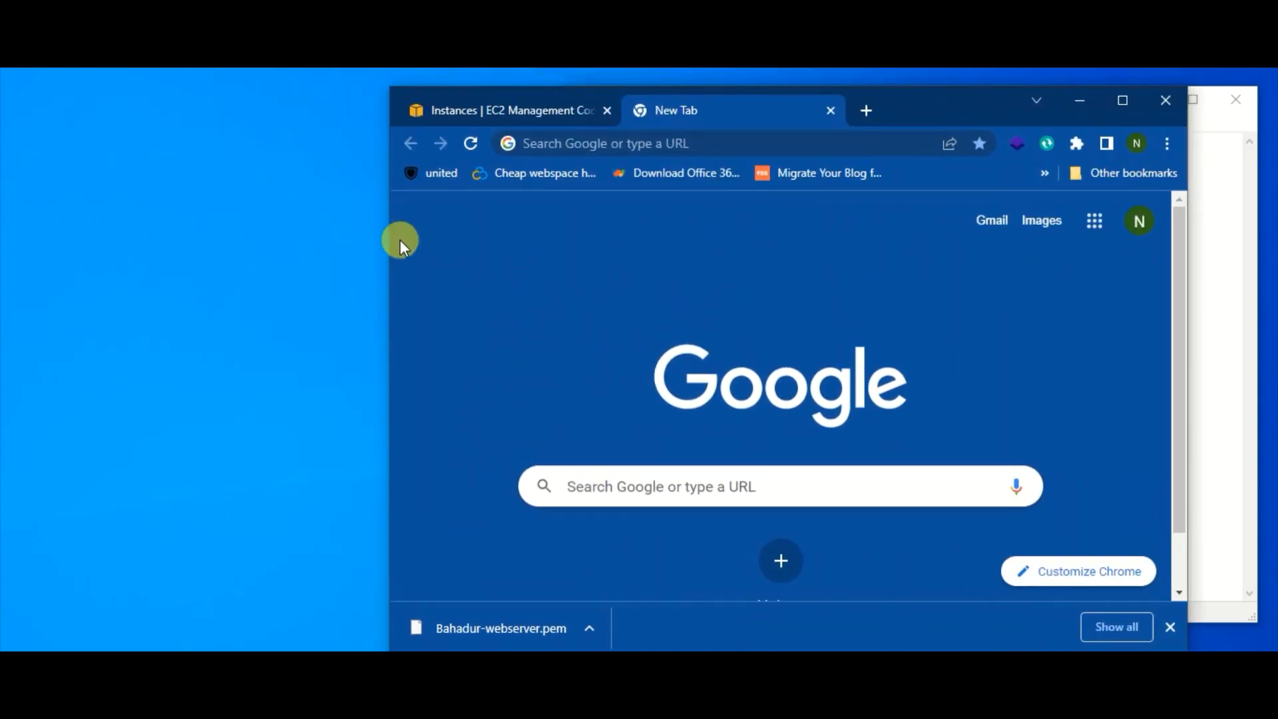
left_click_drag(390, 245, 48, 266)
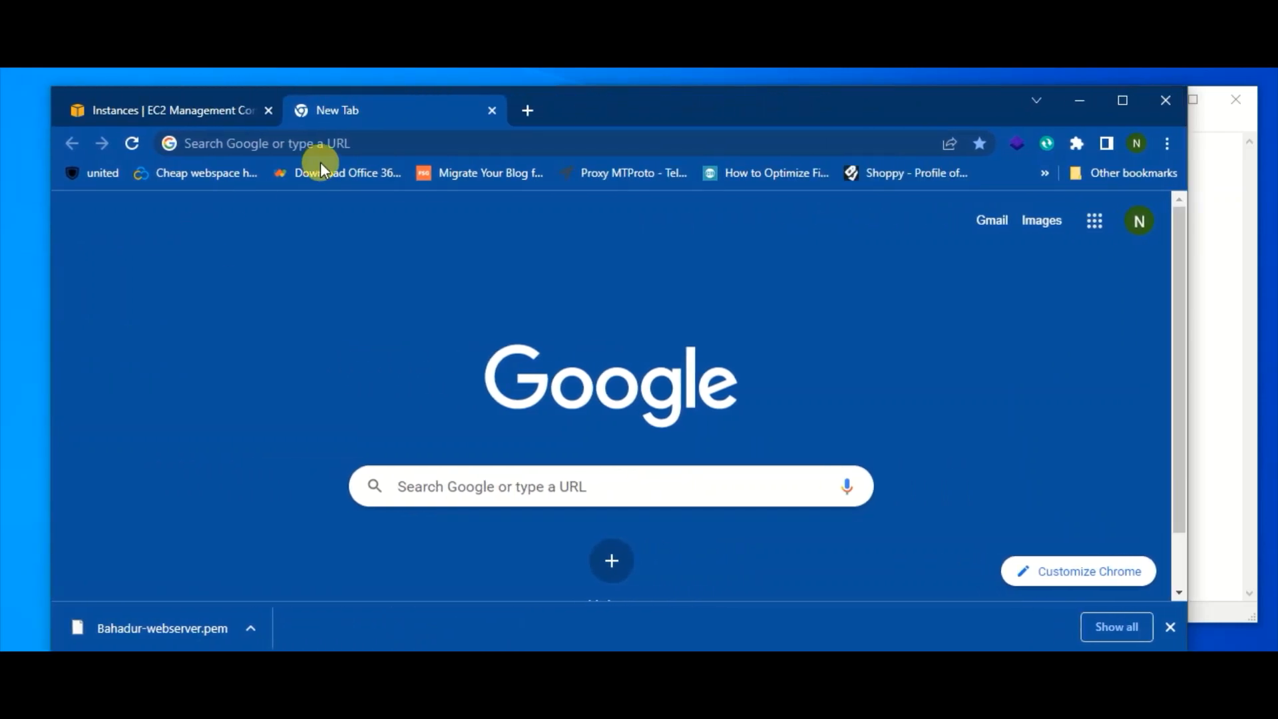
Open web server 1 at 44.202.12.203 in the browser and check its page text.
left_click(393, 135)
type("44.202.12.203")
key("Return")
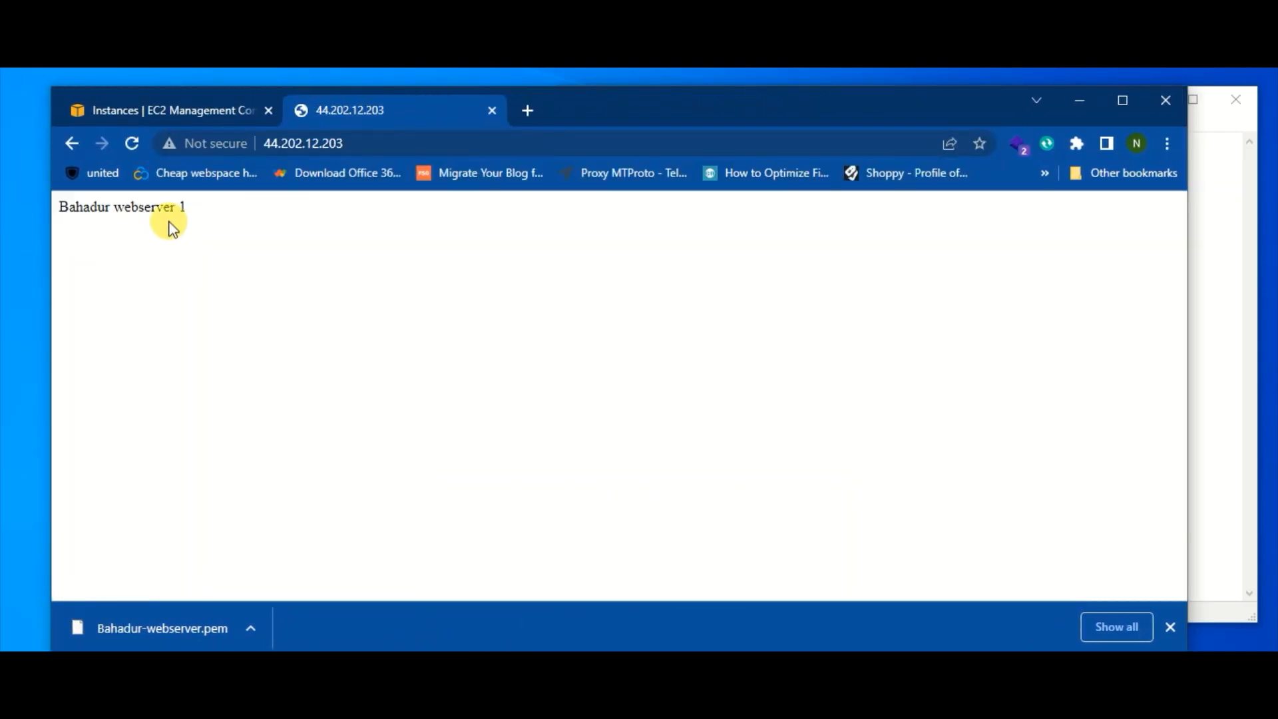
left_click_drag(208, 218, 91, 233)
Copy web server 2's IP address 100.24.58.106 from the Notepad notes, open it in a new browser tab and check its page text.
left_click(573, 669)
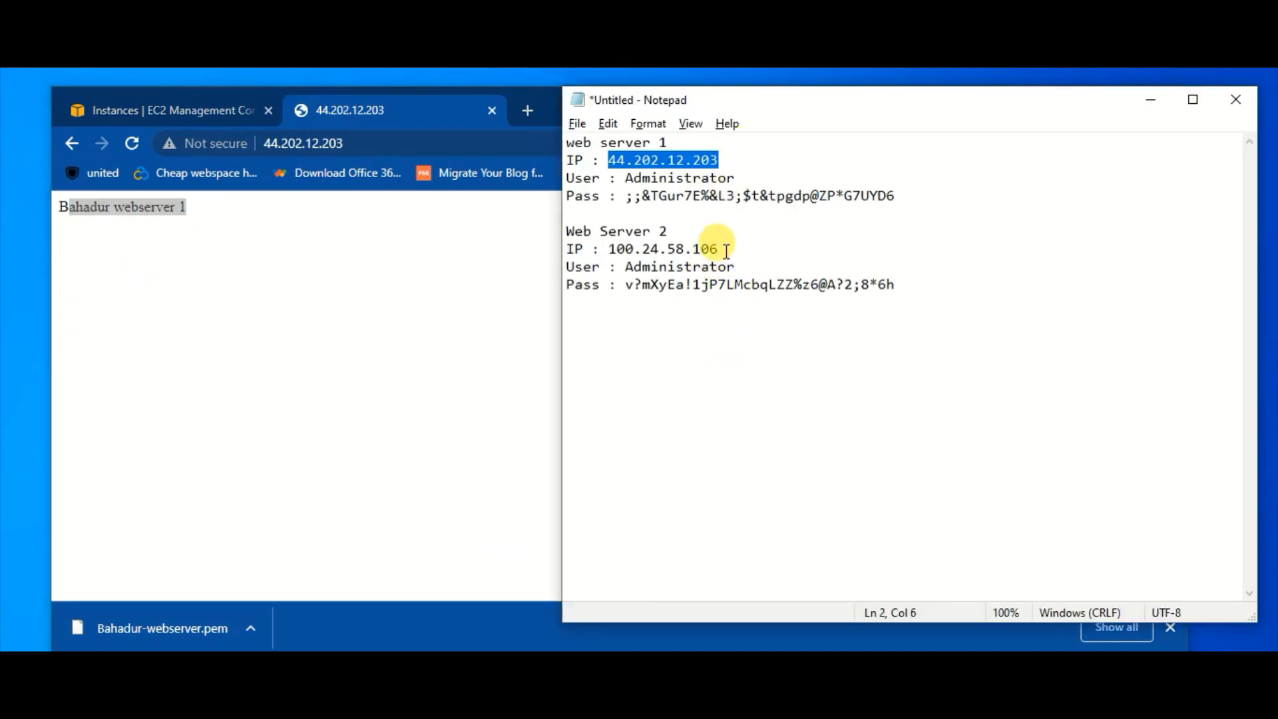
left_click_drag(727, 251, 608, 249)
key("ctrl+c")
left_click(422, 254)
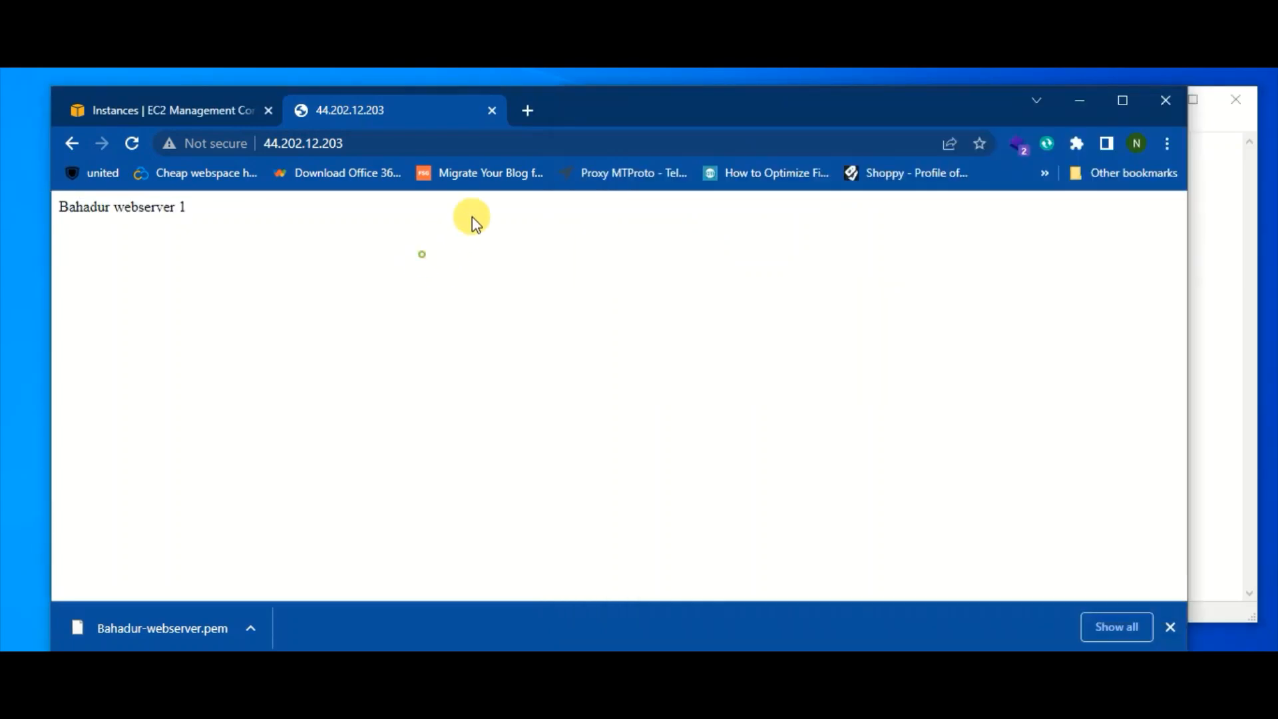
left_click(525, 107)
left_click(439, 129)
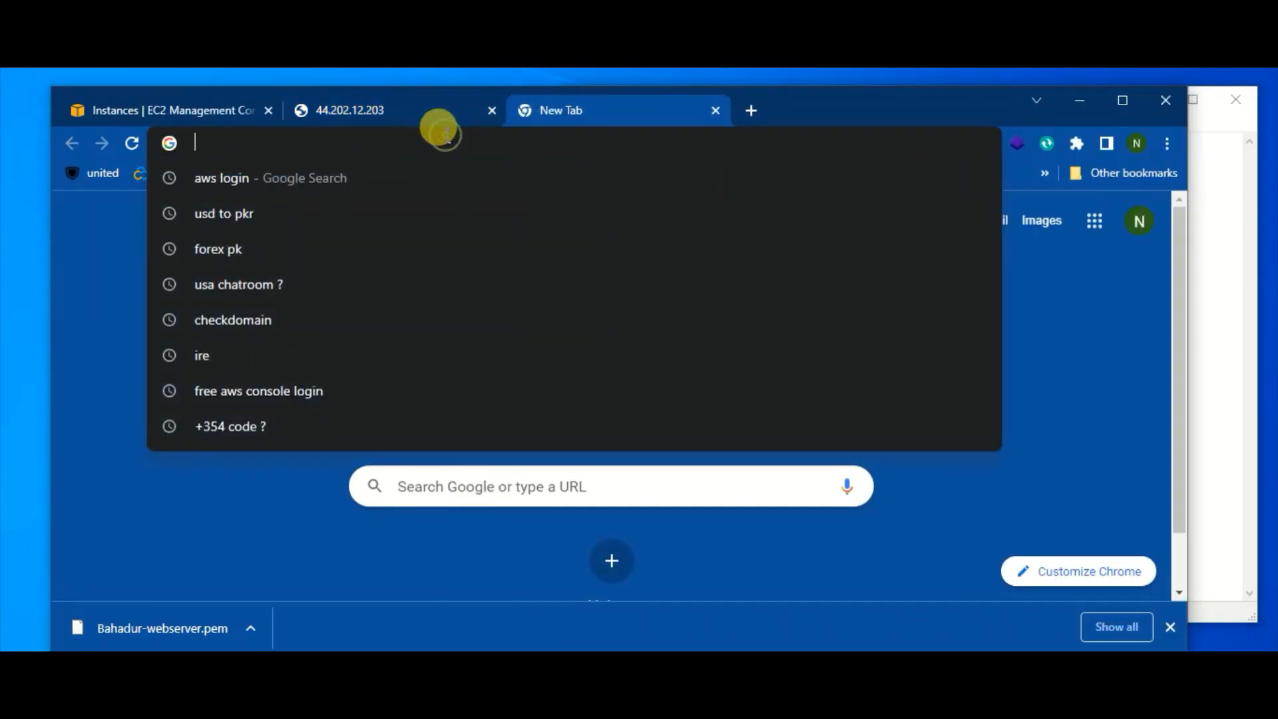
key("ctrl+v")
key("Return")
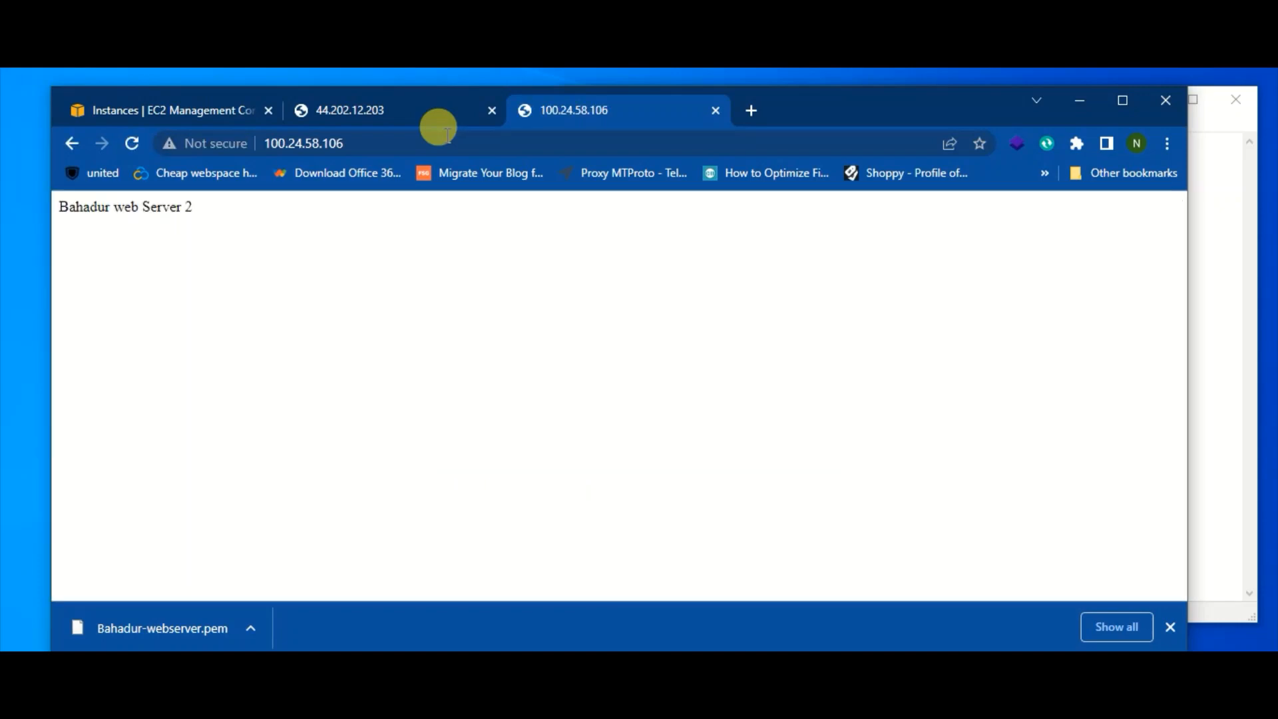
left_click_drag(277, 246, 191, 263)
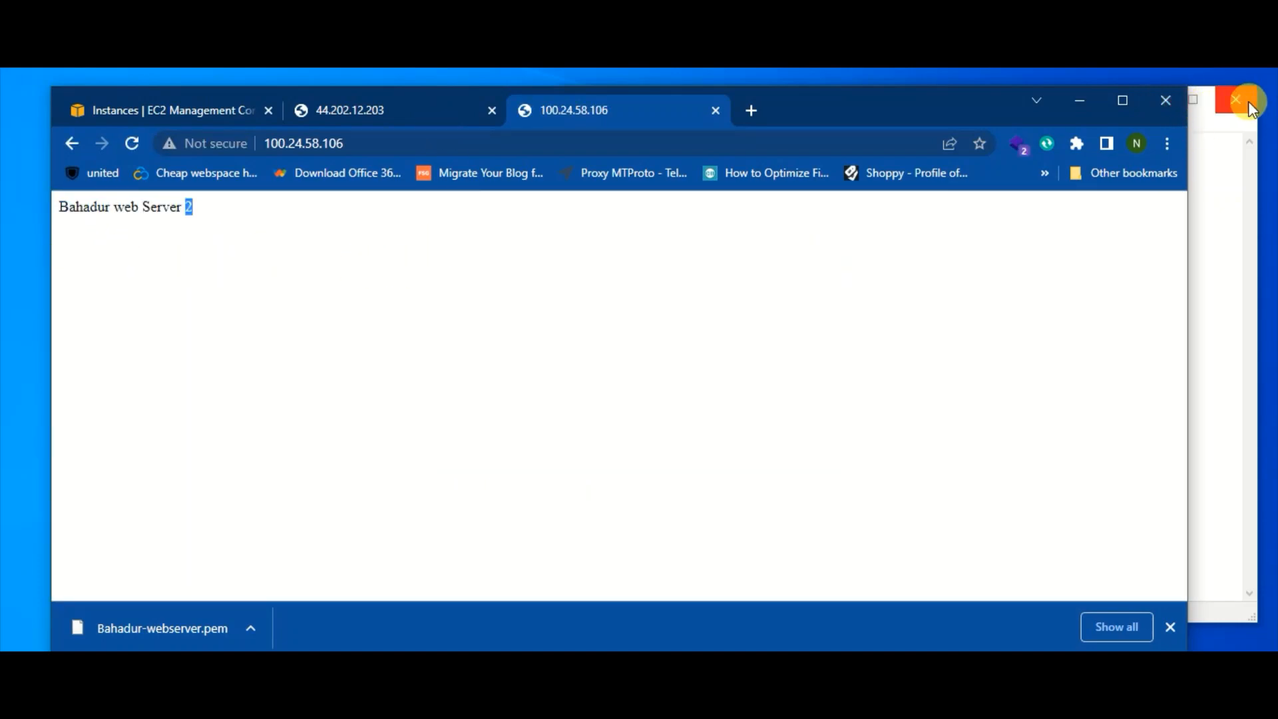
Return to the EC2 Instances page and enlarge the browser window to show both web server instances.
left_click(193, 110)
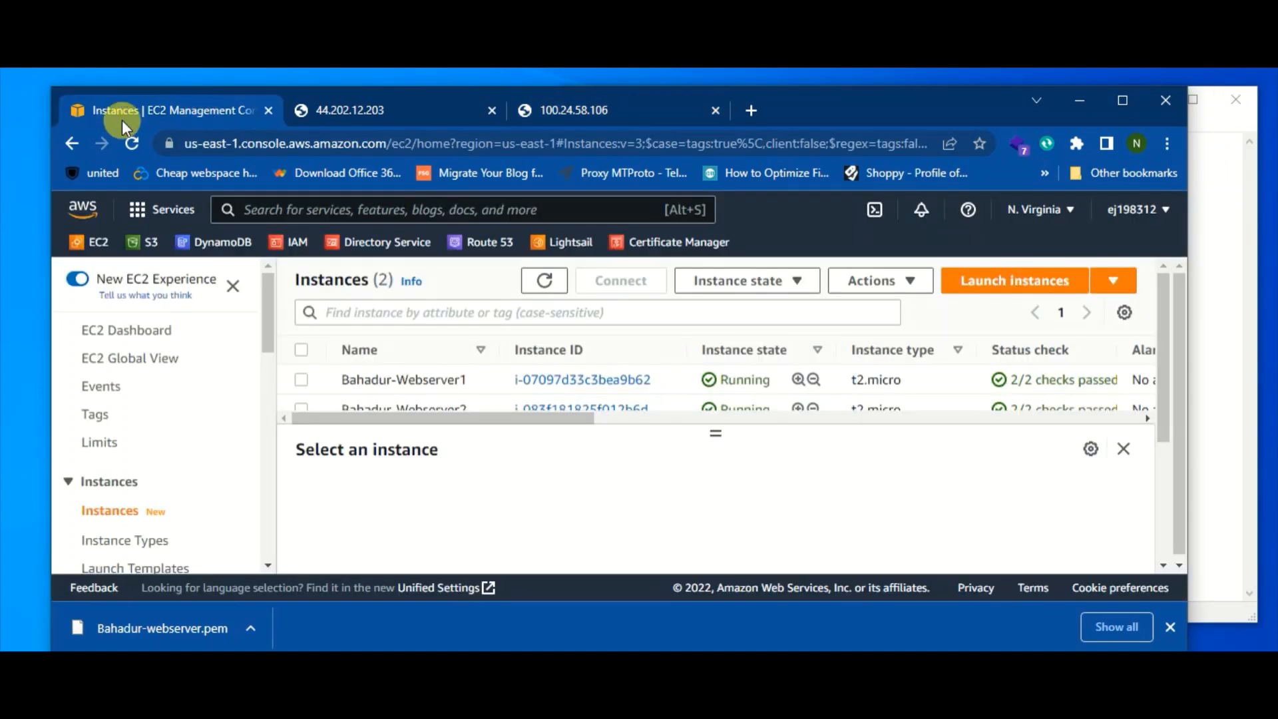
left_click_drag(50, 104, 4, 105)
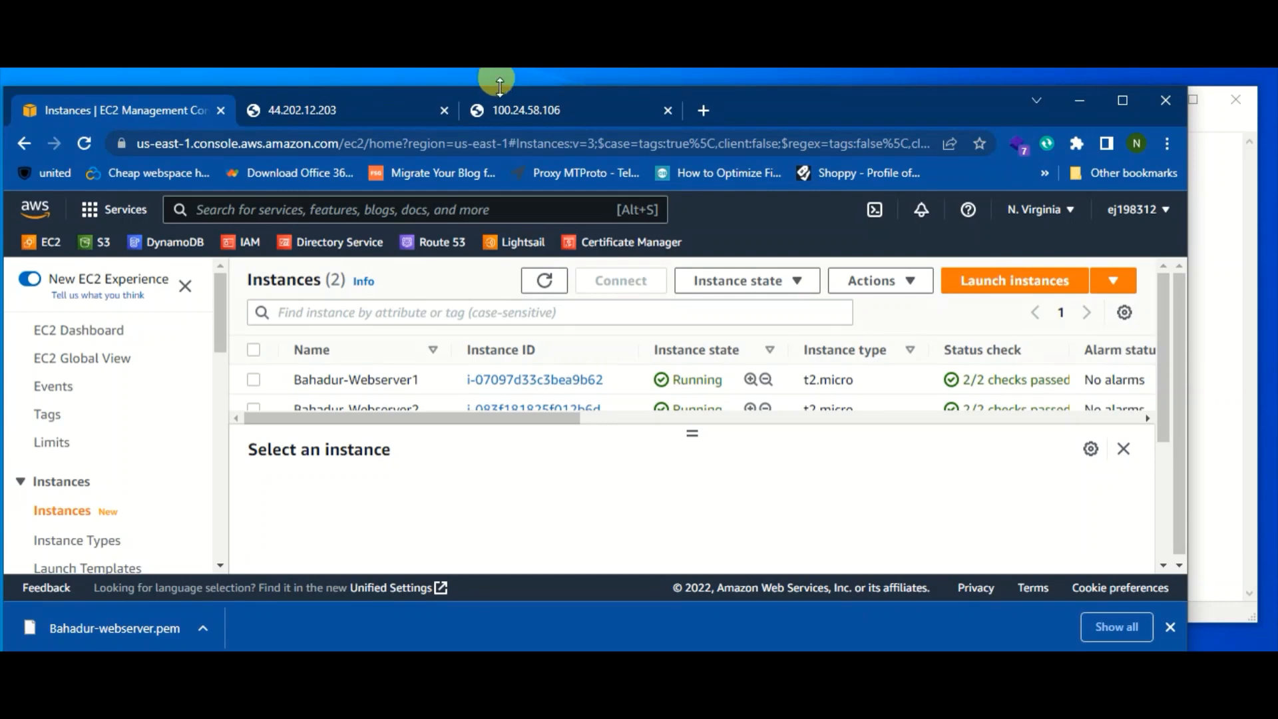
left_click_drag(489, 89, 492, 71)
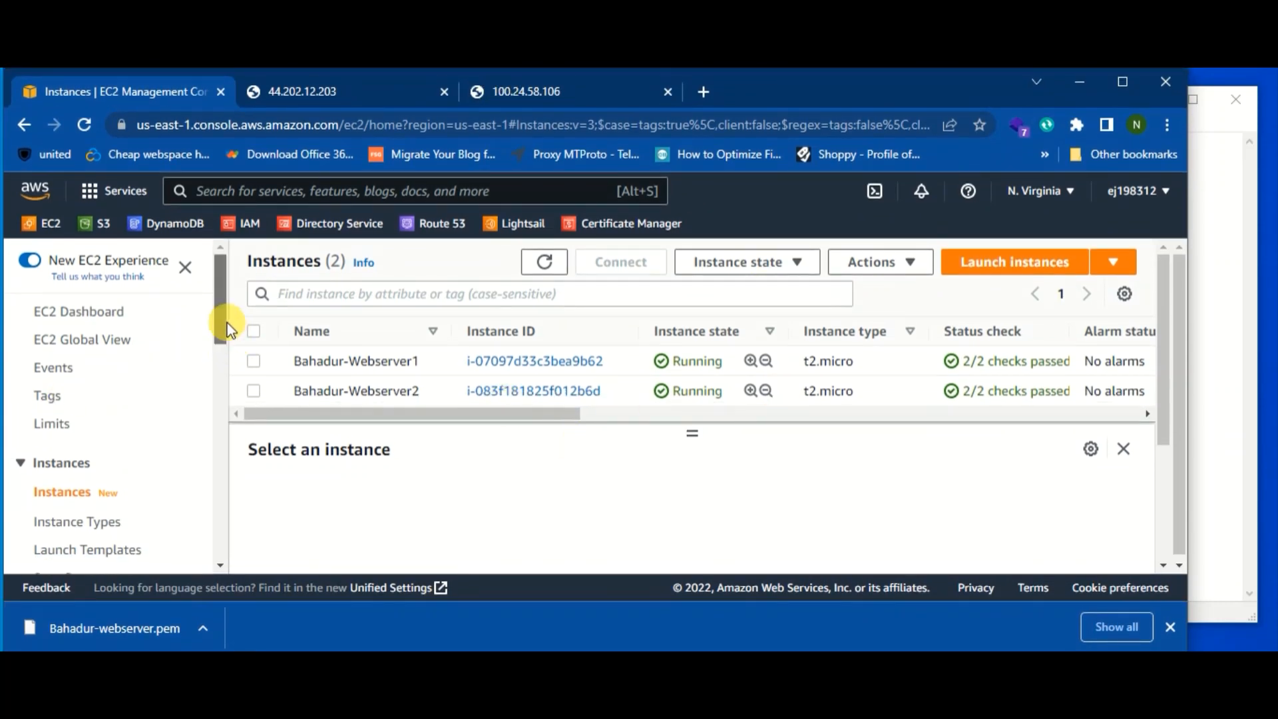
Go to the EC2 Target Groups under Load Balancing and start creating a new target group.
left_click_drag(226, 322, 218, 556)
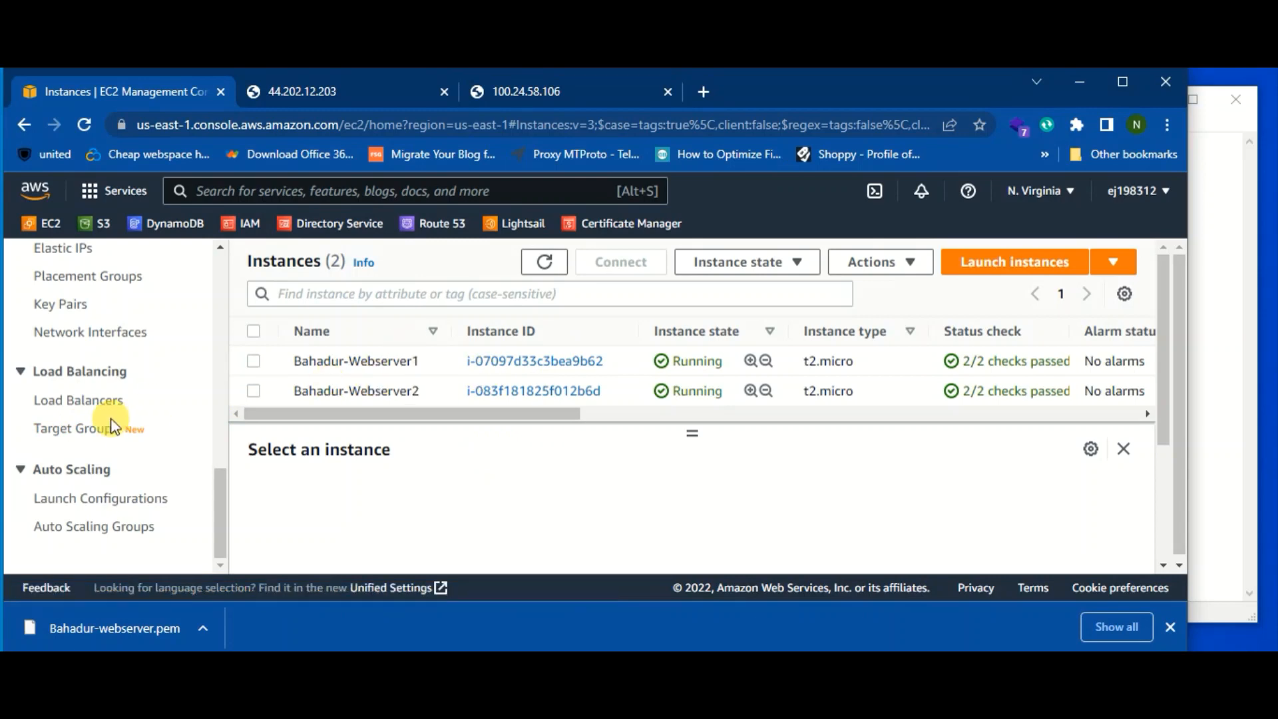
left_click(84, 434)
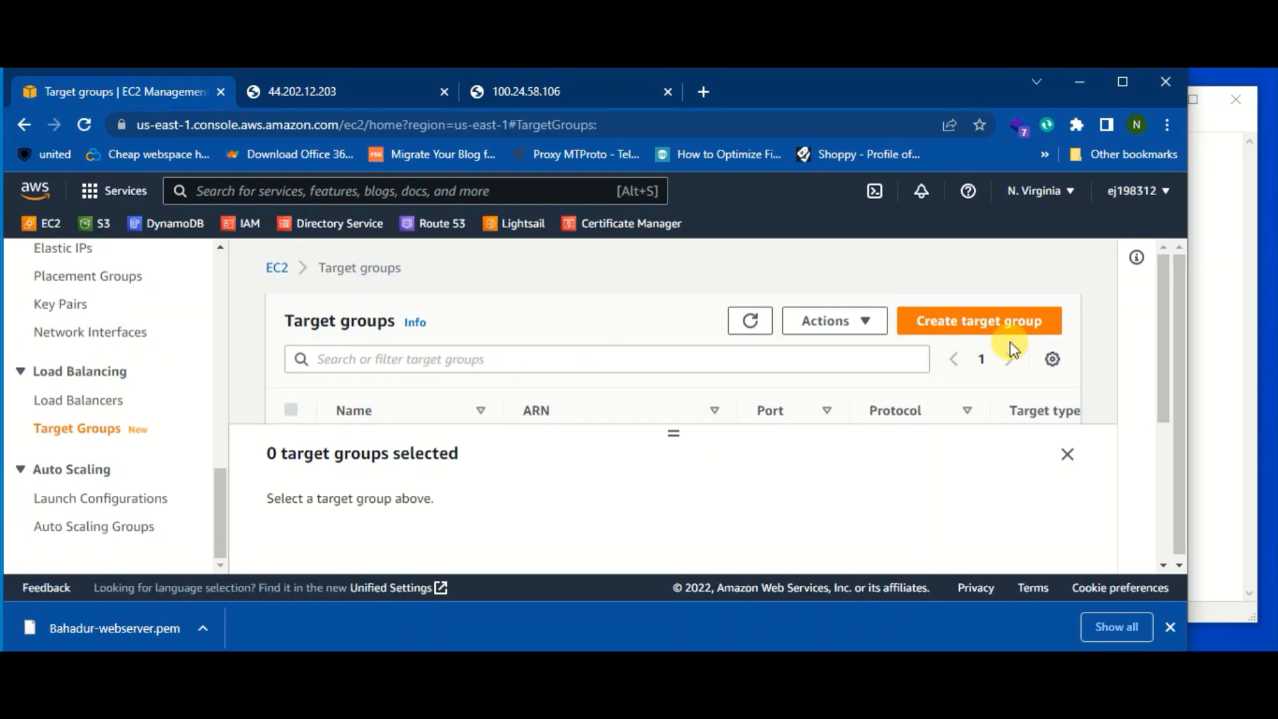
left_click(1066, 457)
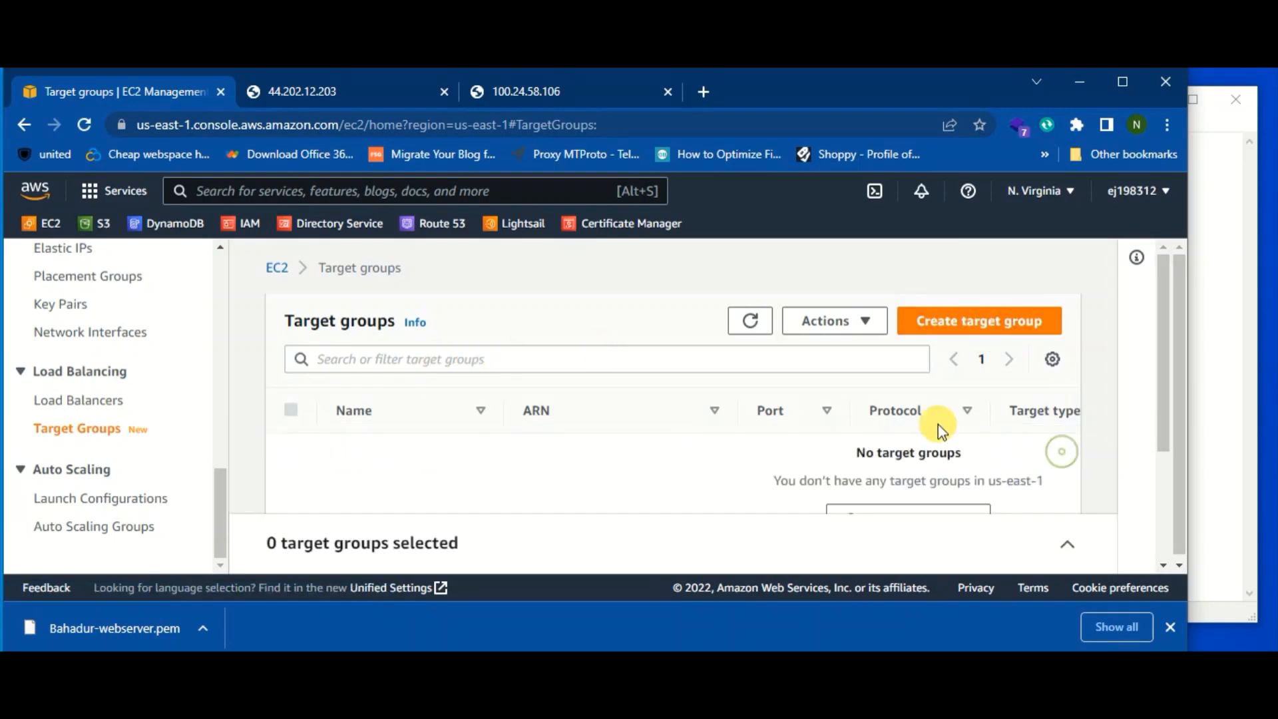
left_click(980, 321)
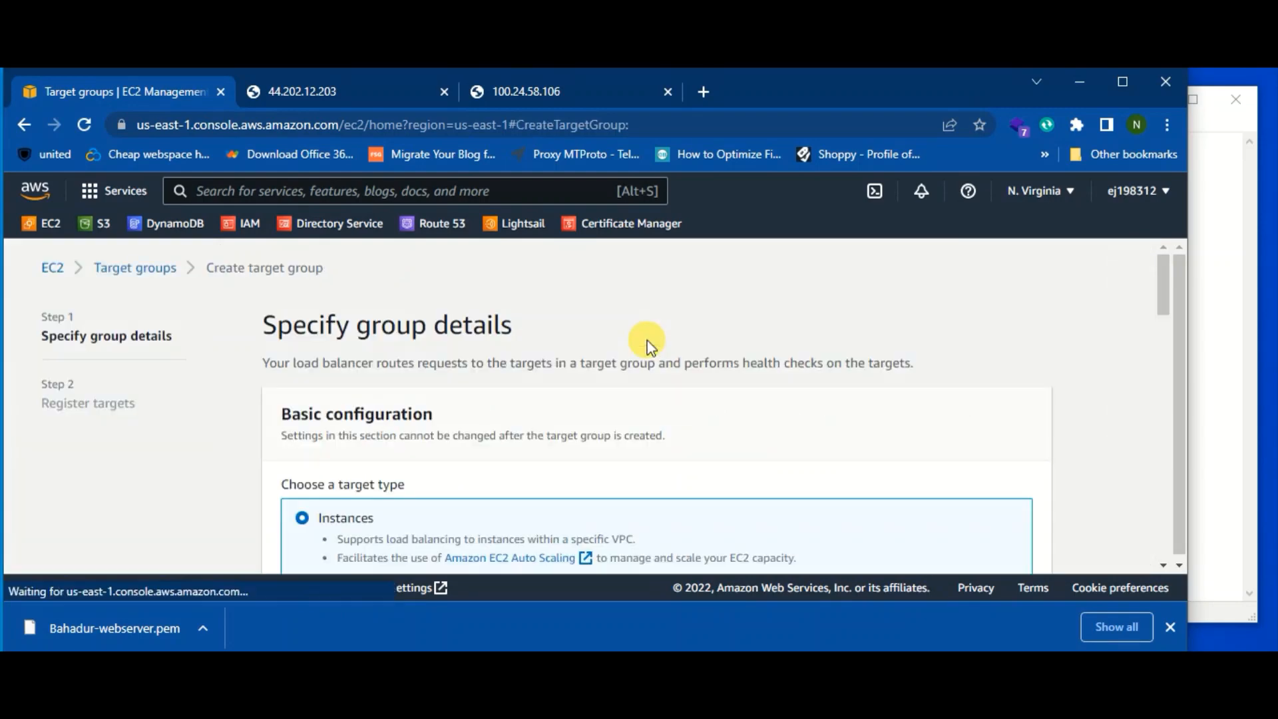
Keep Instances as the target type and enter "Bahadur - TG" as the target group name.
scroll(688, 359, "down", 2)
scroll(688, 359, "down", 1)
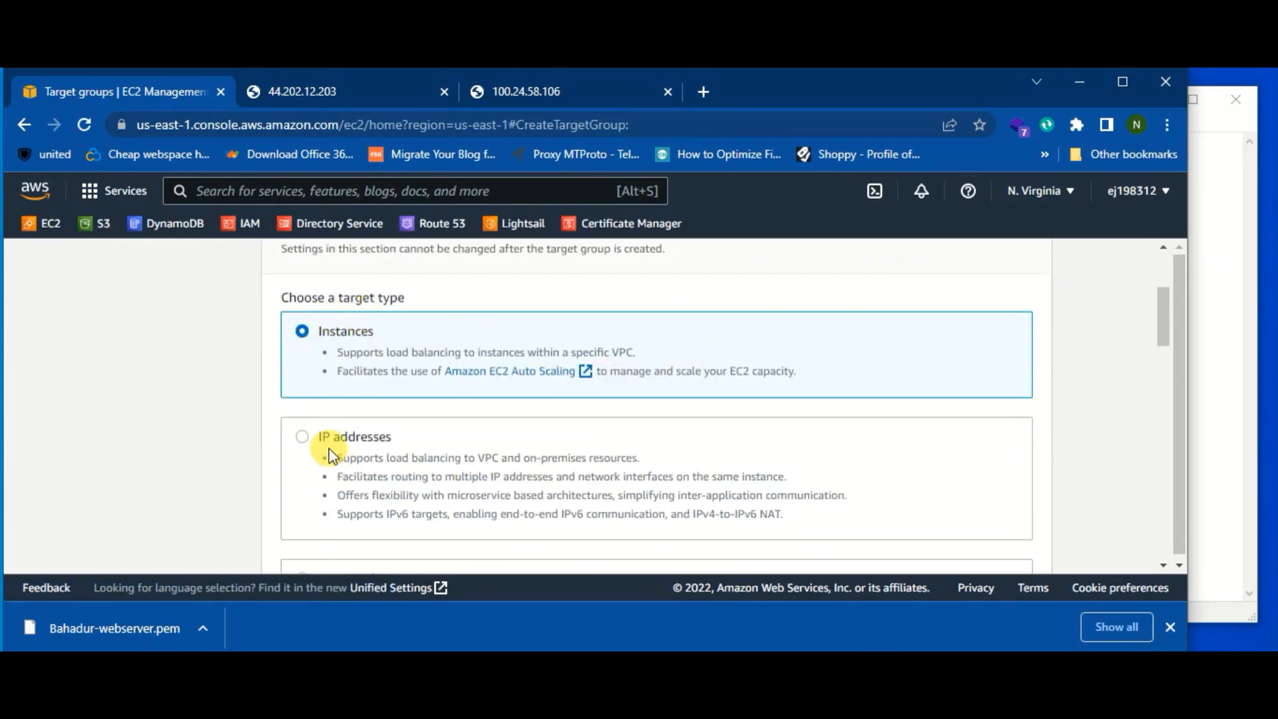
scroll(371, 419, "down", 2)
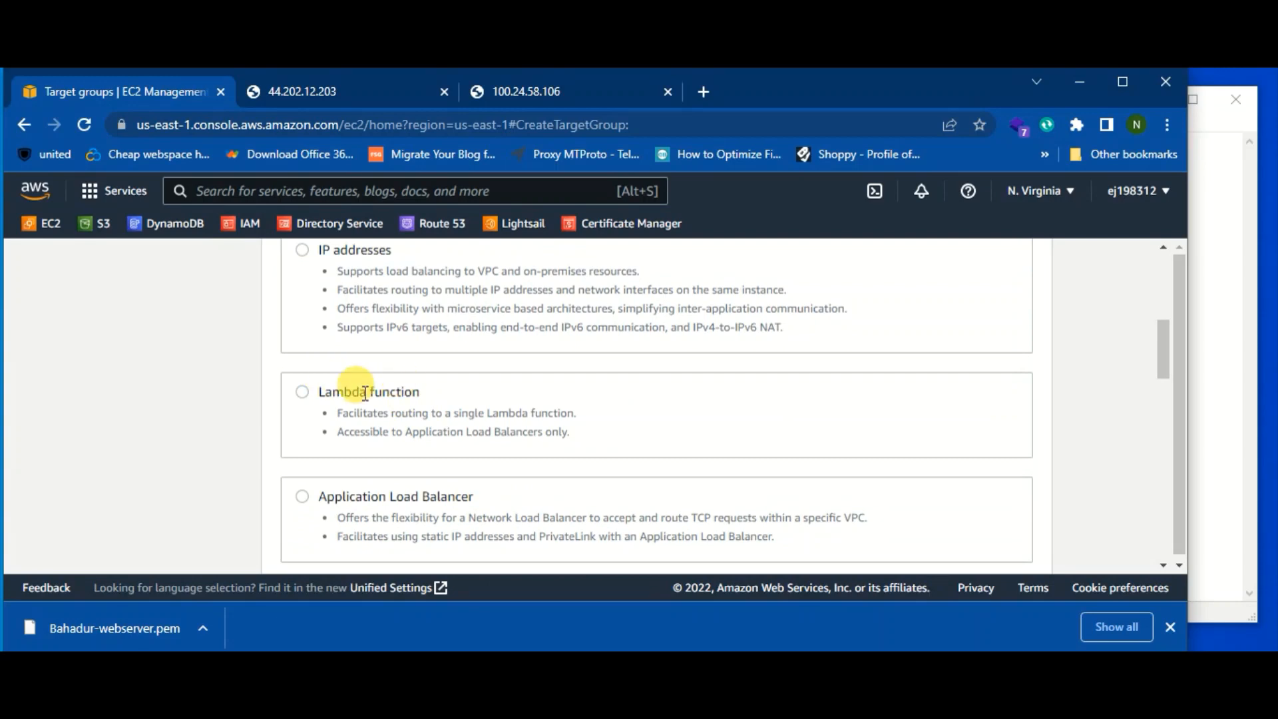
scroll(400, 392, "down", 2)
scroll(459, 353, "down", 1)
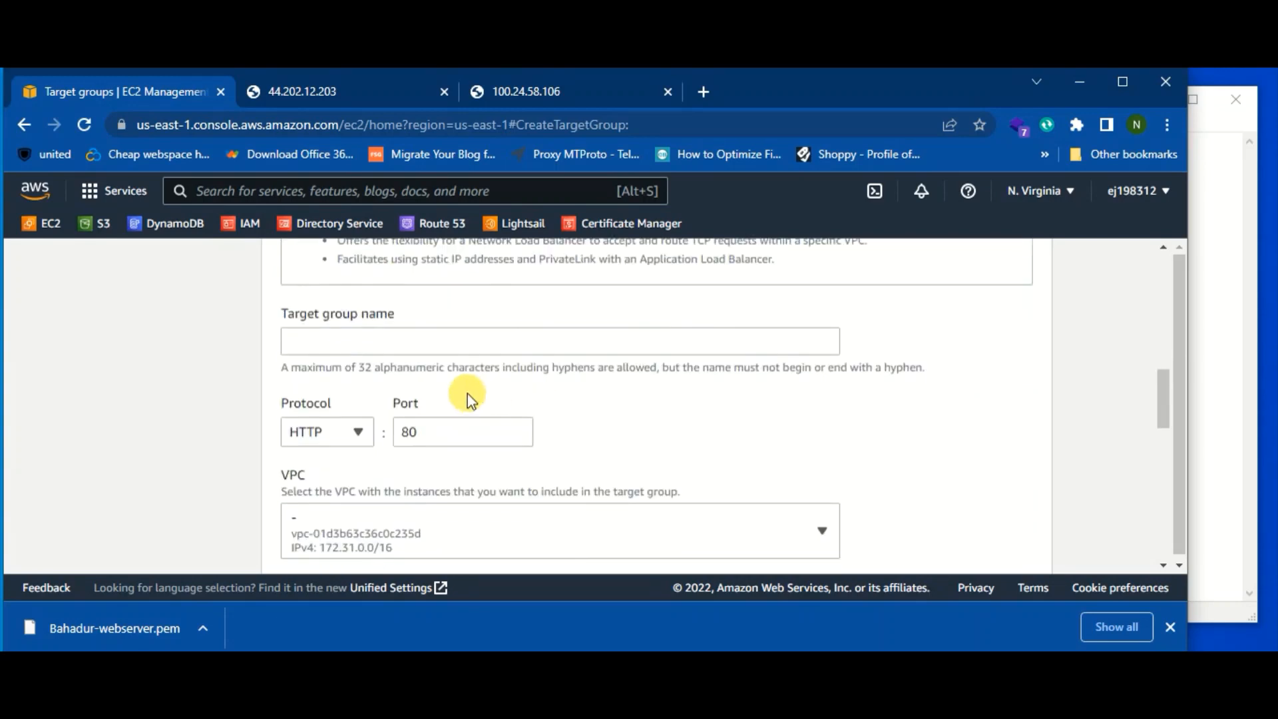
left_click(348, 337)
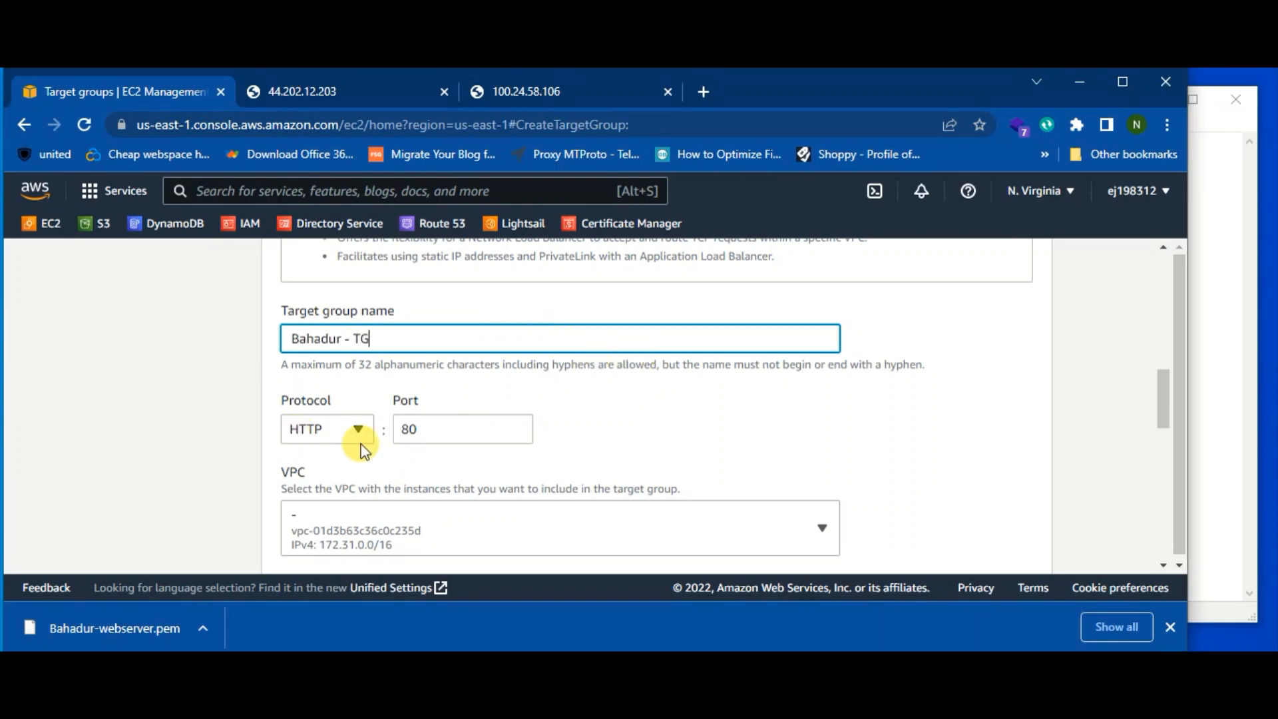
Keep HTTP on port 80 and select vpc-01d3b63c36c0c235d as the target group's VPC.
scroll(679, 416, "down", 1)
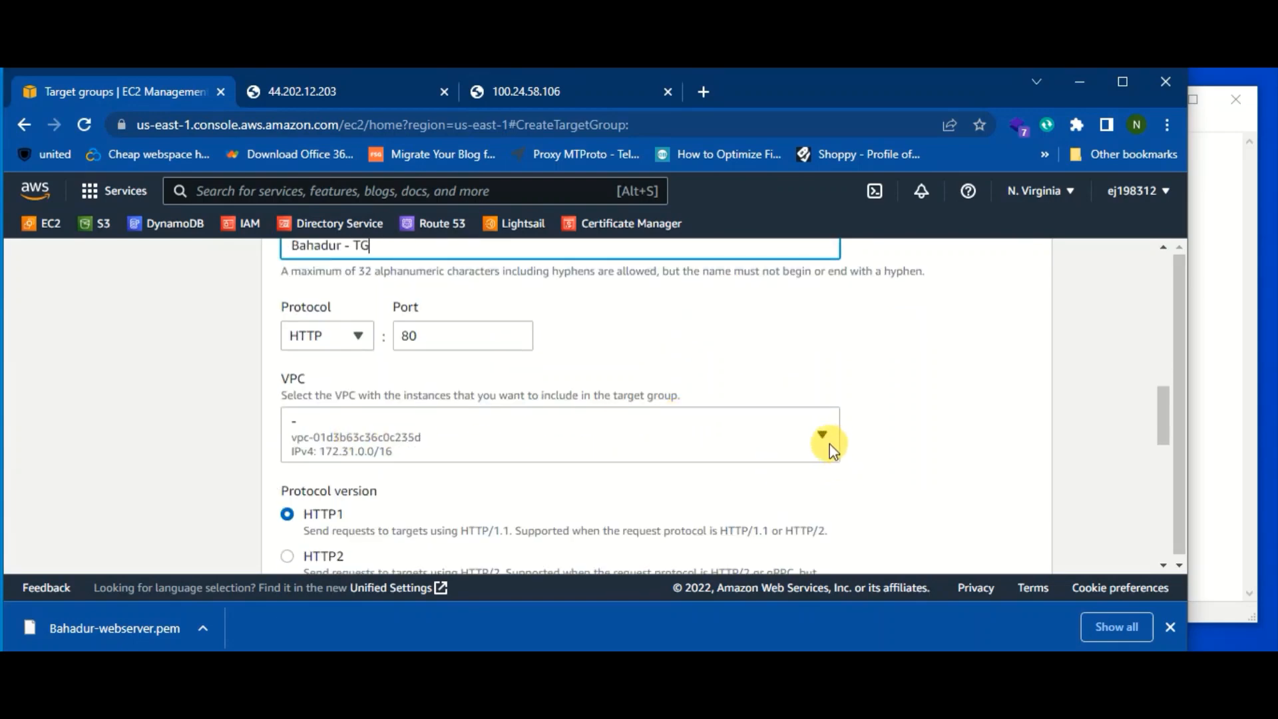
scroll(859, 426, "down", 1)
left_click(818, 335)
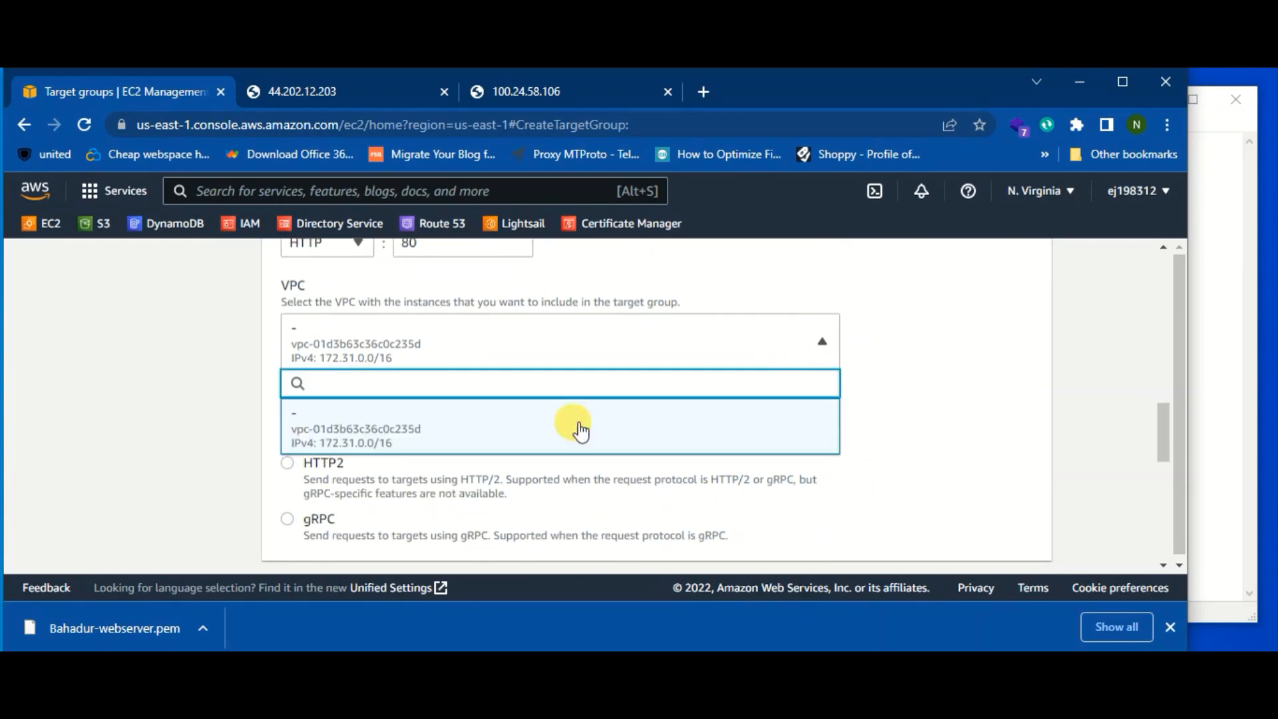
left_click(448, 409)
Set the HTTP health check path to /default.htm and try to continue to target registration.
scroll(513, 386, "down", 4)
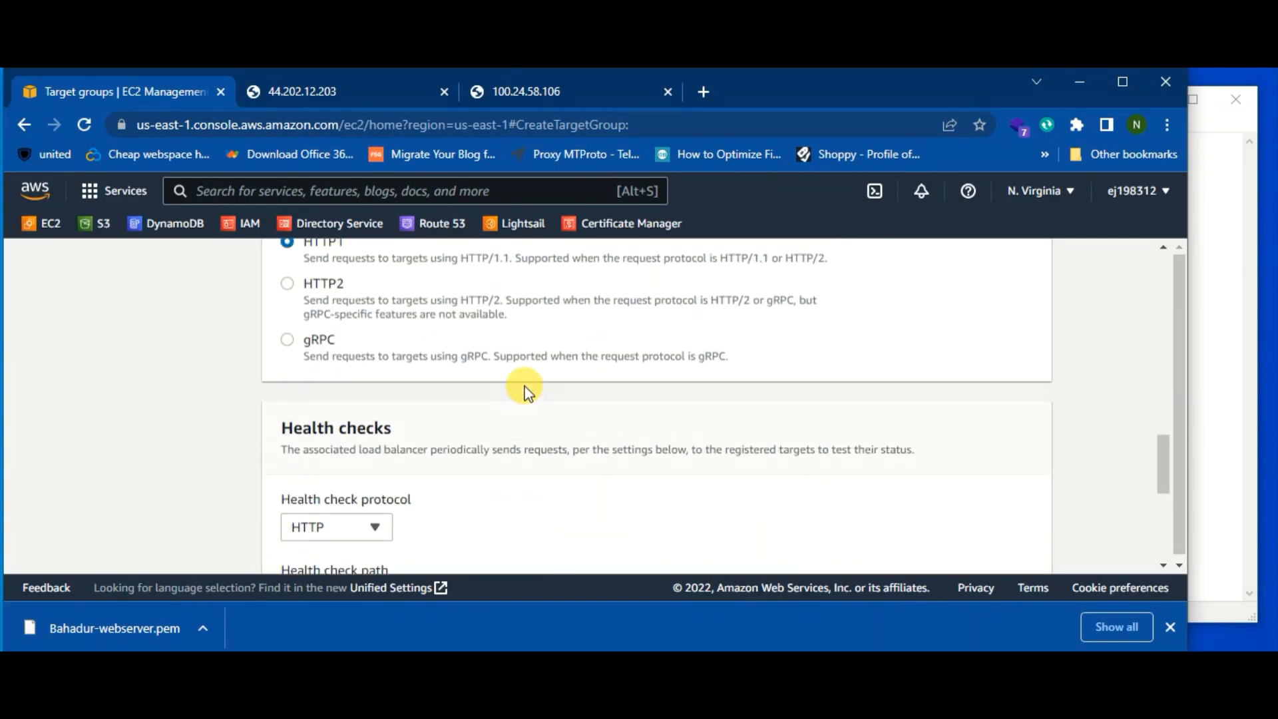
left_click(425, 418)
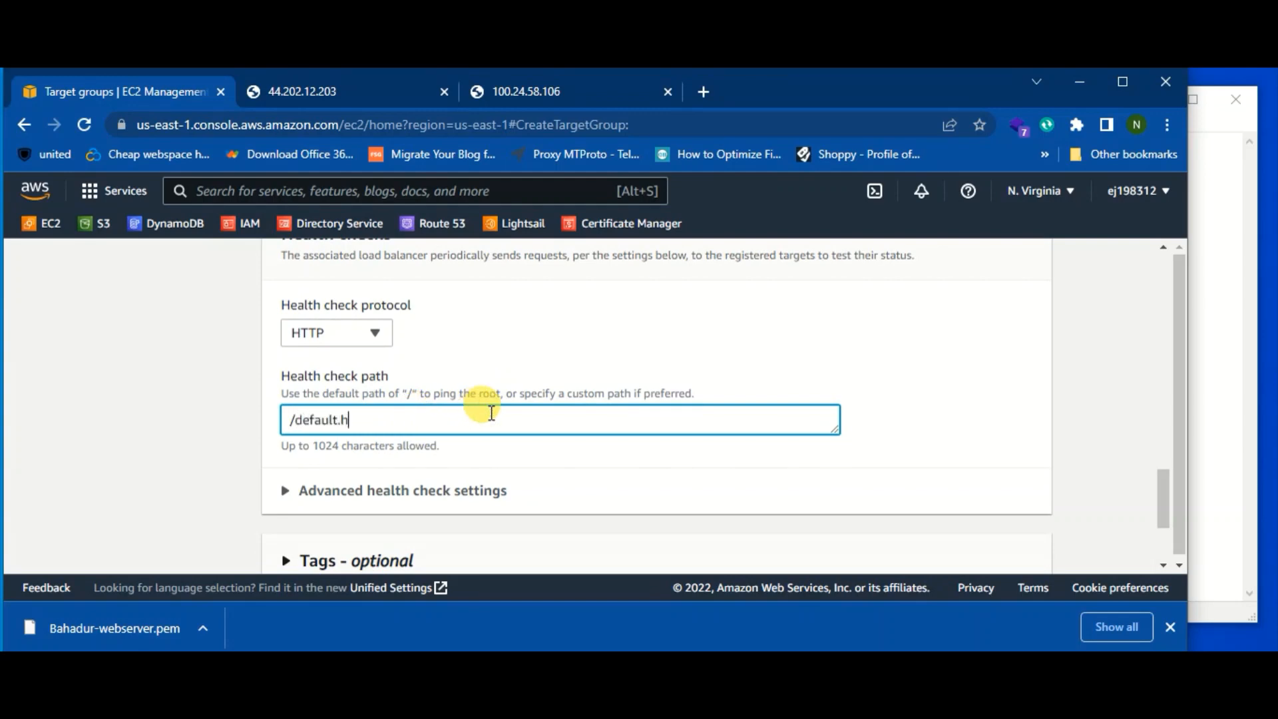
scroll(506, 399, "down", 3)
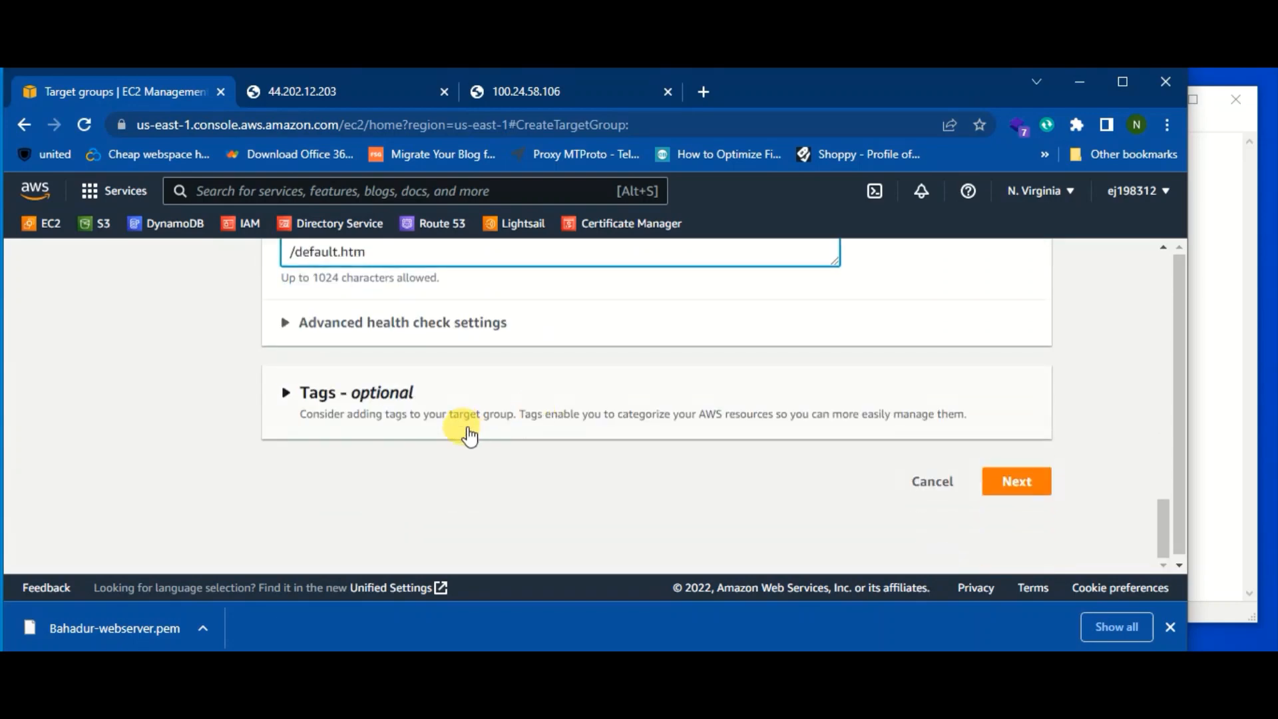
left_click(1013, 483)
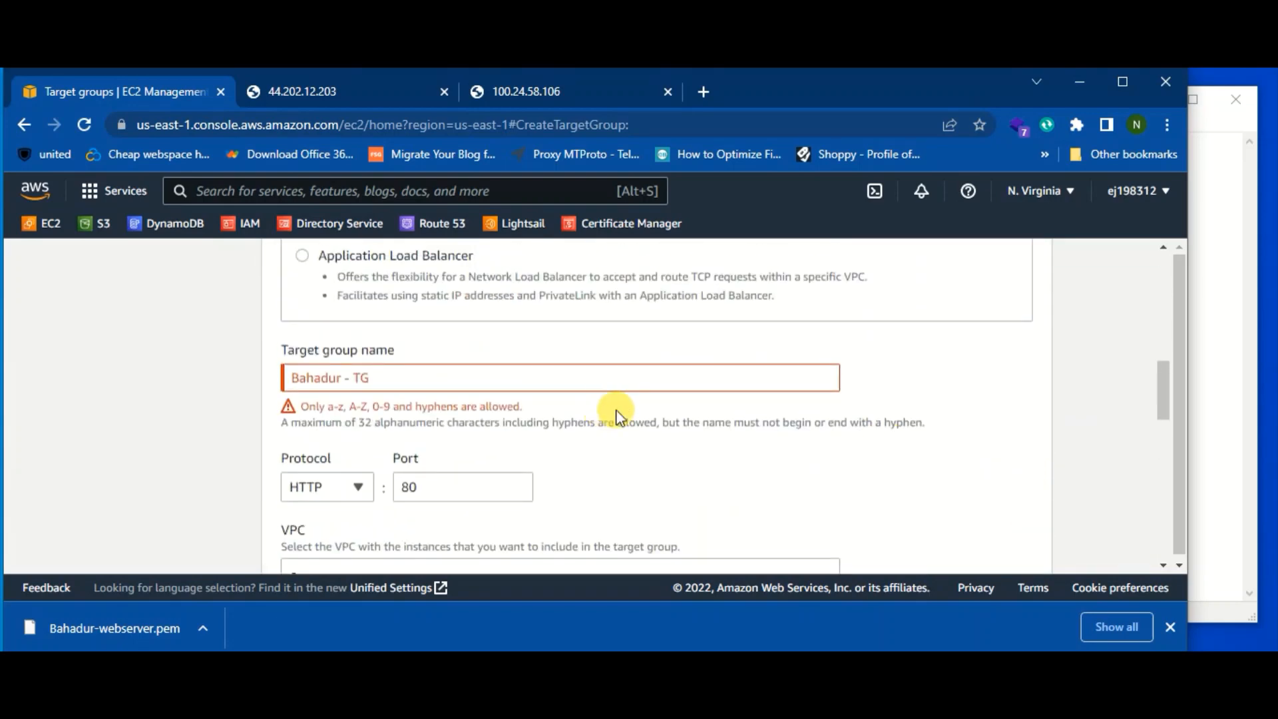
Change the target group name to Bahadur-TG without spaces and continue to registering targets.
left_click(367, 376)
left_click_drag(372, 377, 348, 383)
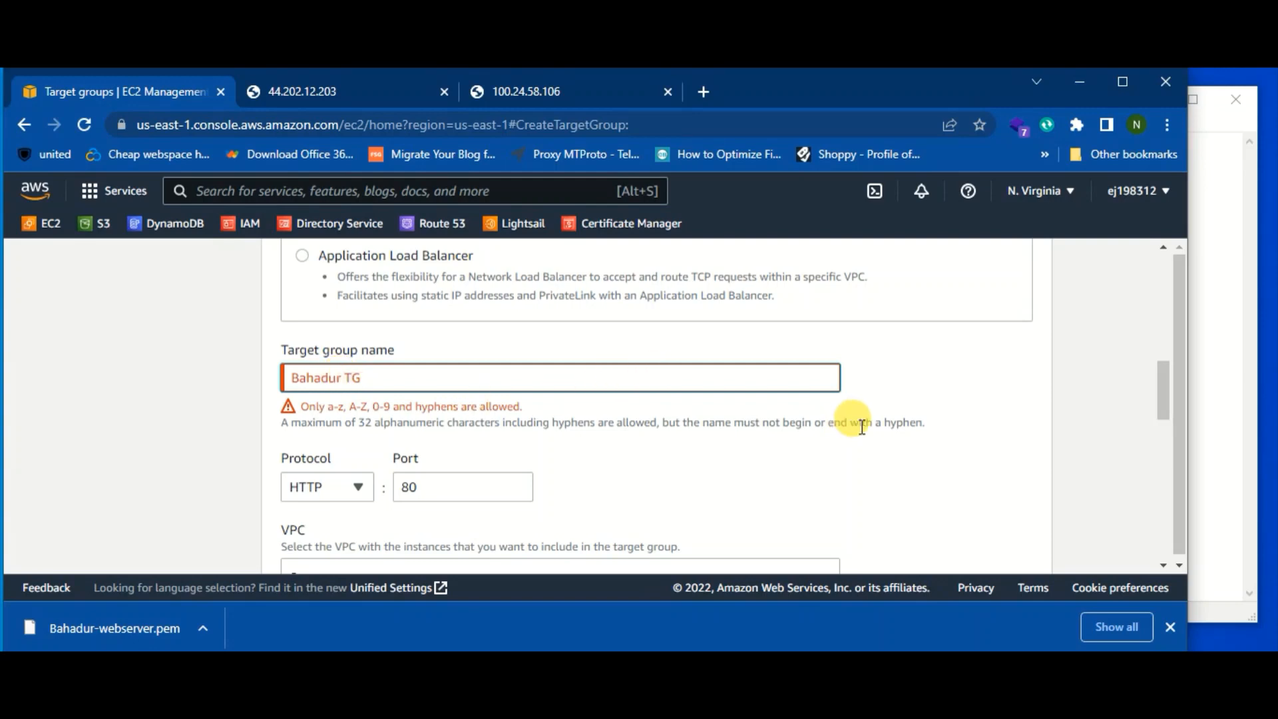
left_click(346, 377)
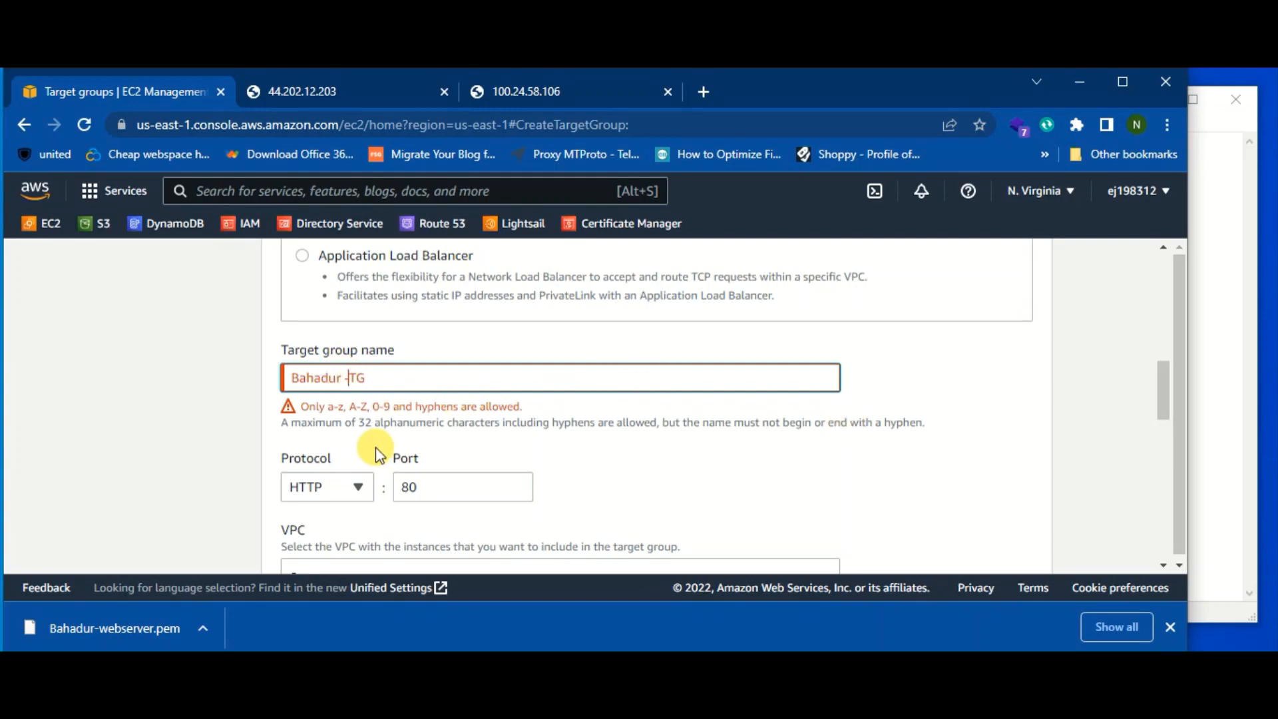
key("BackSpace")
key("BackSpace")
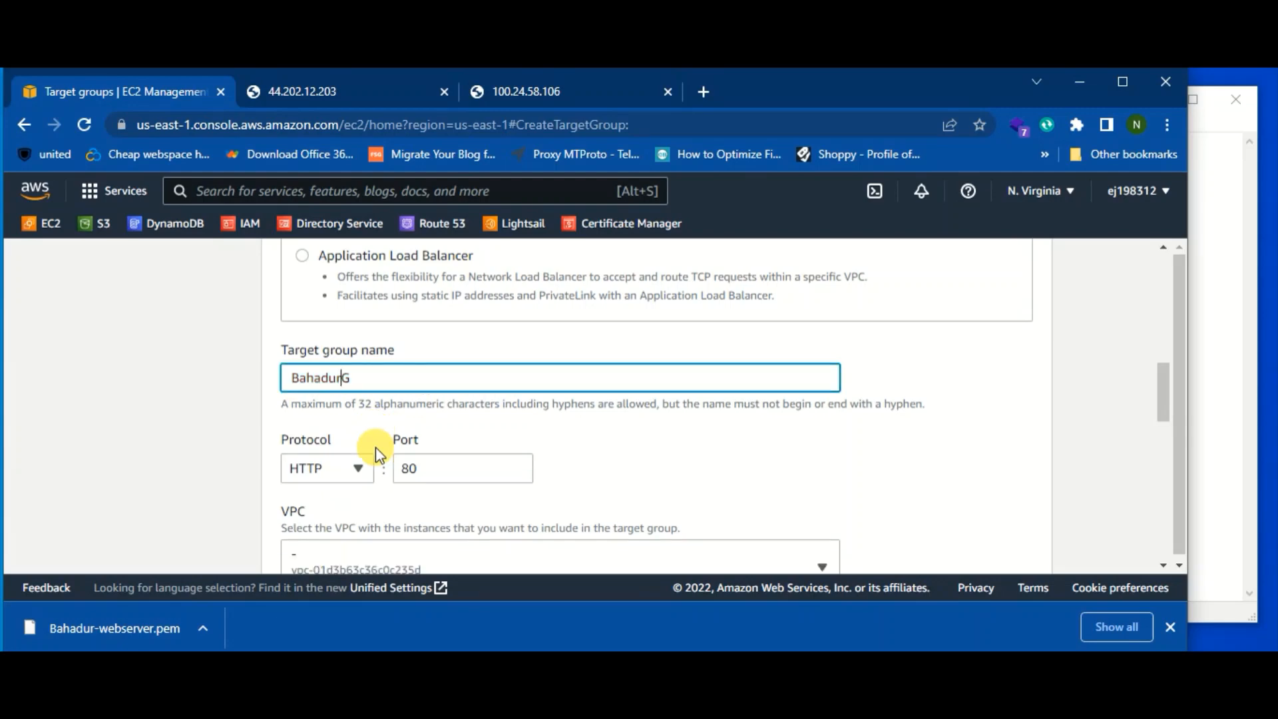
type("-T")
scroll(857, 443, "down", 15)
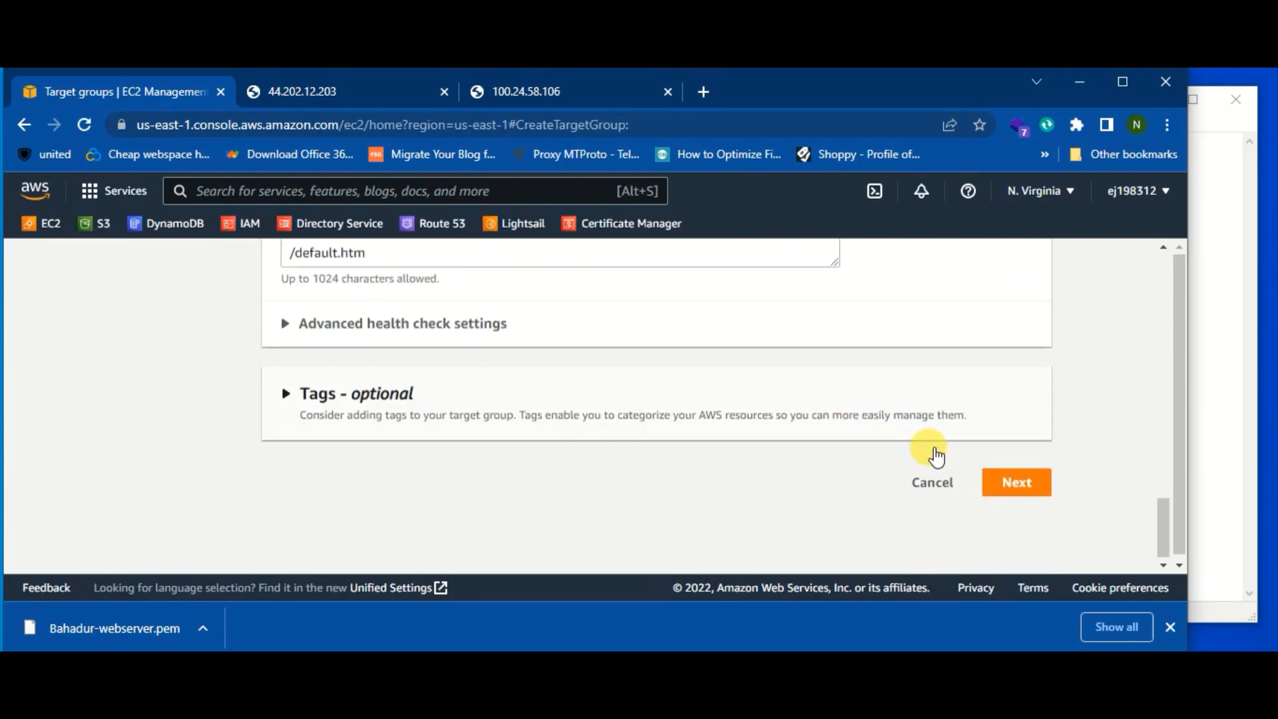
left_click(1038, 490)
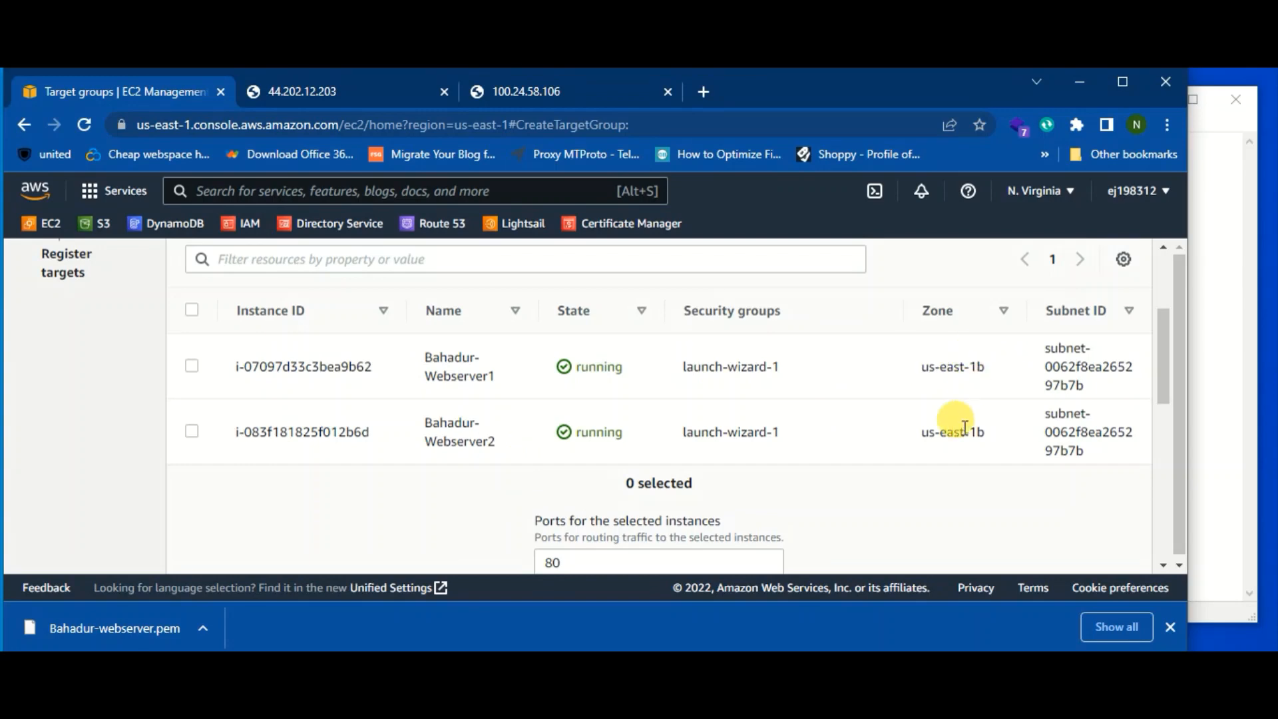
Add the instances Bahadur-Webserver1 and Bahadur-Webserver2 on port 80 as pending targets and review the target list.
left_click(191, 432)
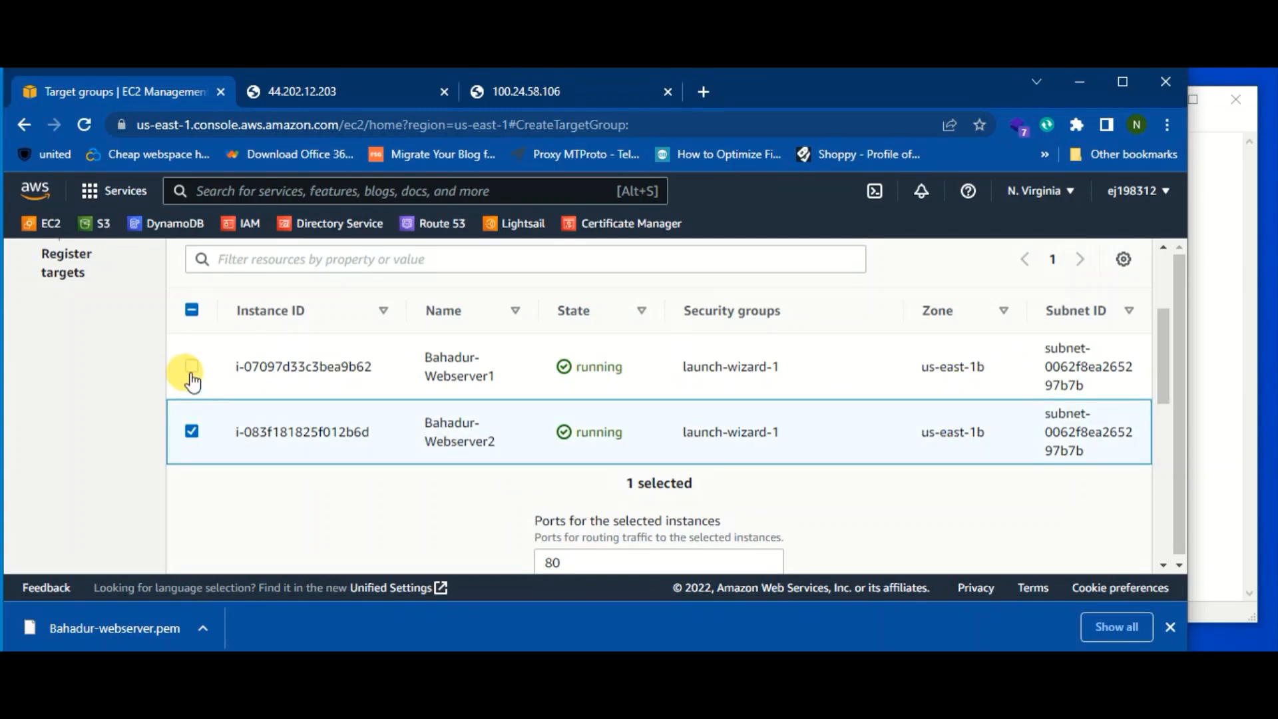
left_click(192, 368)
scroll(971, 498, "down", 3)
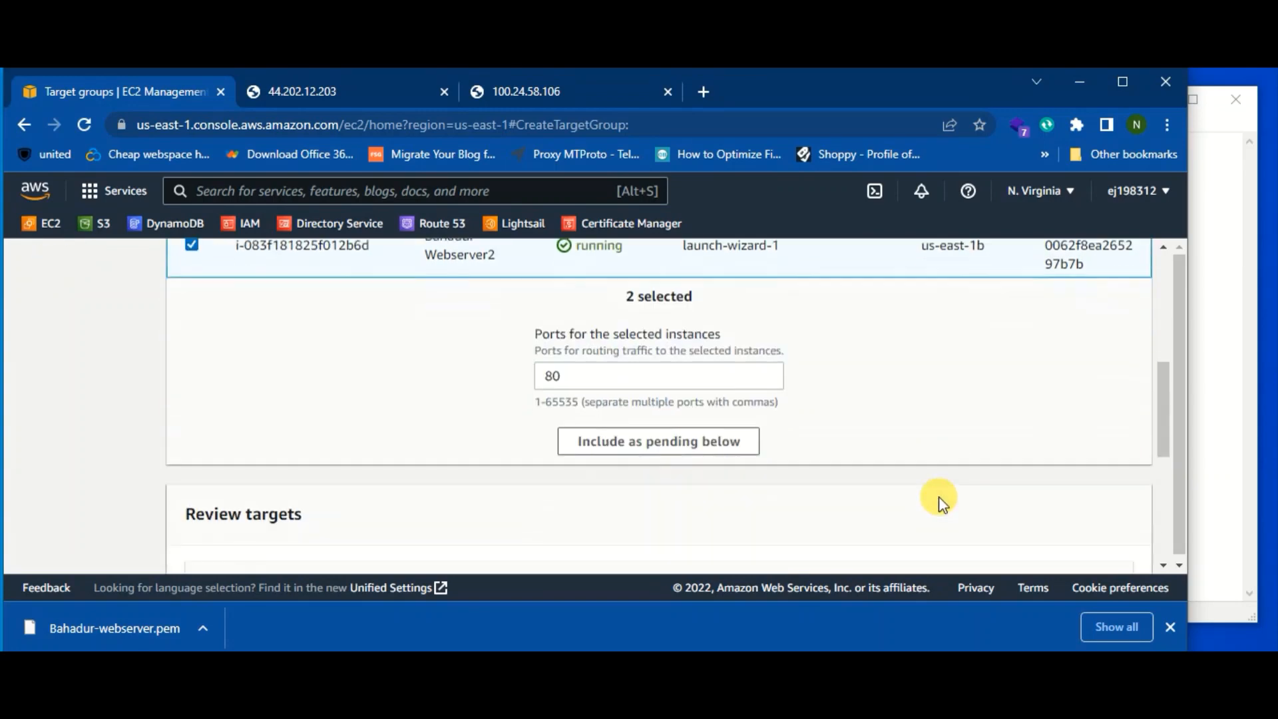
left_click(611, 453)
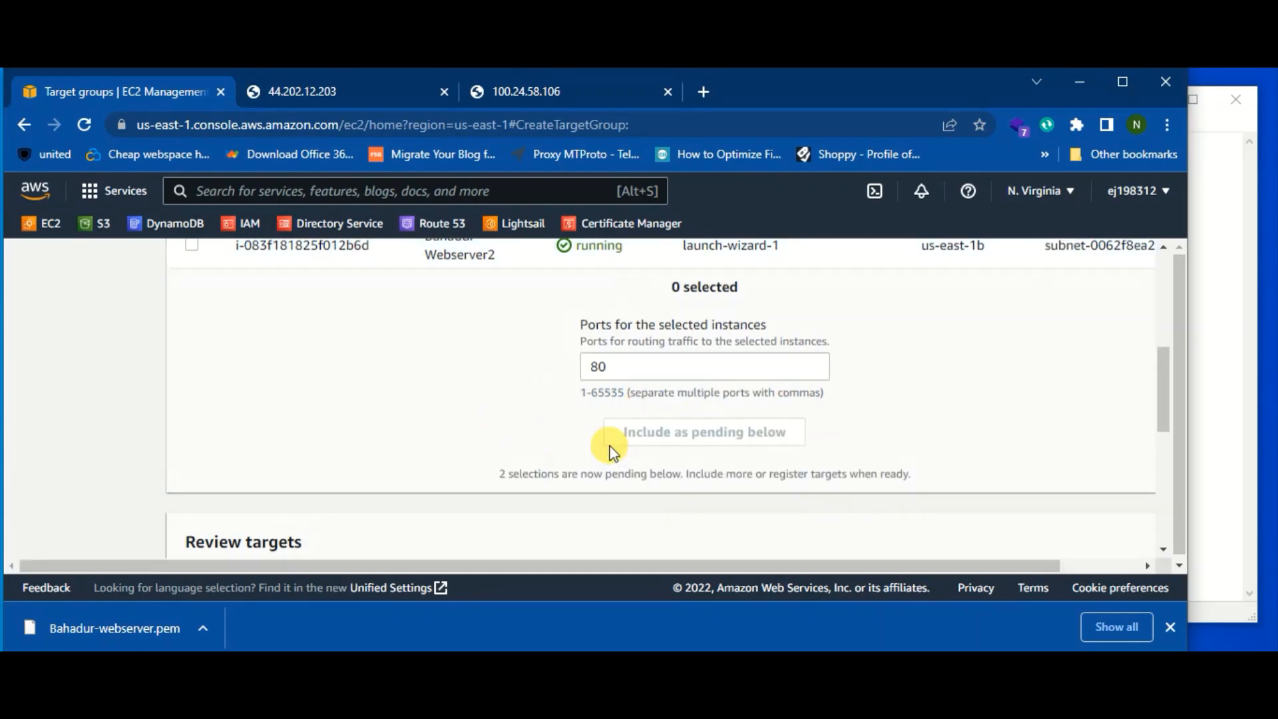
scroll(517, 368, "down", 4)
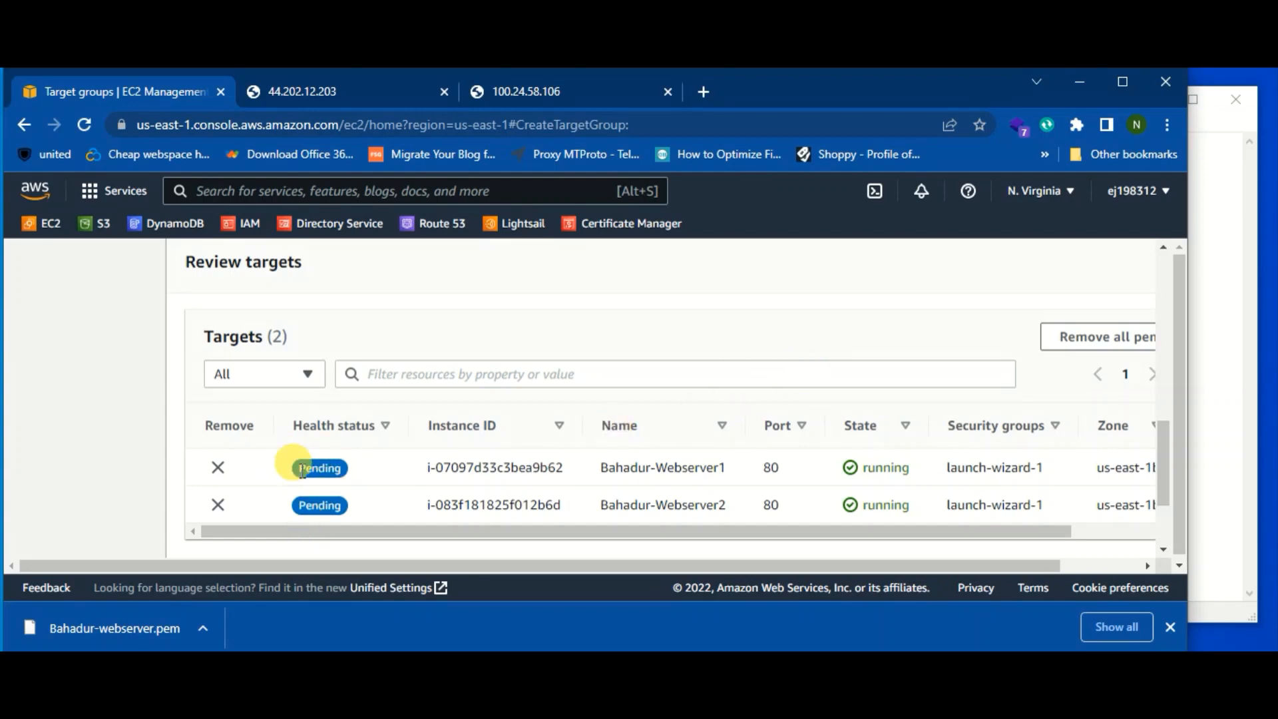
Create the target group with the two pending web servers and show it in the target groups list.
scroll(965, 492, "down", 2)
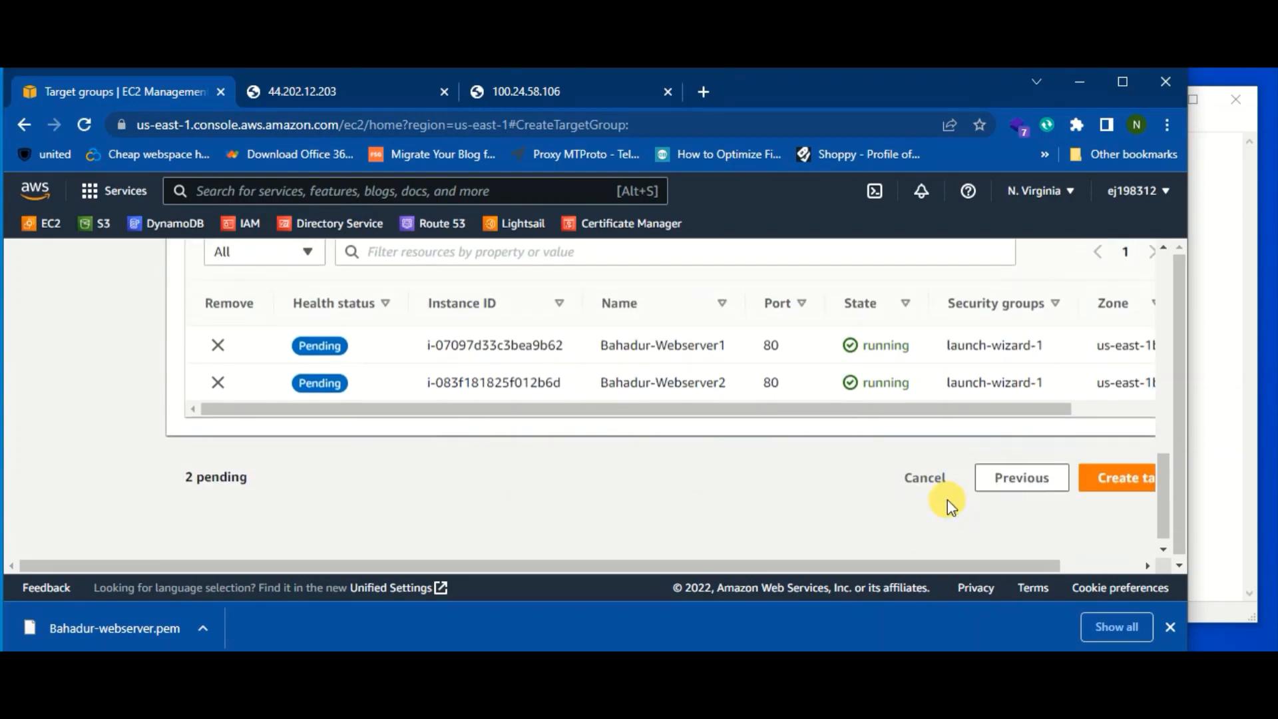
left_click(1112, 480)
left_click_drag(1187, 473, 1265, 471)
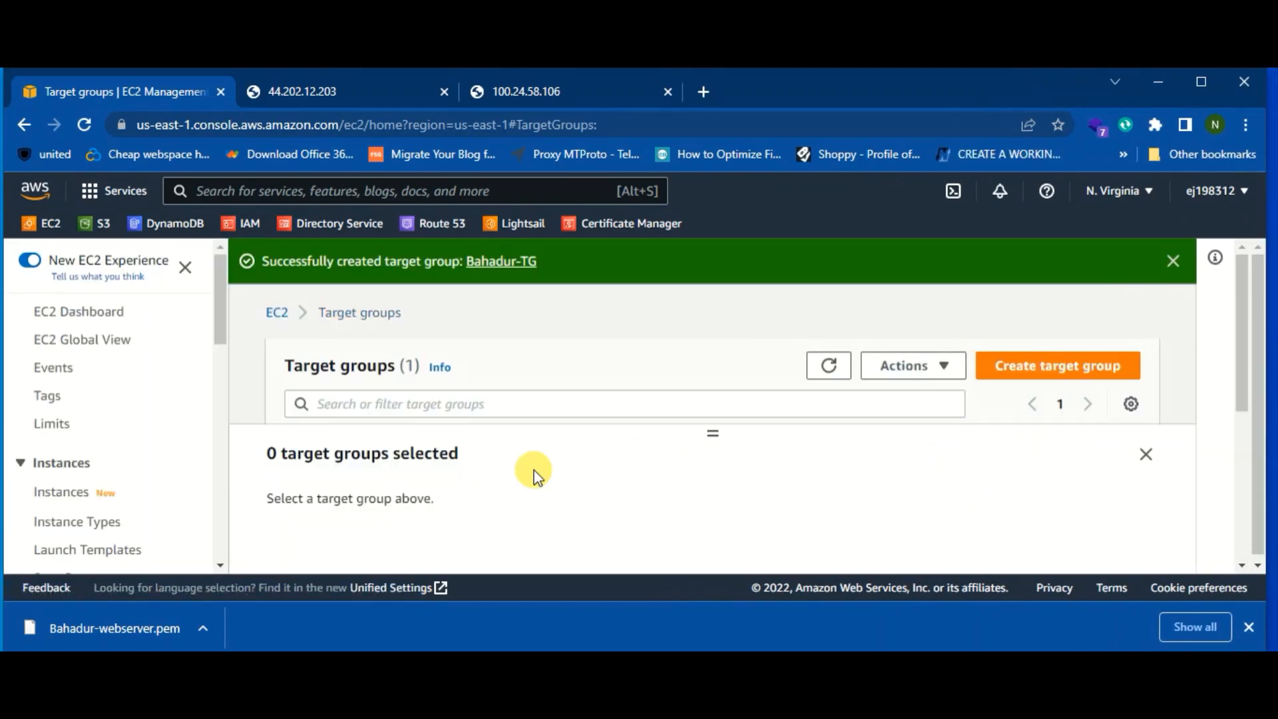
left_click(1146, 456)
scroll(876, 479, "down", 2)
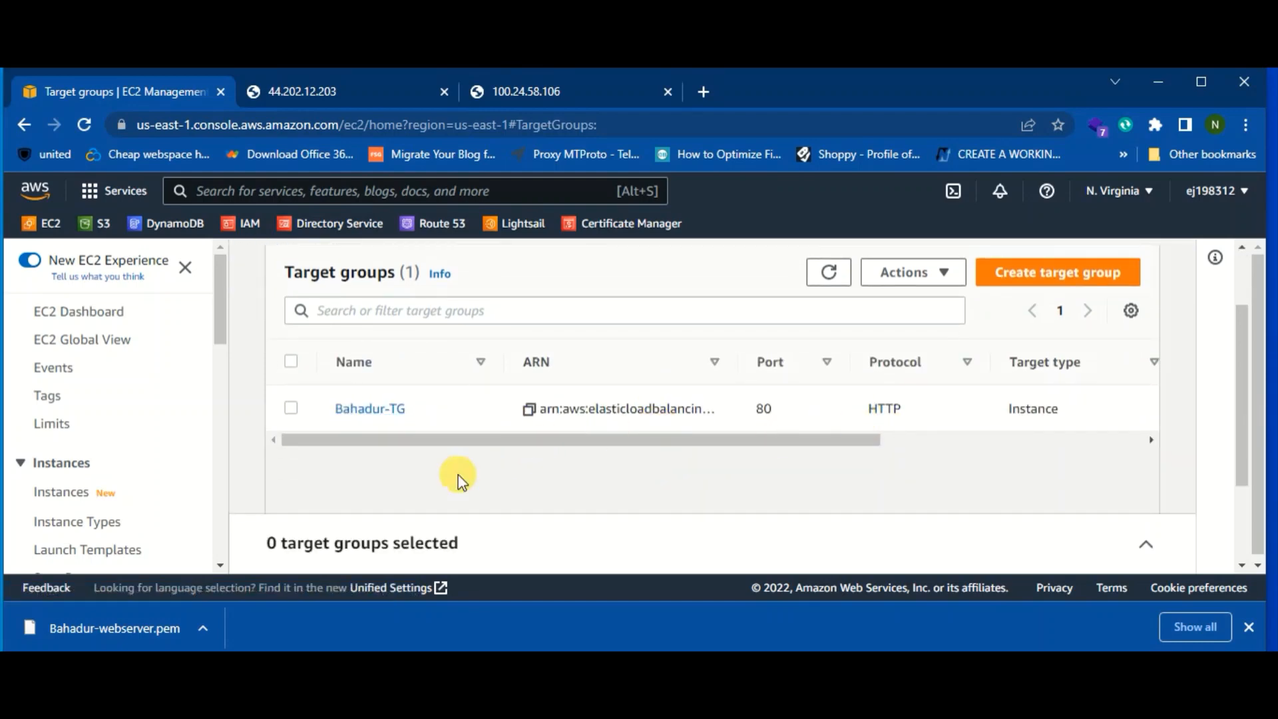
Go to the EC2 load balancers and start creating a new load balancer.
scroll(105, 410, "down", 5)
scroll(105, 410, "down", 3)
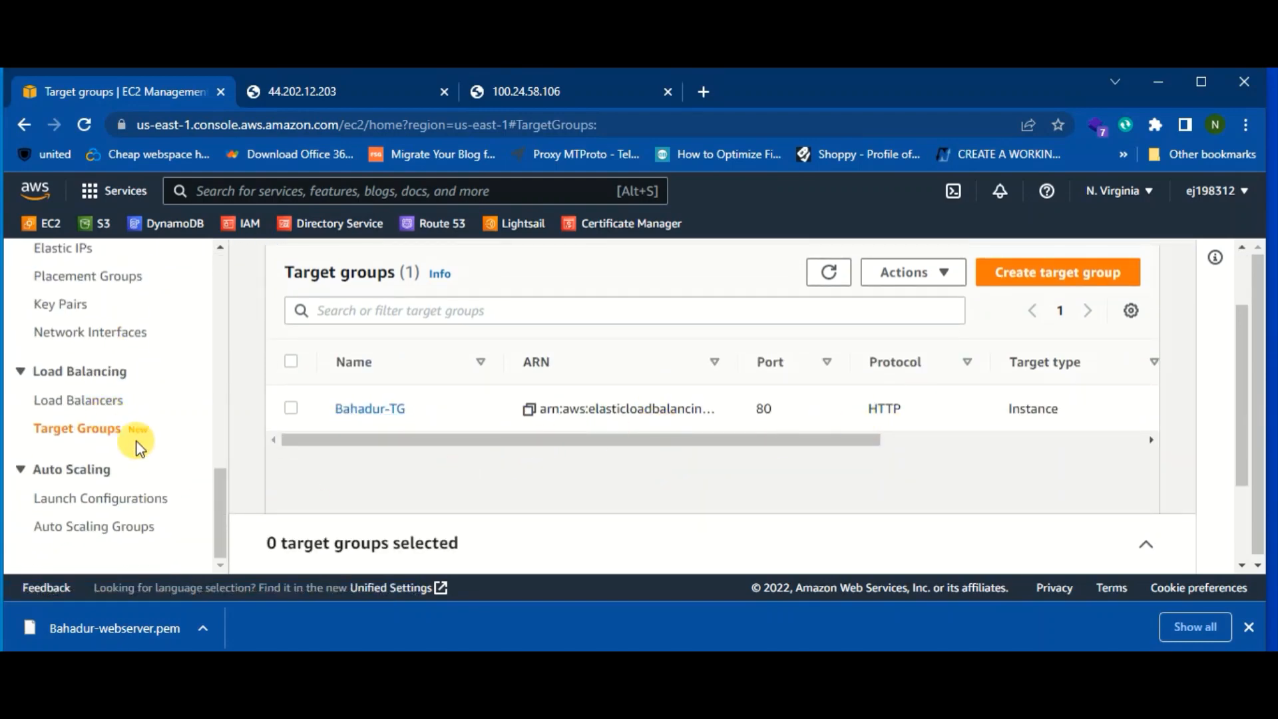
left_click(91, 403)
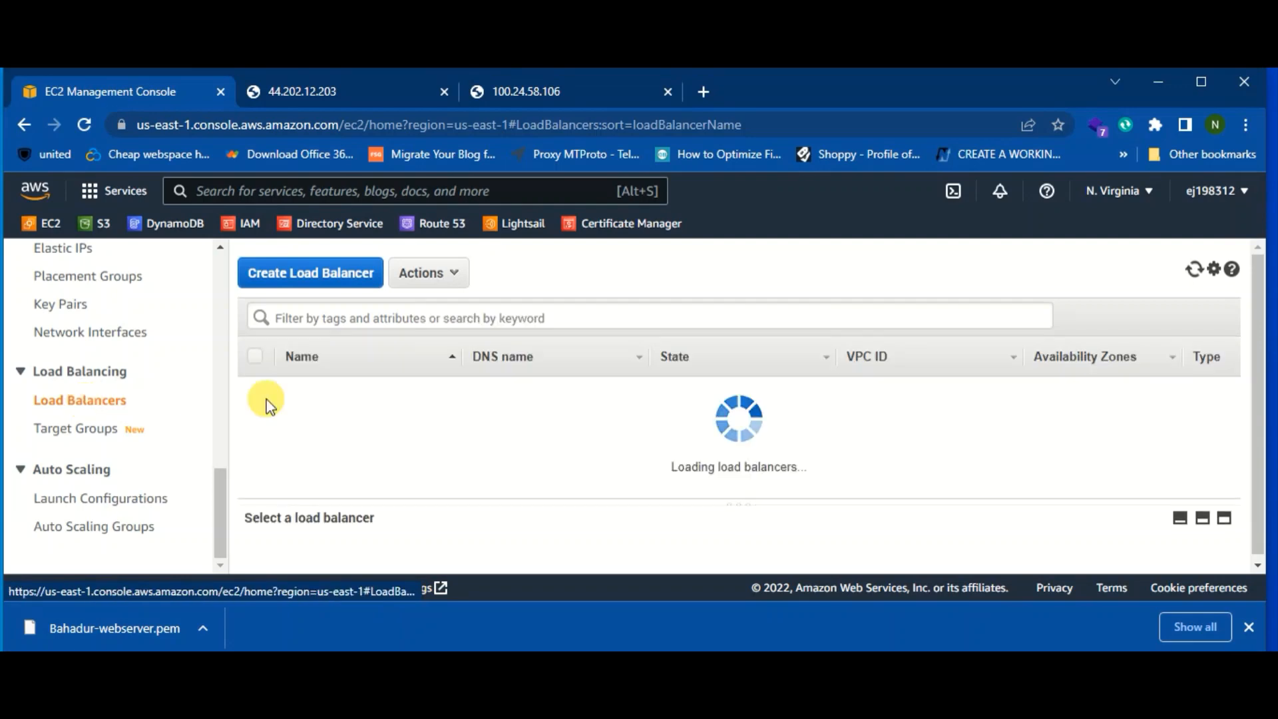
left_click(333, 285)
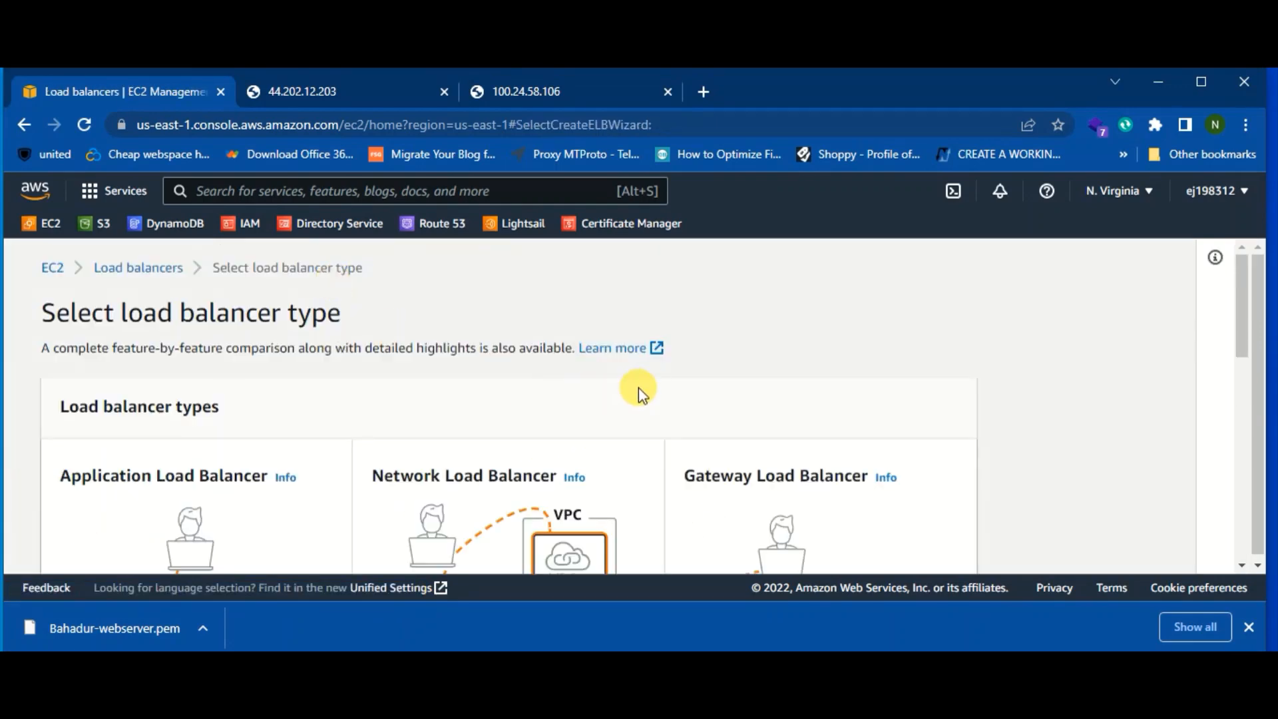
Review the load balancer types and choose to create an Application Load Balancer.
scroll(160, 400, "down", 1)
left_click_drag(132, 385, 269, 383)
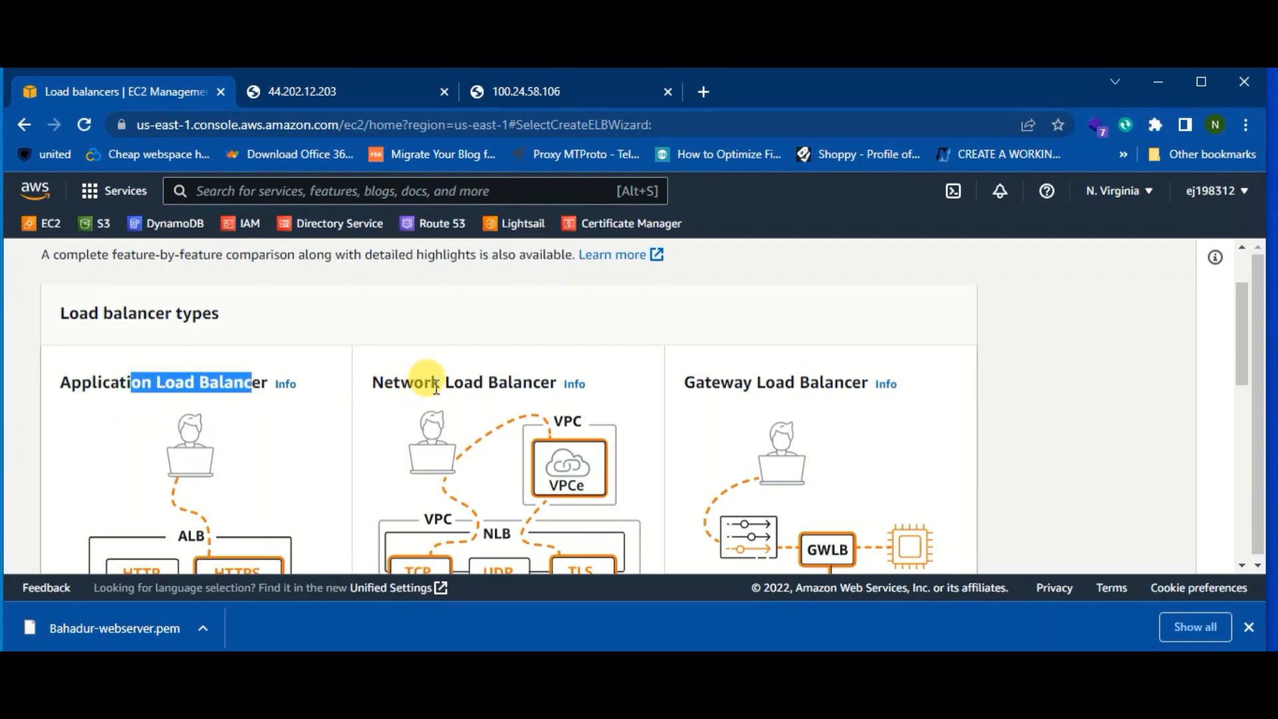
left_click_drag(445, 385, 540, 385)
left_click_drag(707, 392, 766, 364)
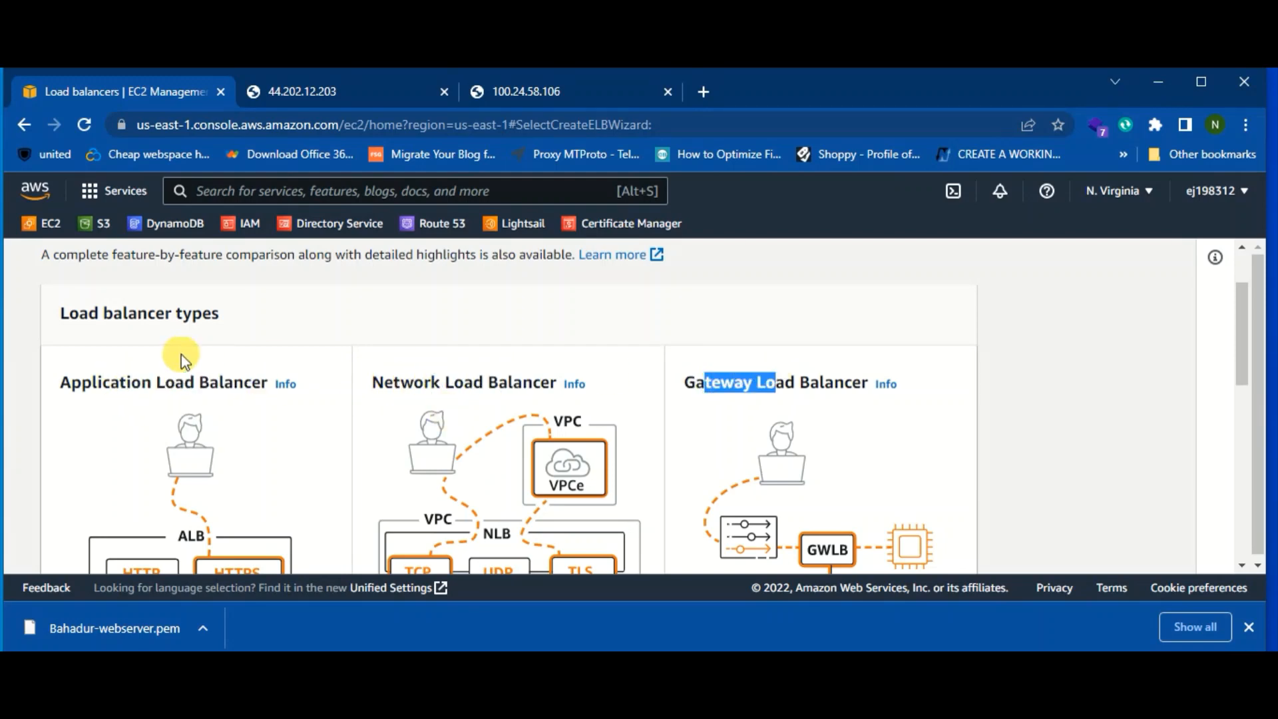
triple_click(79, 374)
left_click(110, 380)
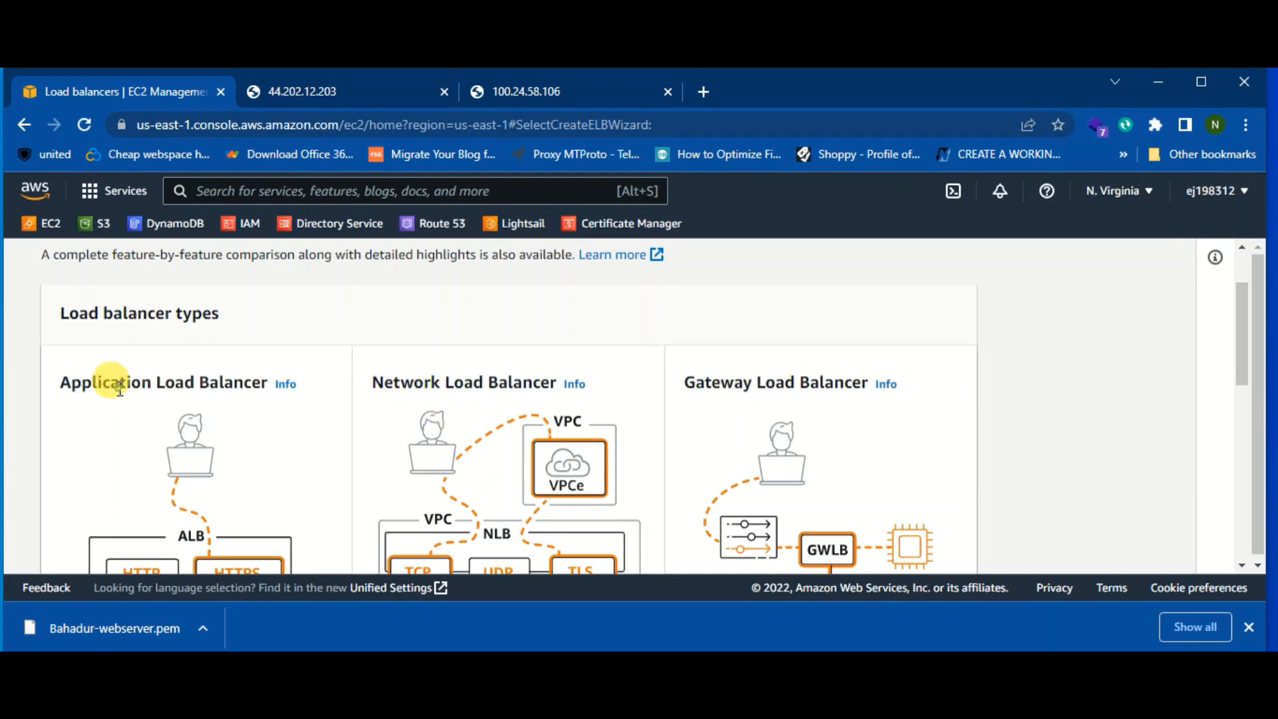
scroll(114, 380, "down", 7)
scroll(119, 388, "down", 2)
left_click(114, 393)
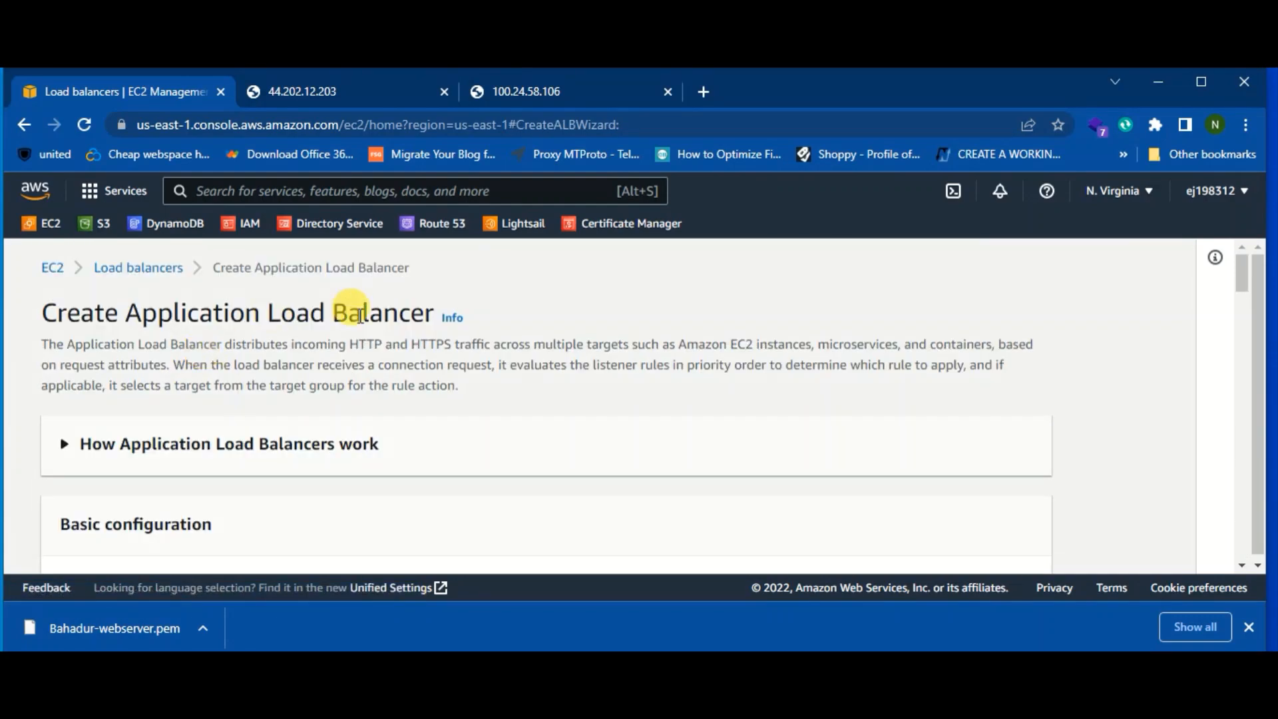
Name the load balancer Bahadur-LB, keeping the Internet-facing scheme and IPv4 address type.
scroll(327, 400, "down", 3)
left_click(221, 436)
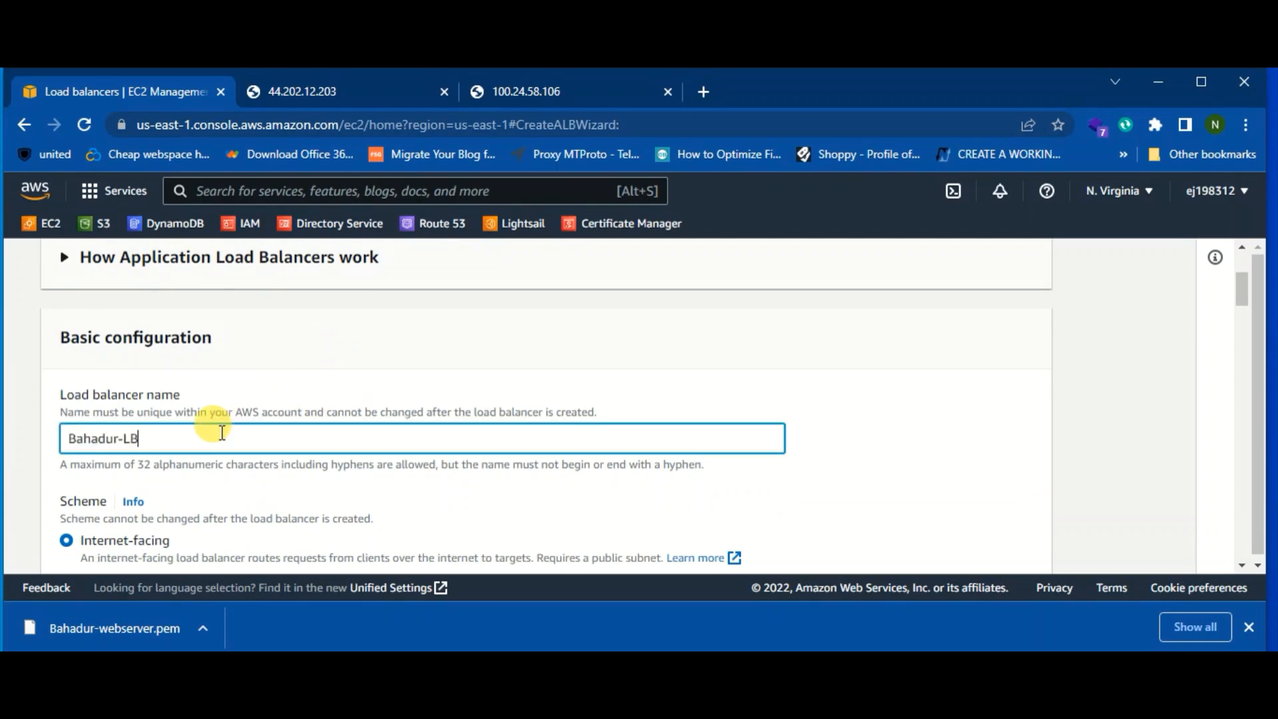
scroll(399, 336, "down", 3)
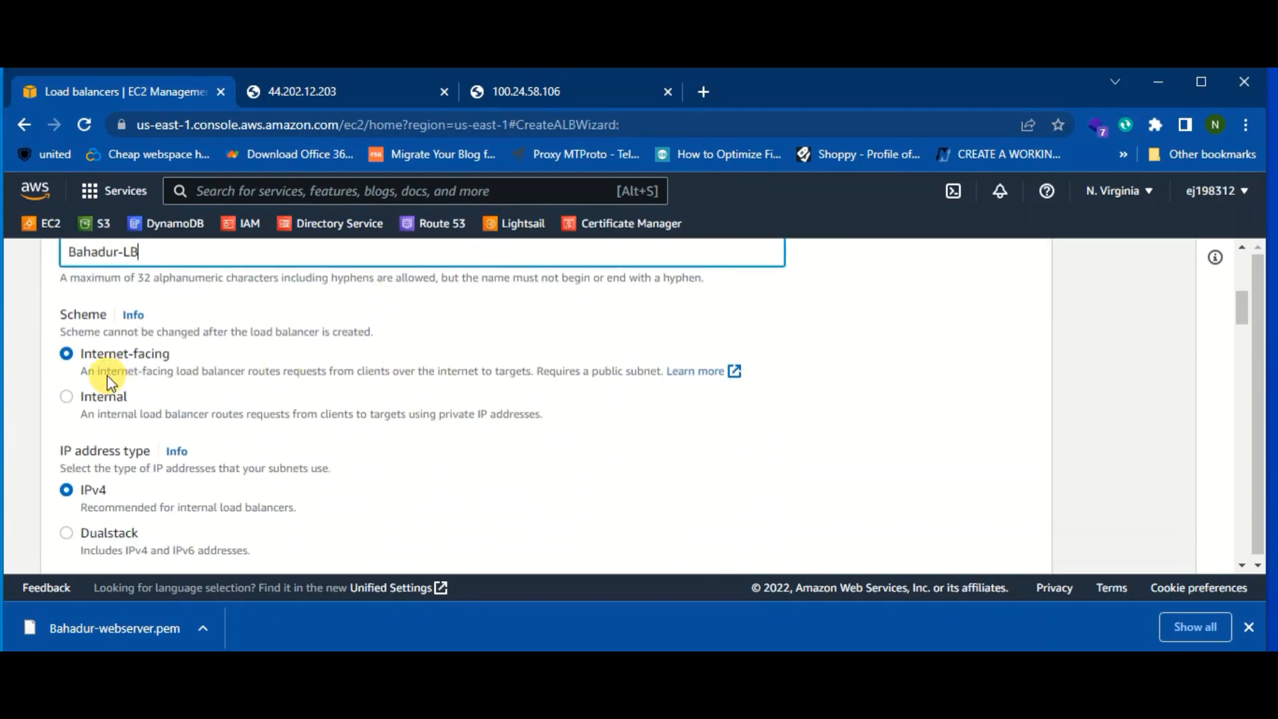
scroll(174, 414, "down", 2)
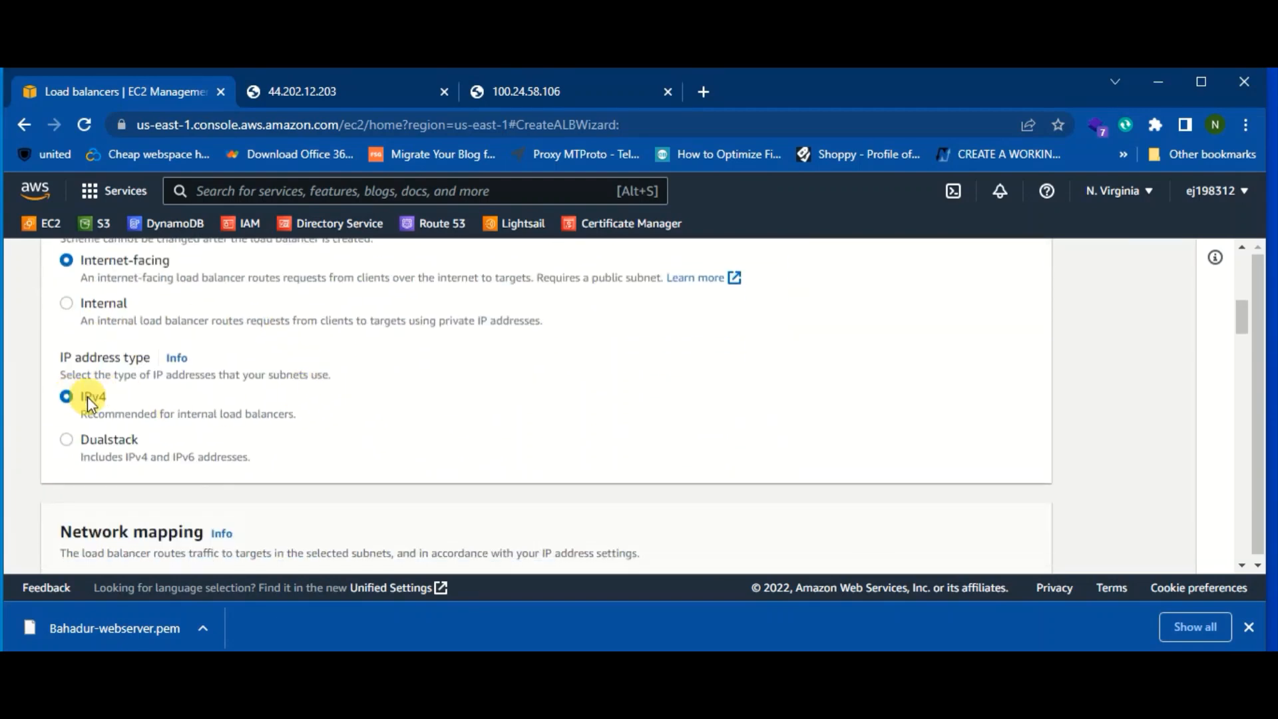
Keep VPC vpc-01d3b63c36c0c235d and map the load balancer to all availability zones from us-east-1a through us-east-1f.
scroll(269, 375, "down", 4)
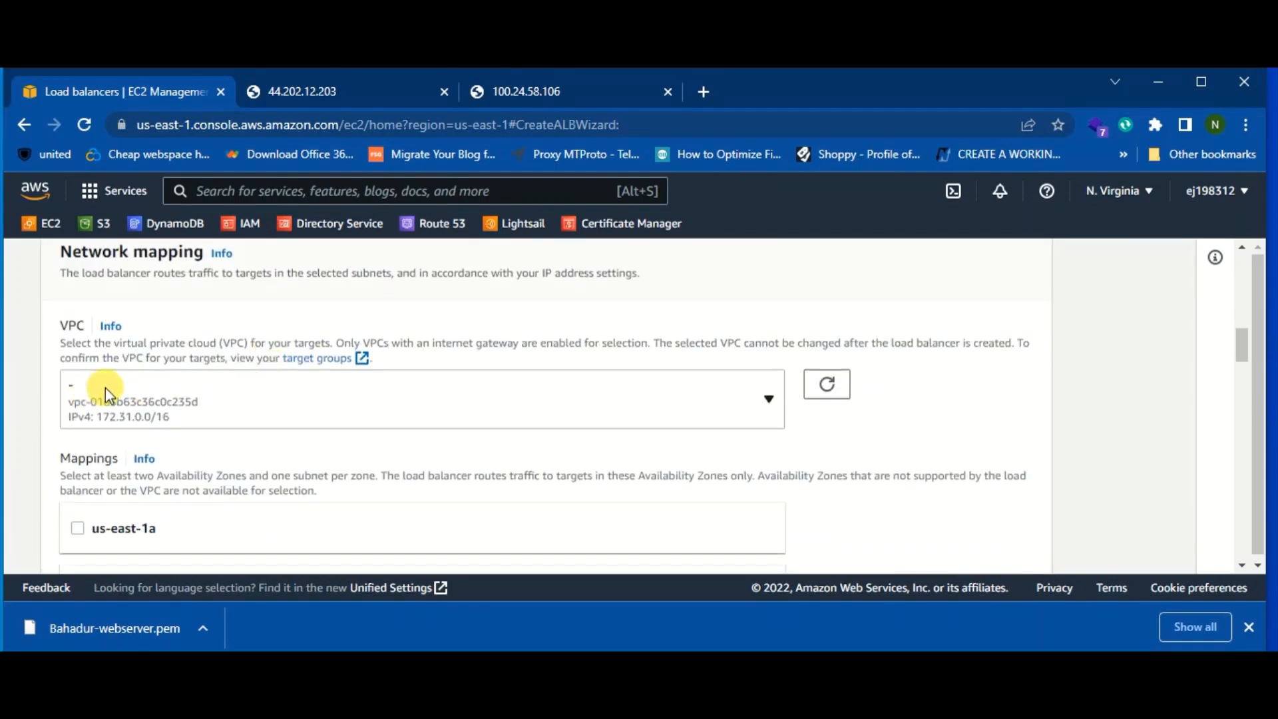
scroll(500, 383, "down", 3)
scroll(266, 366, "down", 1)
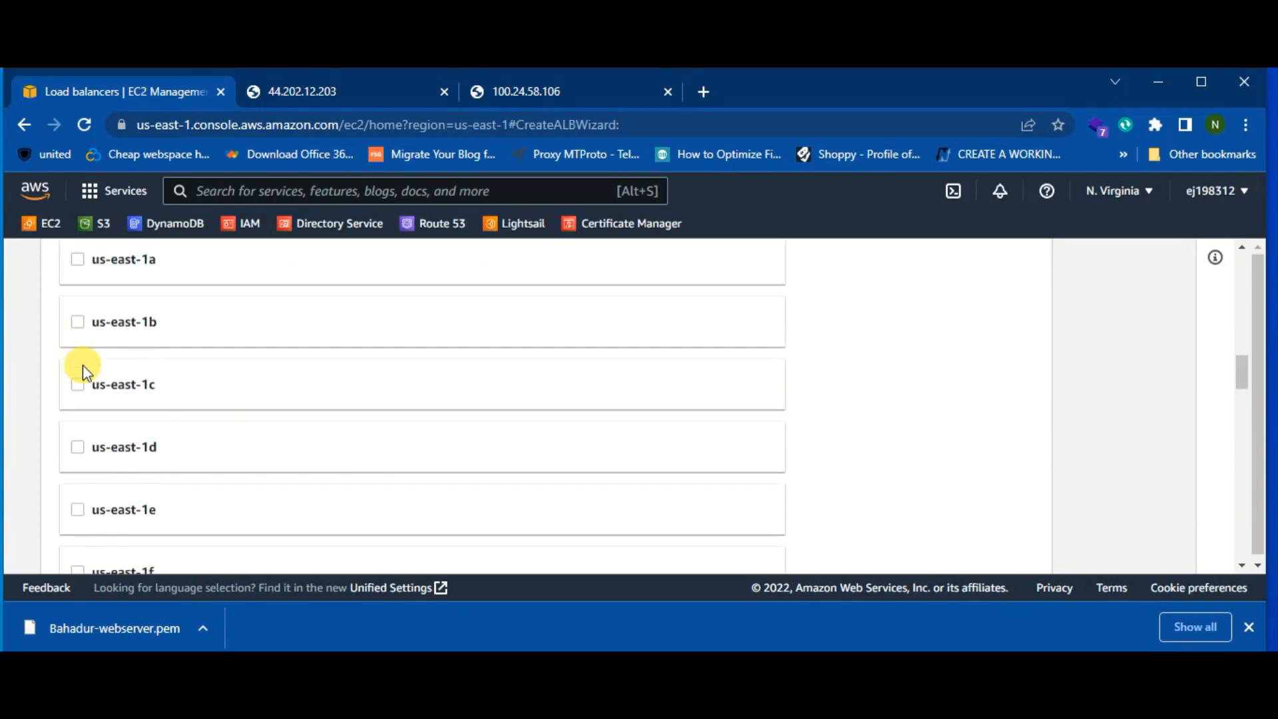
left_click(75, 251)
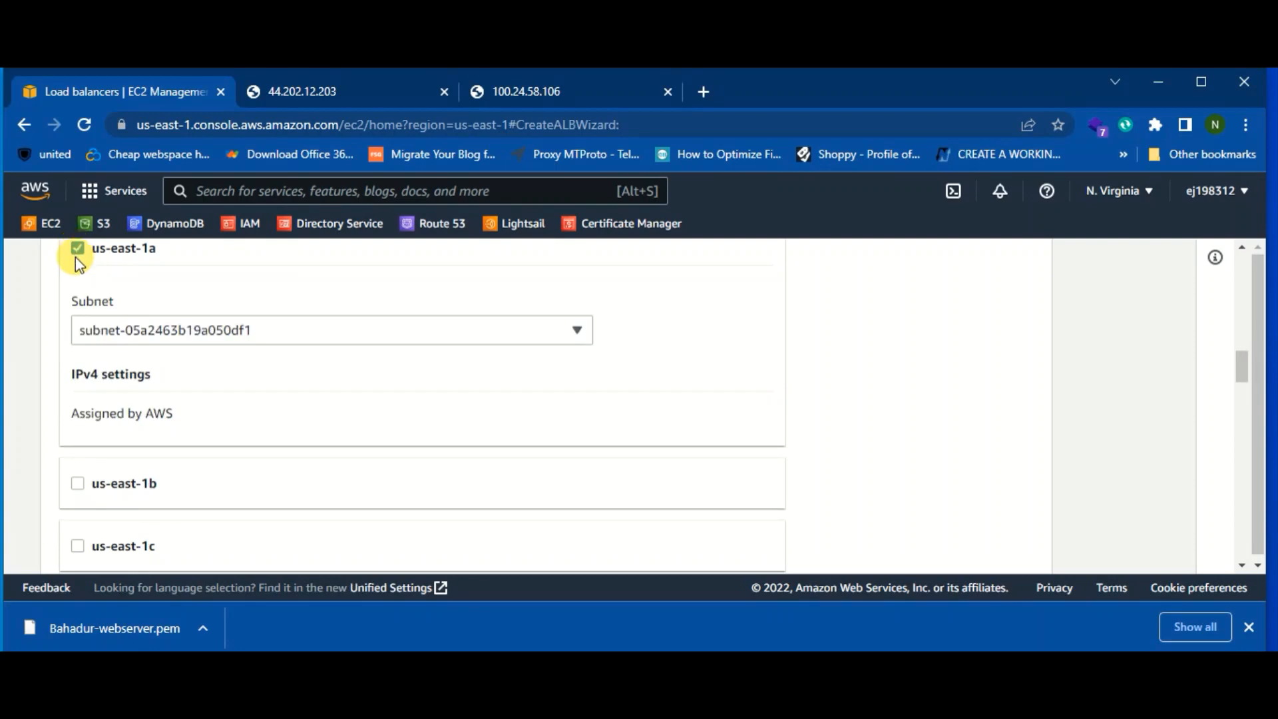
left_click(77, 484)
scroll(134, 377, "down", 4)
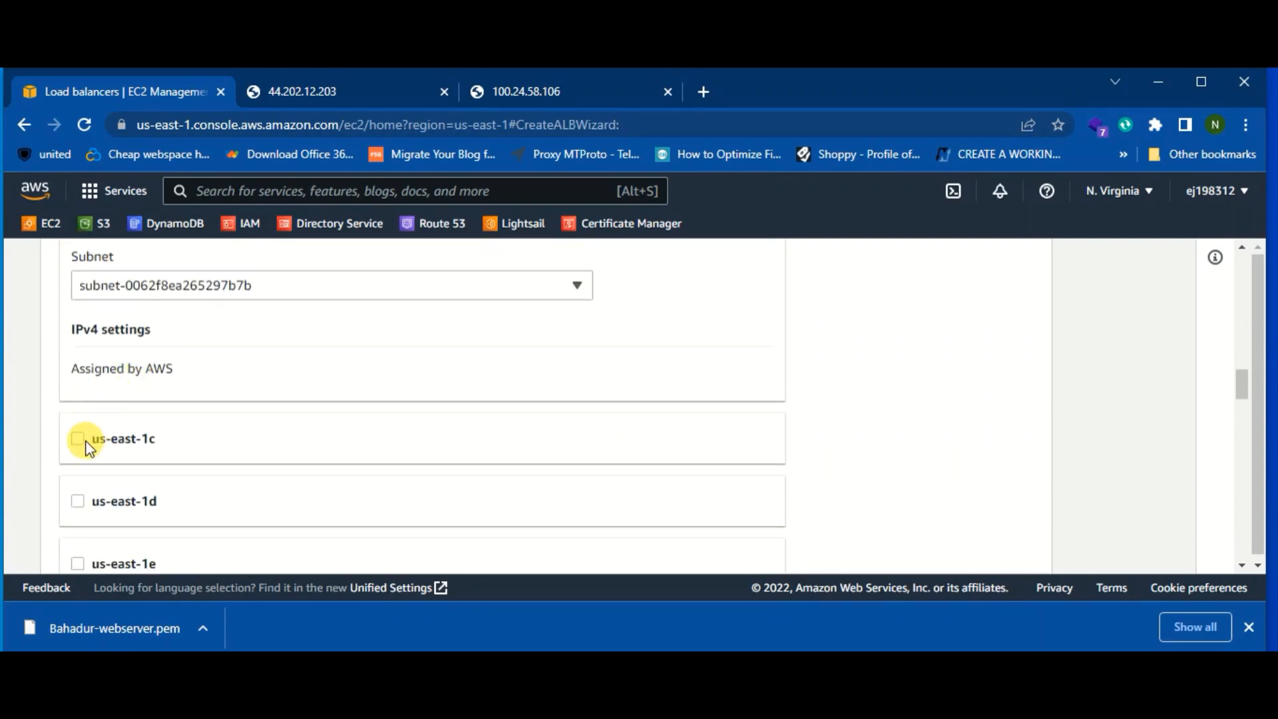
left_click(80, 440)
scroll(100, 364, "down", 2)
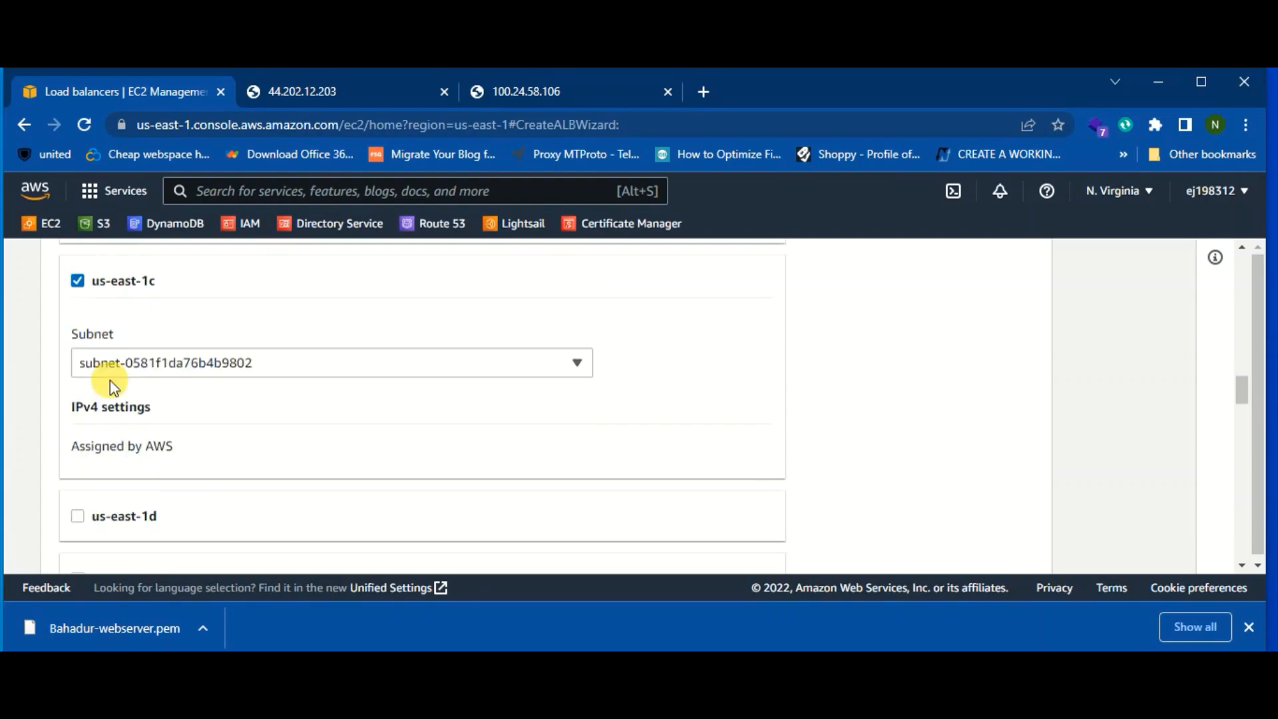
scroll(110, 383, "down", 2)
left_click(78, 393)
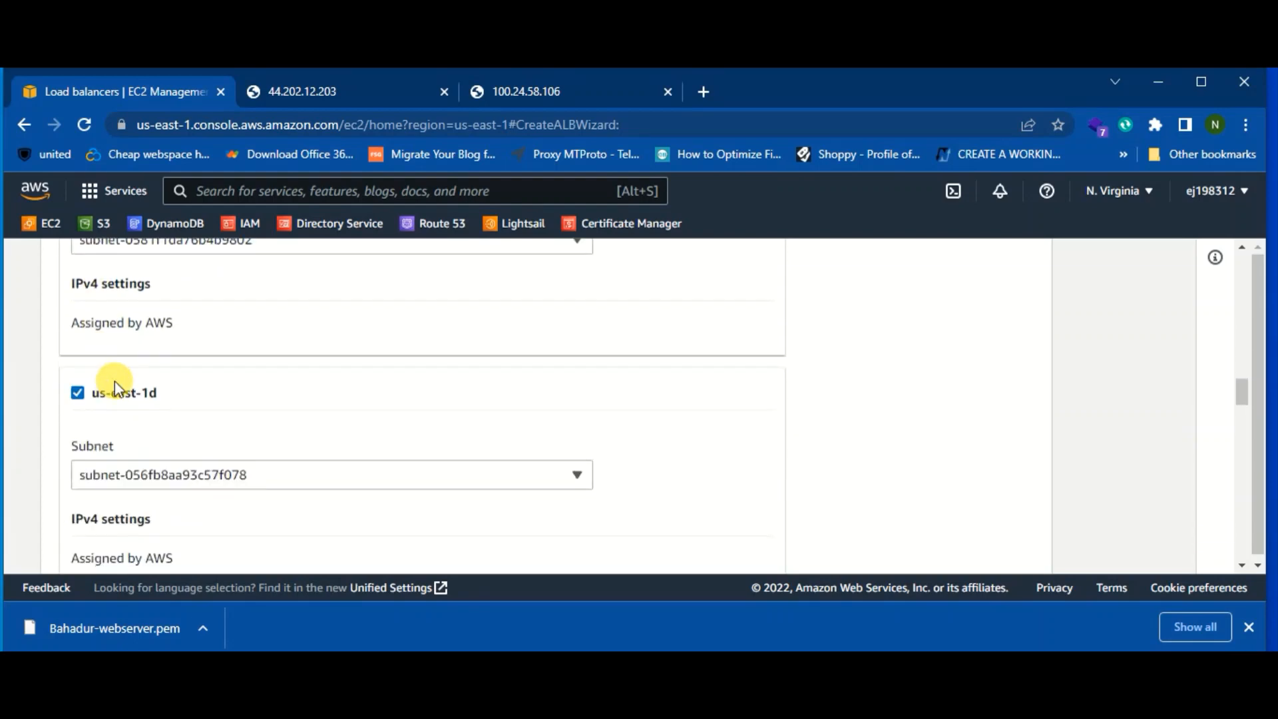
scroll(114, 387, "down", 4)
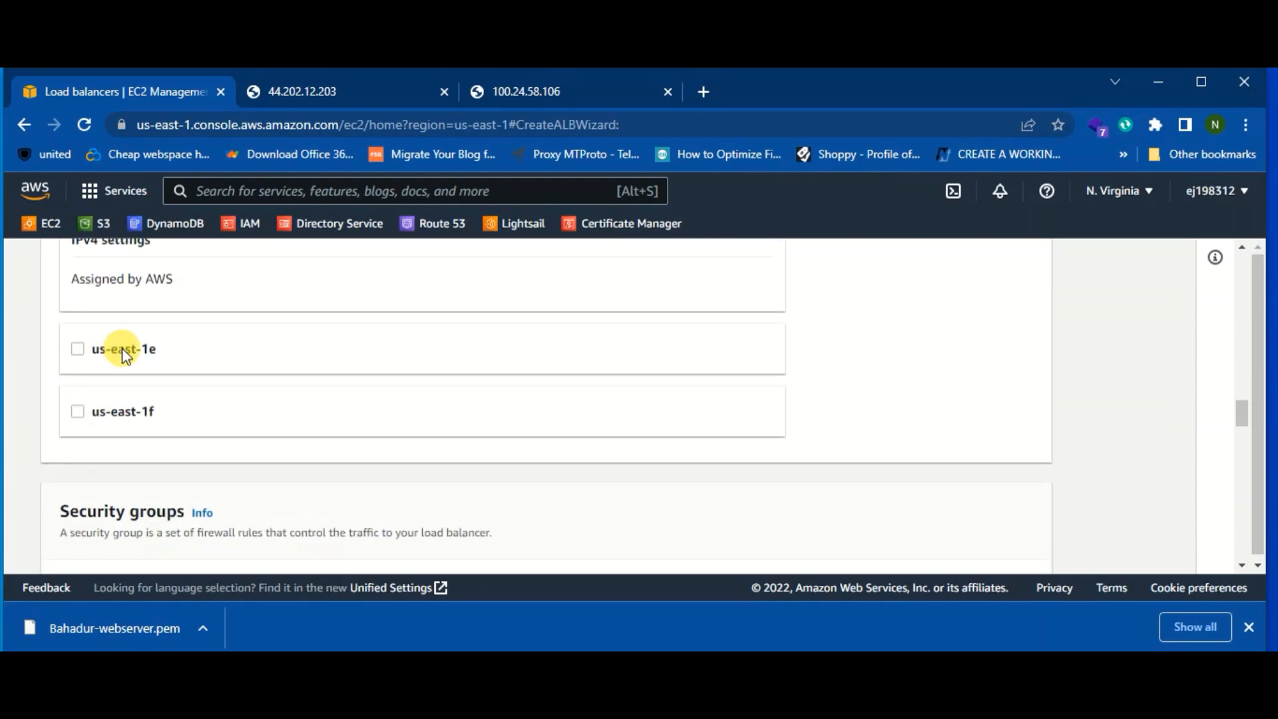
left_click(123, 351)
scroll(119, 372, "down", 3)
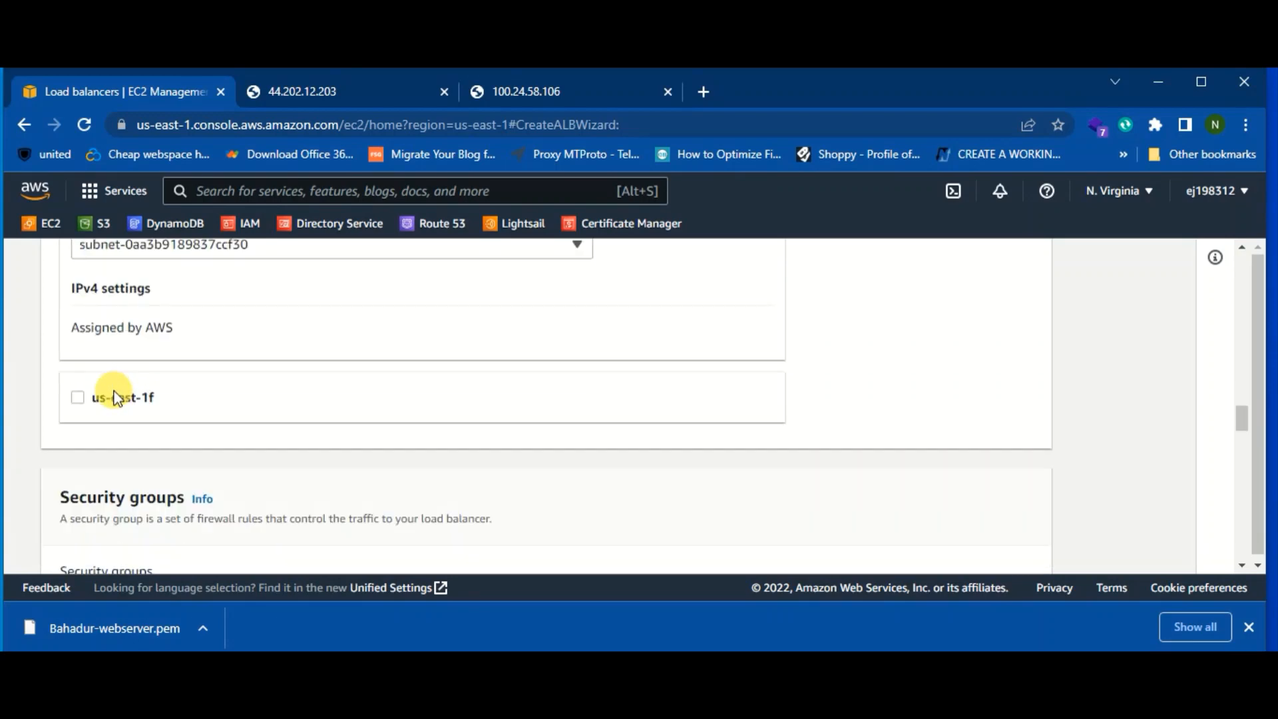
left_click(77, 400)
Start a new security group for the load balancer and name it BAhadur-sg.
scroll(253, 370, "down", 4)
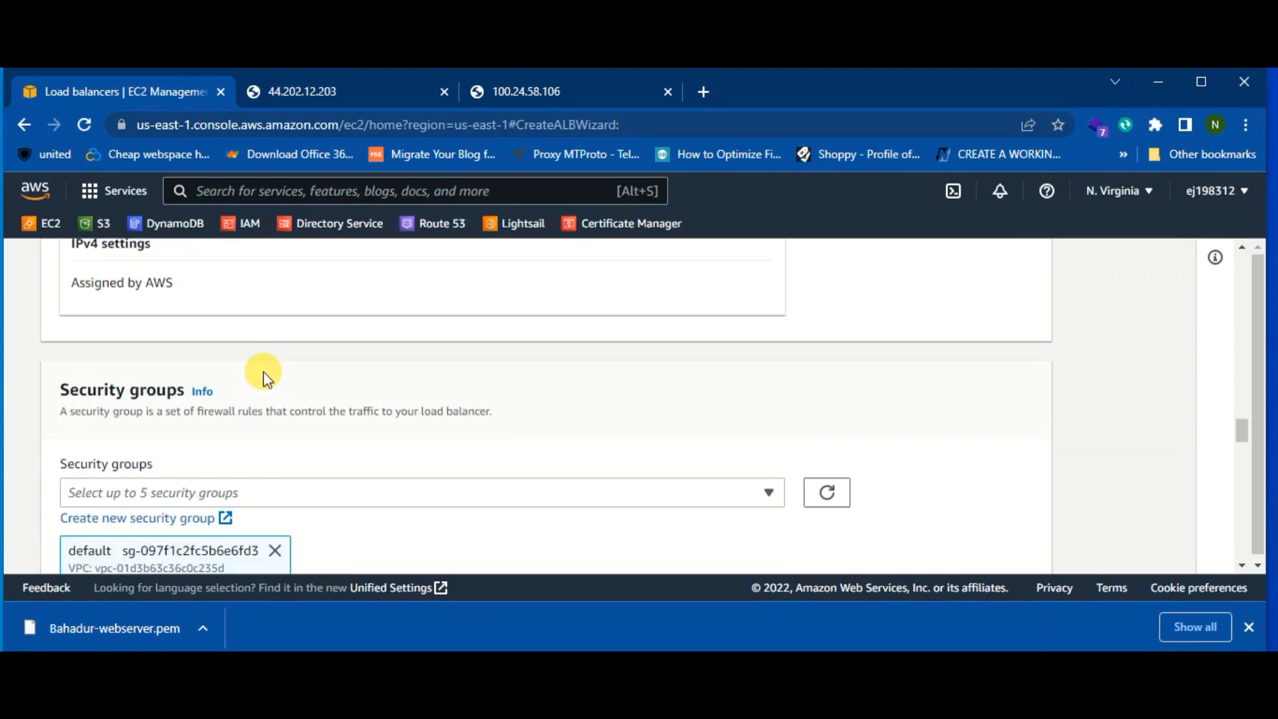
scroll(264, 377, "down", 3)
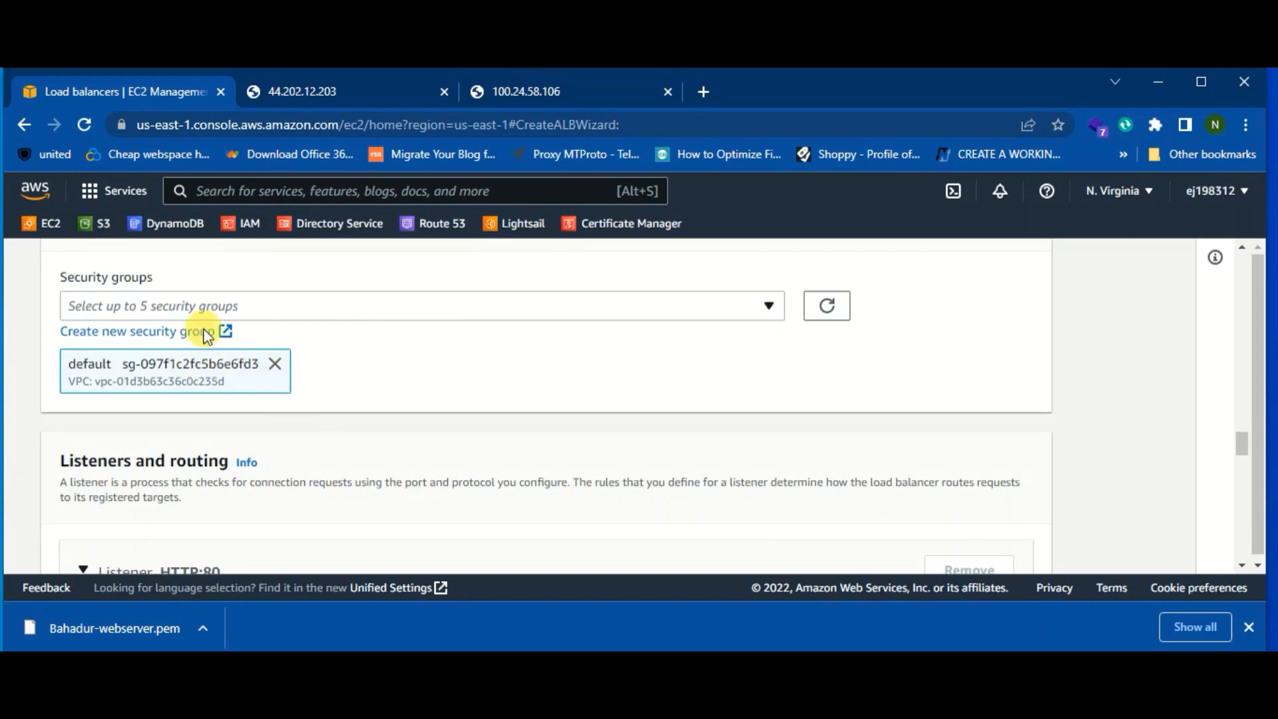
left_click(165, 333)
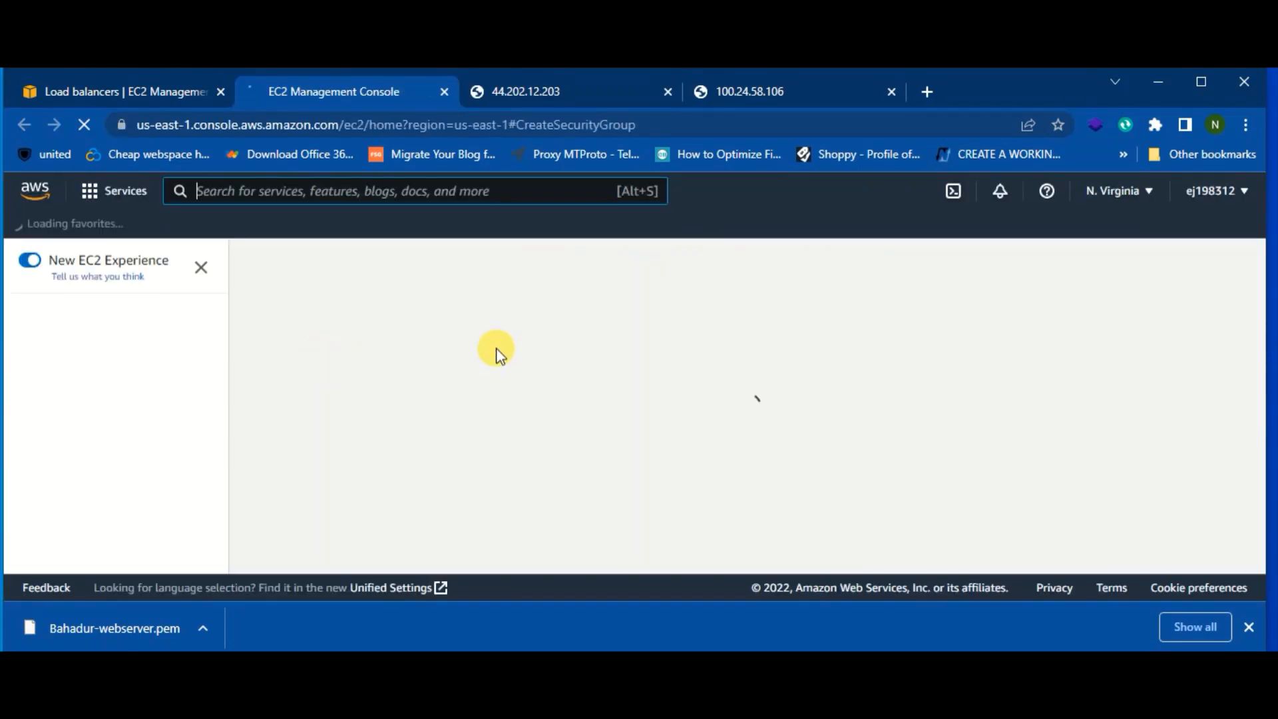
scroll(490, 342, "down", 2)
left_click(317, 392)
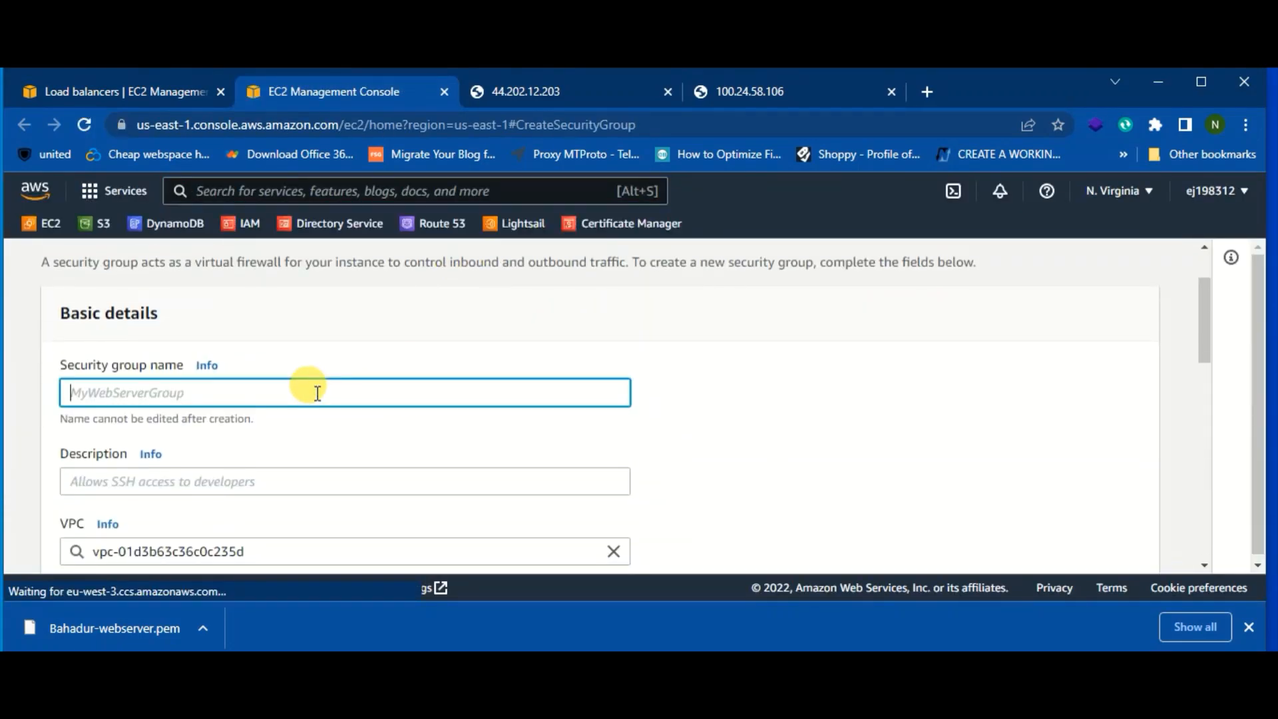
type("BAhadur-sg")
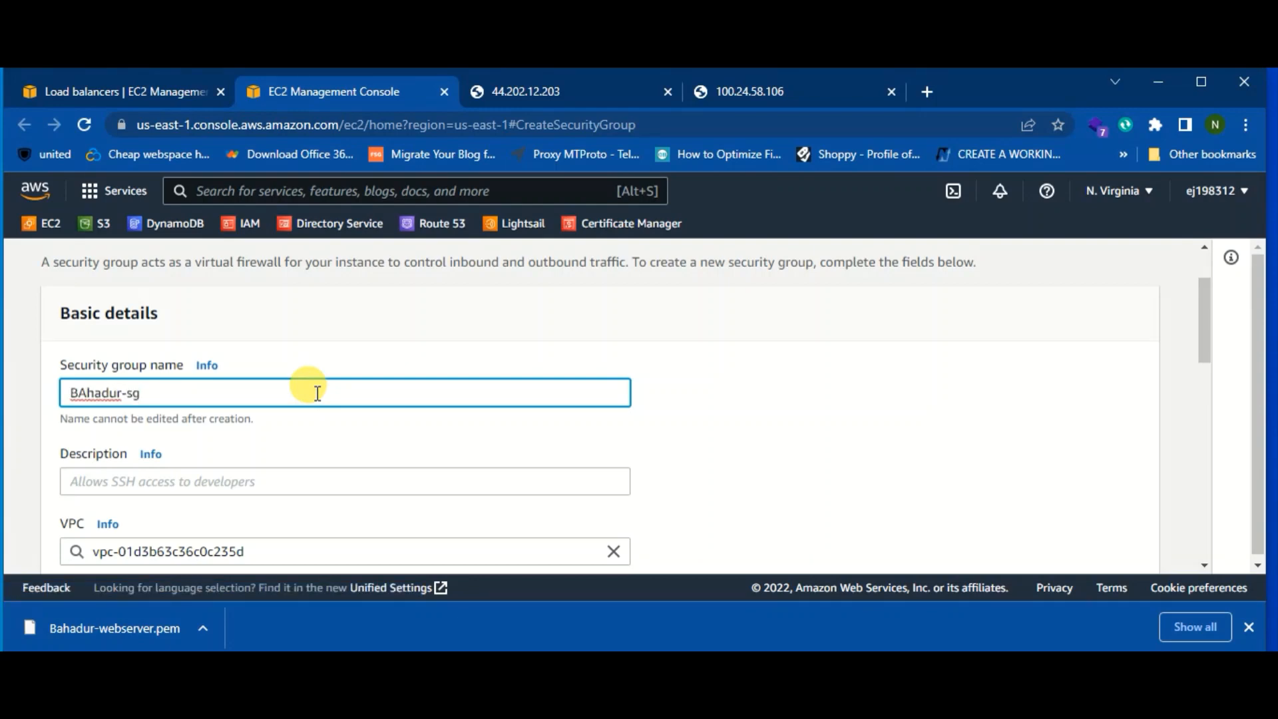
Change the security group's outbound rule type to RDP, keeping the custom destination 0.0.0.0/0.
scroll(306, 400, "down", 3)
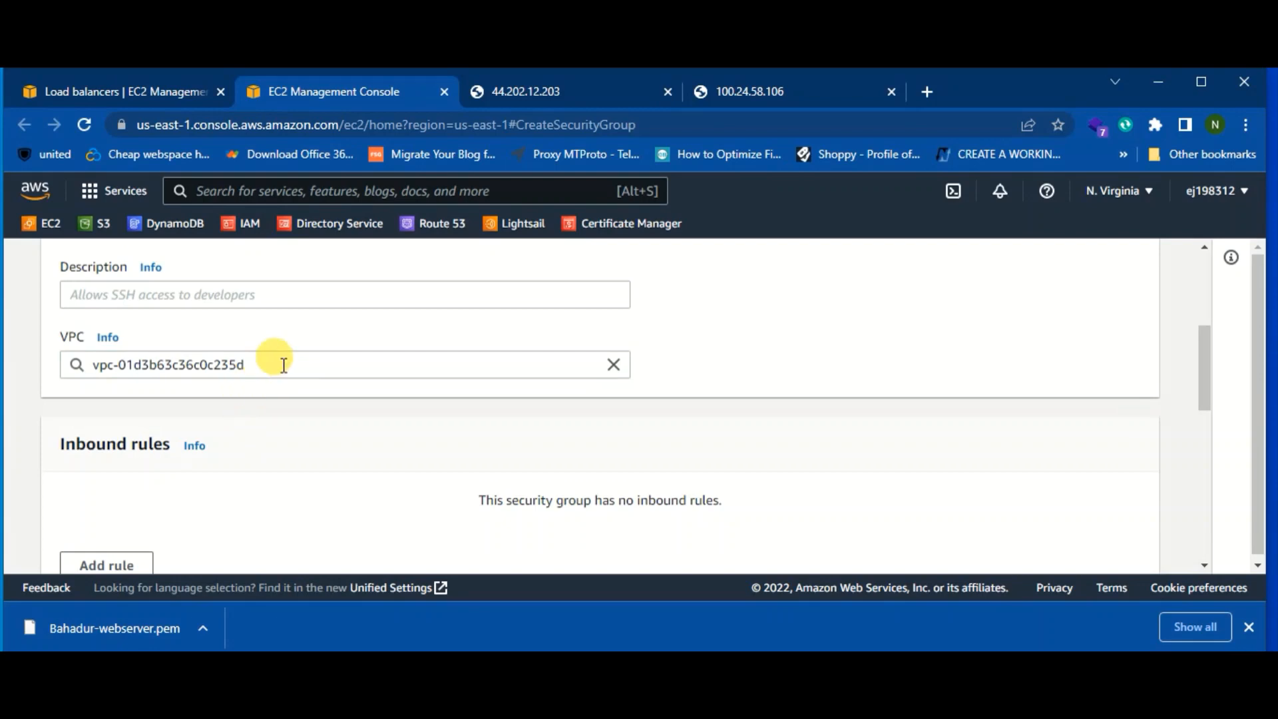
scroll(284, 365, "down", 2)
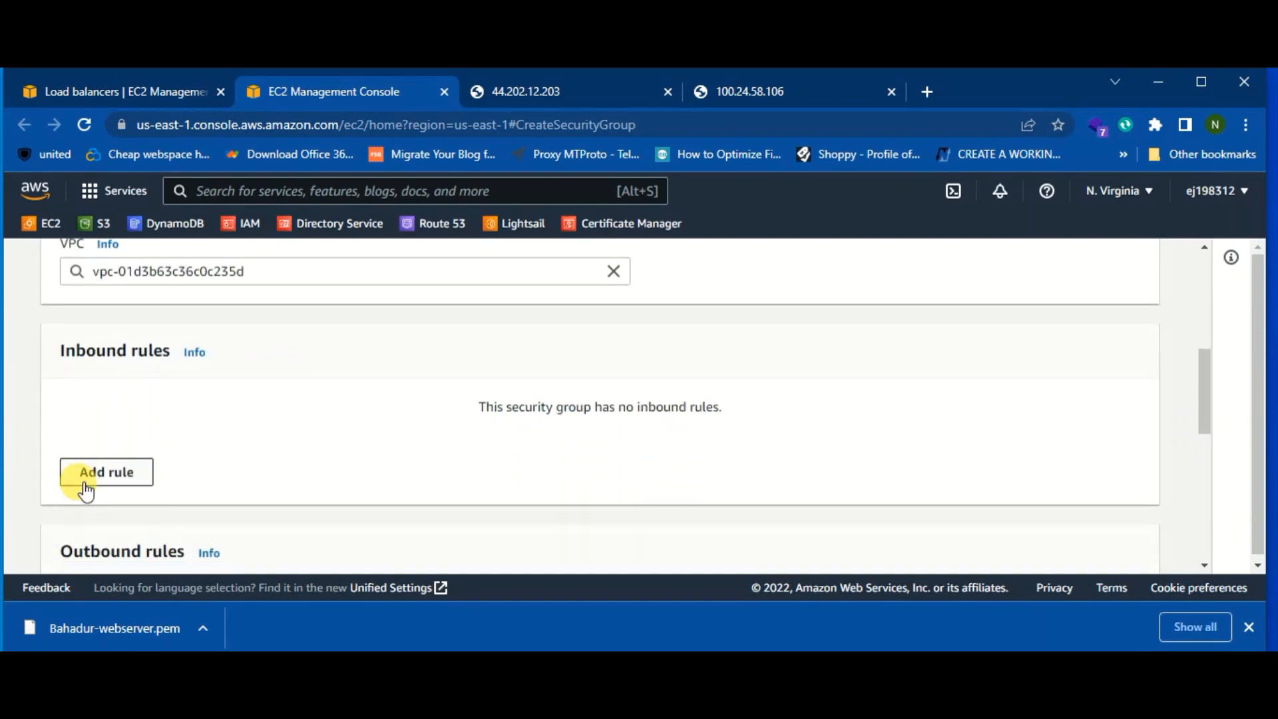
scroll(320, 419, "down", 3)
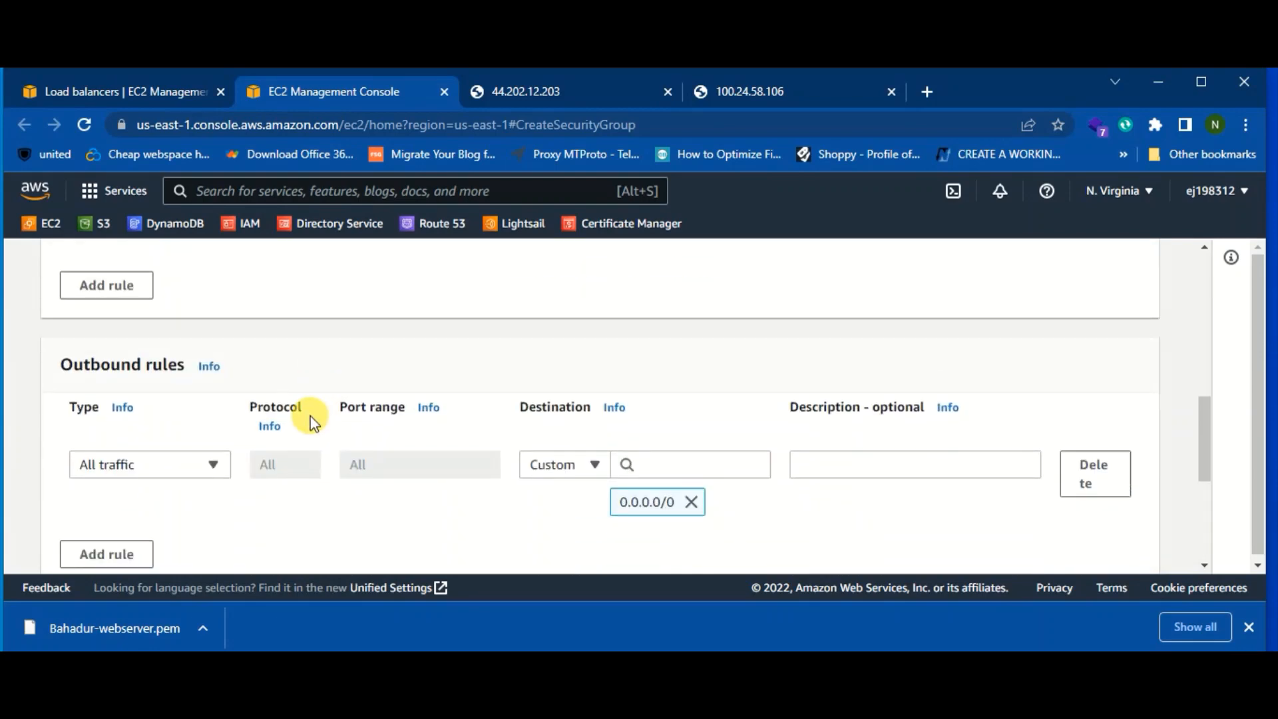
scroll(308, 416, "down", 2)
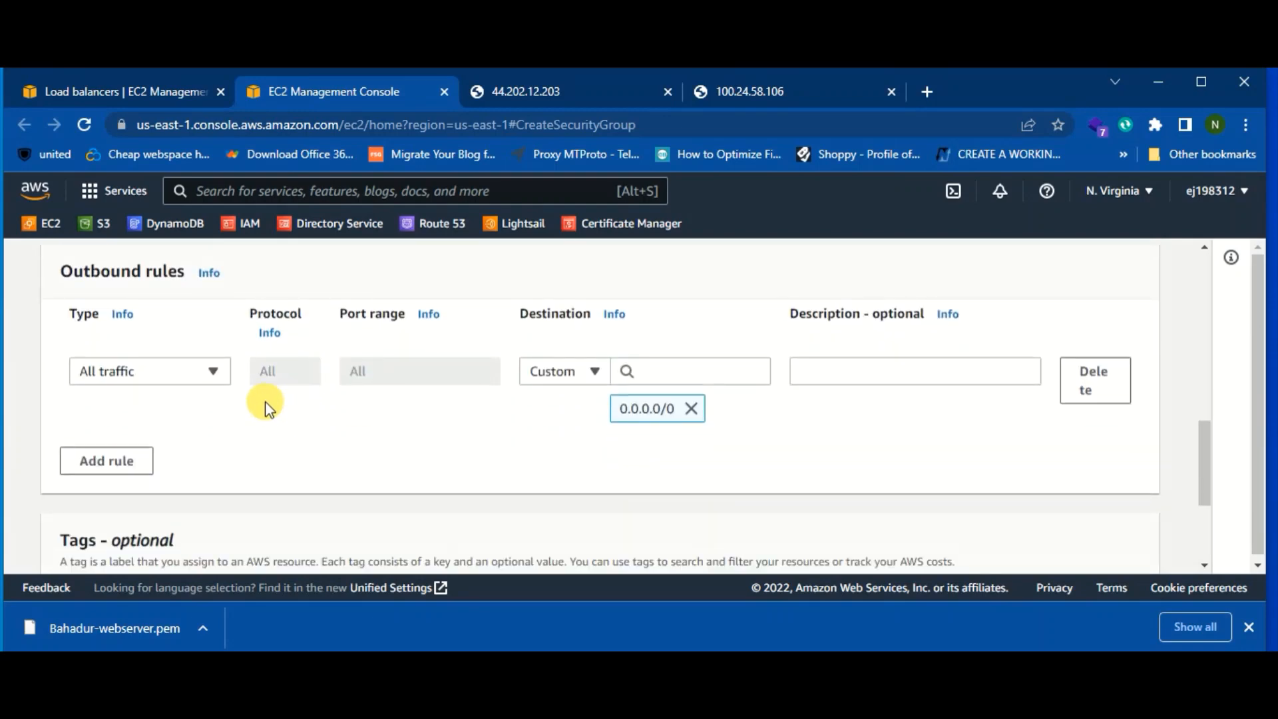
left_click(215, 372)
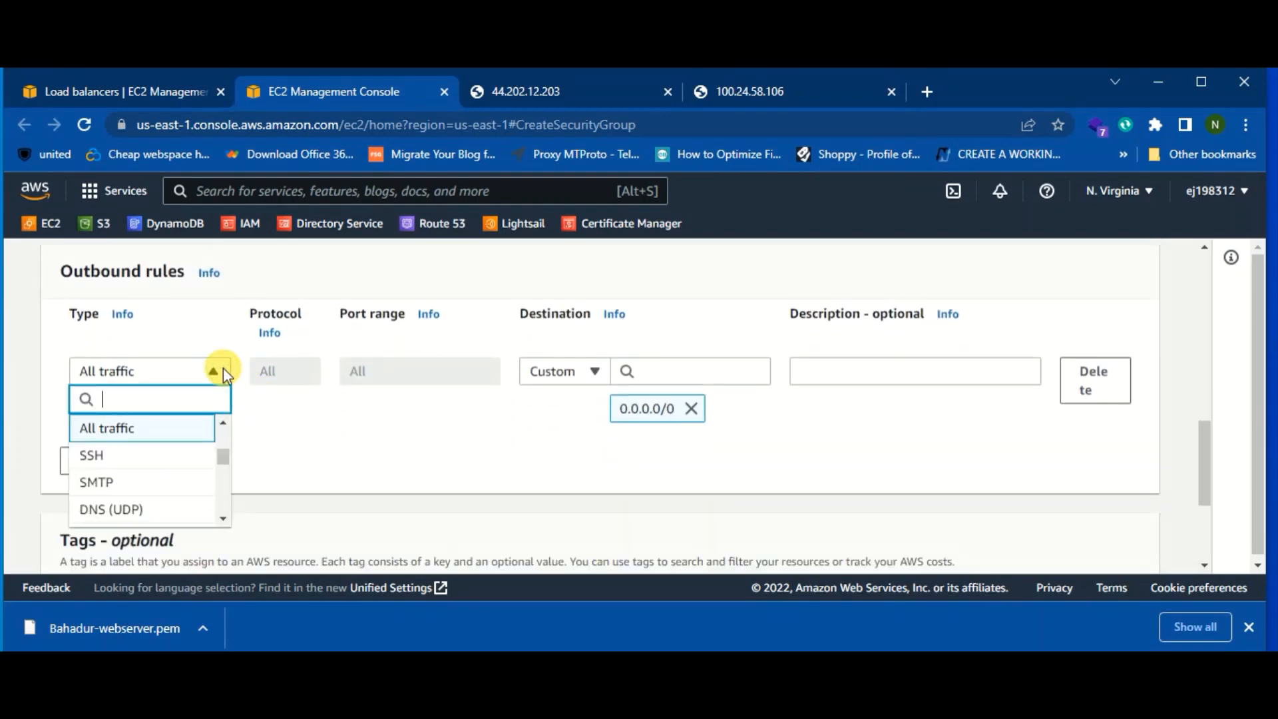
scroll(177, 440, "down", 1)
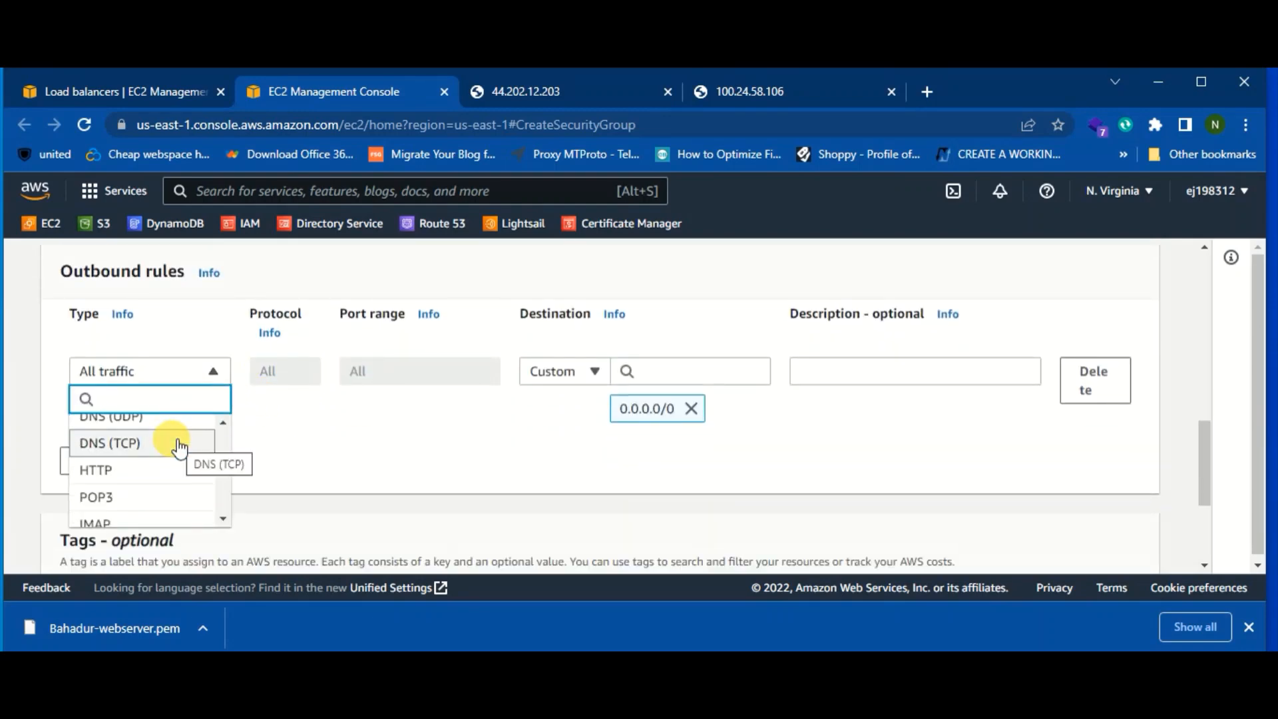
scroll(178, 446, "down", 3)
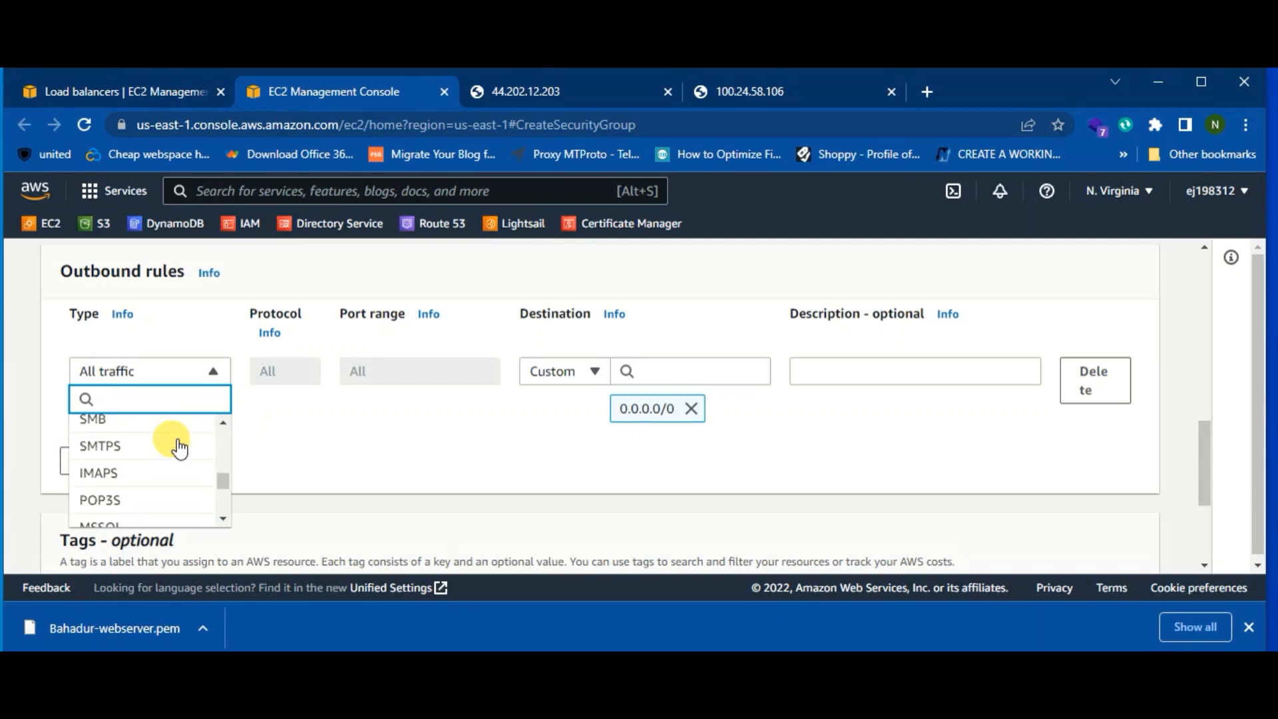
scroll(177, 448, "down", 2)
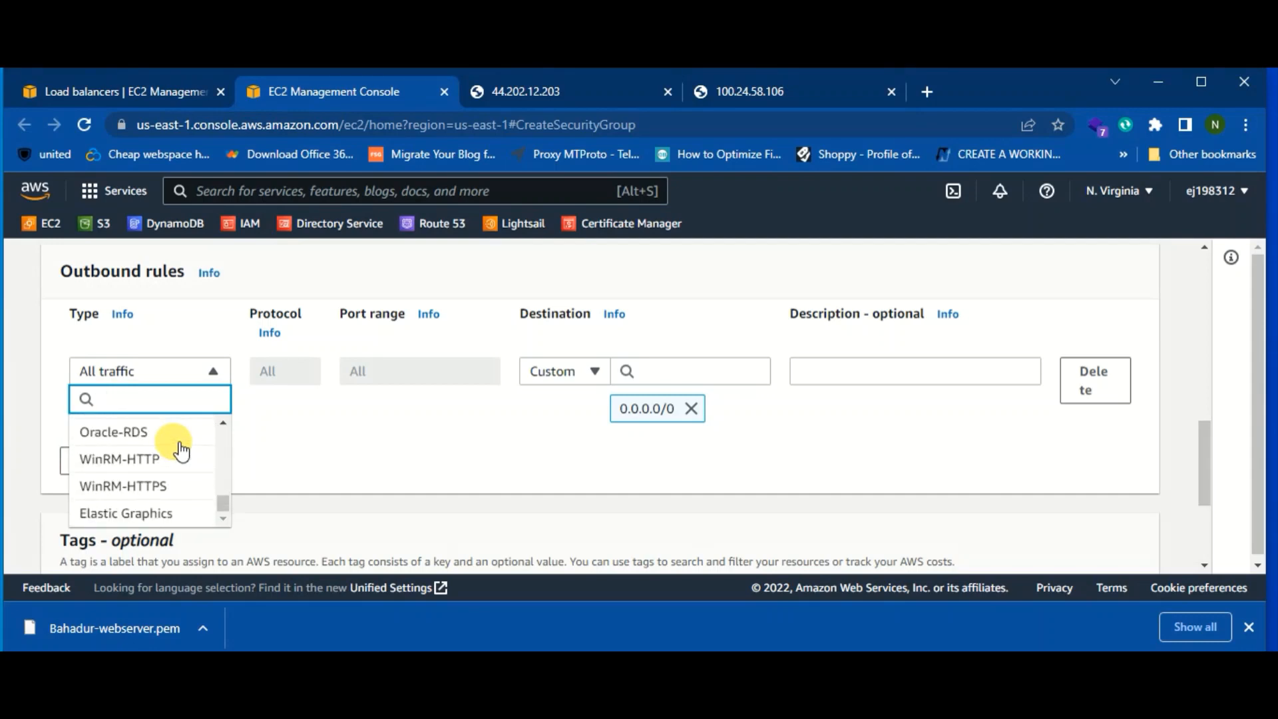
scroll(177, 448, "up", 2)
left_click(177, 446)
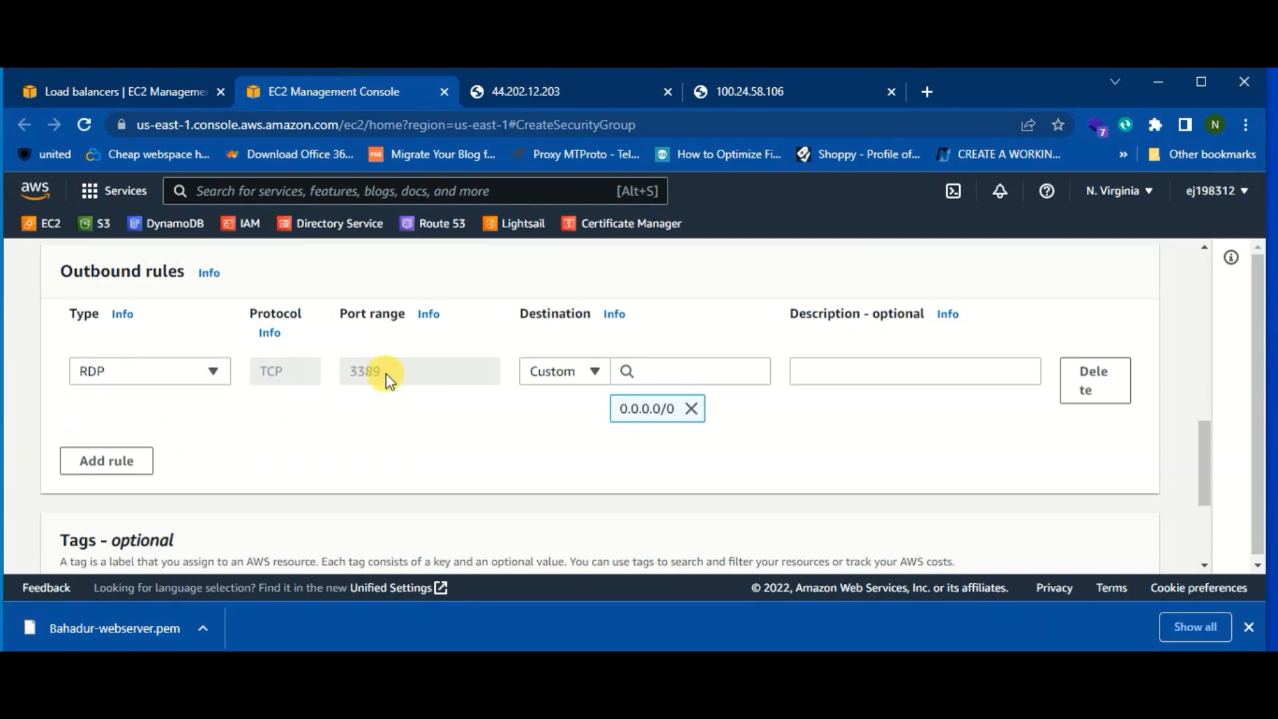
Set the RDP outbound rule's destination to Anywhere-IPv4 and add an HTTP outbound rule with destination Anywhere-IPv4.
left_click(570, 369)
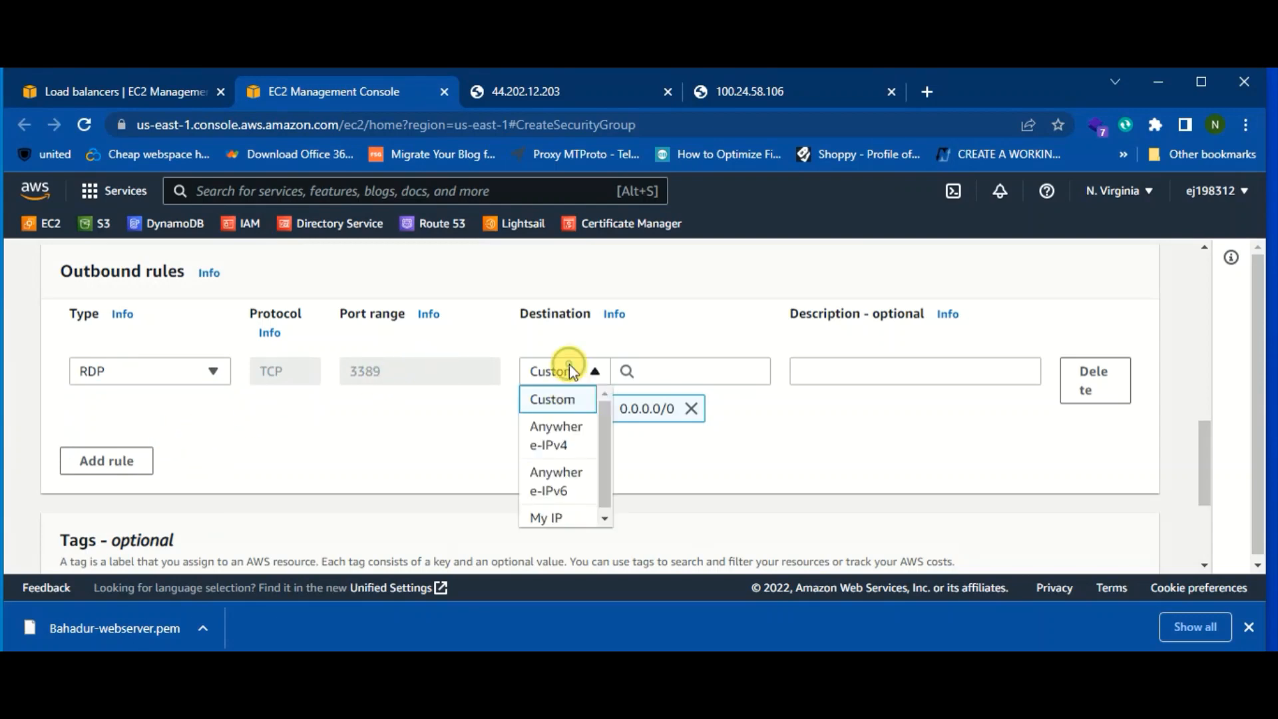
left_click(558, 432)
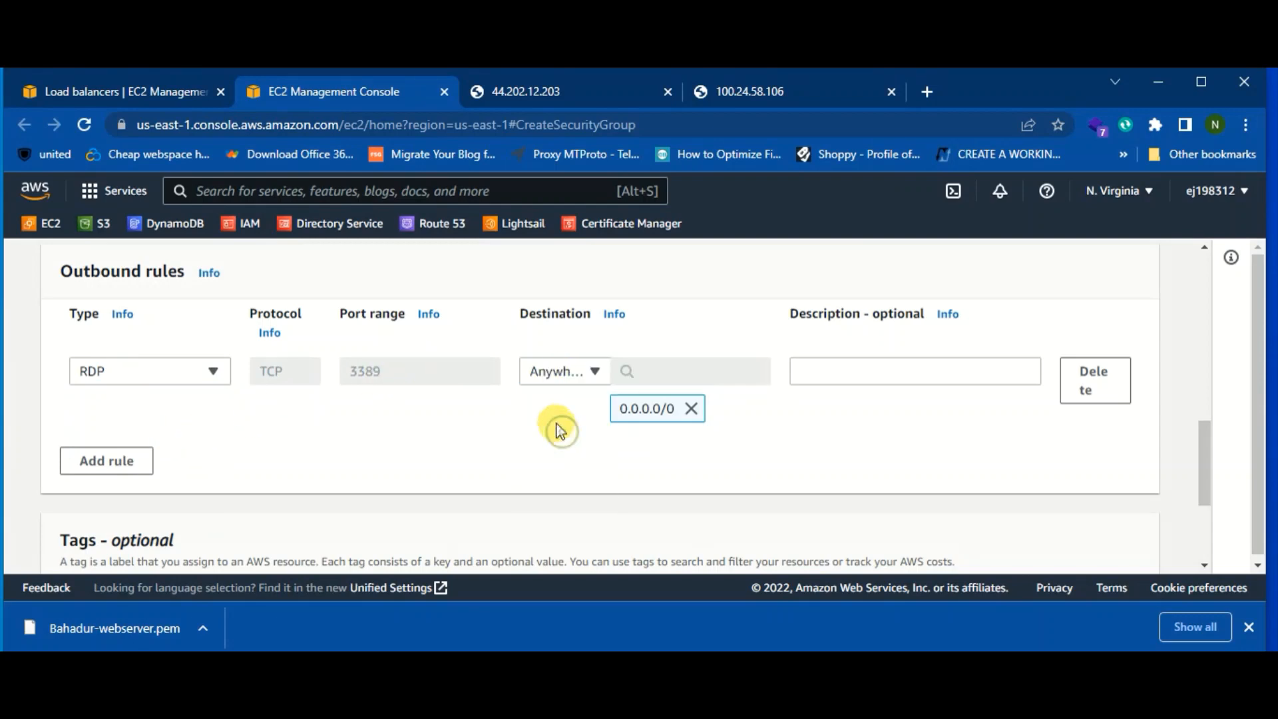
left_click(108, 460)
left_click(200, 447)
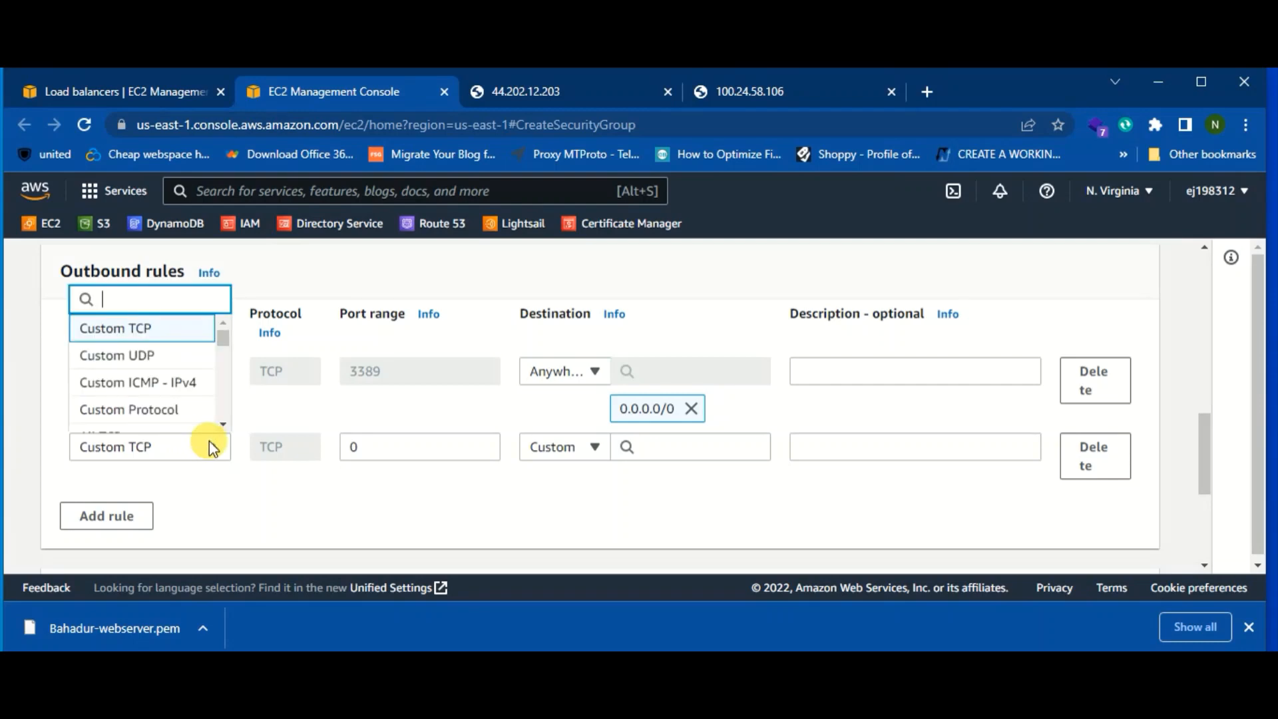
type("htt")
left_click(152, 345)
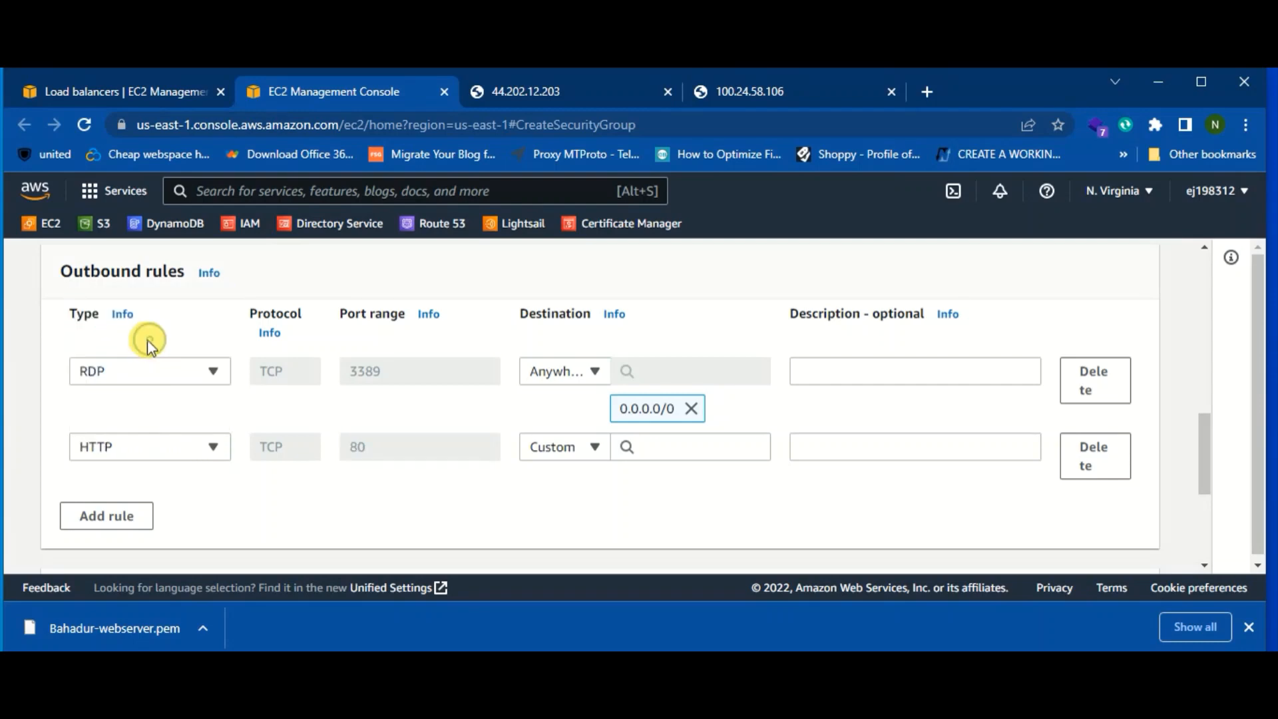
left_click(566, 447)
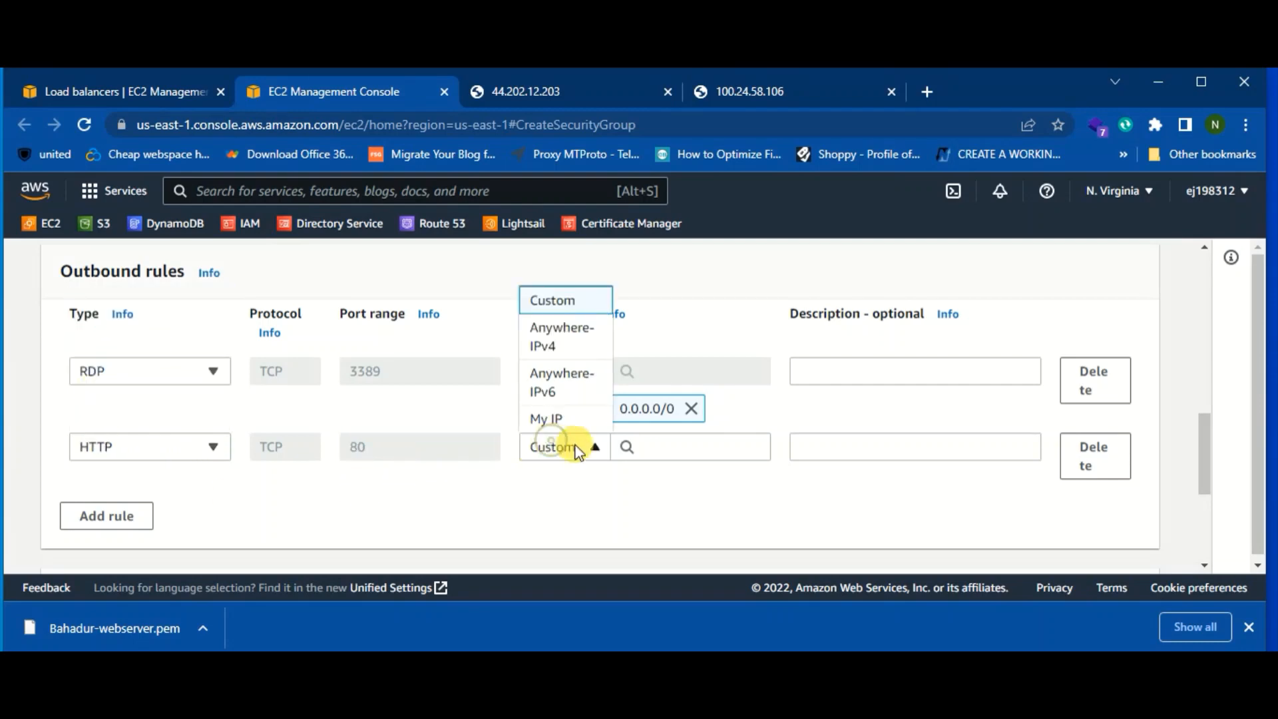
left_click(564, 337)
Describe the security group as "BAhadur-sg for load balancer" and create it.
scroll(985, 474, "down", 4)
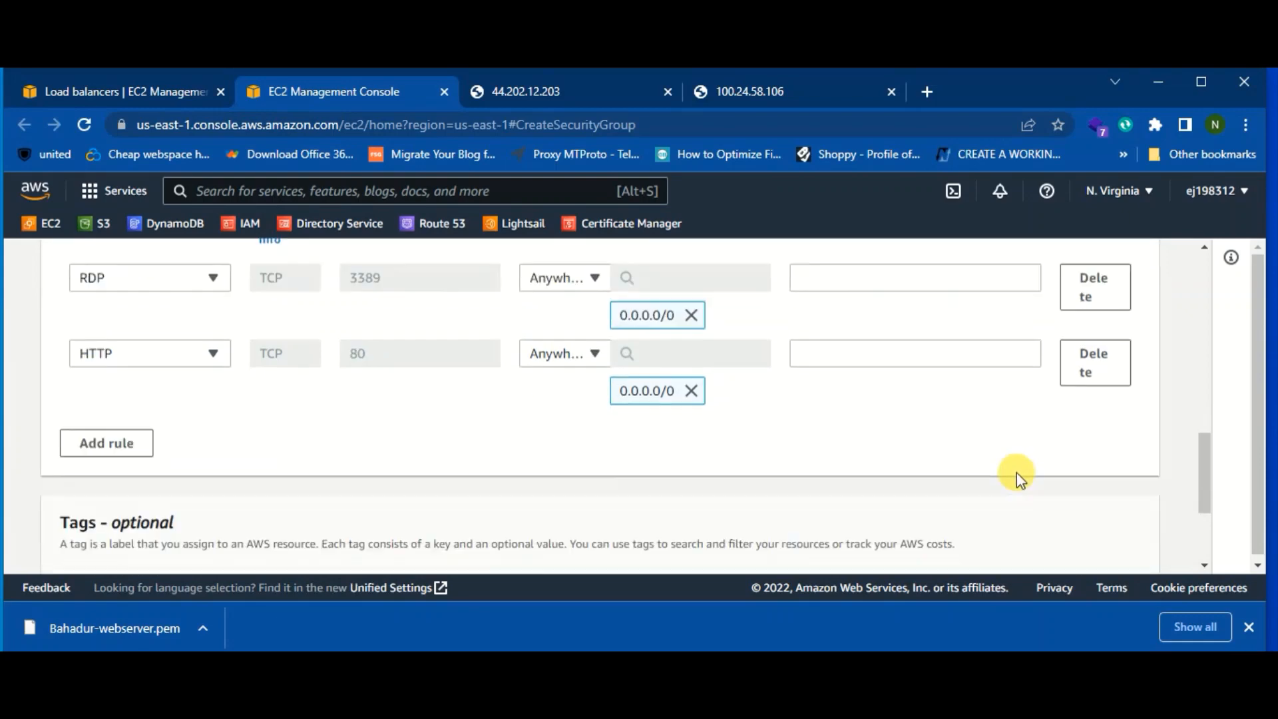
left_click(1055, 536)
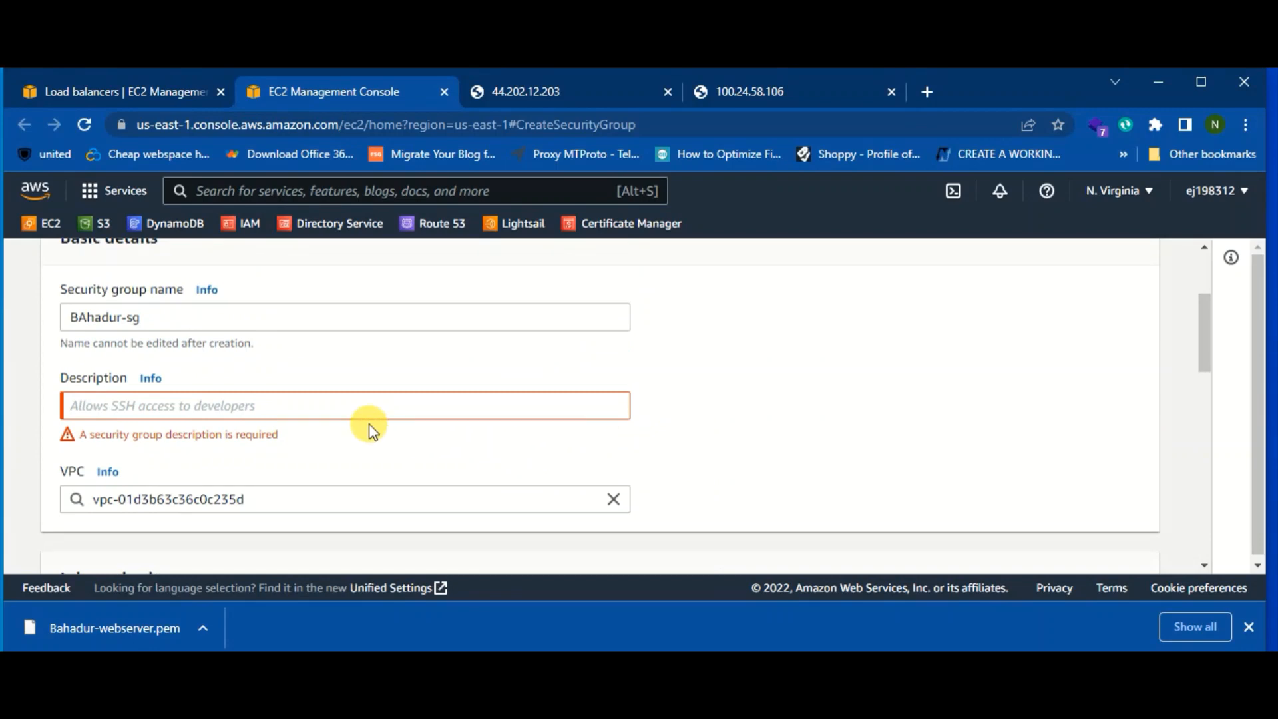
left_click_drag(185, 319, 49, 322)
key("ctrl+c")
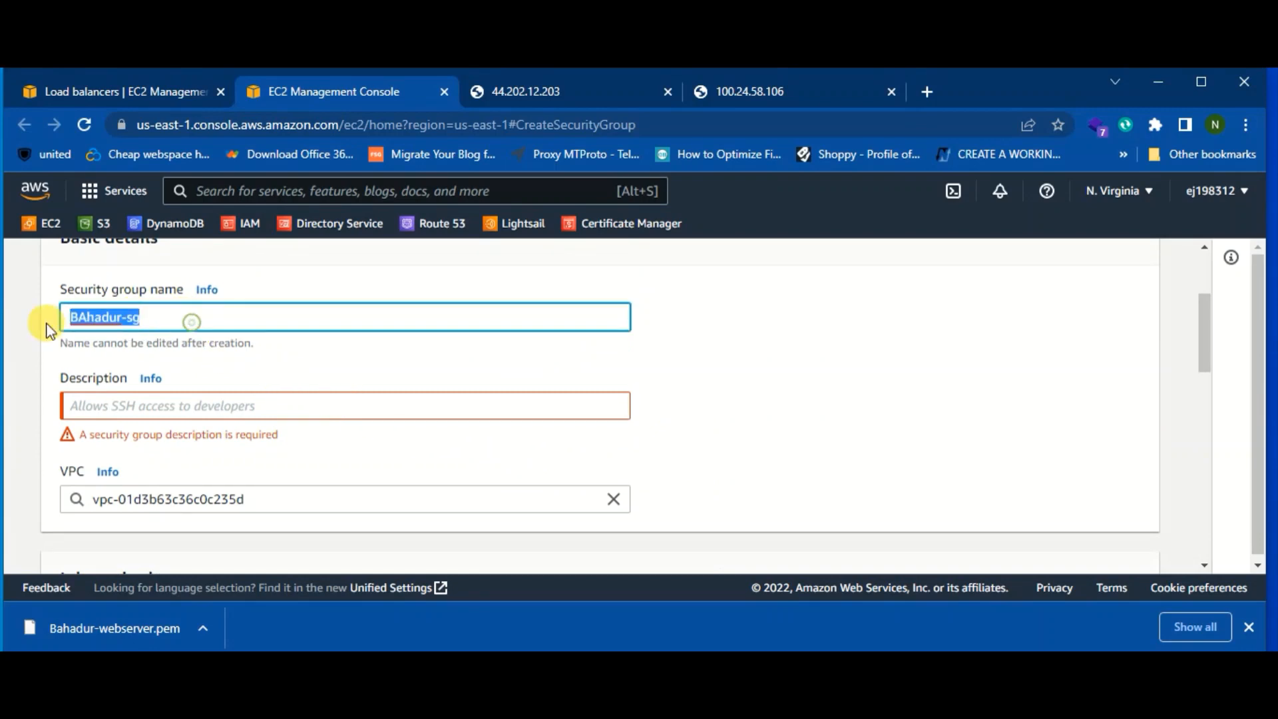
left_click(143, 404)
key("ctrl+v")
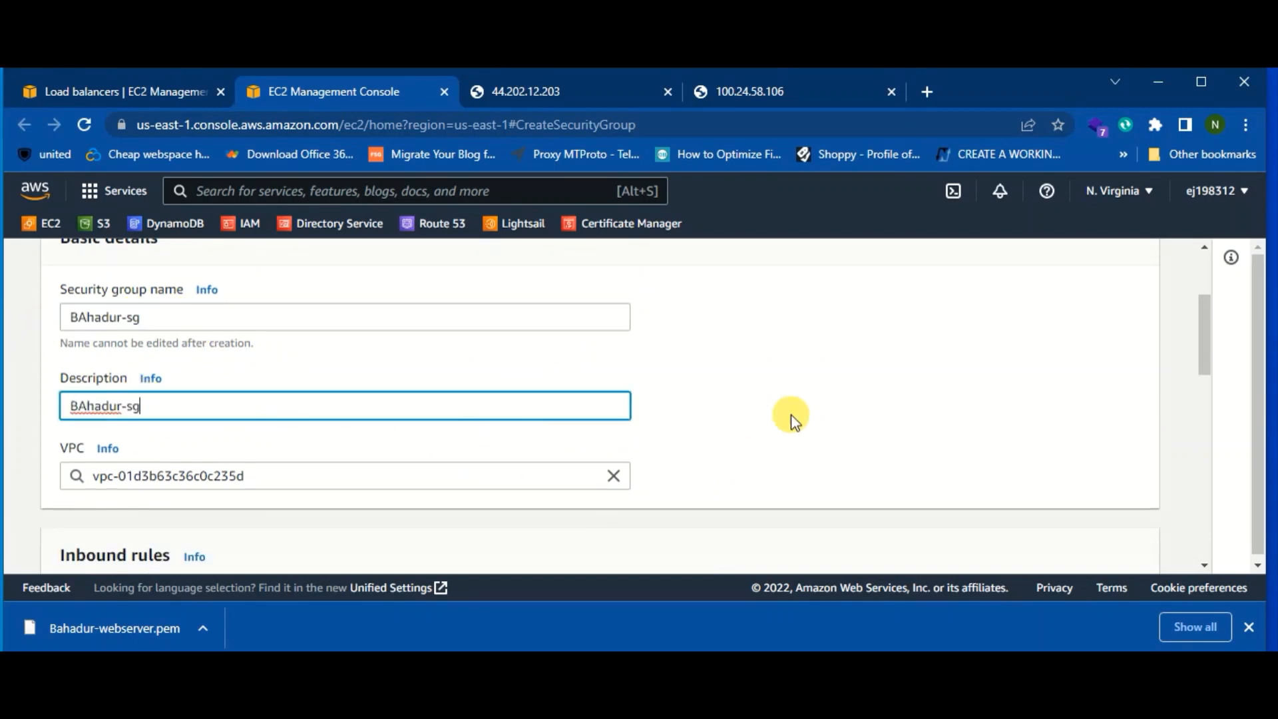
scroll(819, 416, "down", 10)
scroll(485, 456, "up", 10)
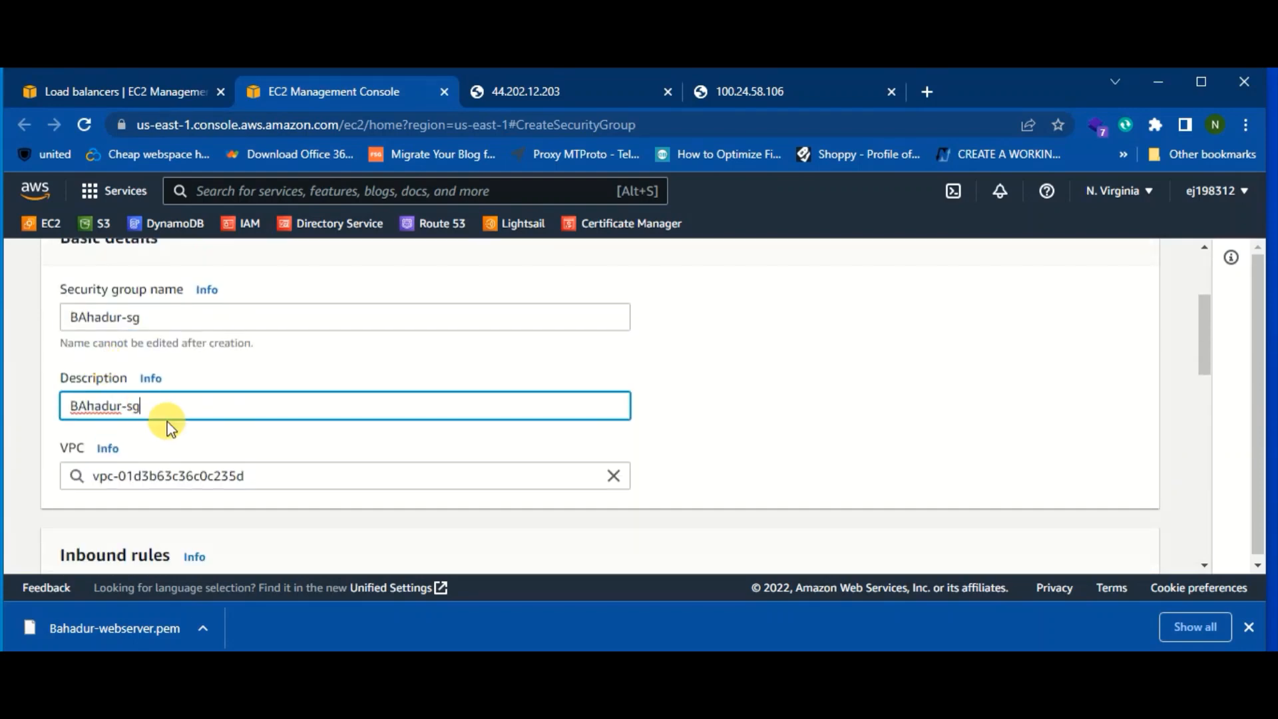
type("for load balancer")
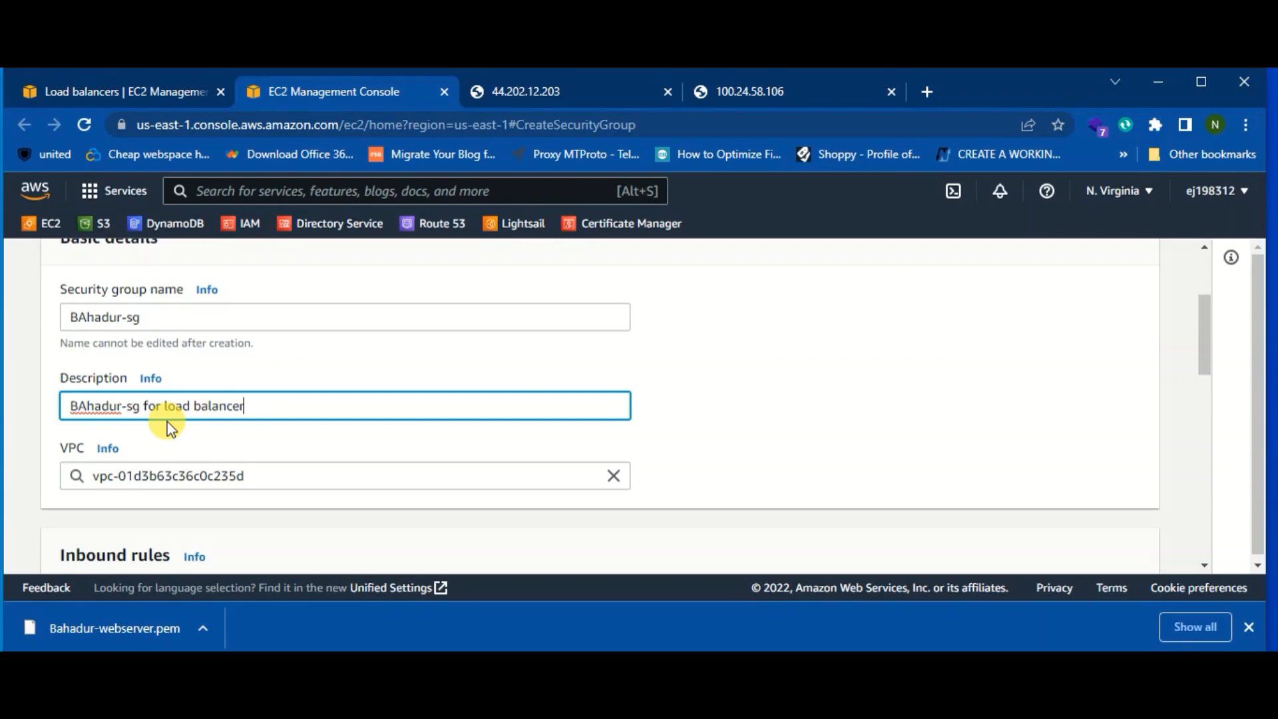
scroll(791, 402, "down", 10)
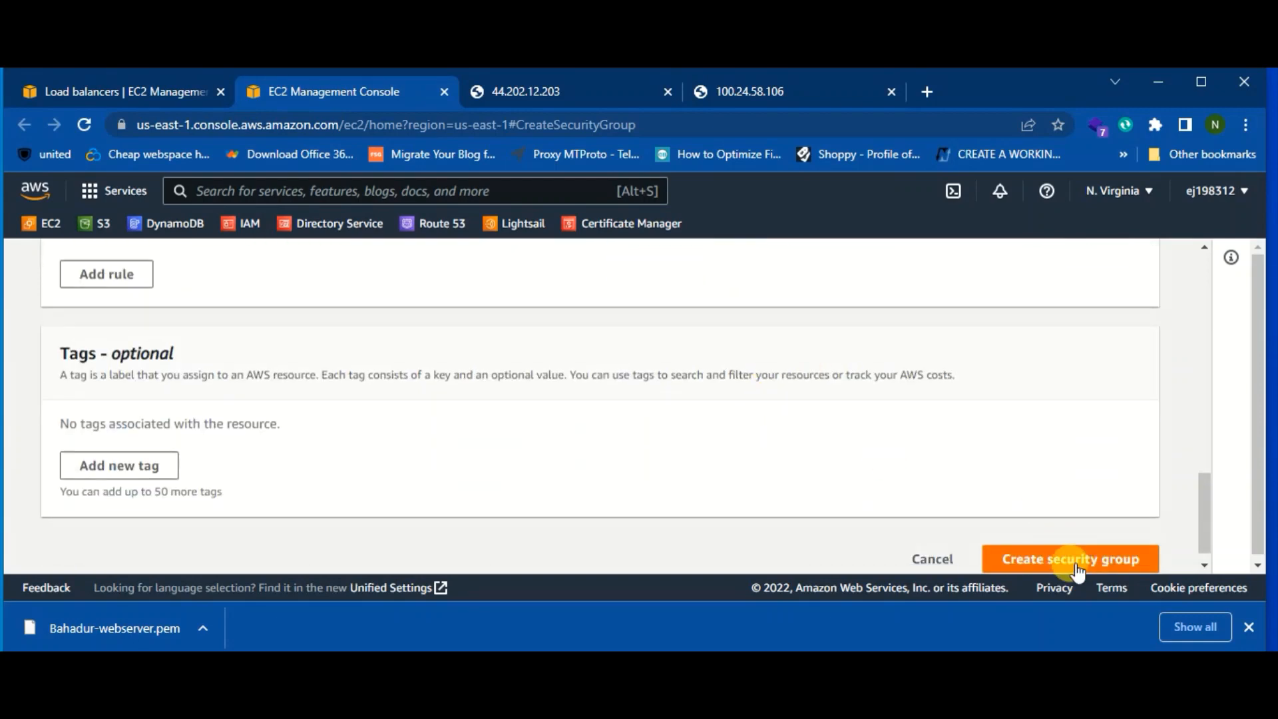
left_click(1072, 563)
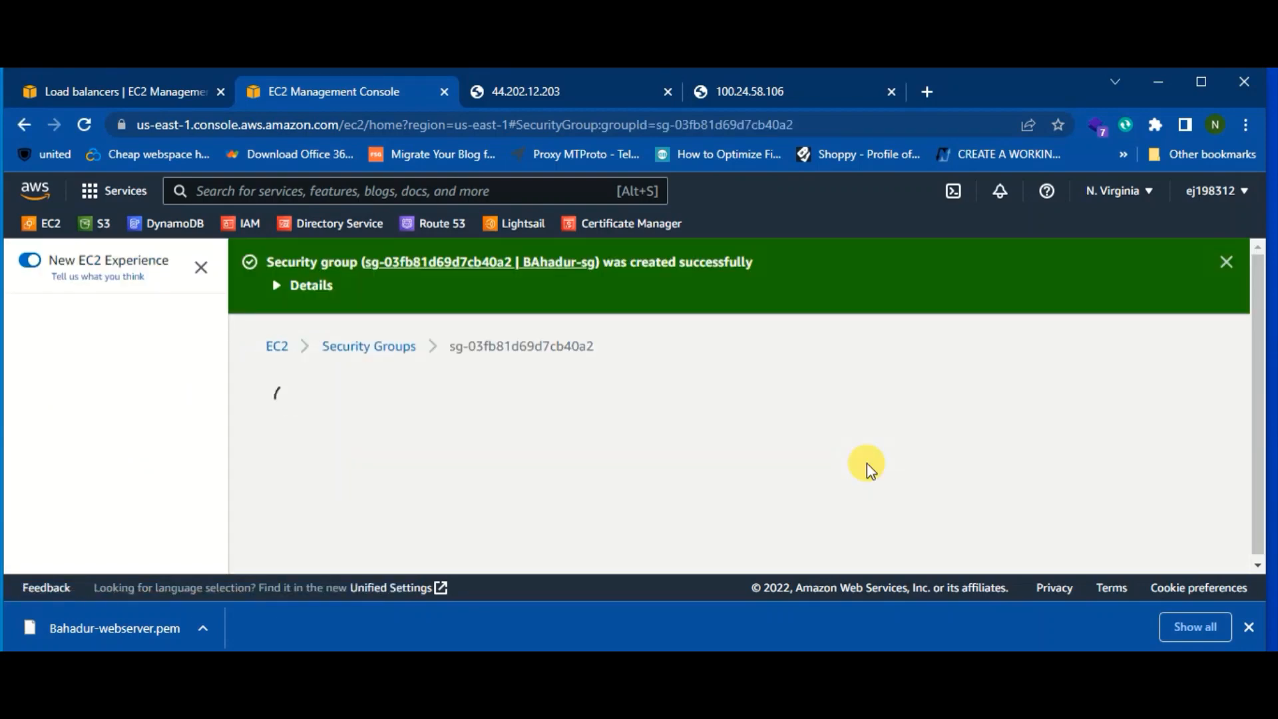
Return to the load balancer form, refresh its security group choices, and replace the default group with BAhadur-sg.
scroll(710, 505, "down", 3)
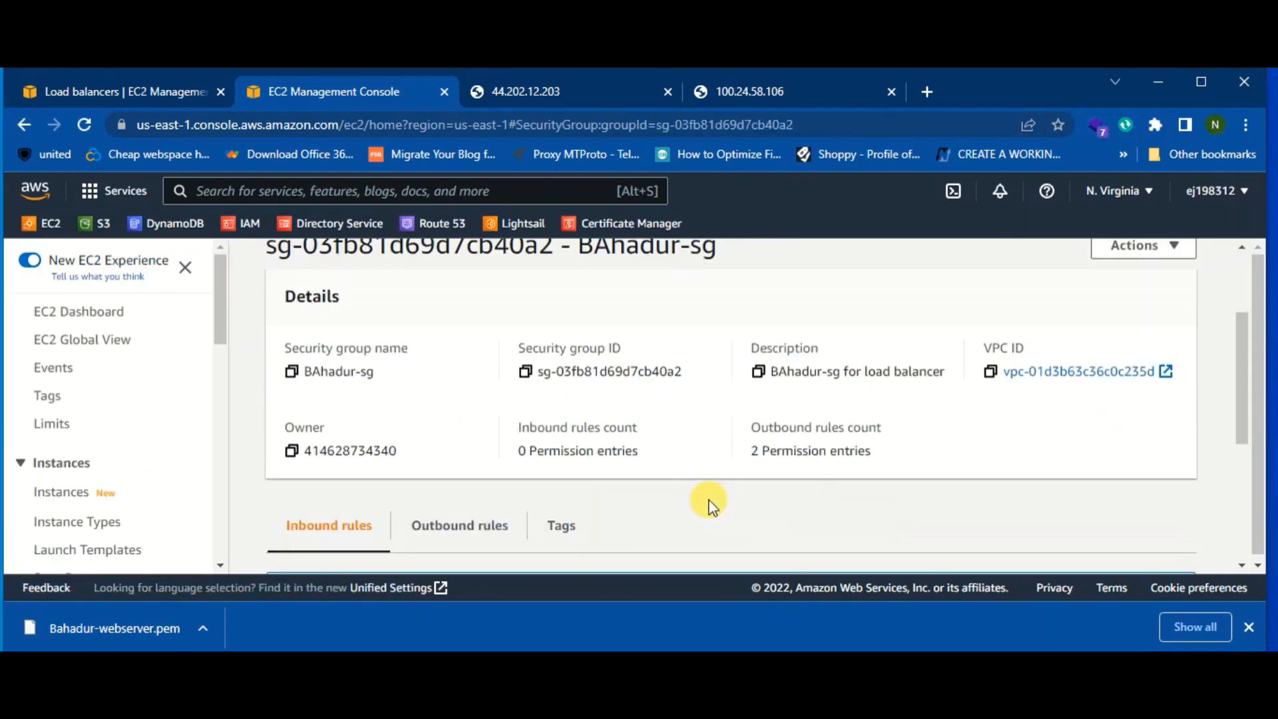
scroll(762, 491, "down", 3)
scroll(628, 482, "down", 1)
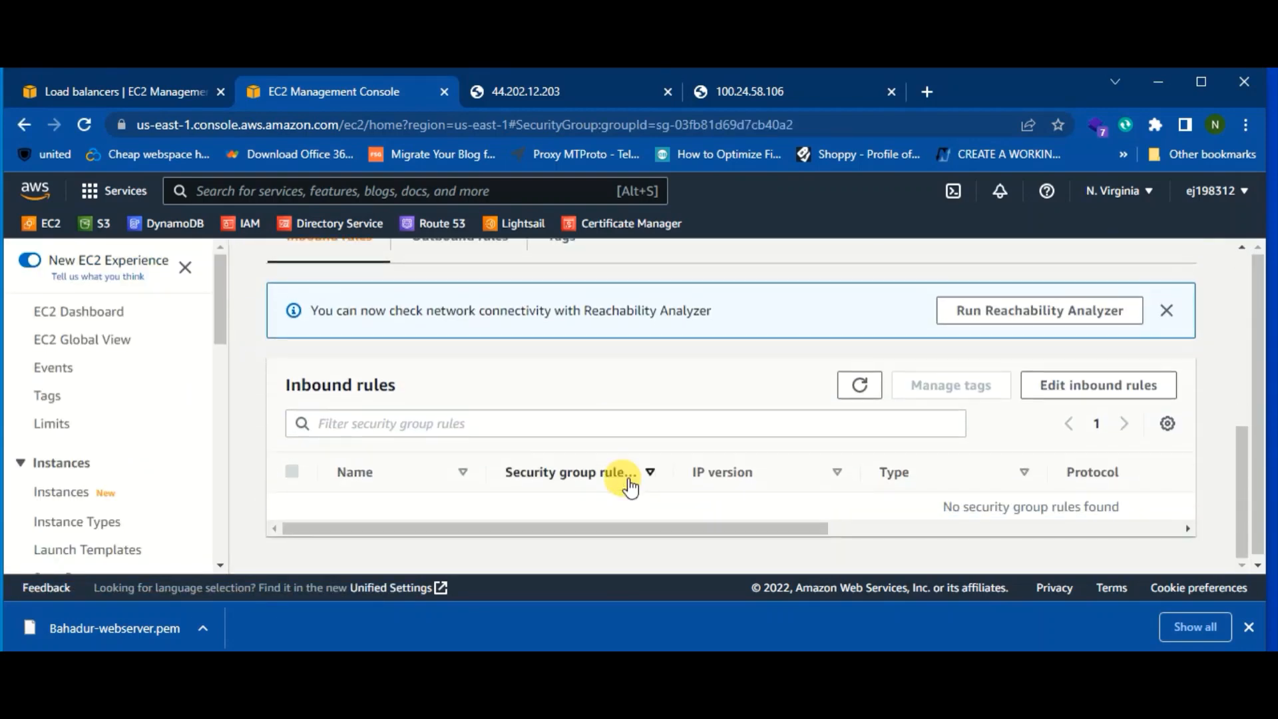
left_click(136, 79)
scroll(541, 413, "down", 3)
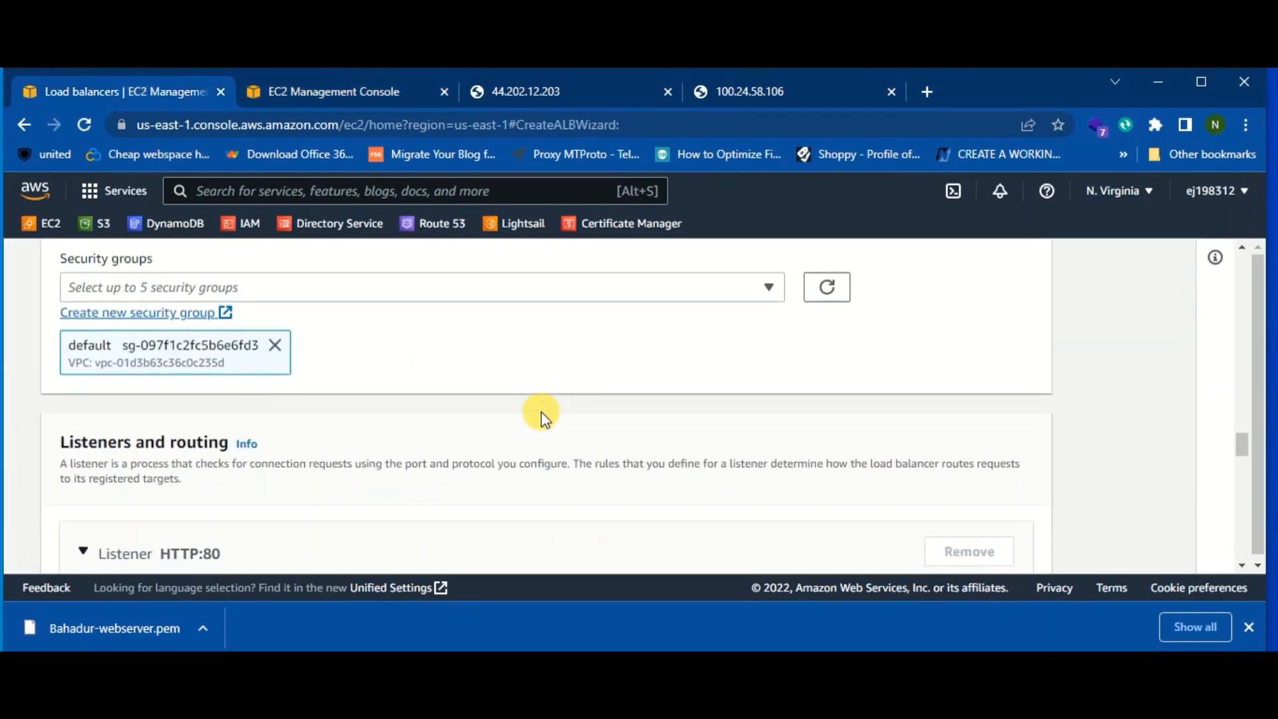
scroll(542, 413, "up", 3)
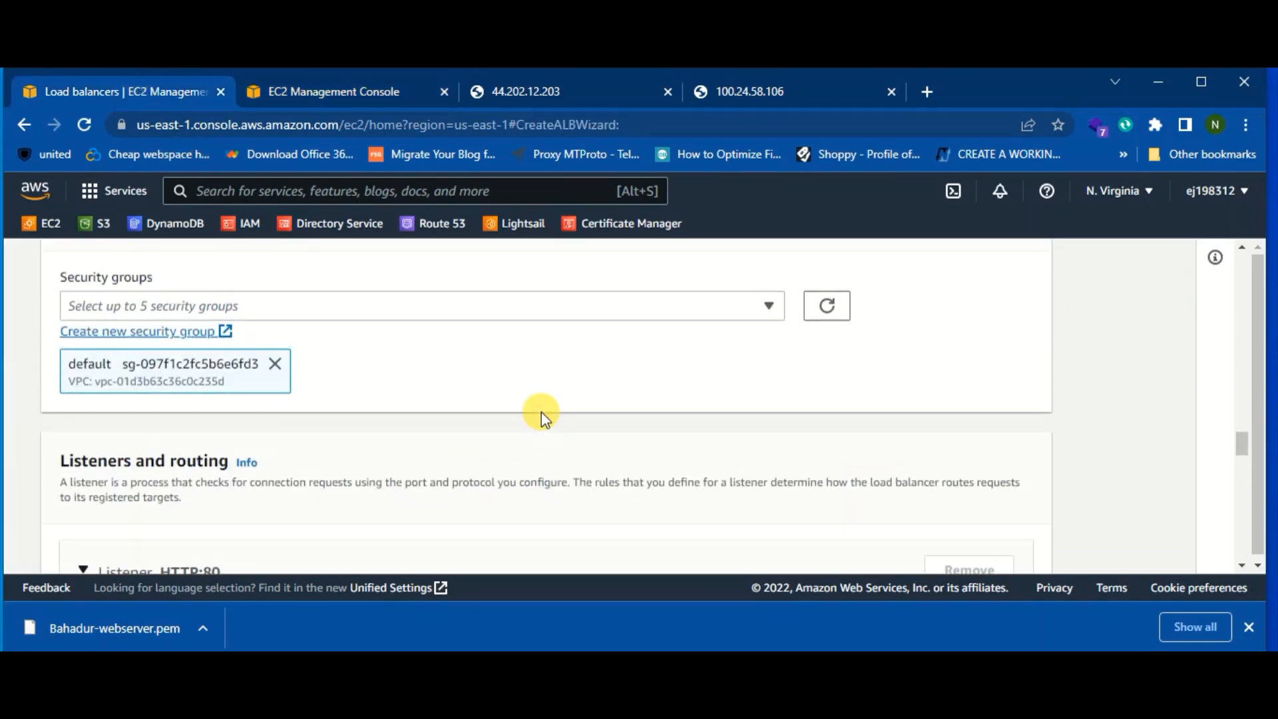
left_click(827, 307)
left_click(769, 306)
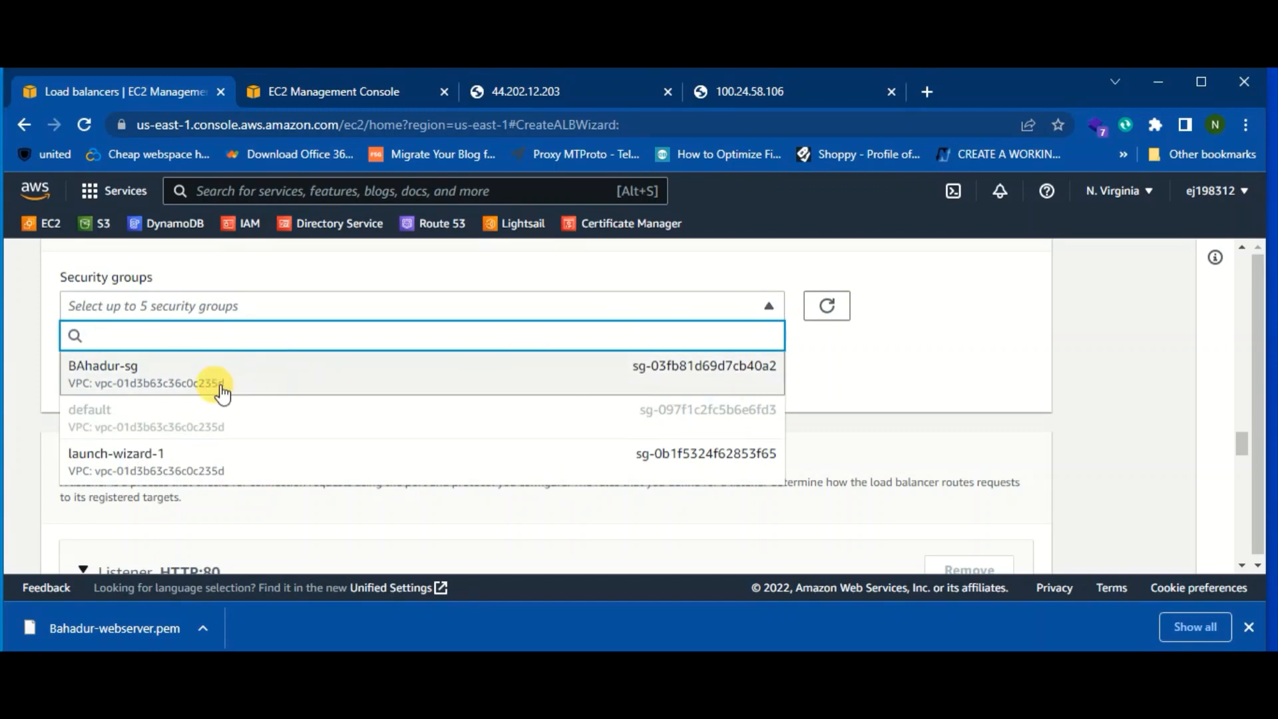
left_click(158, 384)
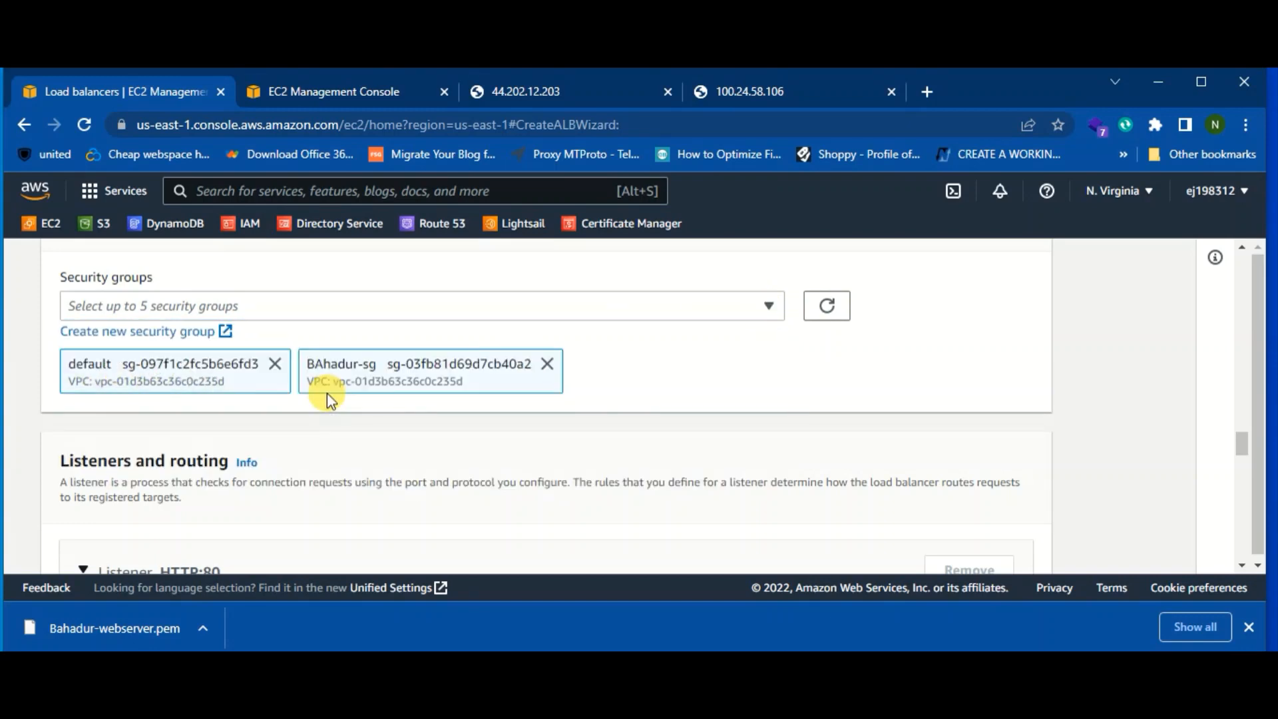
left_click(767, 305)
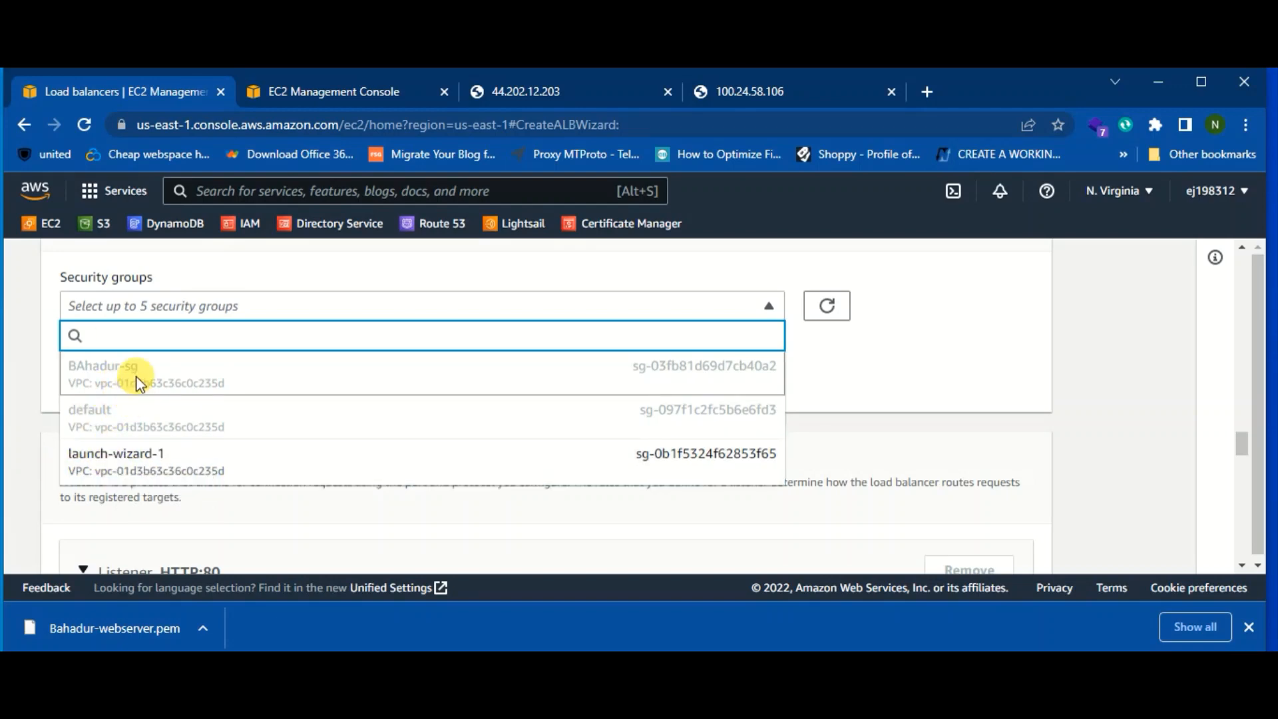
left_click(964, 393)
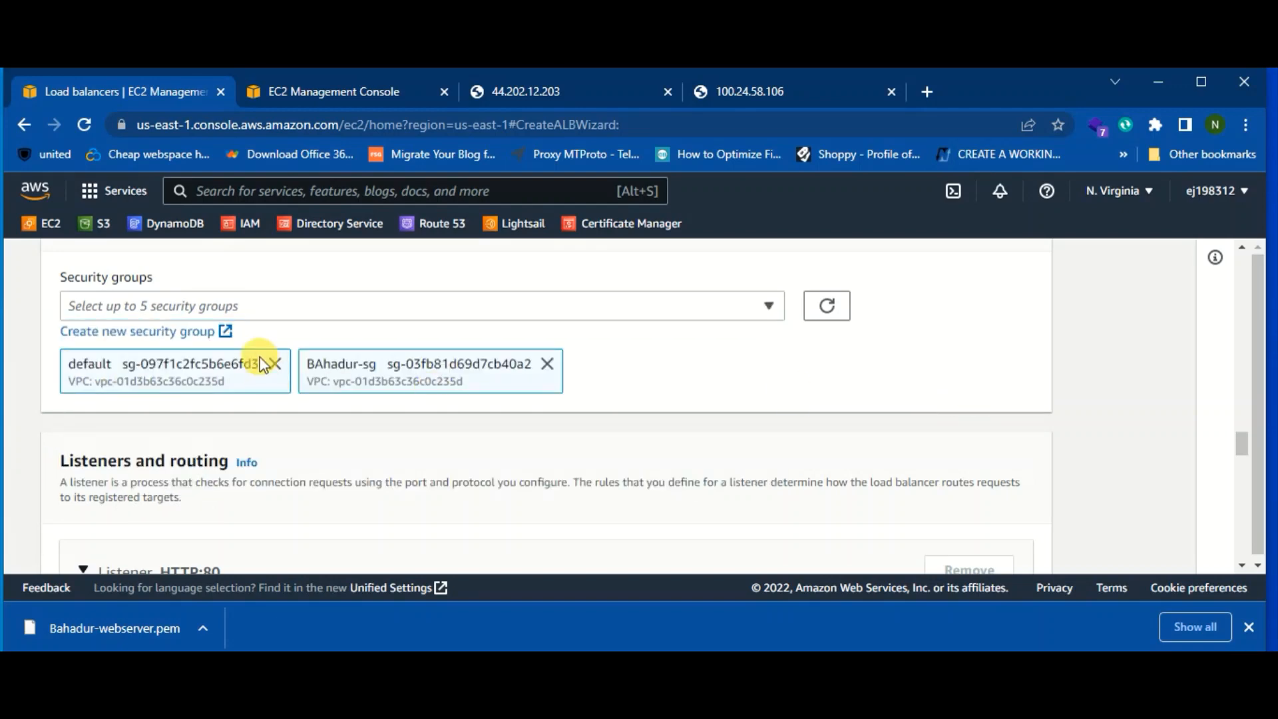
left_click(276, 365)
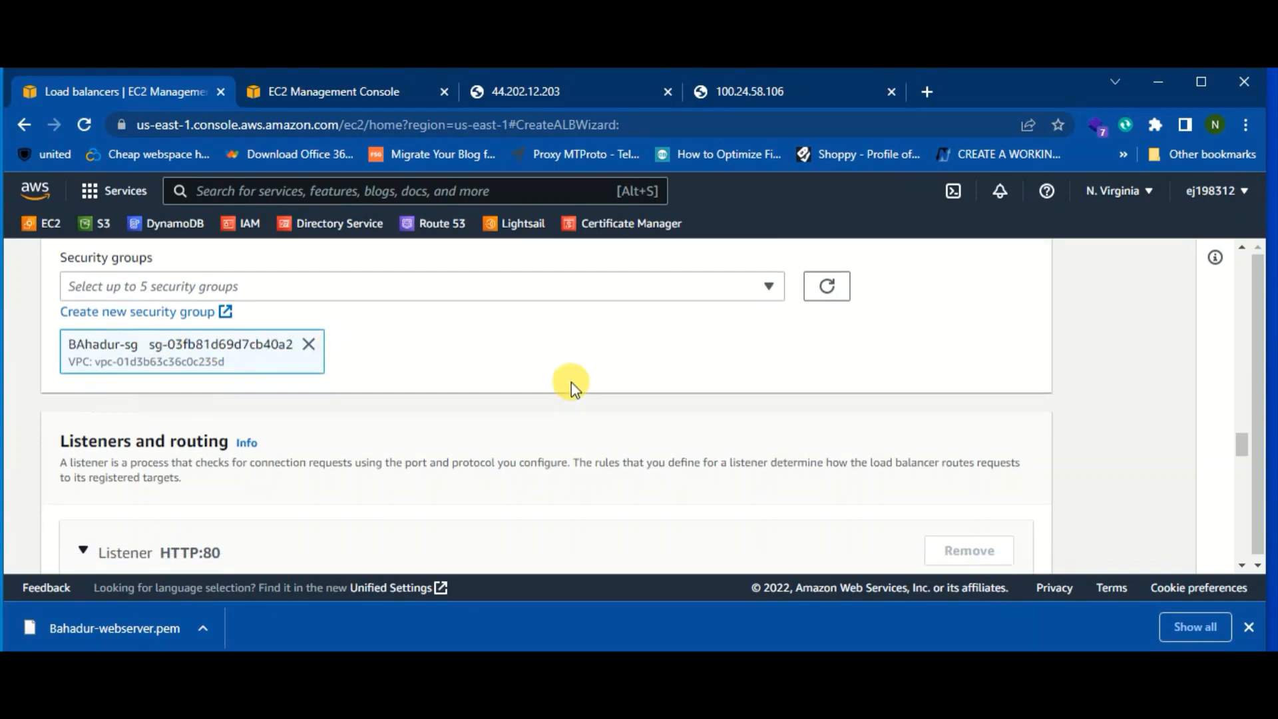
Try to create the load balancer with its current configuration.
scroll(572, 382, "down", 10)
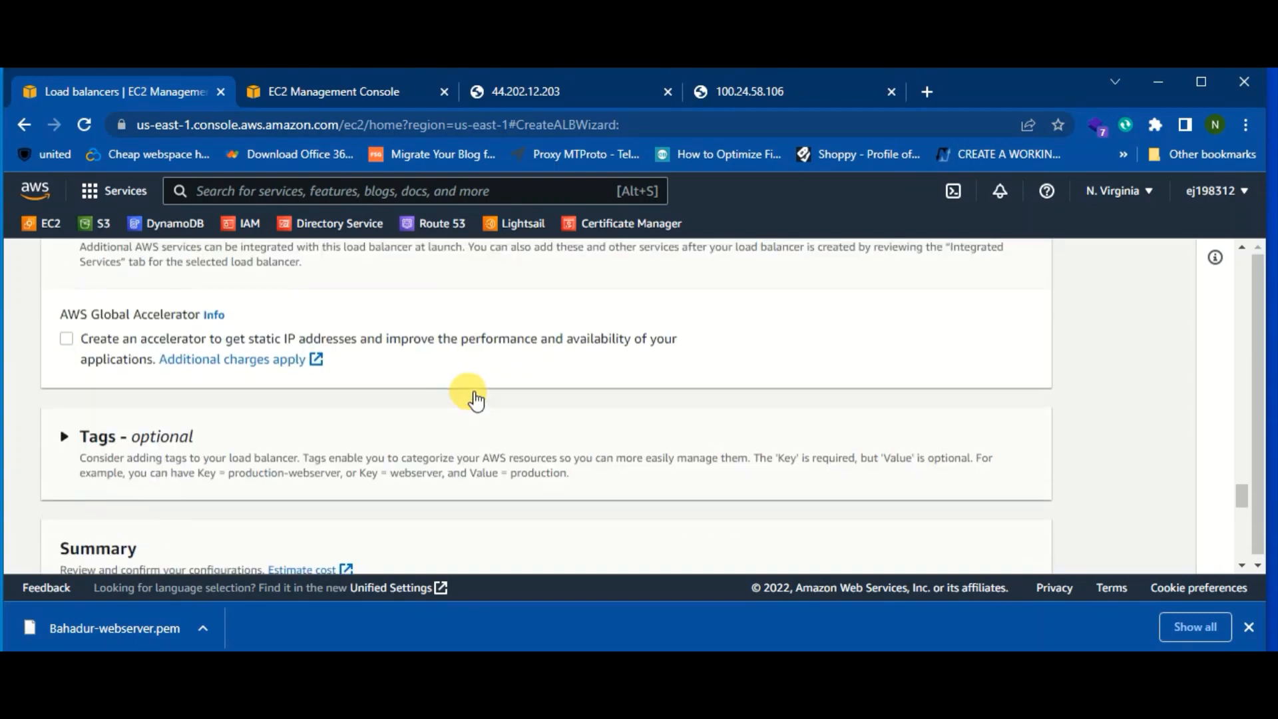
scroll(475, 401, "down", 3)
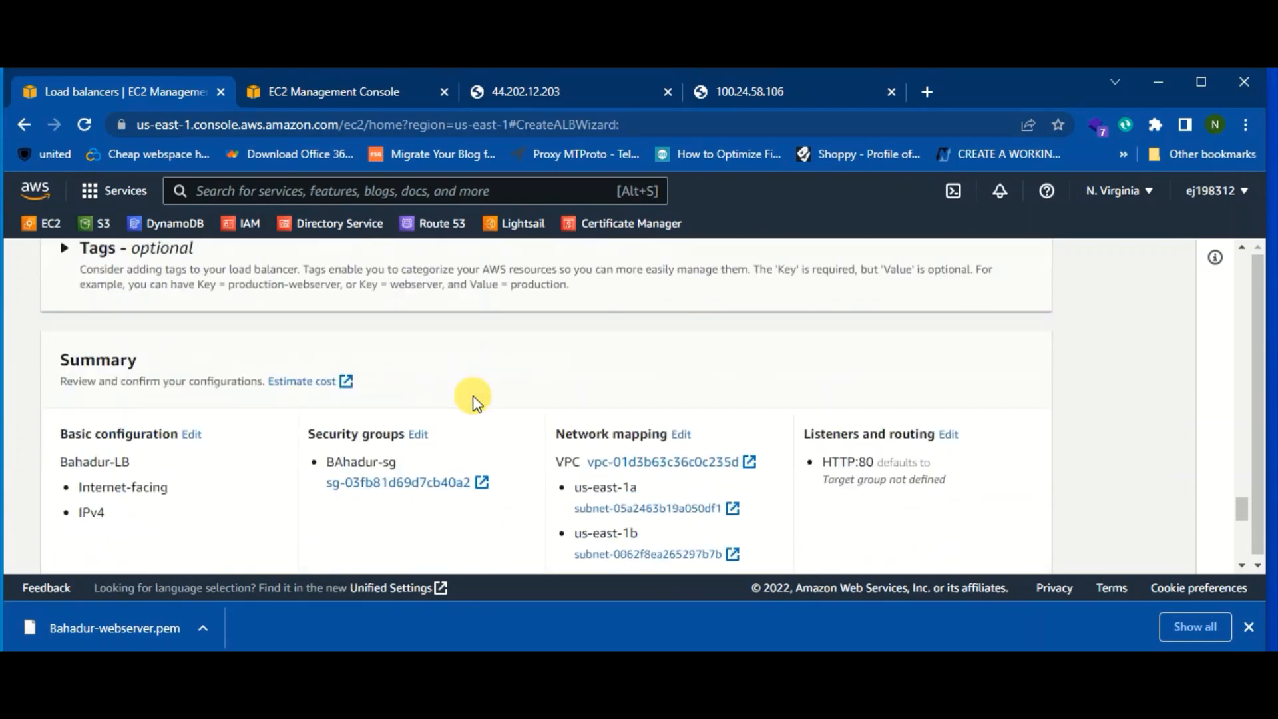
scroll(474, 402, "down", 8)
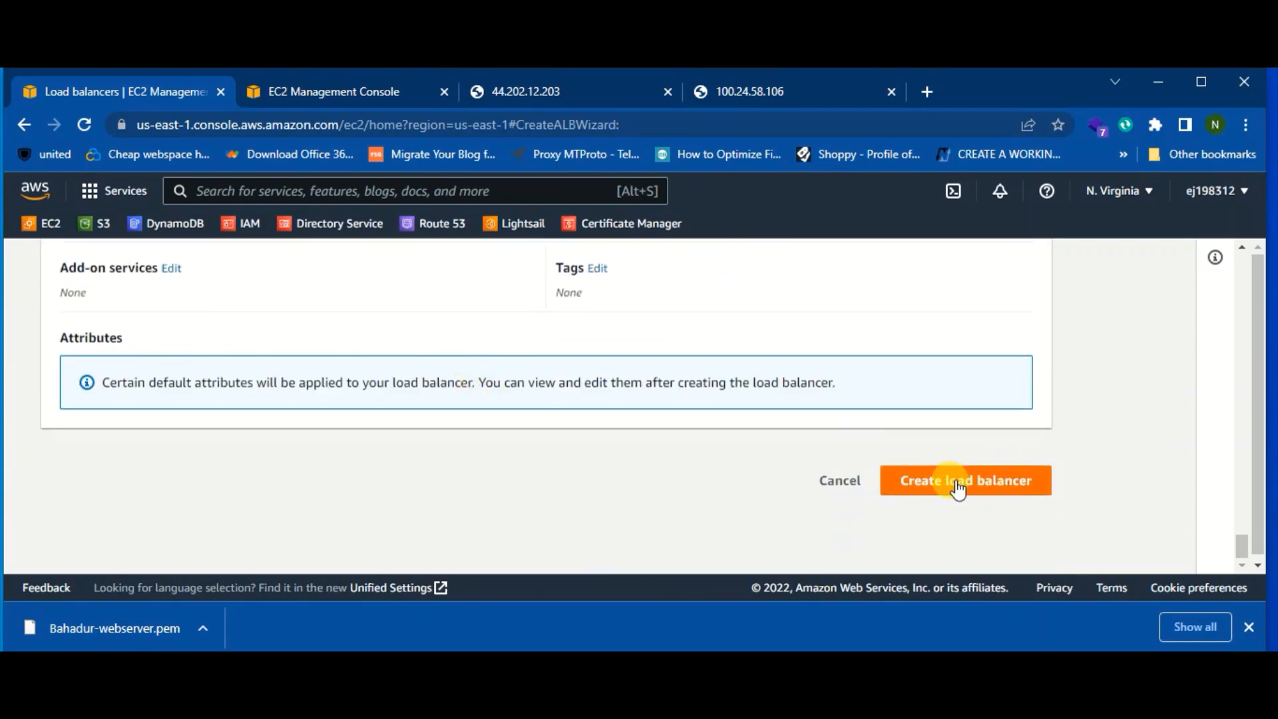
left_click(957, 484)
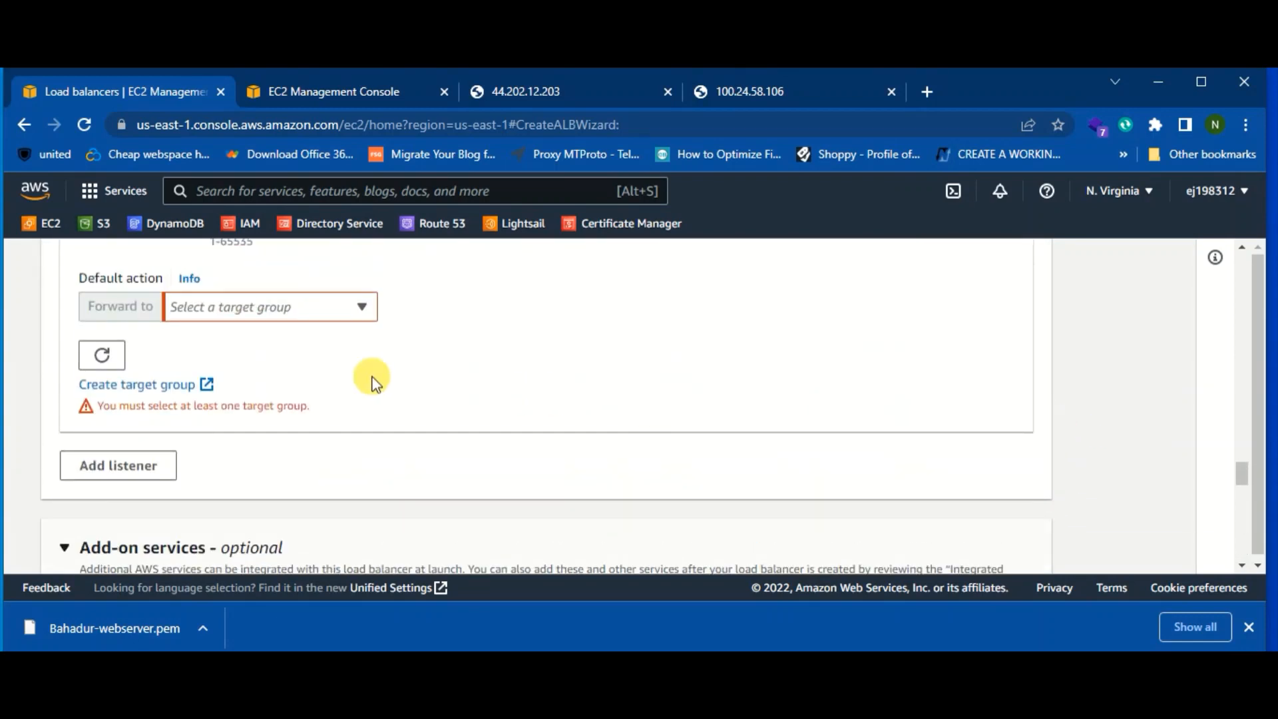
Forward the HTTP:80 listener's default action to target group Bahadur-TG and create the load balancer.
left_click(360, 305)
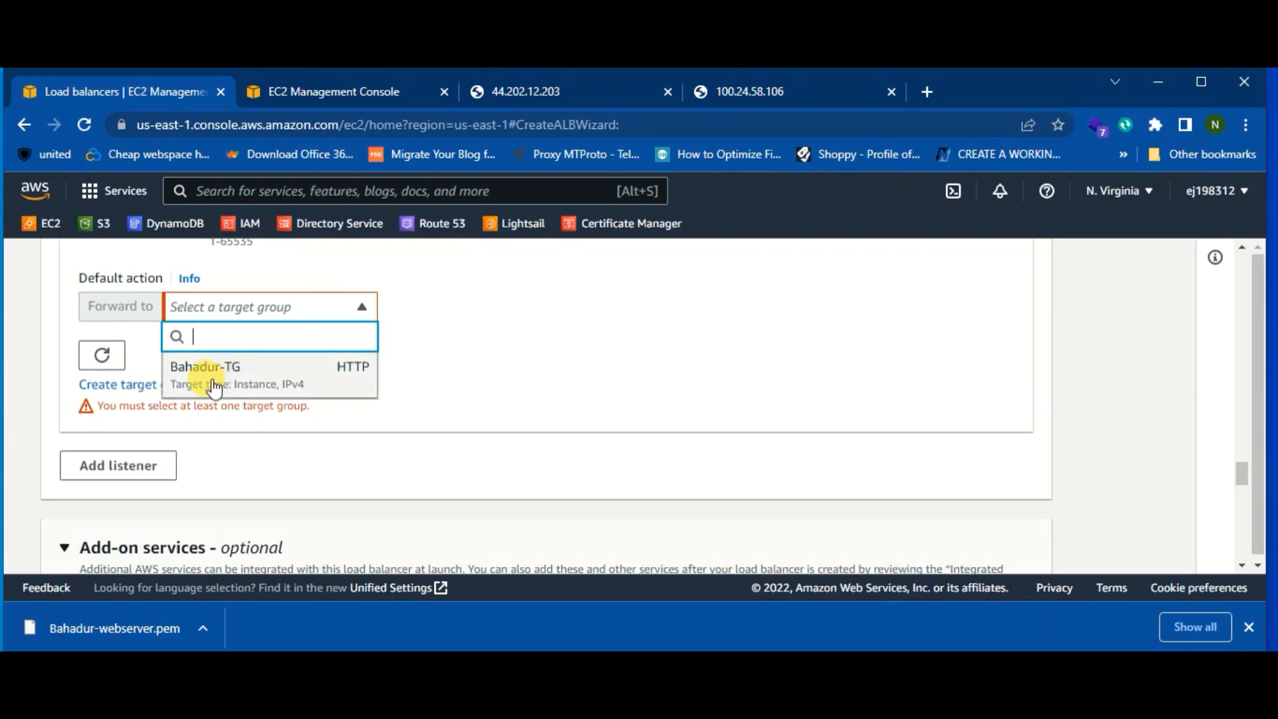
left_click(591, 349)
scroll(475, 426, "down", 1)
scroll(475, 426, "up", 3)
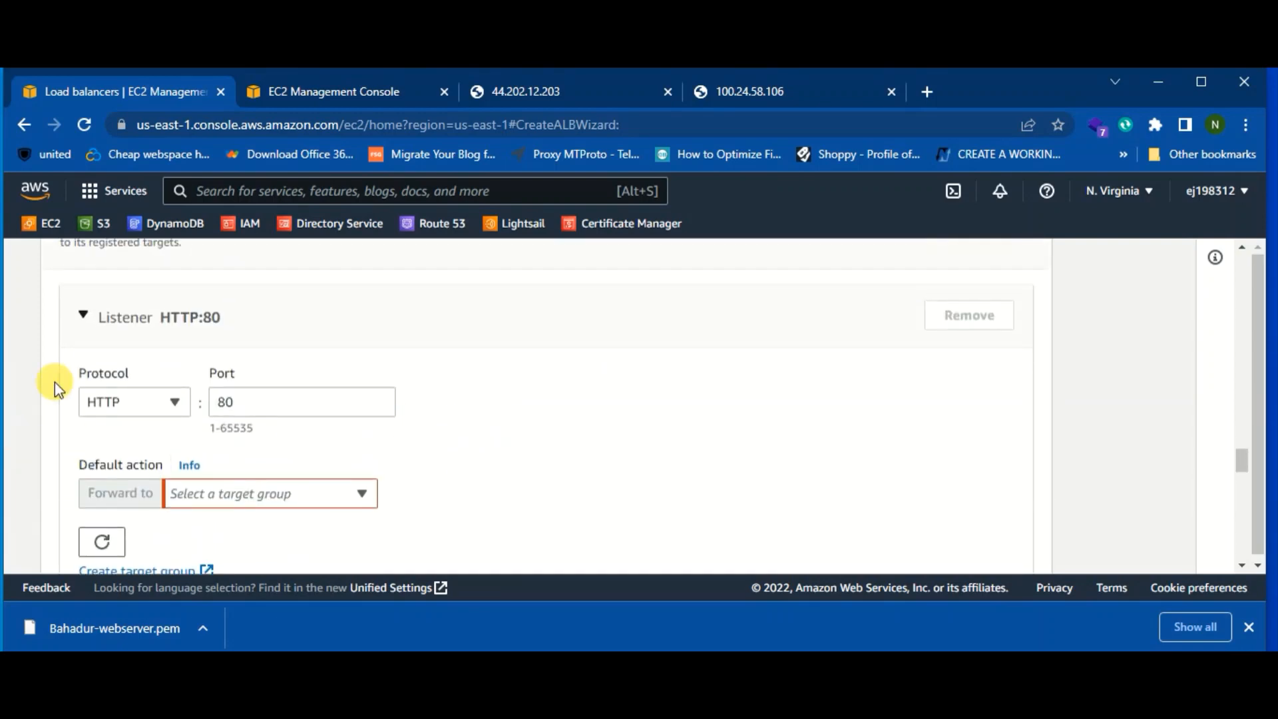
scroll(479, 399, "down", 3)
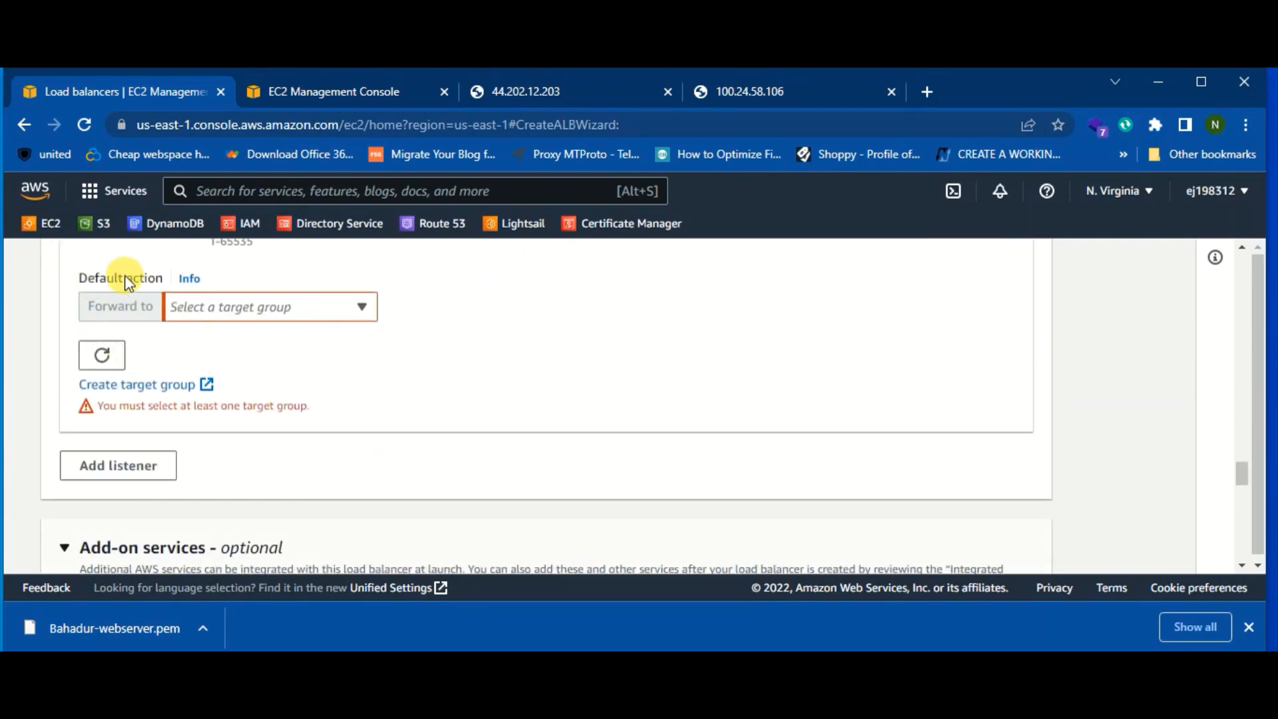
left_click(269, 310)
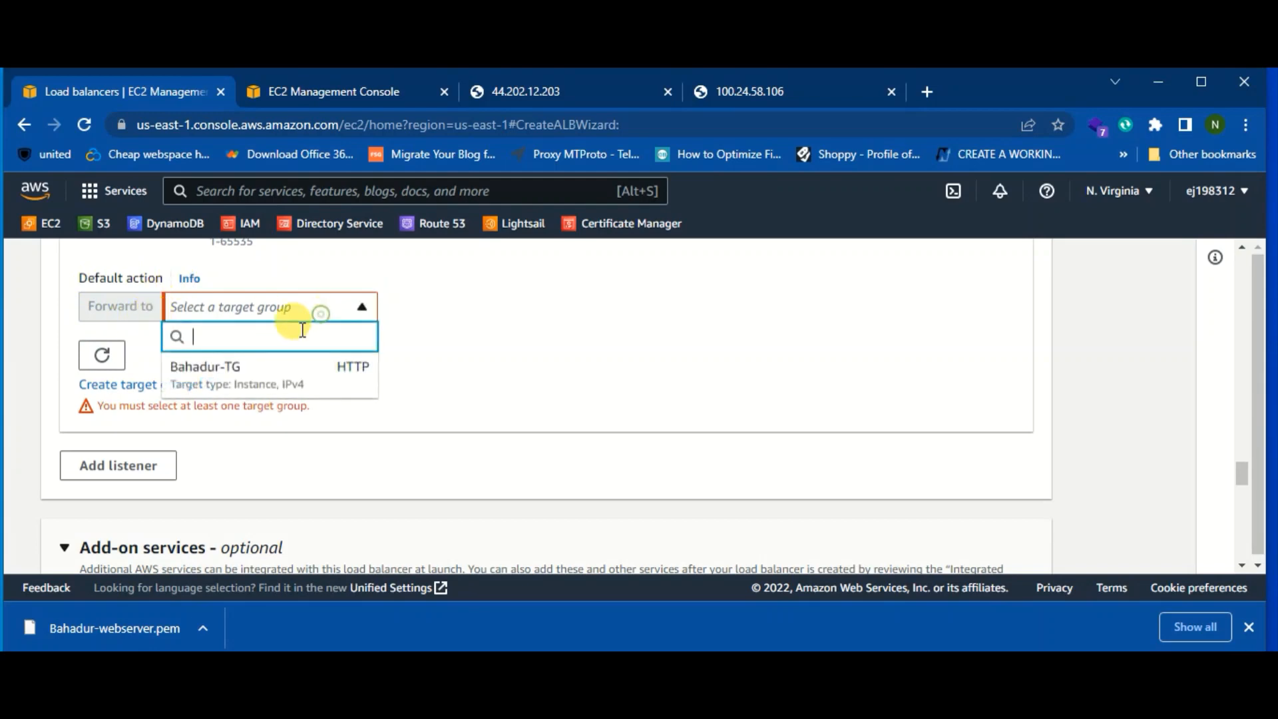
left_click(220, 384)
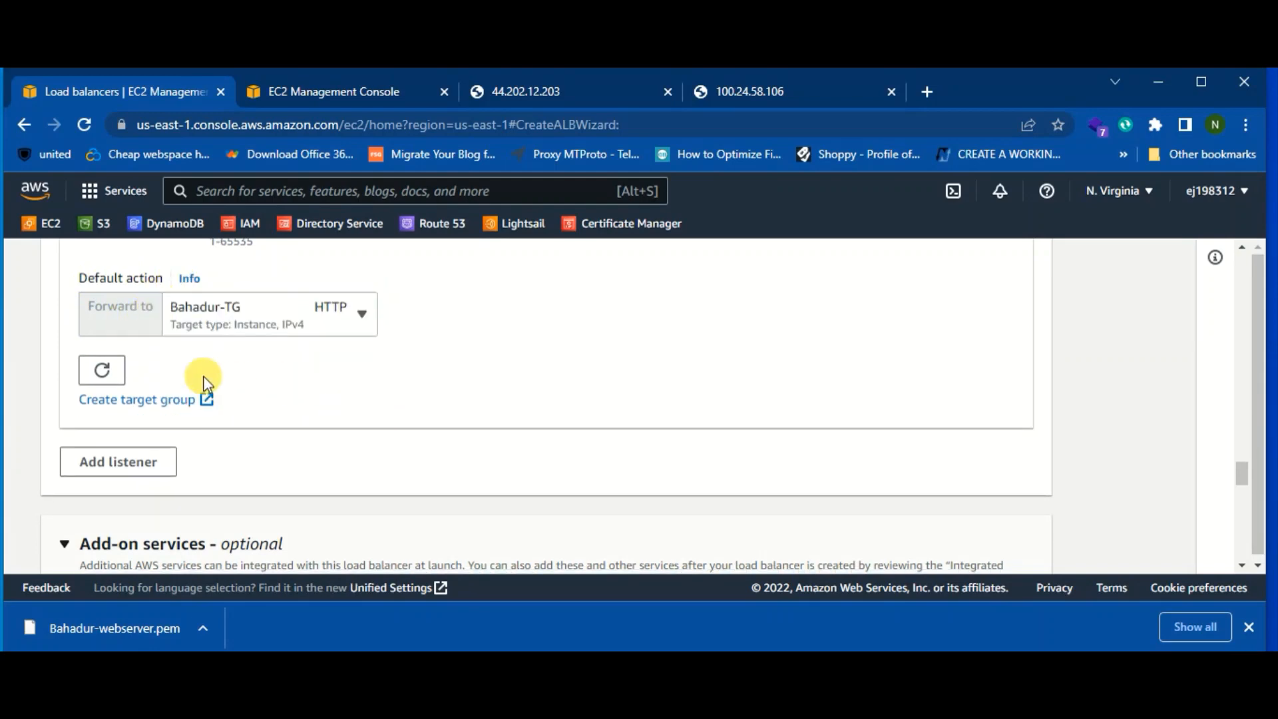
scroll(1019, 448, "down", 10)
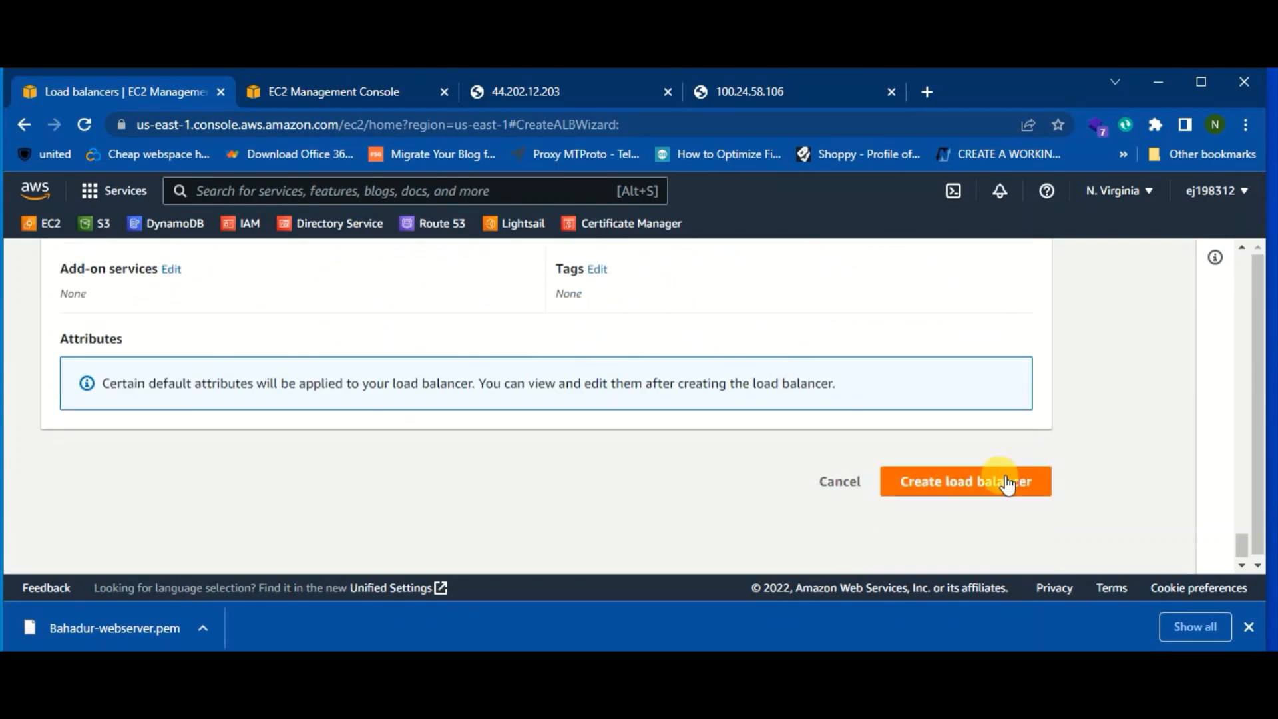
left_click(1004, 478)
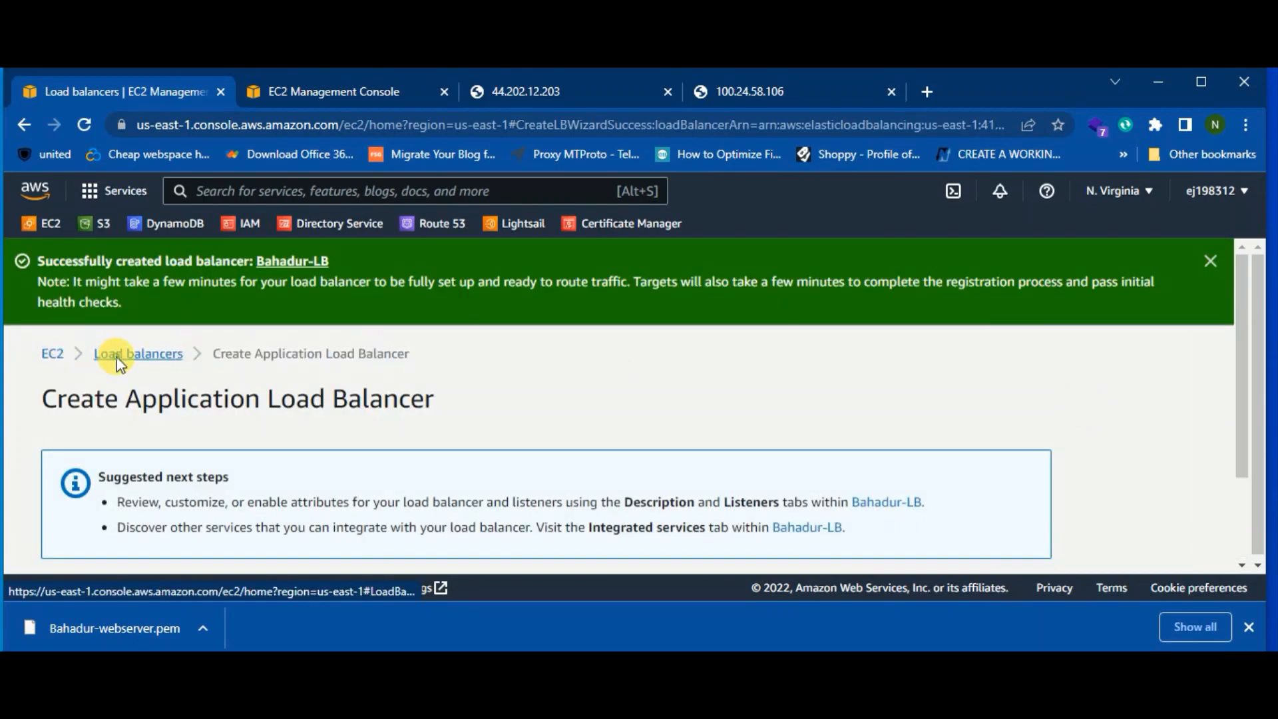
Open the load balancers list, close the security group's browser tab, and select Bahadur-LB's DNS name.
left_click(138, 353)
left_click(443, 91)
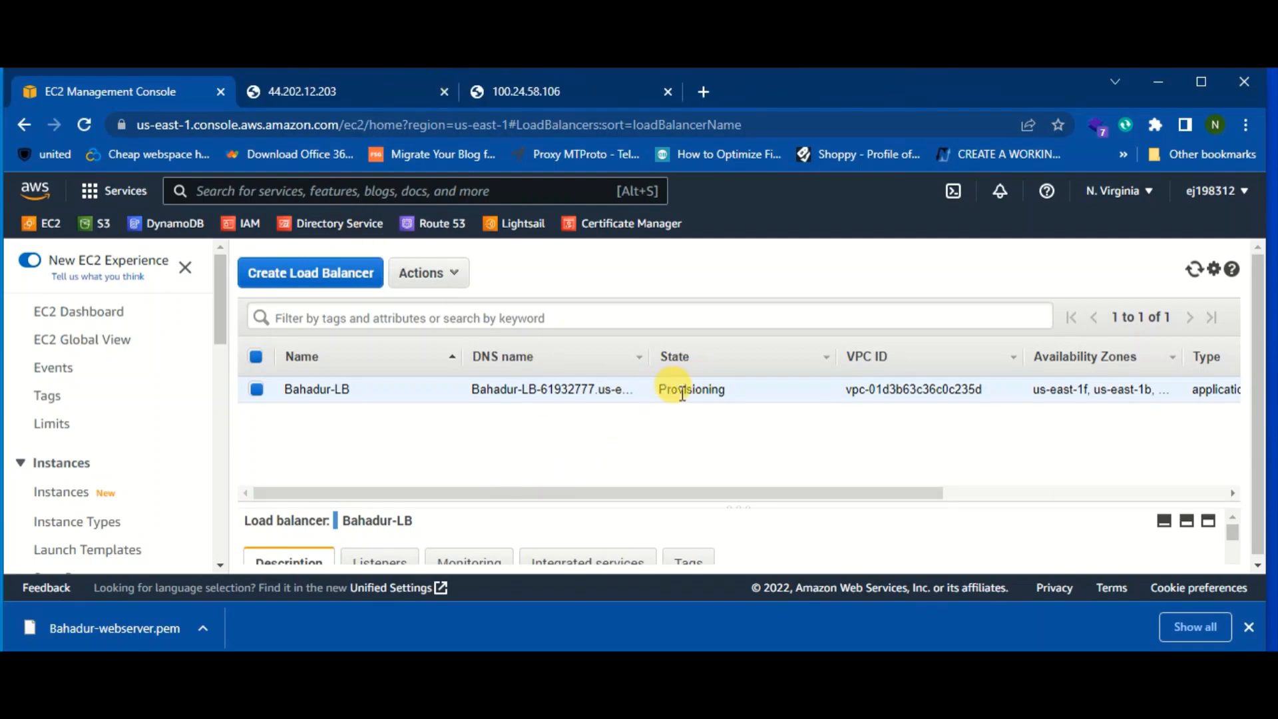
triple_click(593, 390)
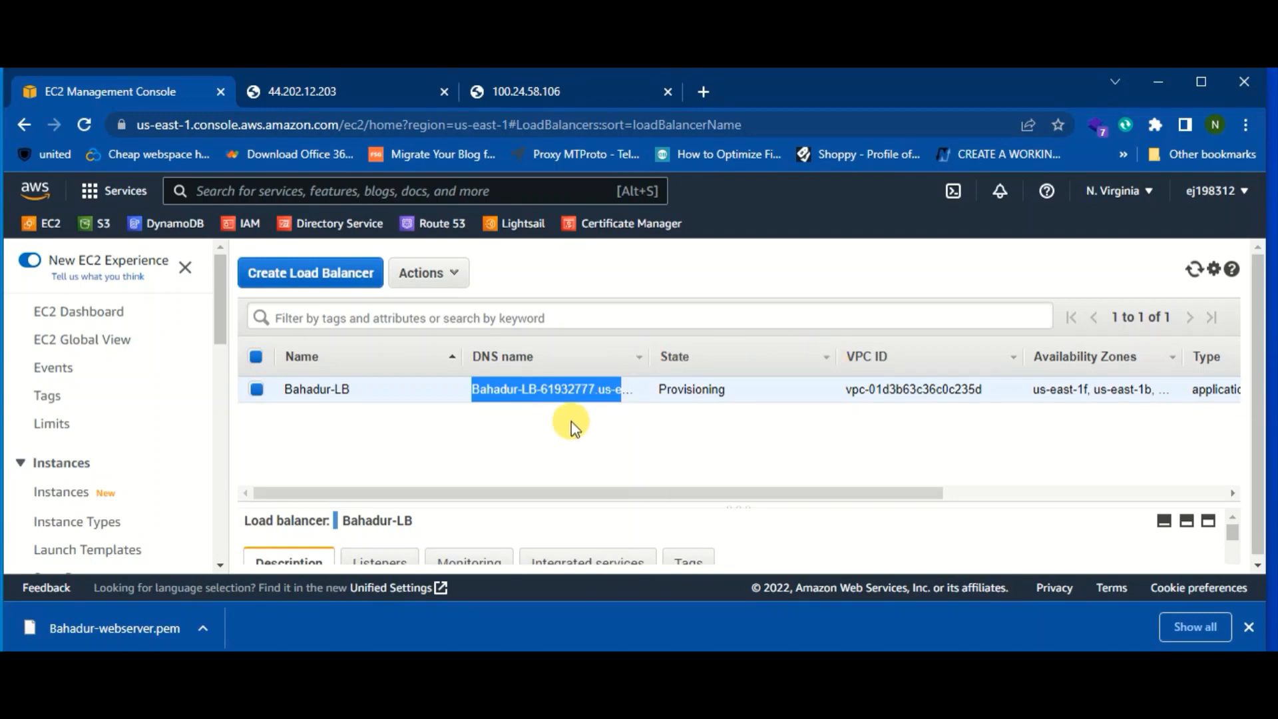
Refresh the load balancers list to check Bahadur-LB's provisioning state.
left_click(1192, 270)
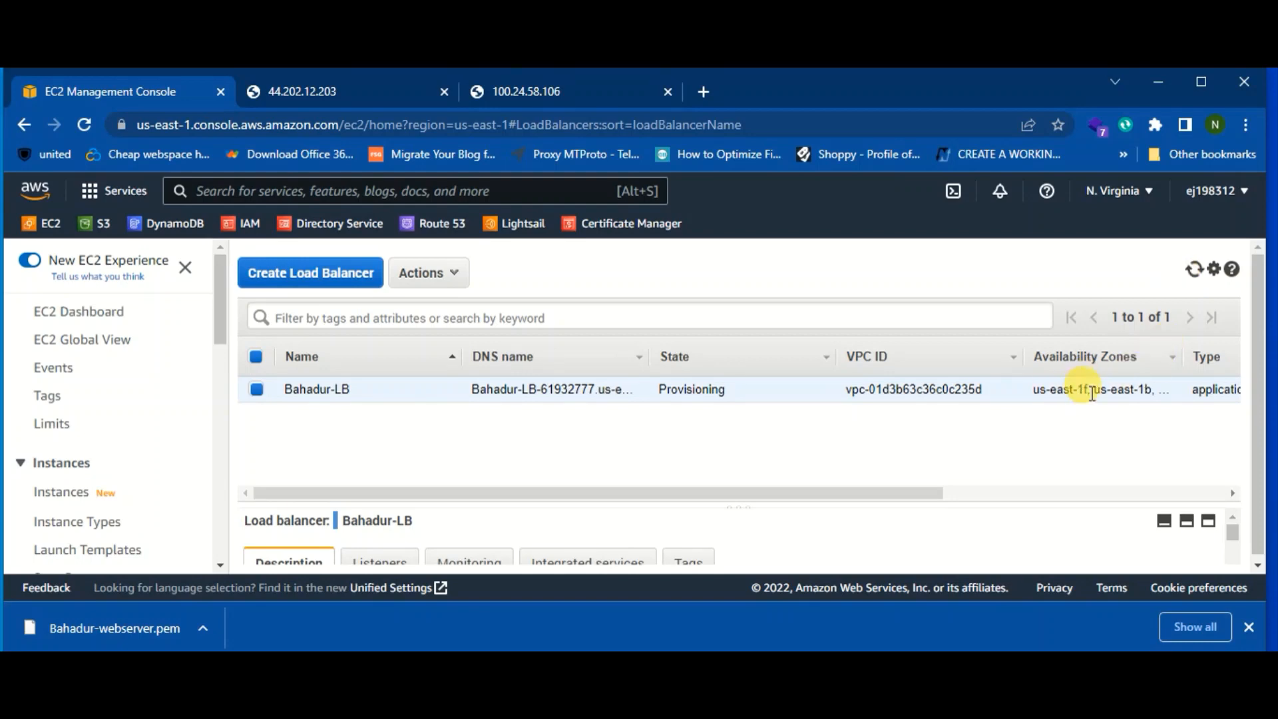
left_click(1195, 279)
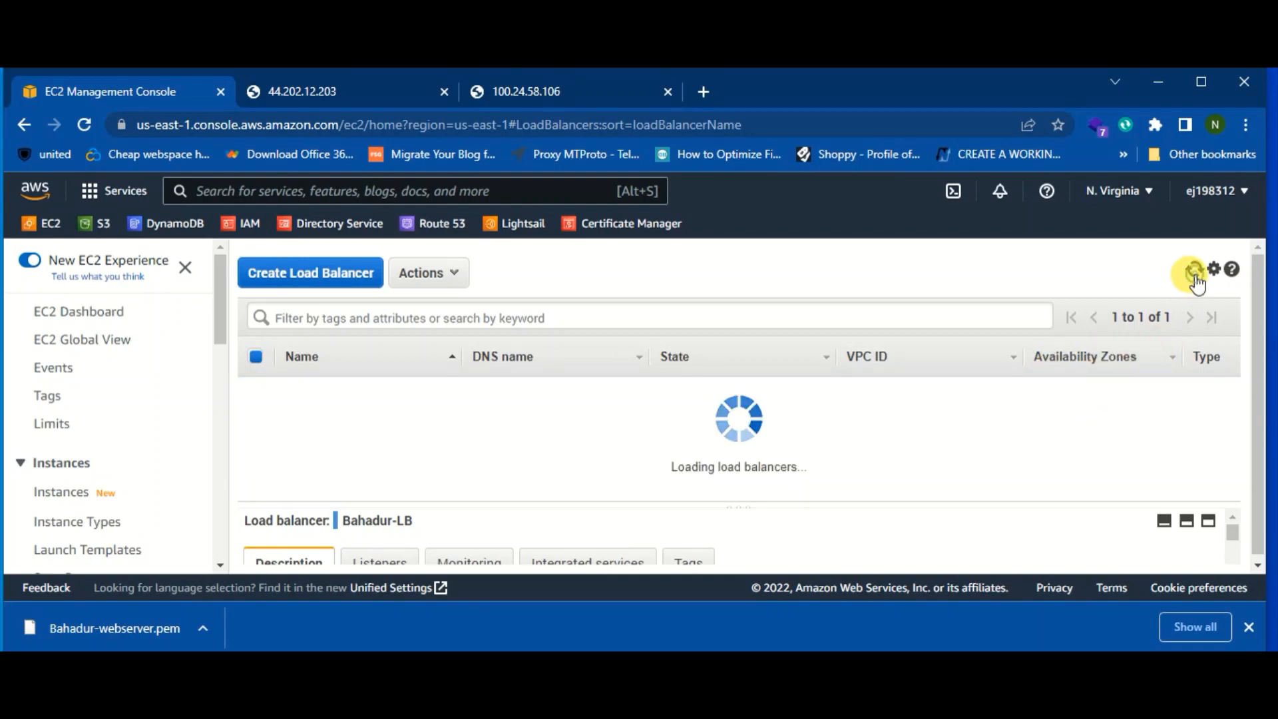
left_click(1196, 278)
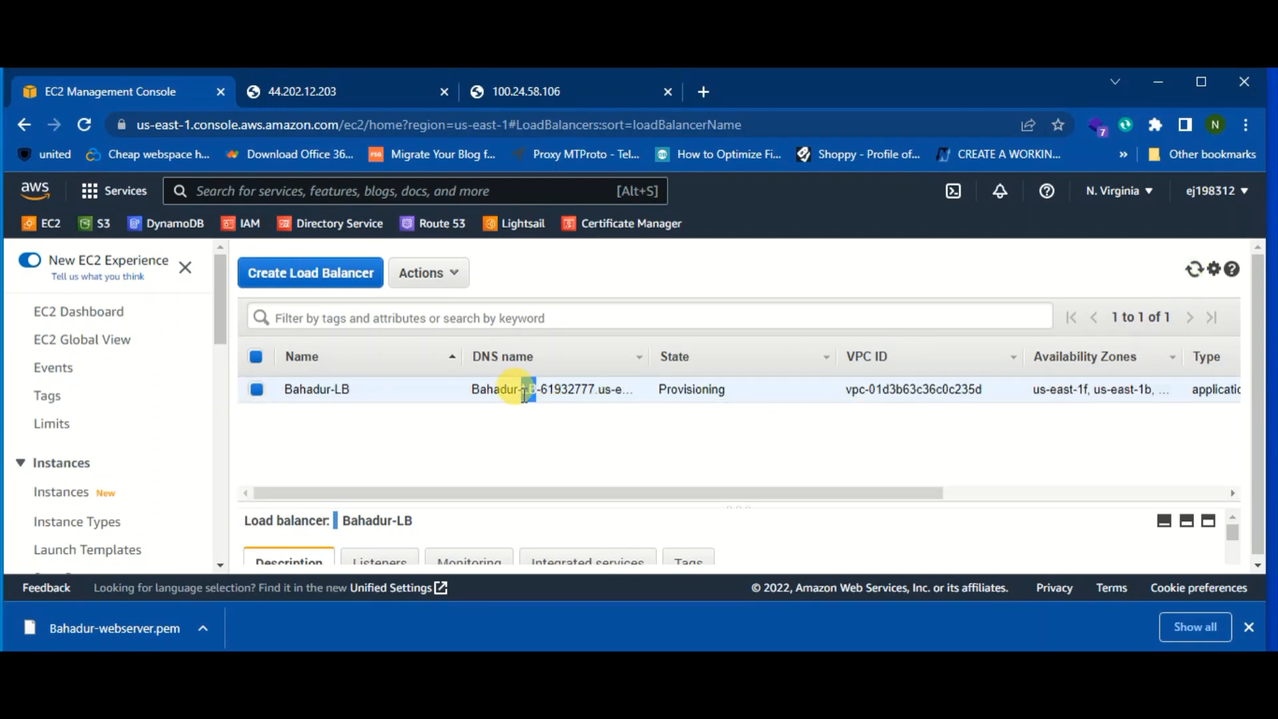
Copy Bahadur-LB's DNS name and open it in a new browser tab.
triple_click(518, 389)
key("ctrl+c")
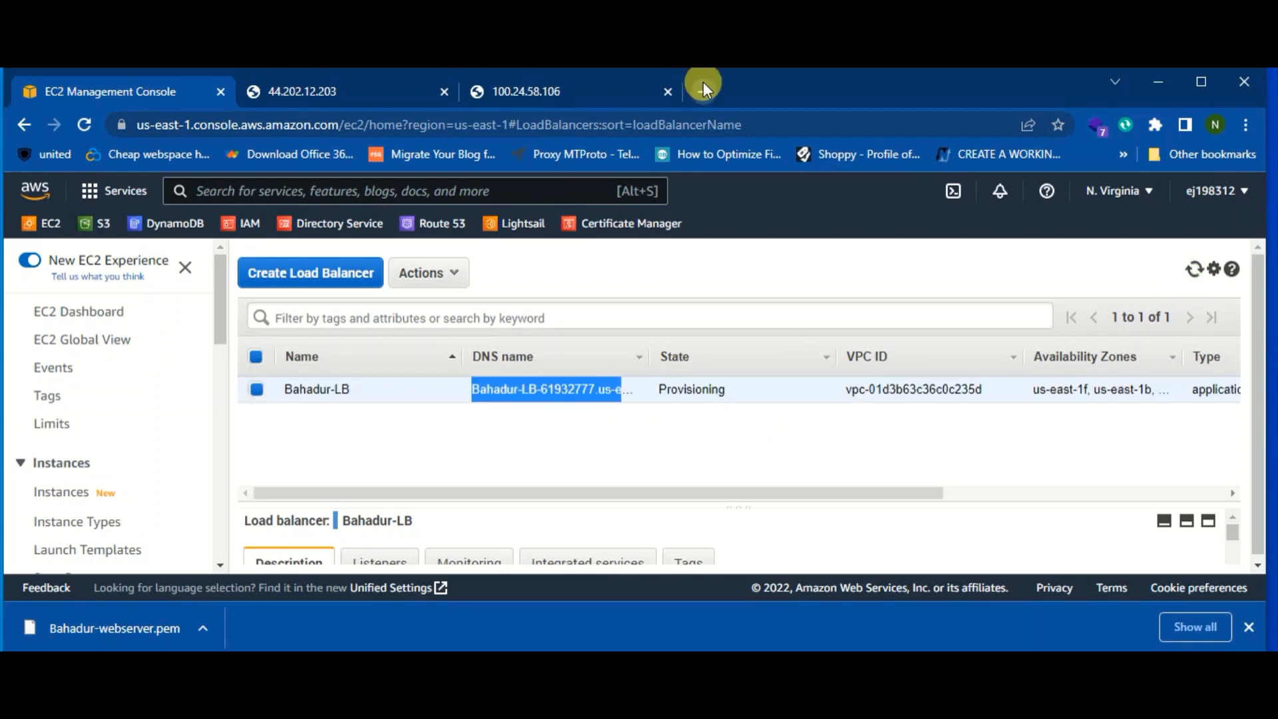
left_click(703, 91)
key("ctrl+v")
key("Return")
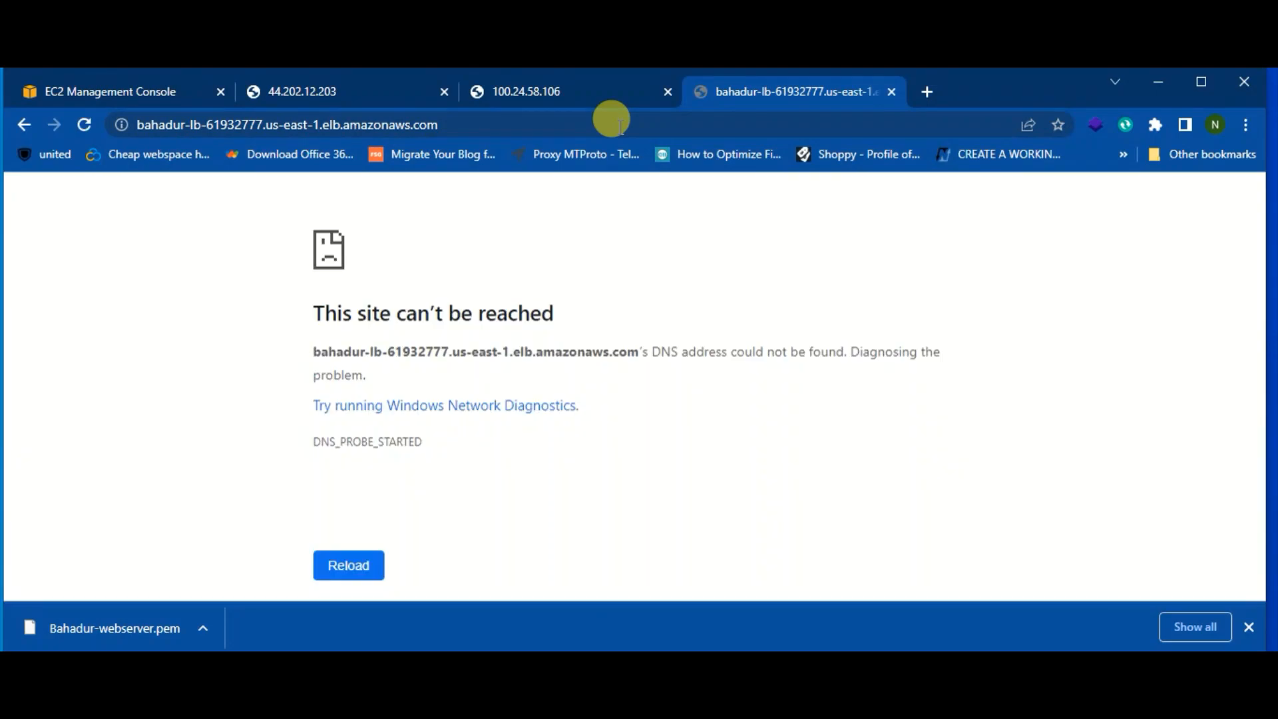
Return to the EC2 console, inspect Bahadur-LB's state and refresh the load balancers list several times.
left_click(110, 99)
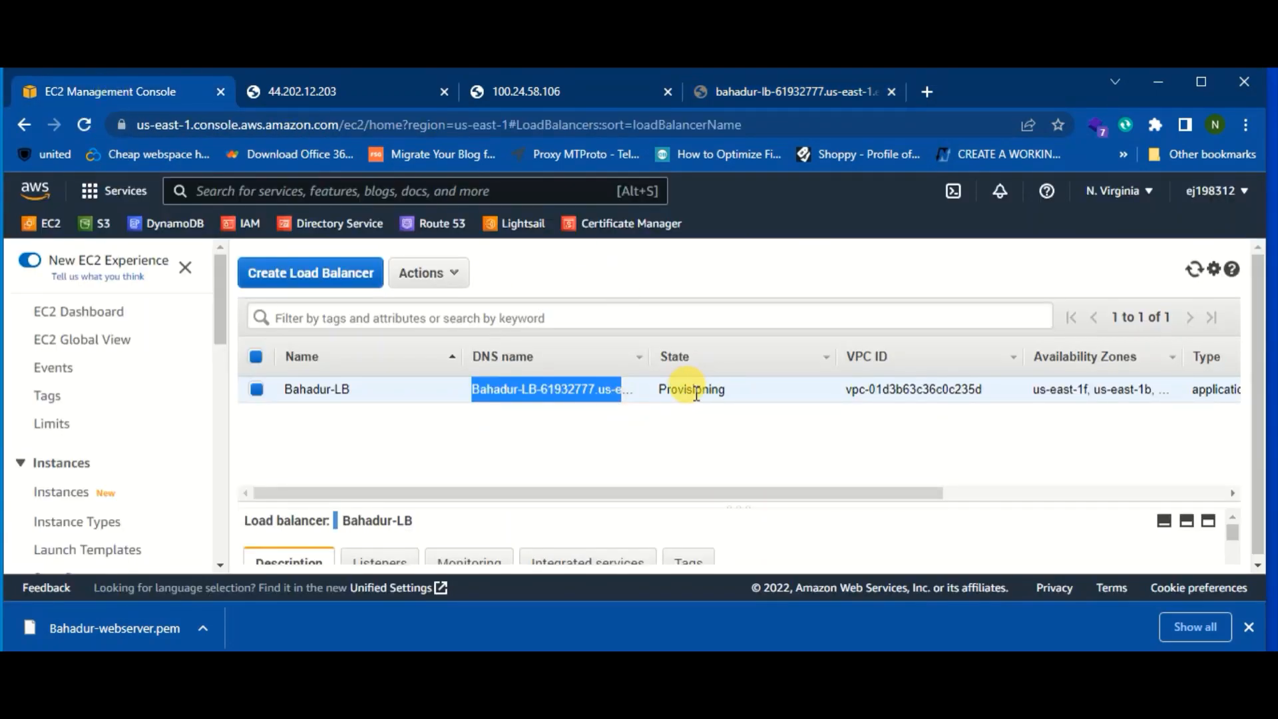
left_click_drag(691, 390, 756, 397)
double_click(756, 397)
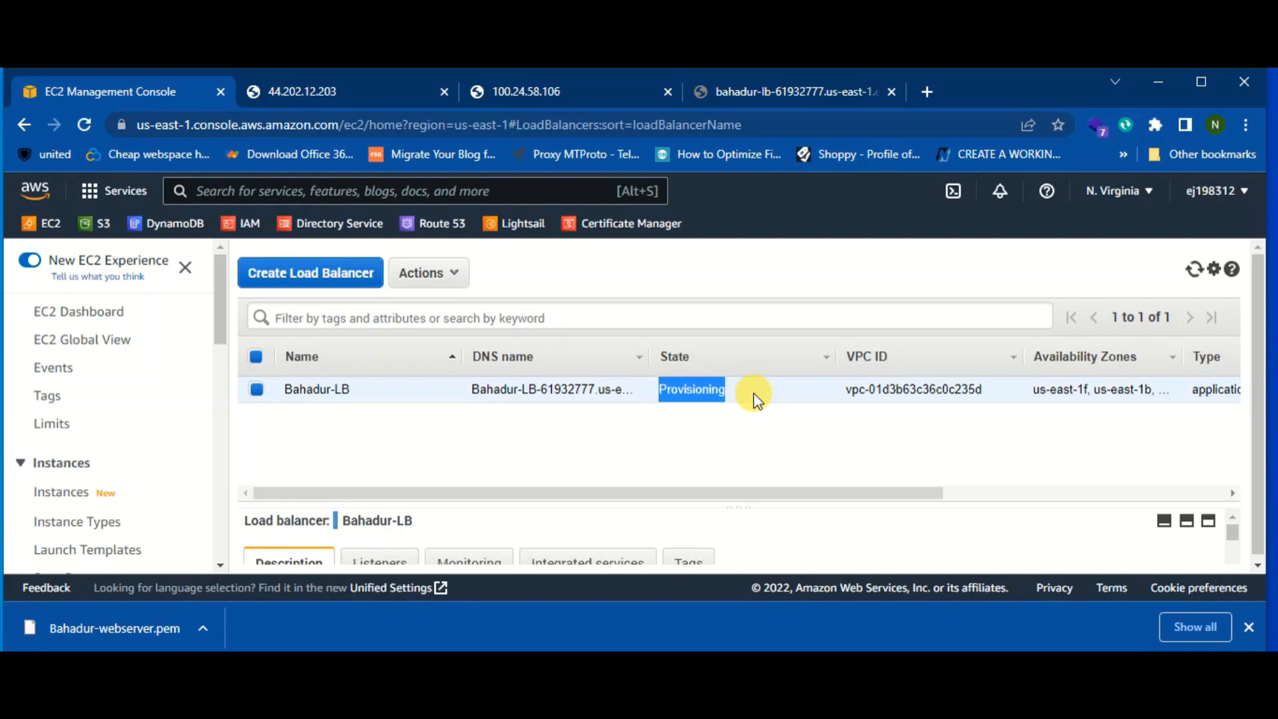
left_click(1195, 272)
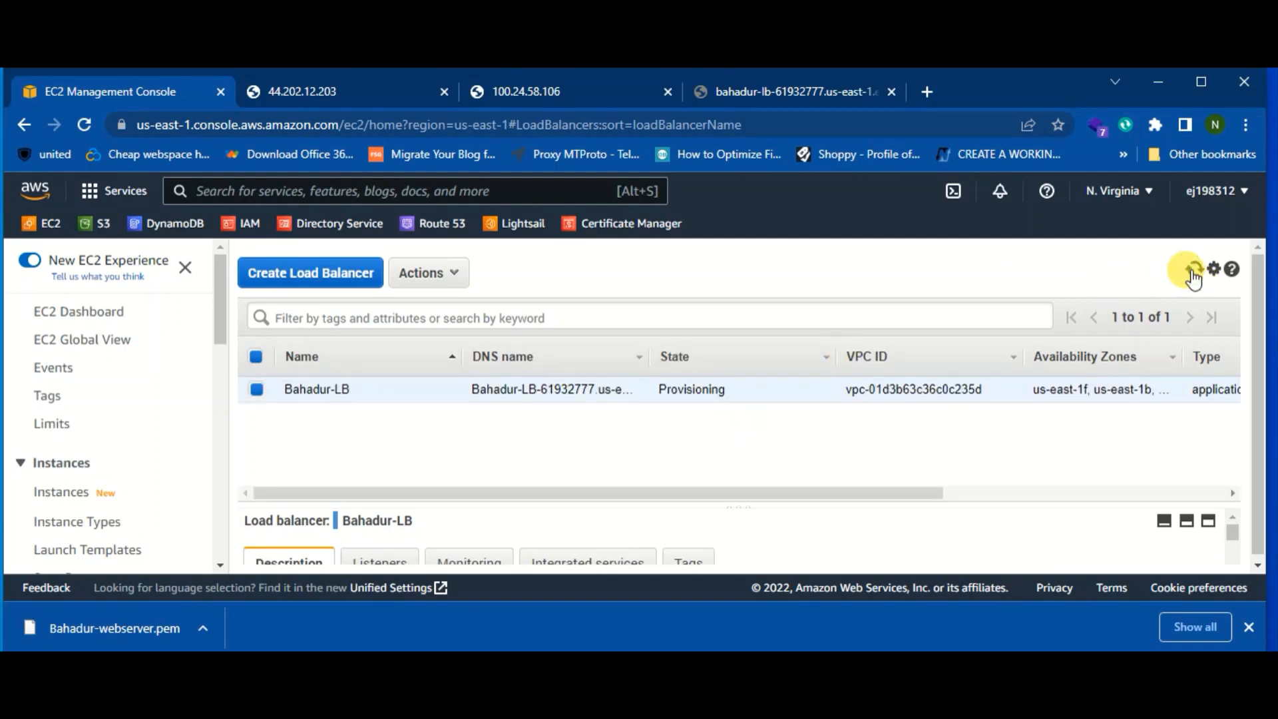
left_click(1195, 271)
left_click(1193, 269)
left_click(1194, 269)
Switch to the load balancer's DNS page and reload it repeatedly to test whether it responds.
left_click(734, 87)
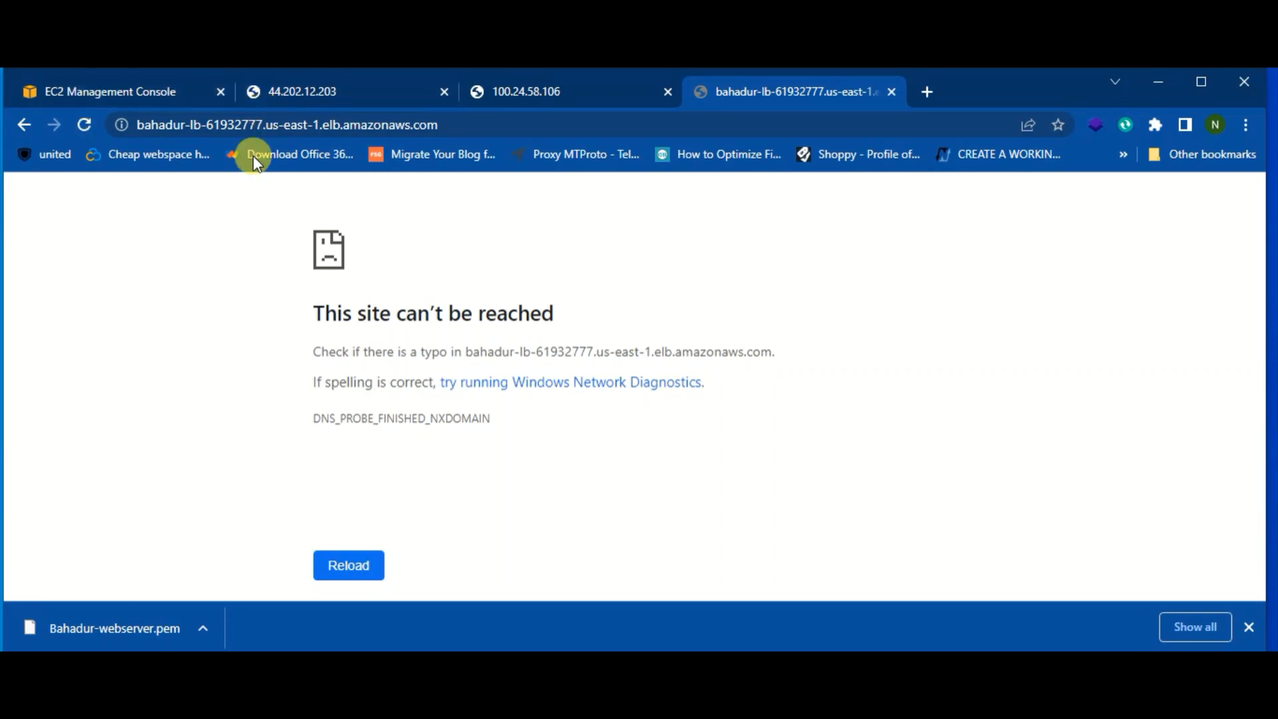
key("F5")
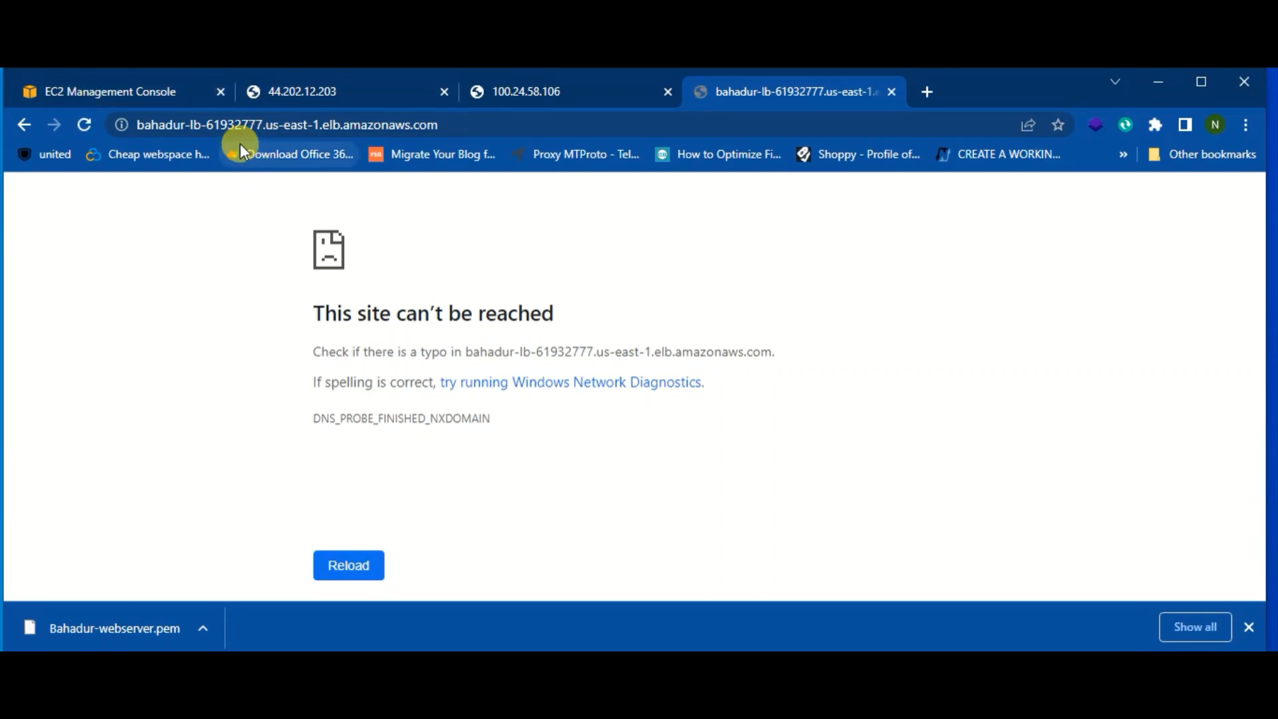
key("F5")
key("F5")
key("F5")
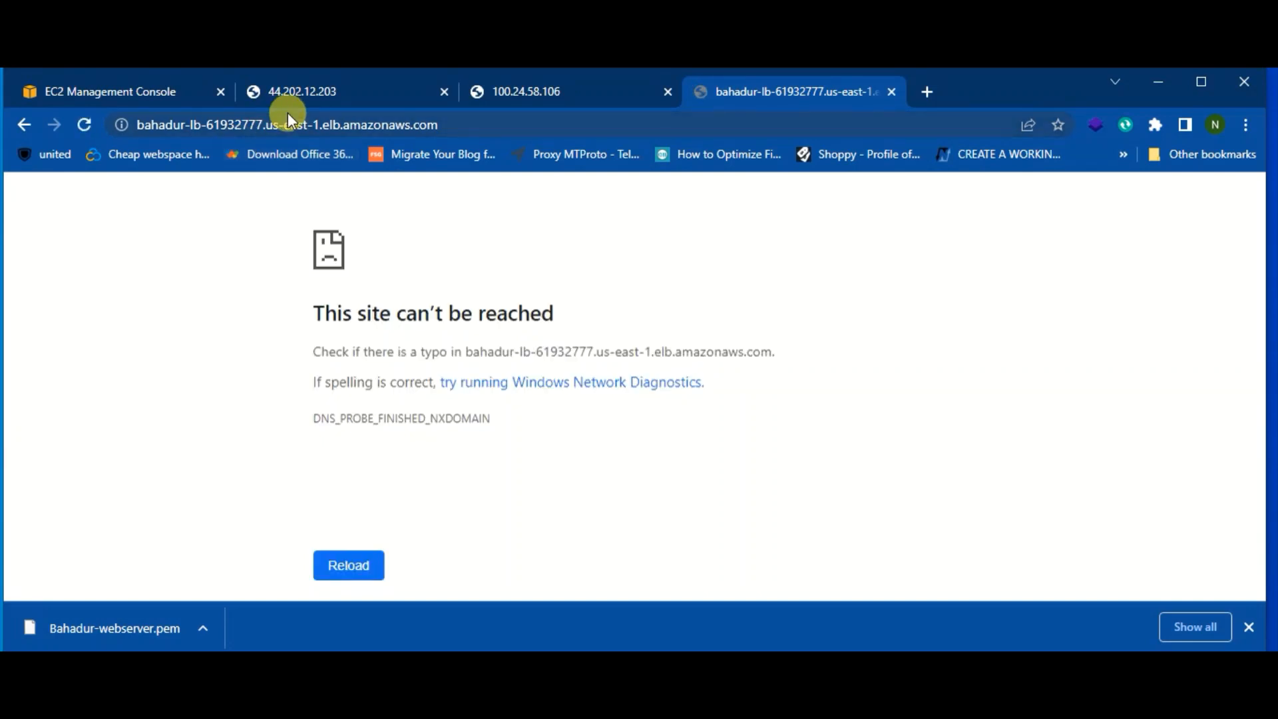
Go back to the load balancers list in the EC2 console and keep refreshing it to check Bahadur-LB's state.
left_click(148, 91)
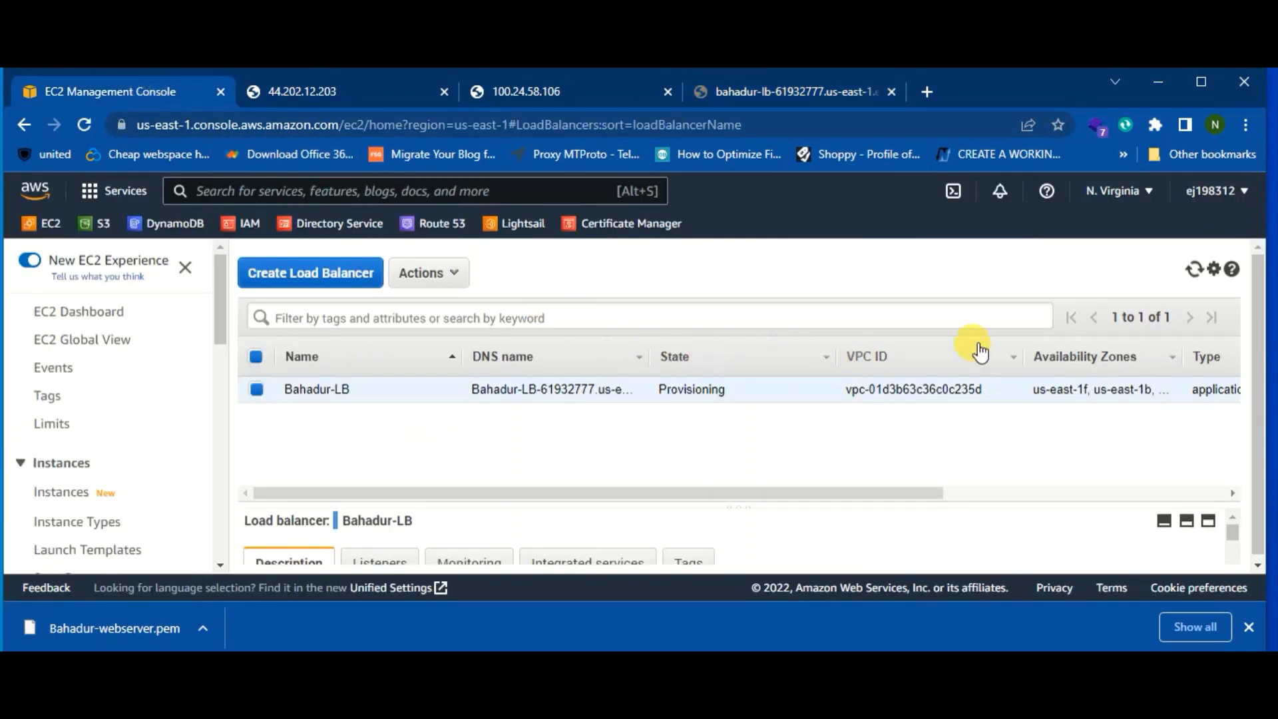
left_click(1197, 265)
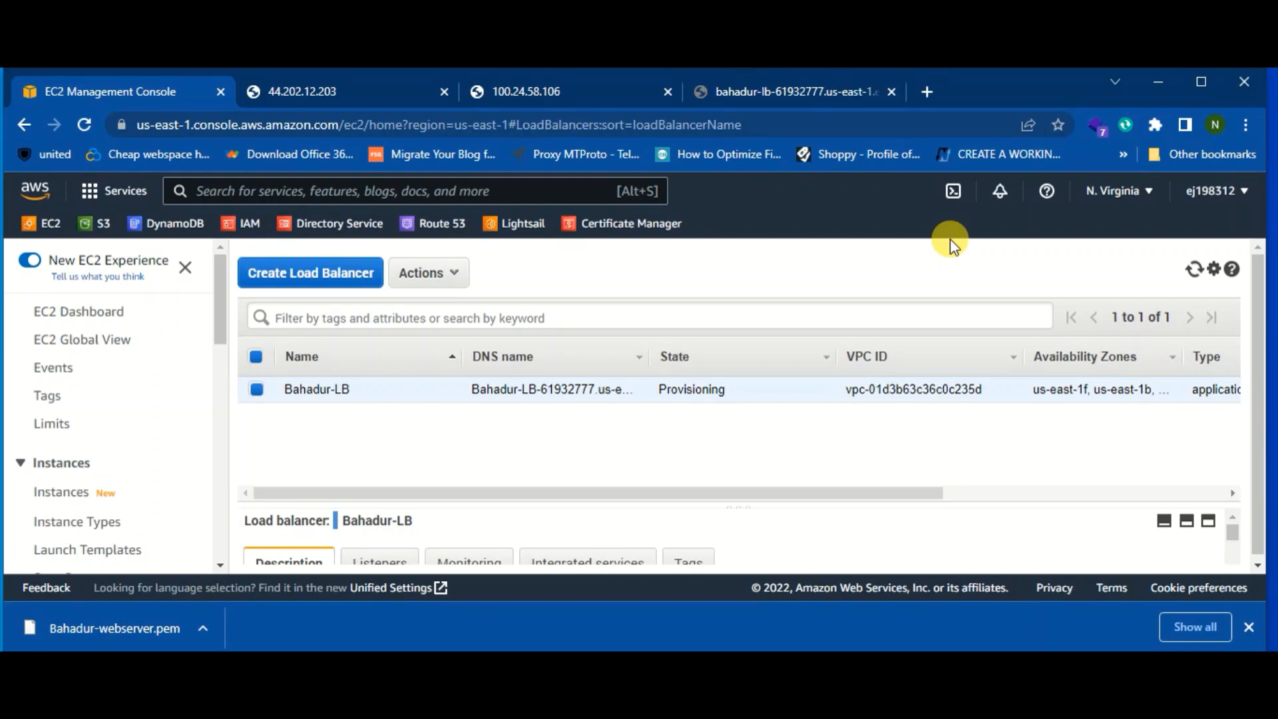
left_click(1195, 271)
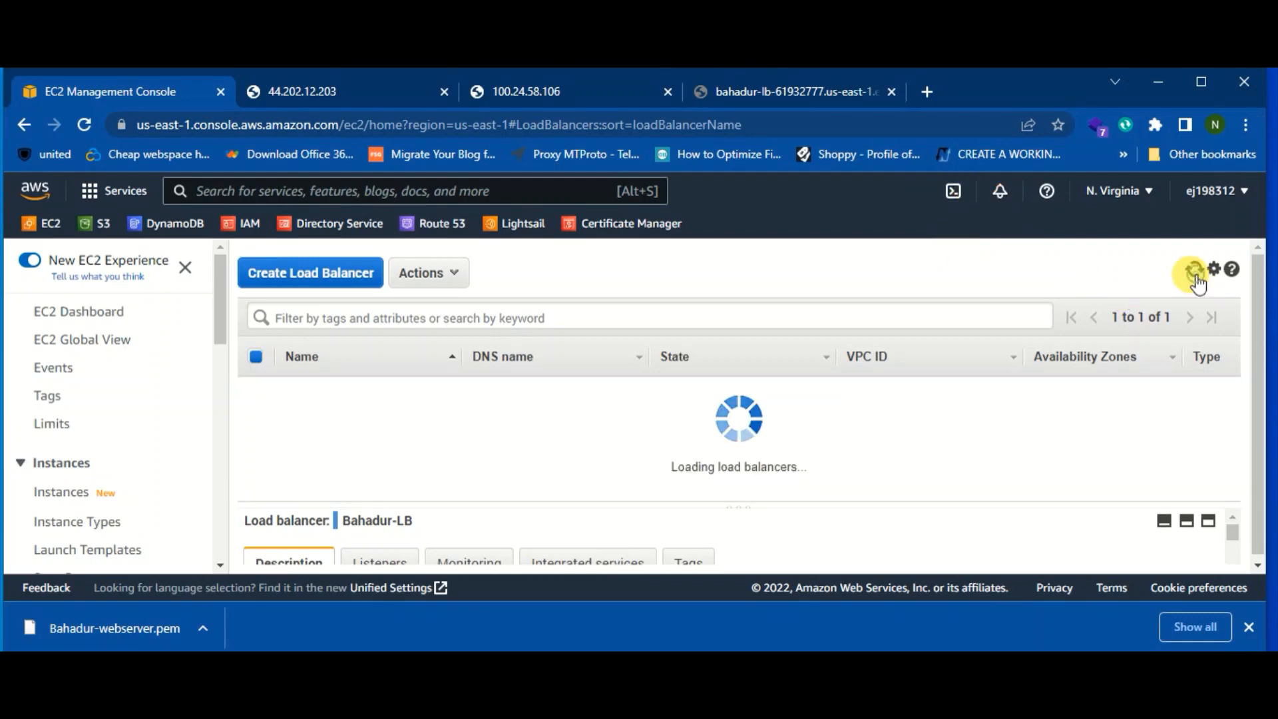
left_click(1196, 272)
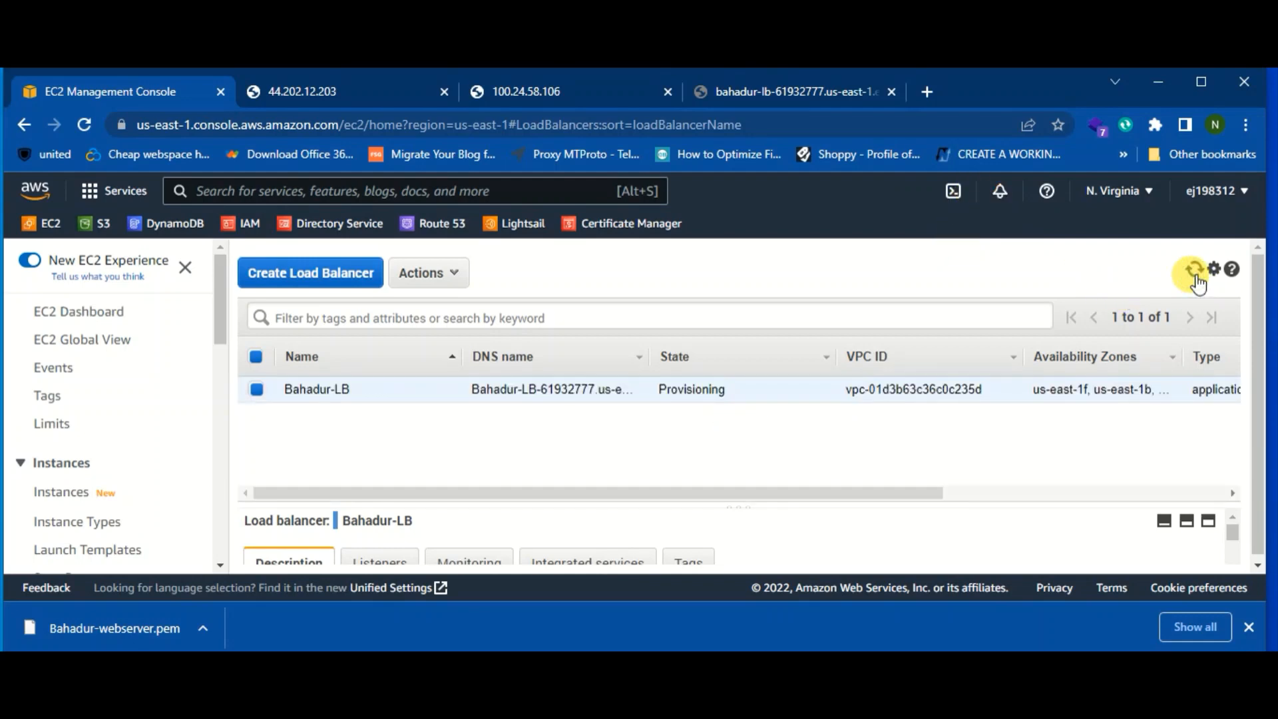
left_click(1196, 271)
left_click(1196, 272)
left_click(1196, 272)
left_click(1195, 272)
left_click(1196, 272)
left_click(1196, 272)
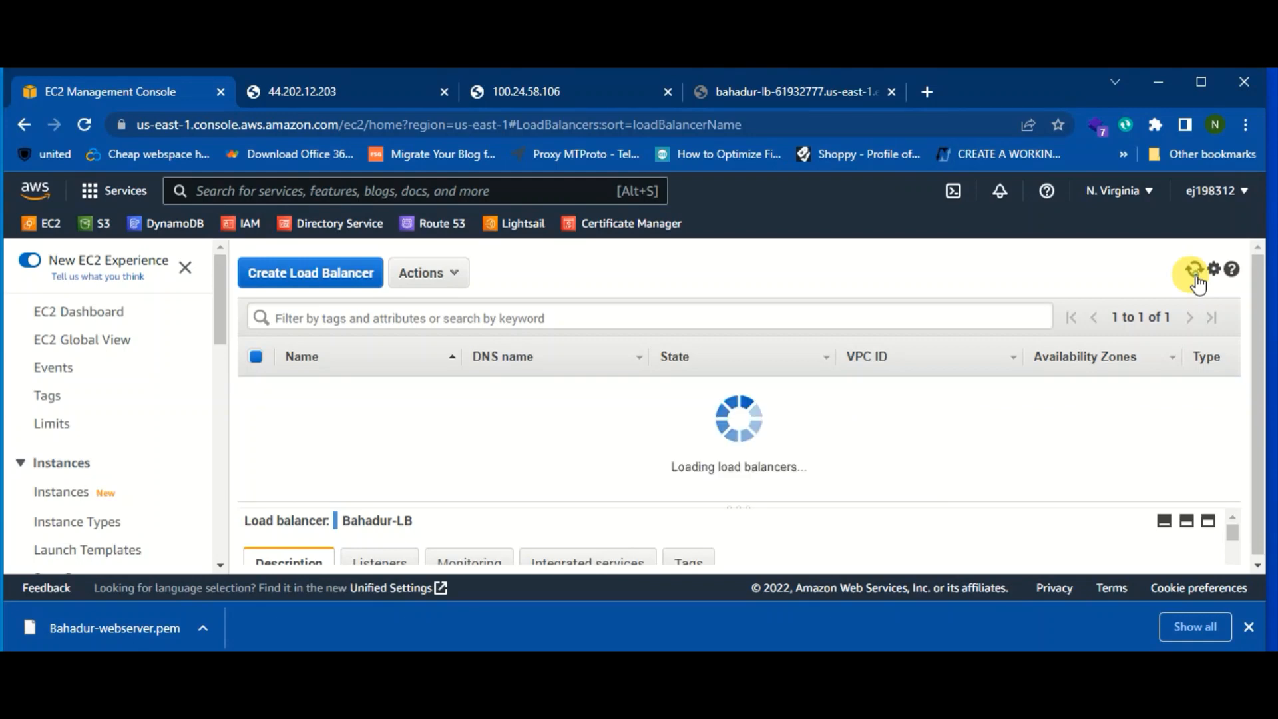
left_click(1197, 279)
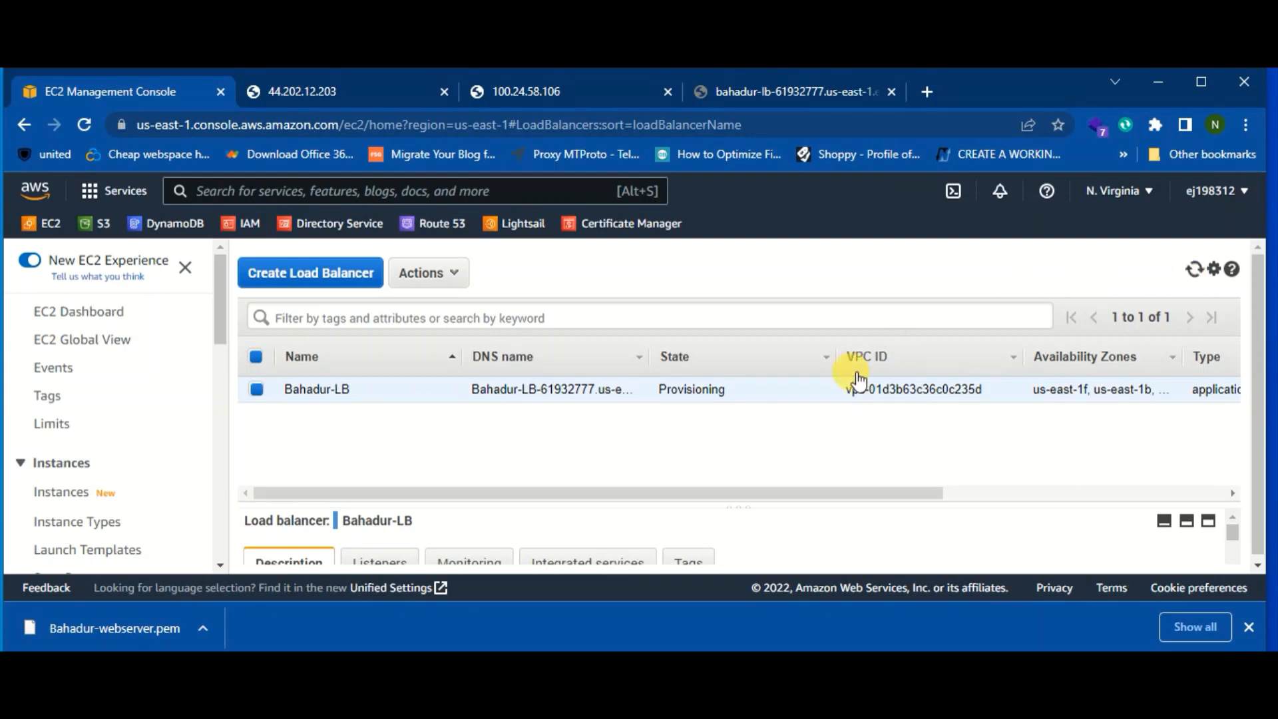
Look through Bahadur-LB's description details, from its basic configuration to its security and attributes.
scroll(833, 433, "down", 1)
scroll(474, 522, "down", 3)
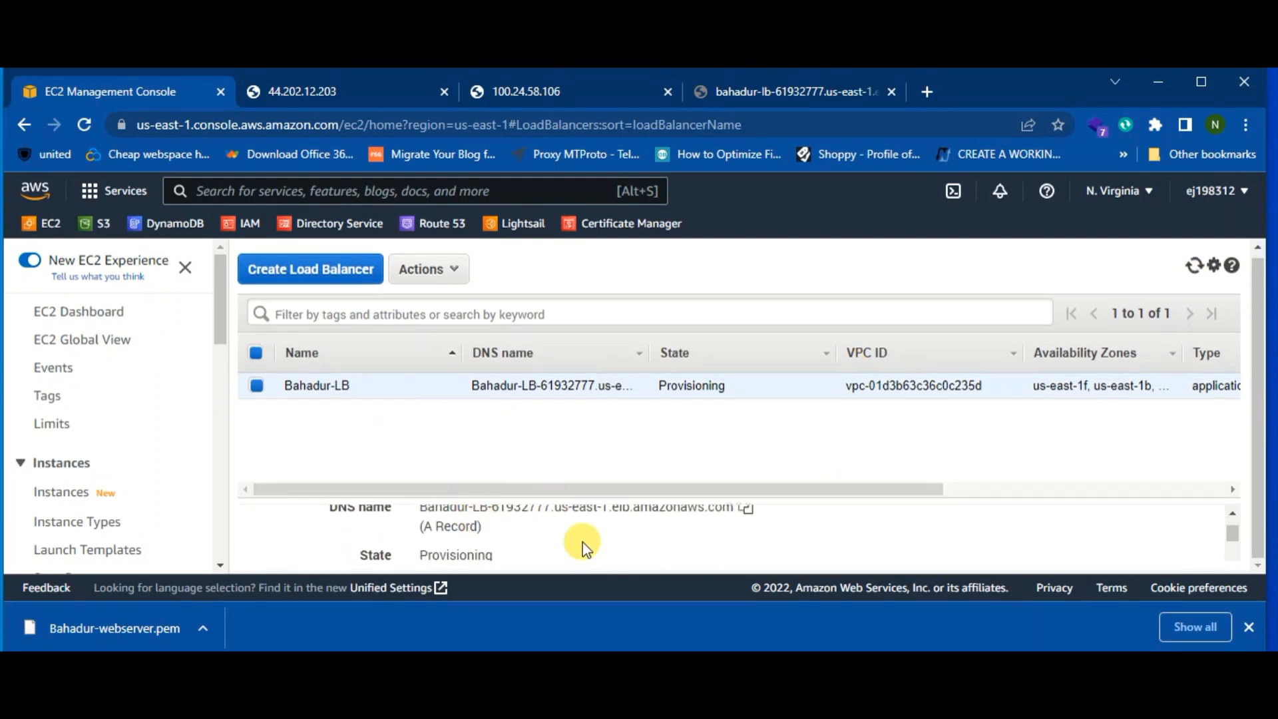
left_click(944, 490)
left_click_drag(768, 490, 499, 533)
scroll(519, 537, "down", 1)
scroll(519, 536, "down", 4)
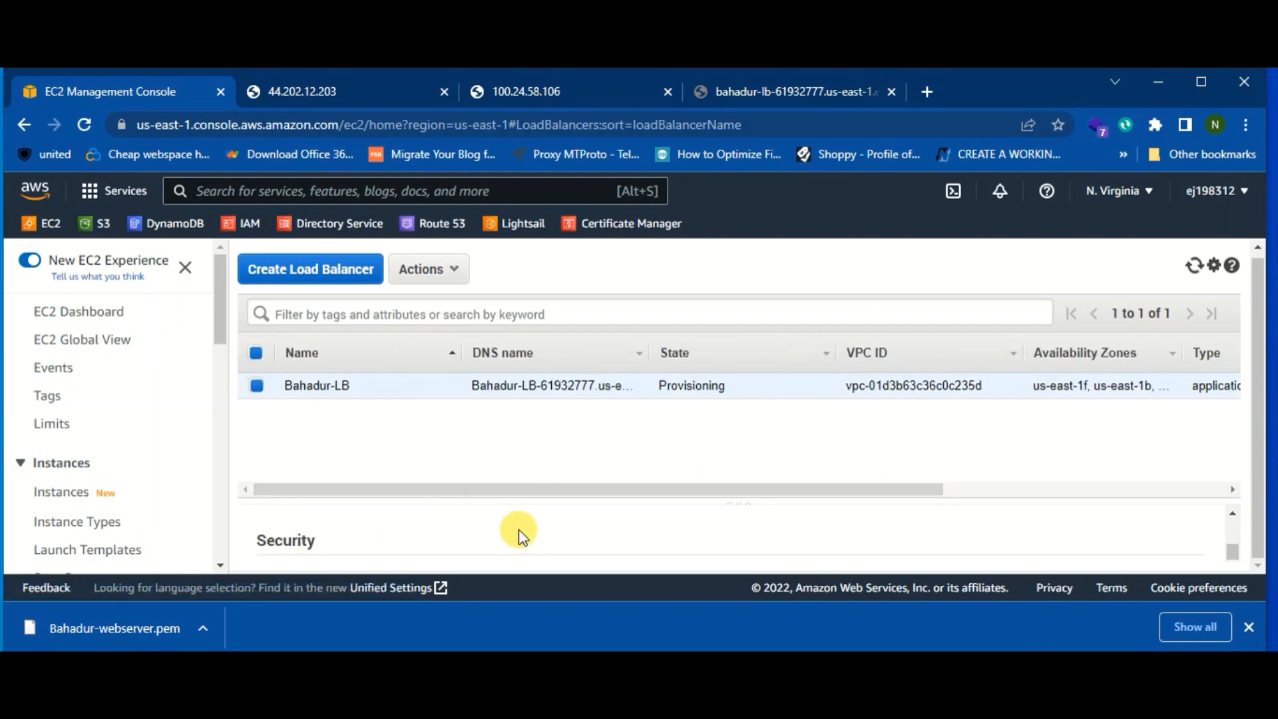
scroll(519, 536, "down", 2)
scroll(528, 535, "down", 5)
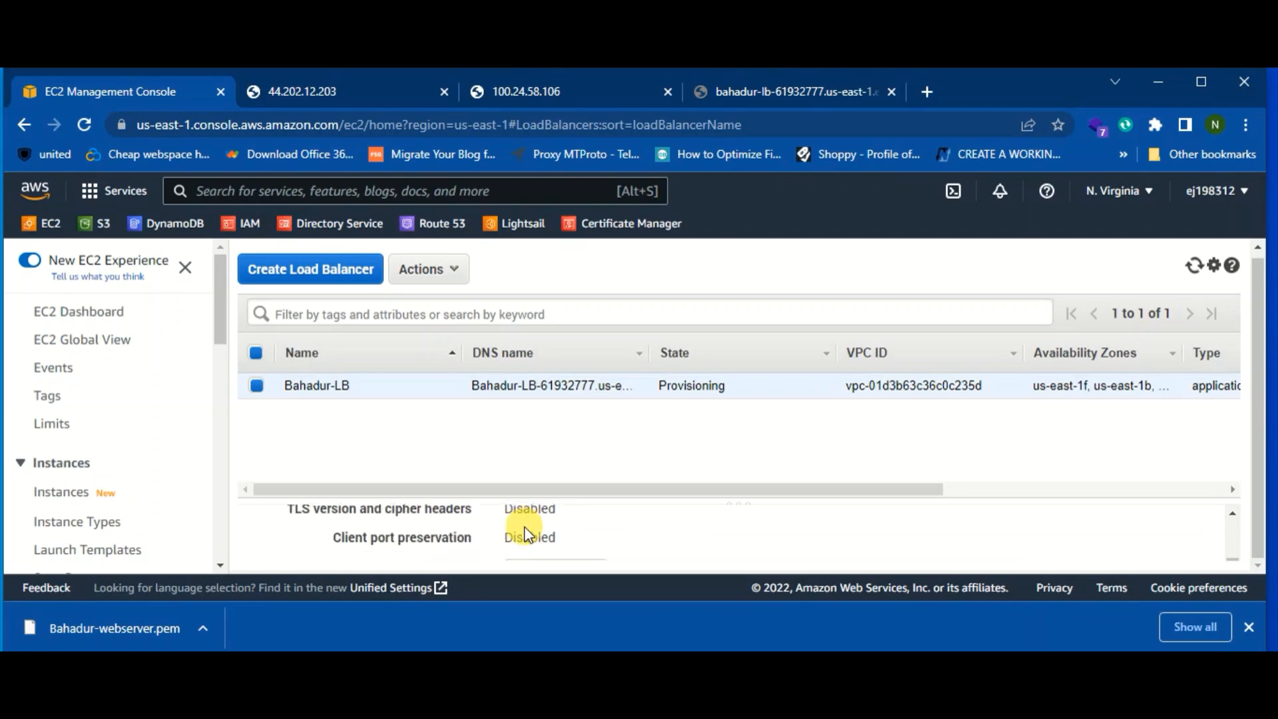
scroll(526, 535, "up", 15)
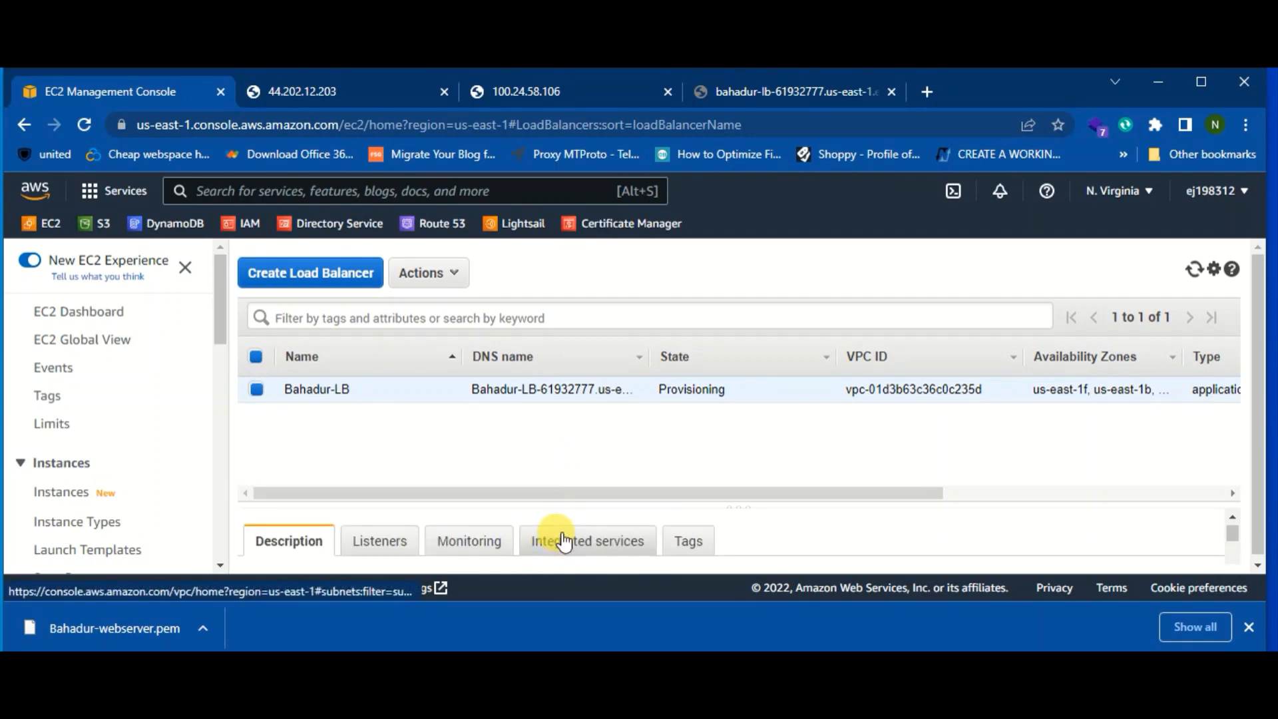
scroll(563, 532, "up", 1)
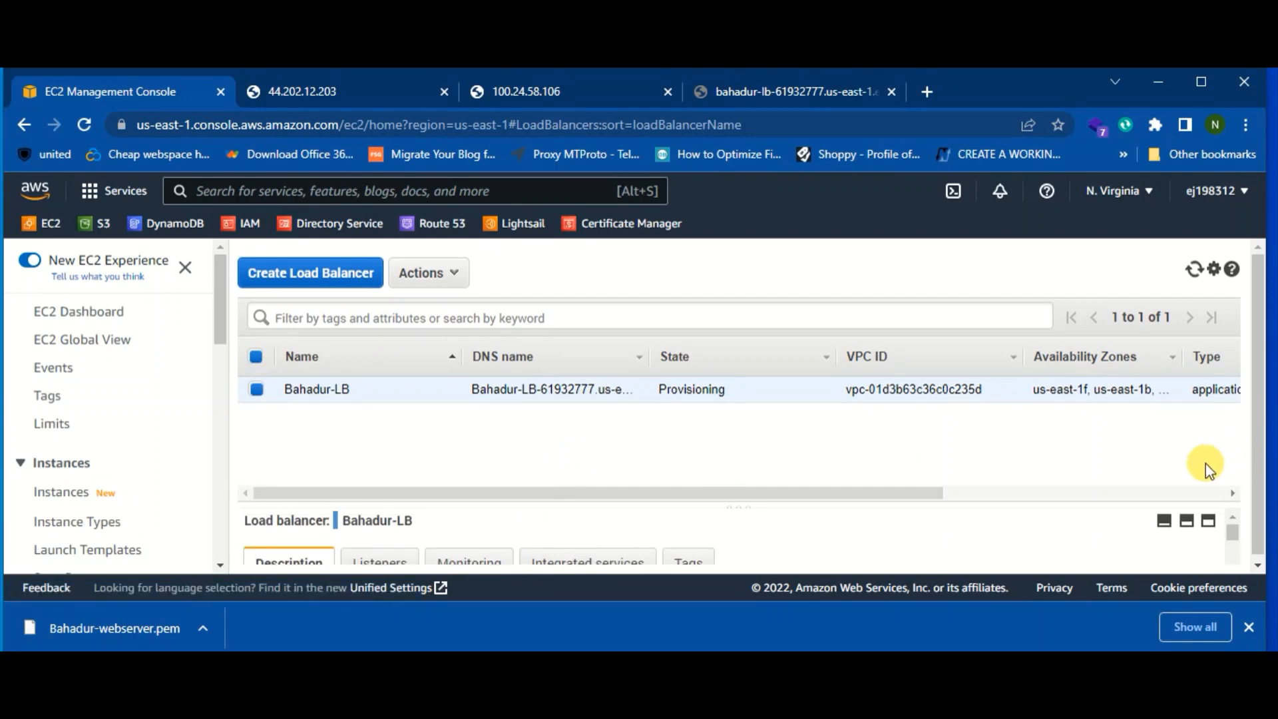
Enlarge Bahadur-LB's details area and examine its listeners and the HTTP:80 forwarding rule.
left_click(1209, 523)
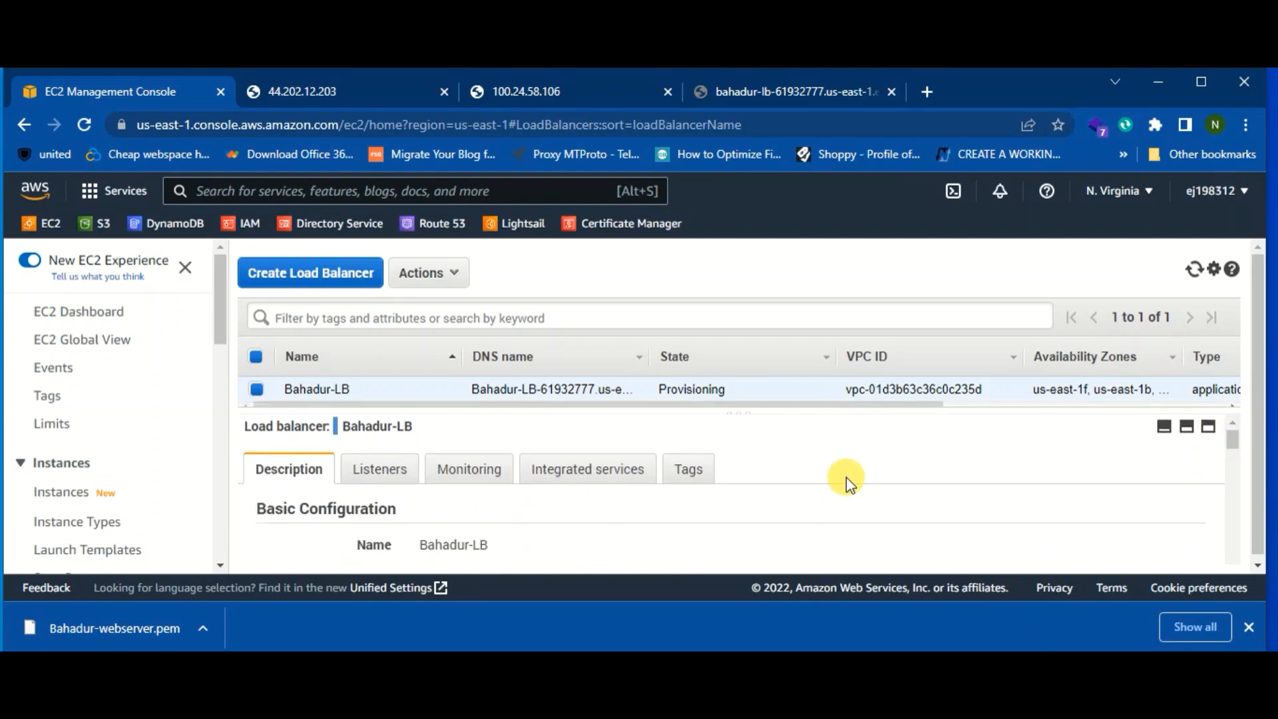
scroll(787, 461, "down", 1)
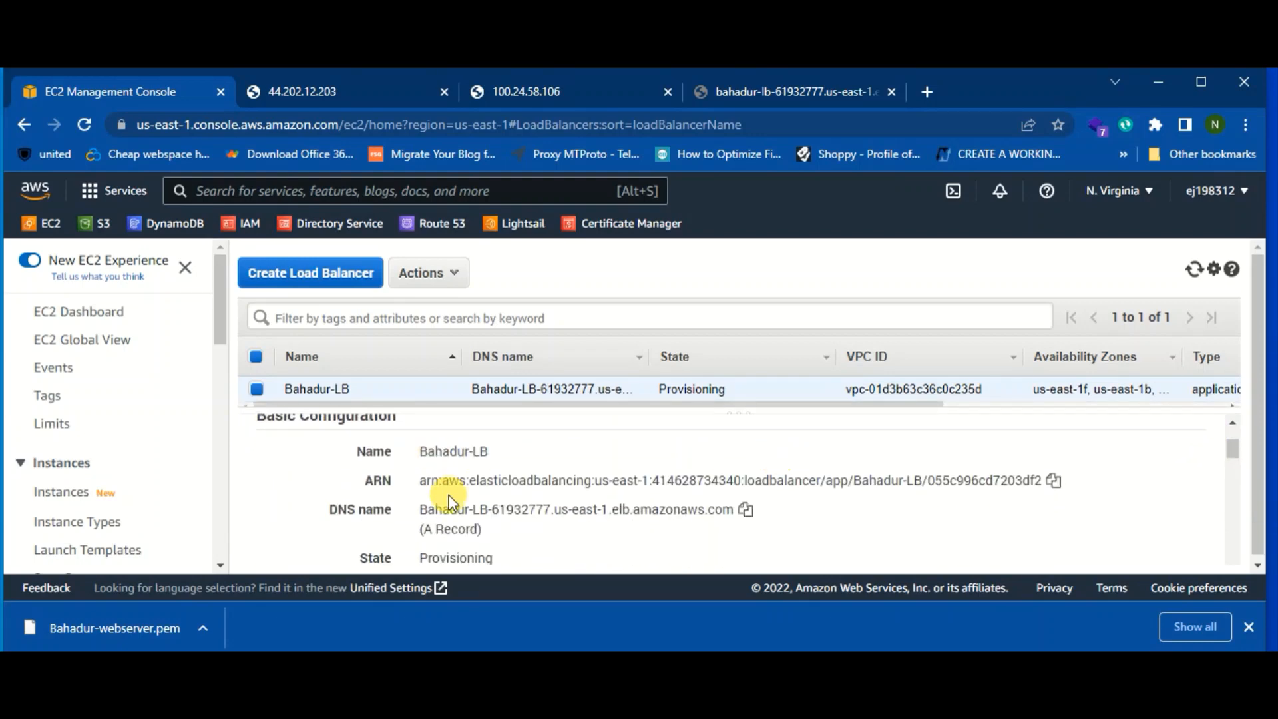
scroll(445, 491, "up", 1)
left_click(398, 474)
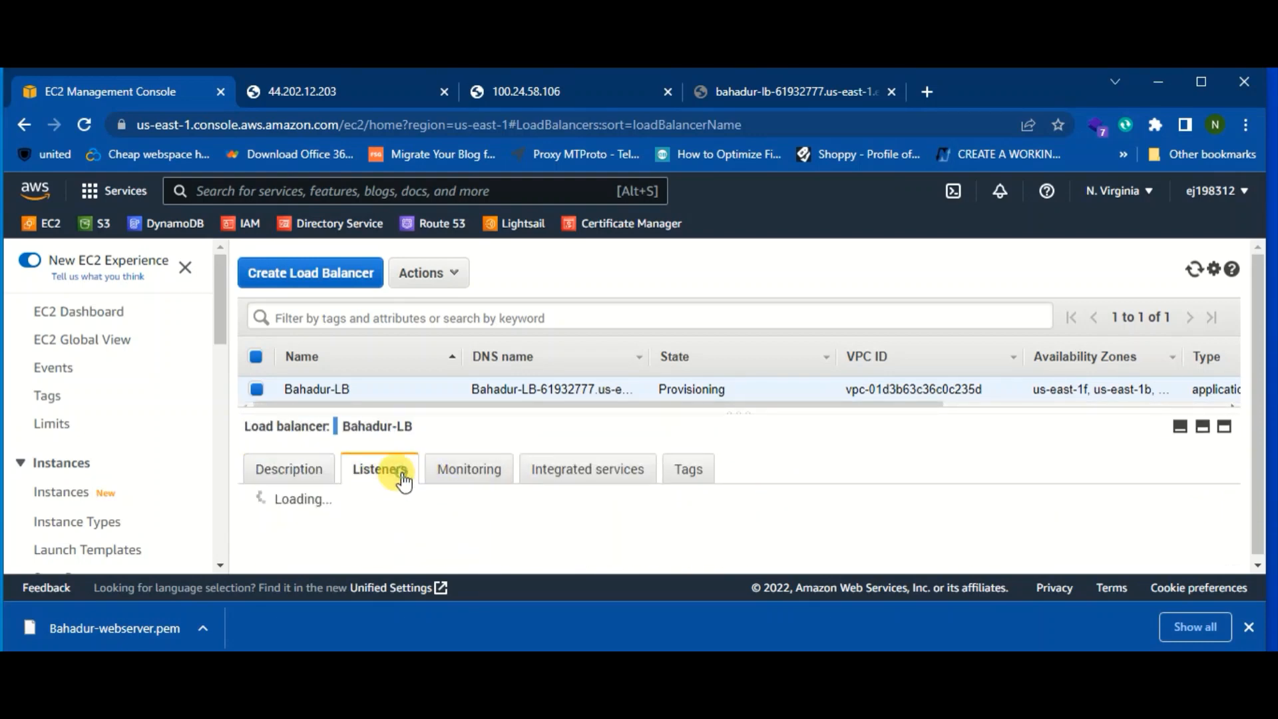
scroll(528, 496, "down", 1)
scroll(538, 491, "down", 2)
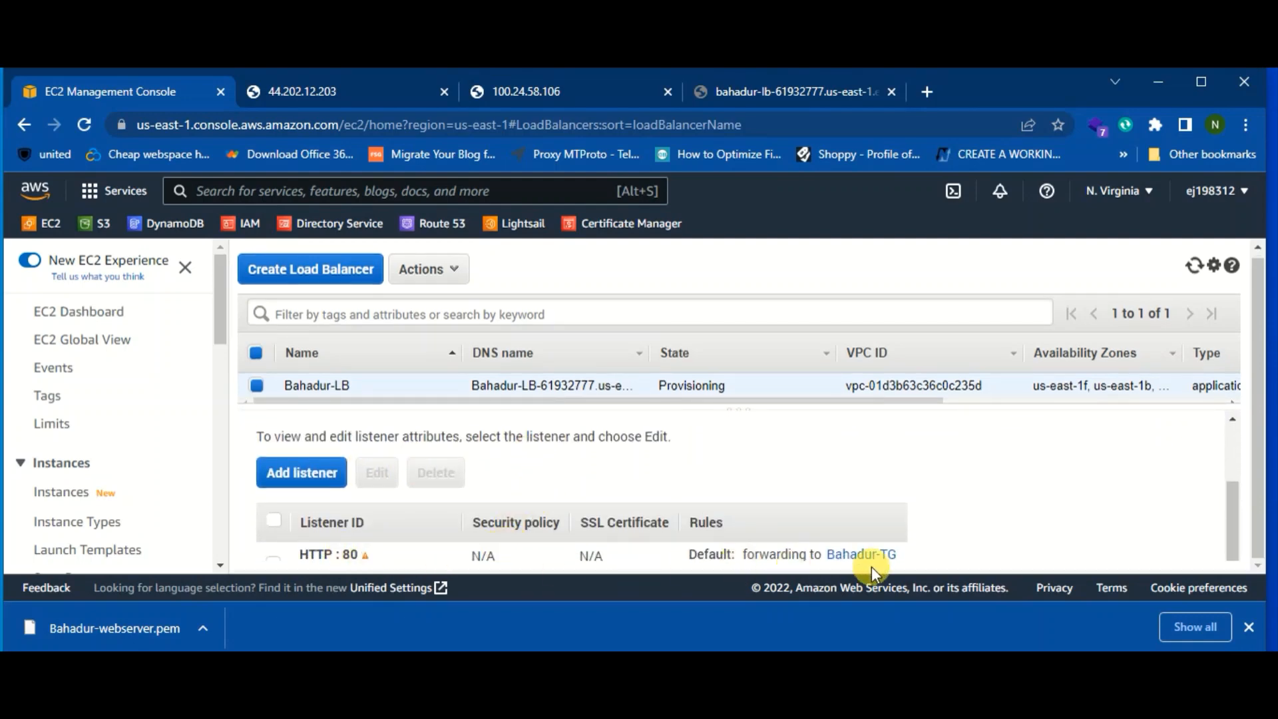
scroll(510, 500, "up", 2)
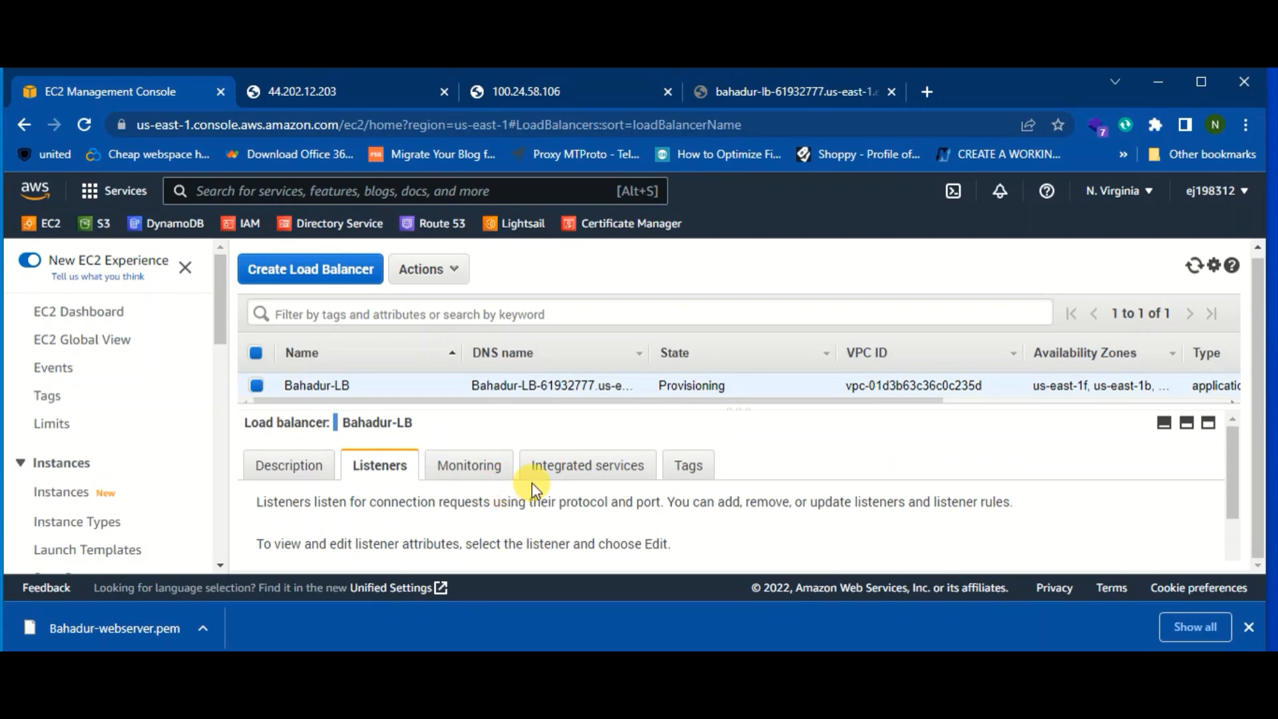
Review Bahadur-LB's description again, covering its scheme, VPC, Availability Zones, security groups and attributes.
left_click(294, 484)
scroll(555, 507, "down", 2)
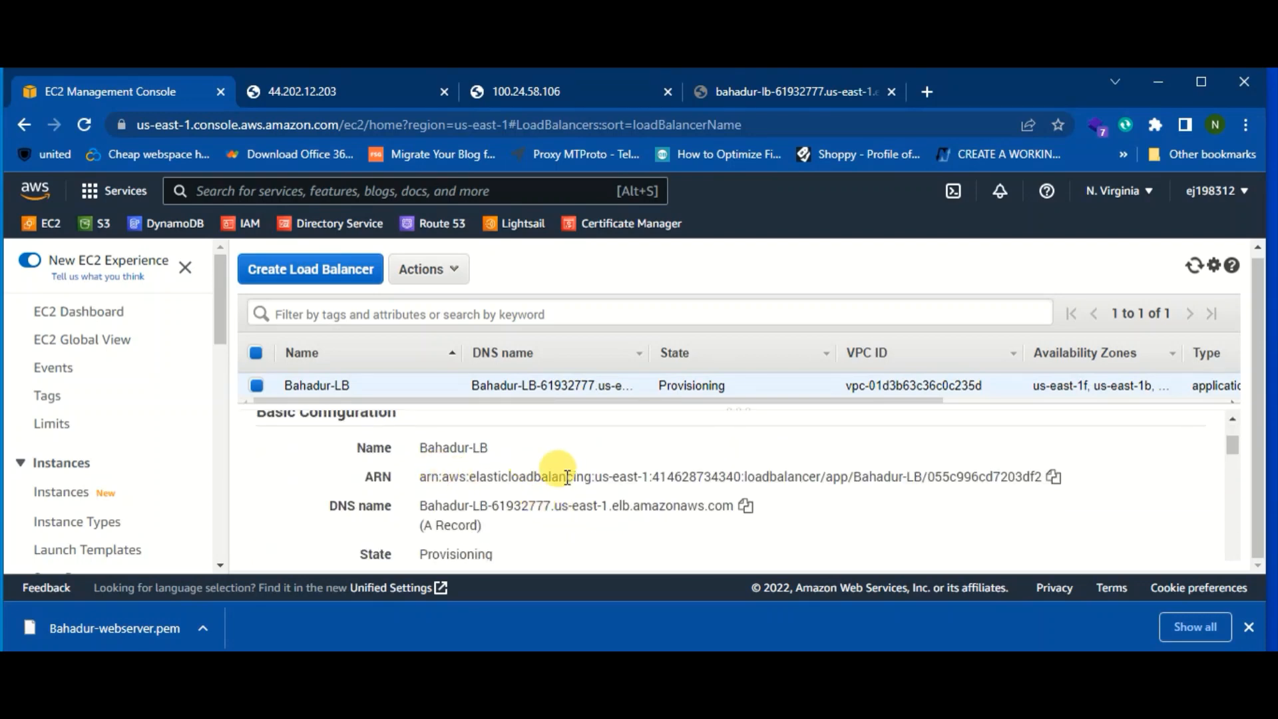
scroll(546, 507, "down", 3)
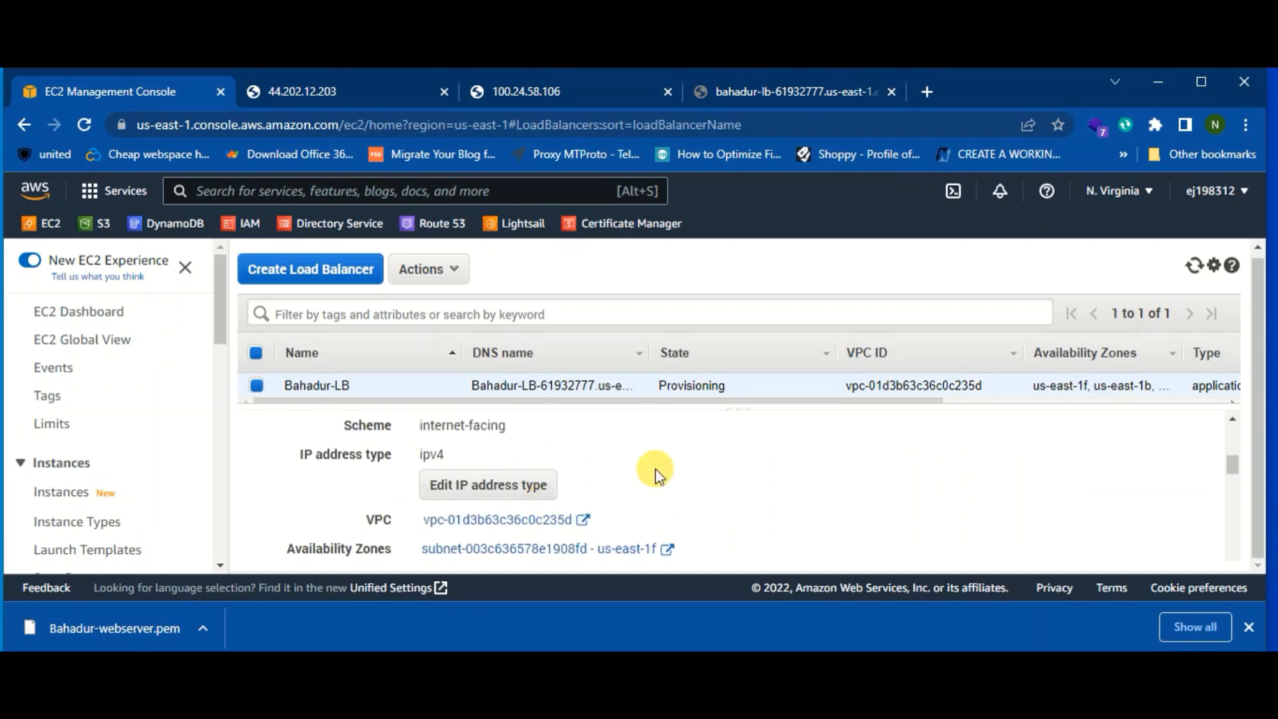
scroll(666, 468, "down", 5)
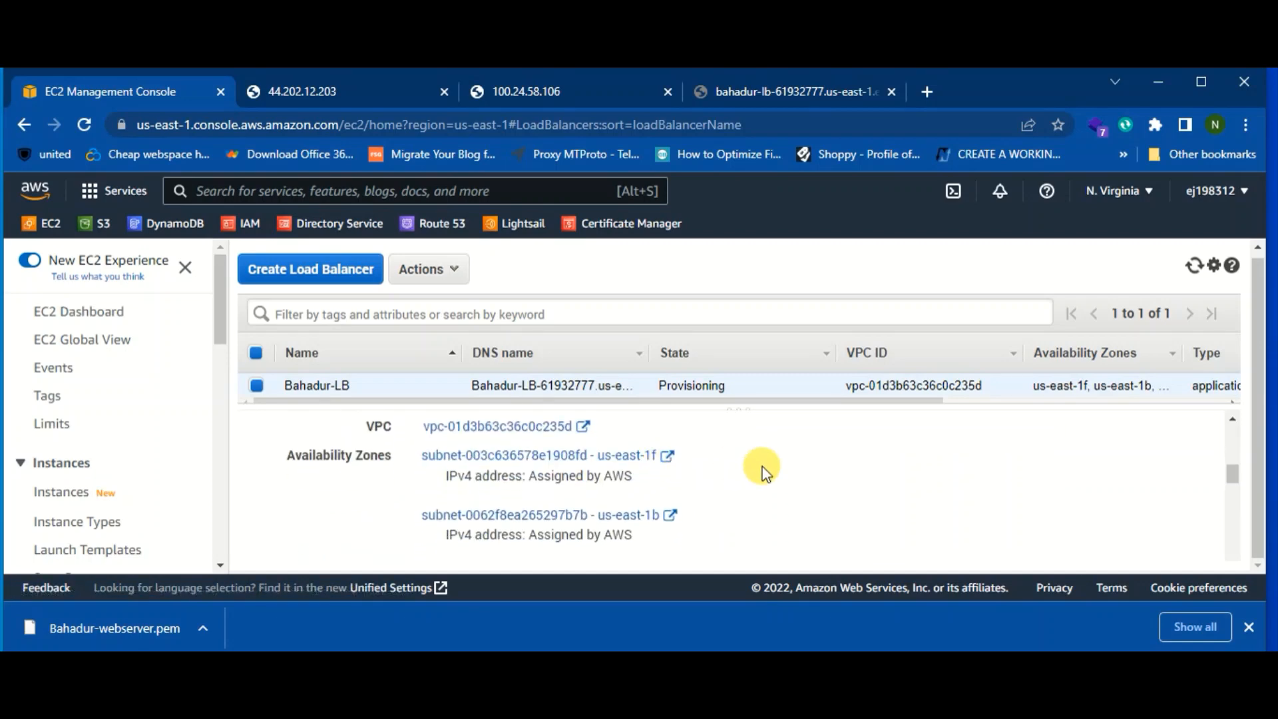
scroll(765, 474, "down", 2)
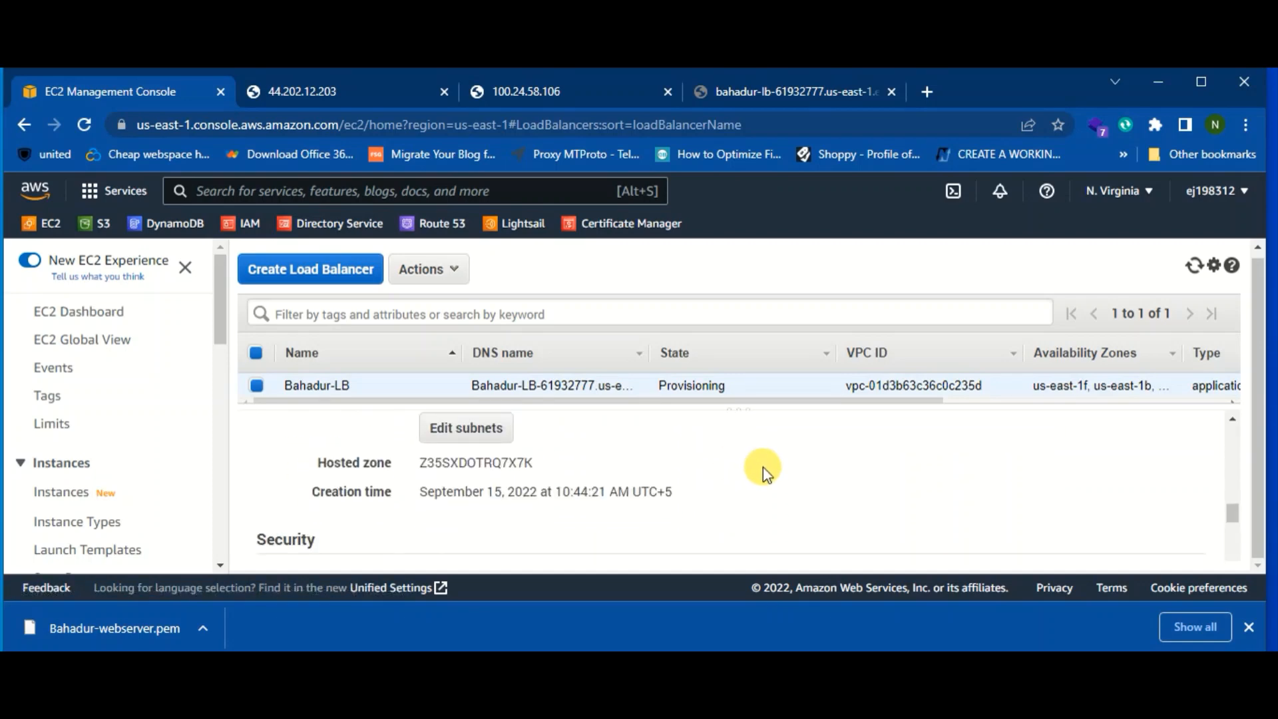
scroll(685, 488, "down", 4)
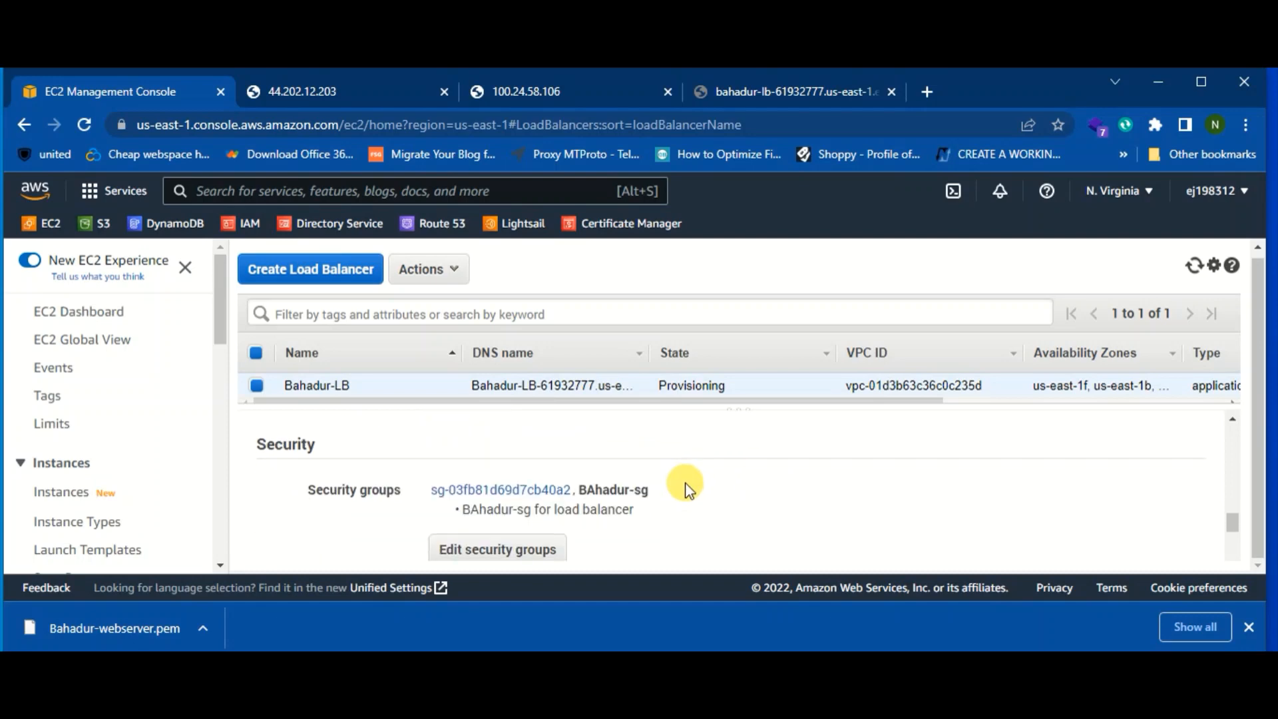
scroll(479, 489, "down", 8)
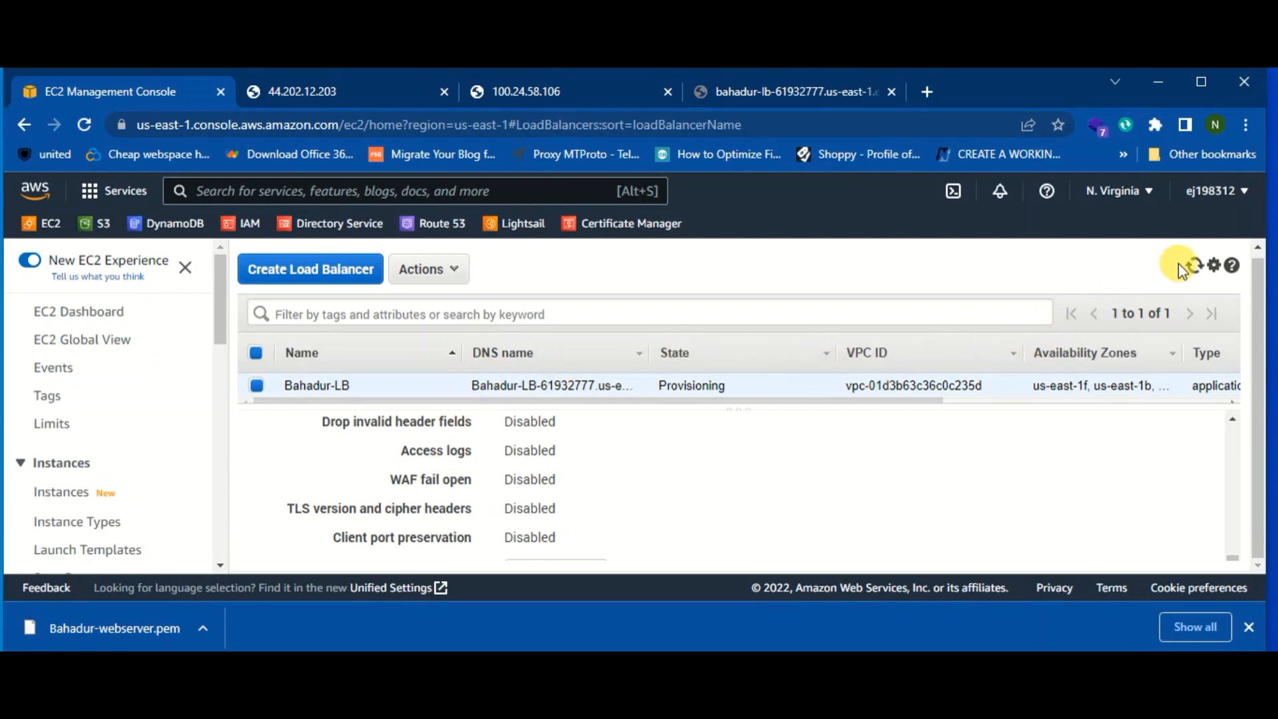
Refresh the load balancers list and sort it by State.
left_click(1195, 266)
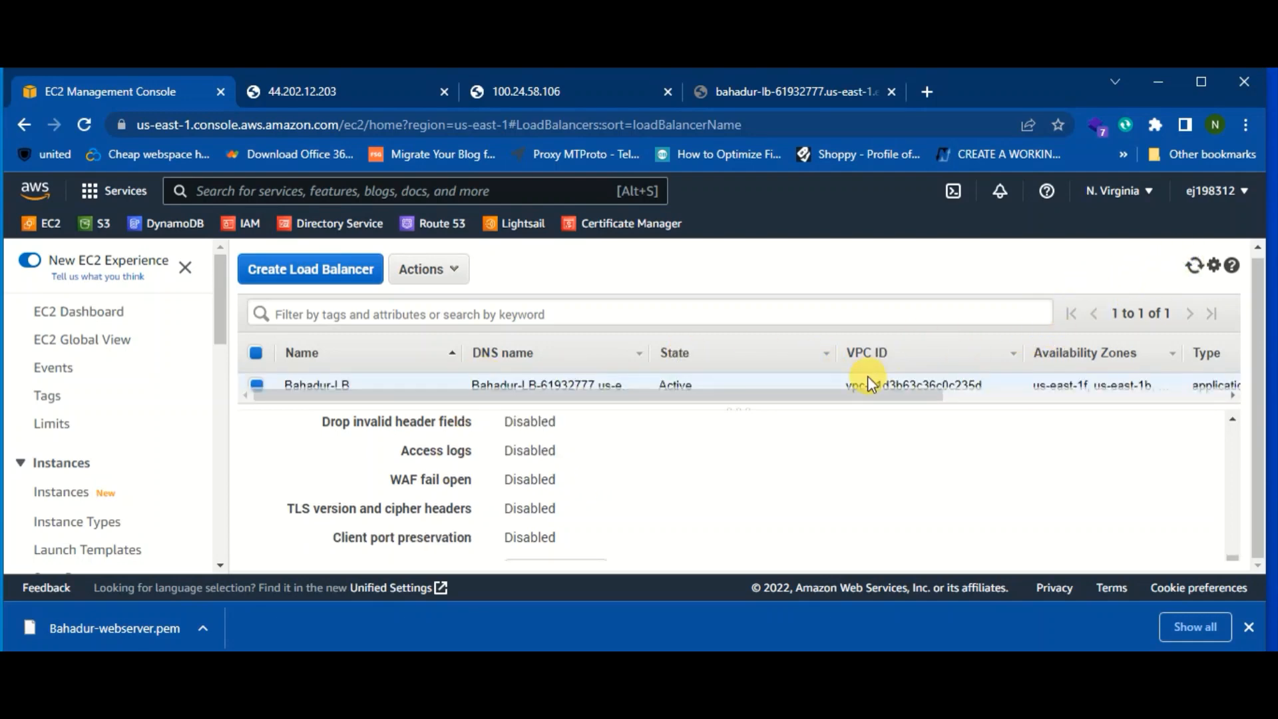
left_click(689, 356)
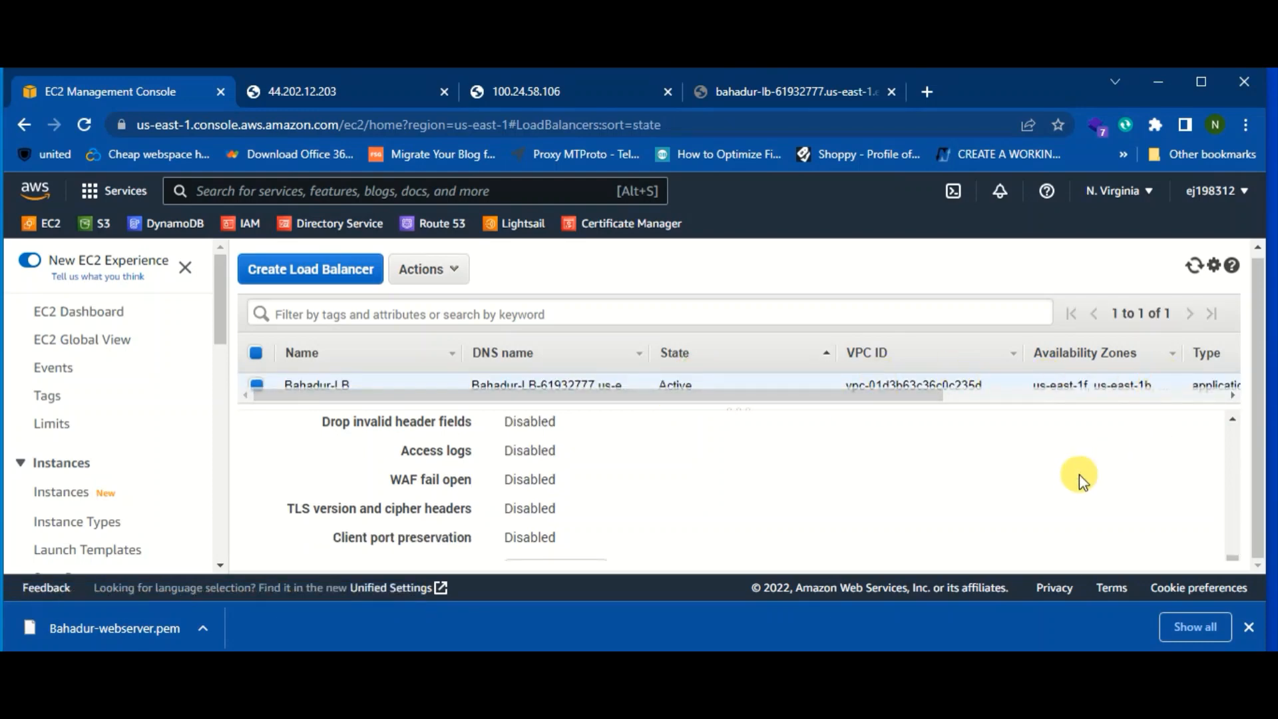
Collapse Bahadur-LB's details area and reload the page at the load balancer's DNS name.
scroll(1073, 476, "up", 5)
left_click(1166, 425)
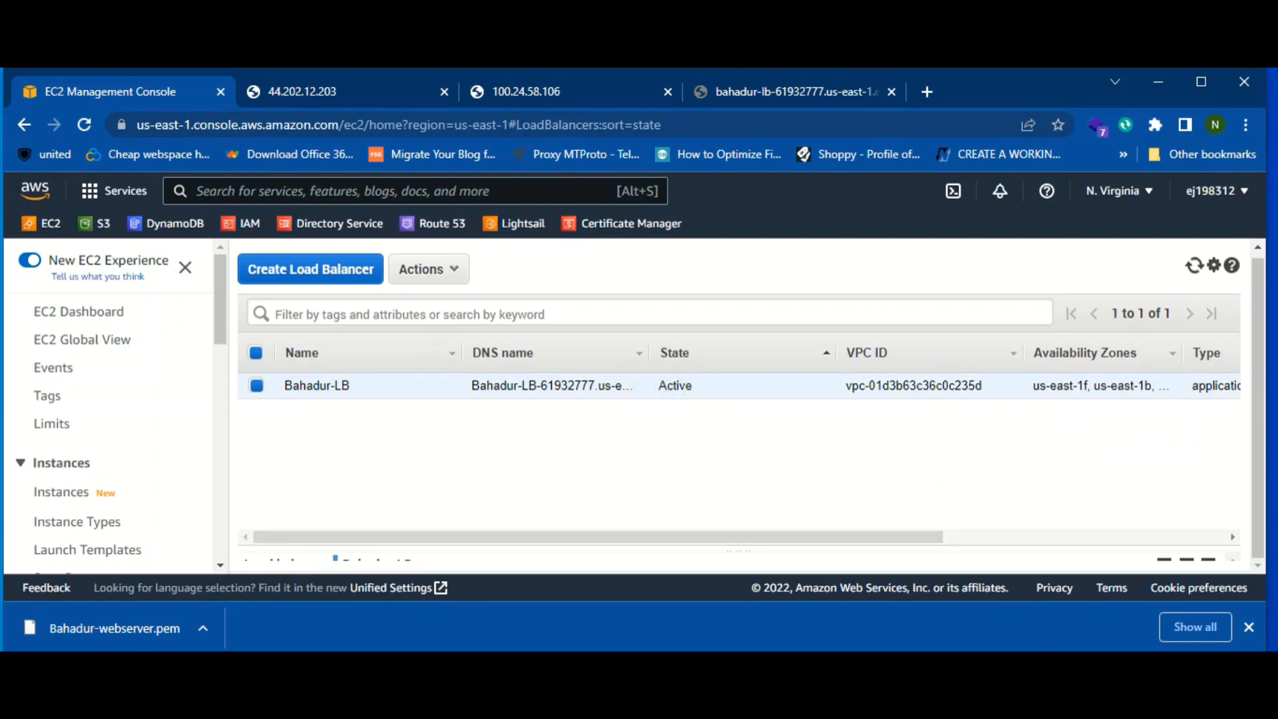
left_click(757, 90)
left_click(85, 124)
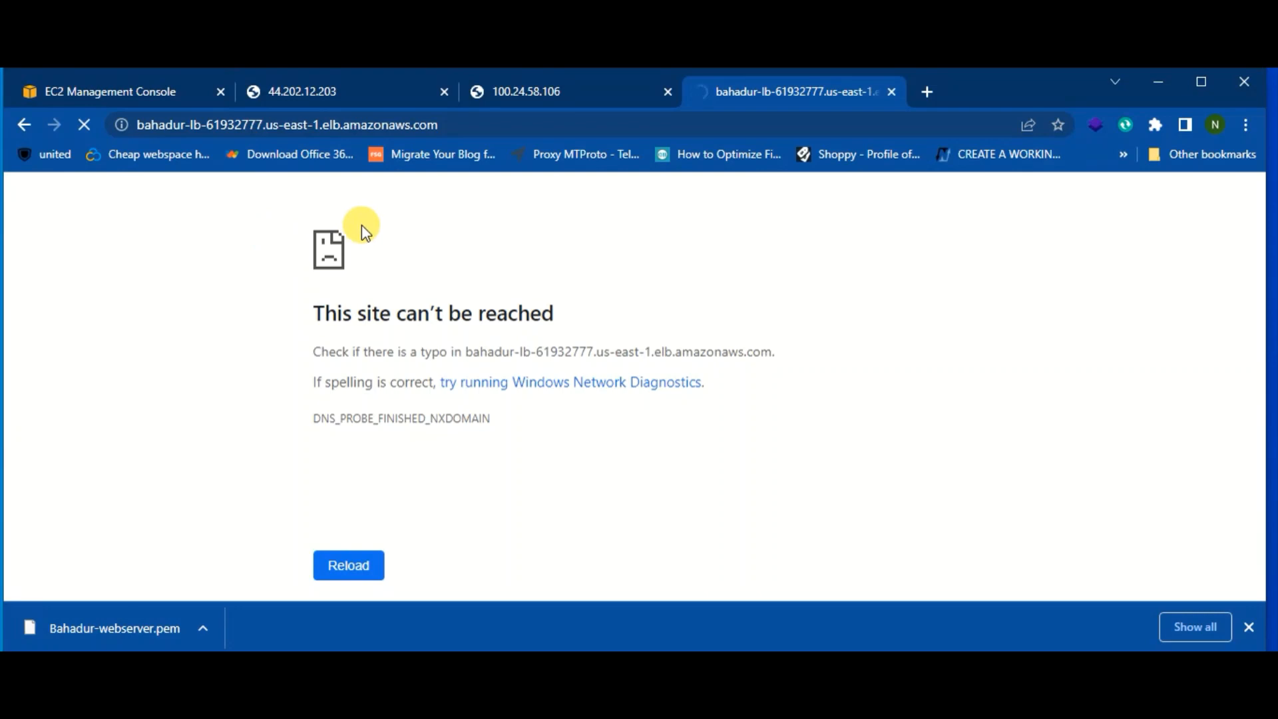
Reload both web servers' pages, 100.24.58.106 and 44.202.12.203, to check that they respond directly.
left_click(514, 90)
left_click(86, 126)
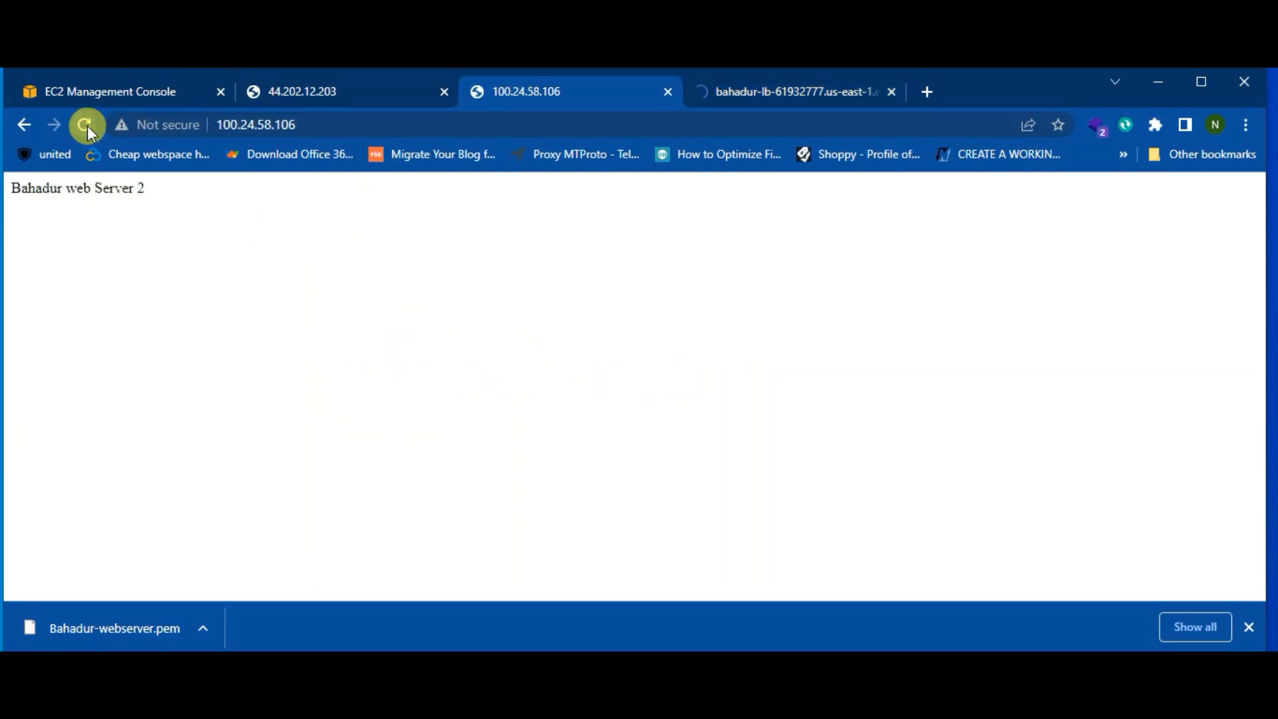
left_click(319, 89)
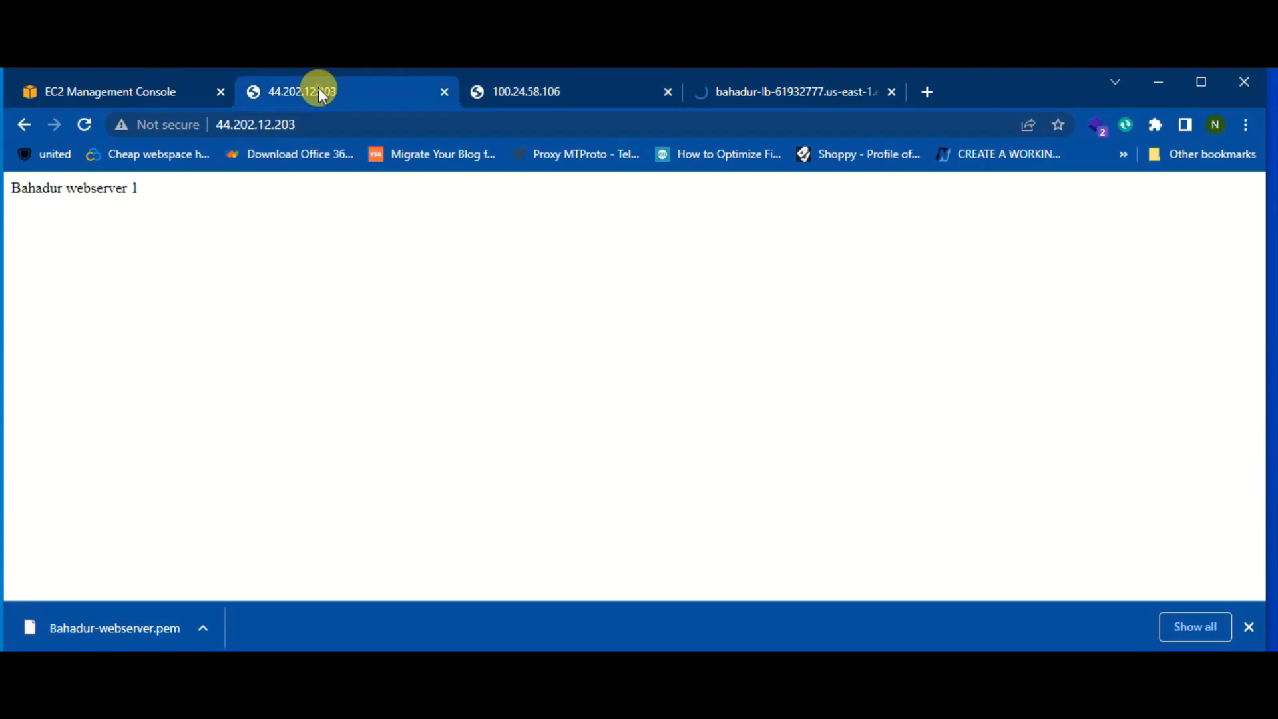
left_click(96, 128)
left_click(96, 128)
Request the load balancer's DNS address again in its own browser page.
left_click(765, 90)
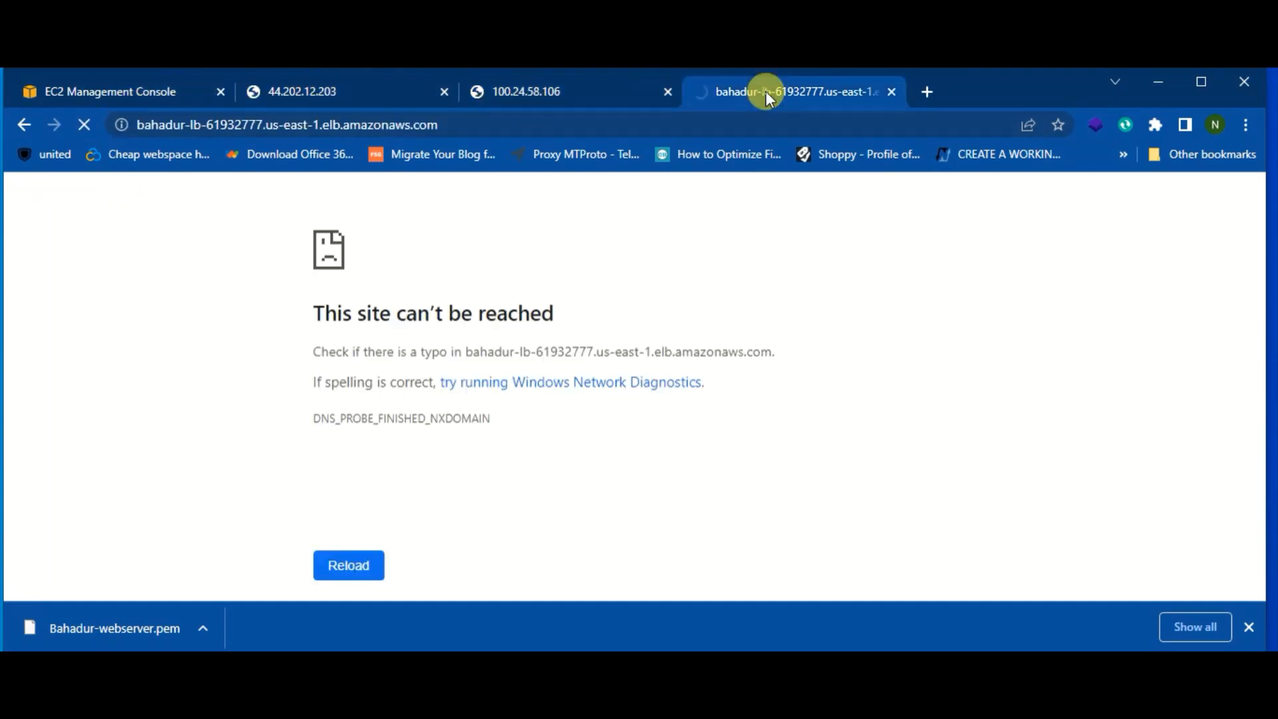
left_click(416, 130)
key("Return")
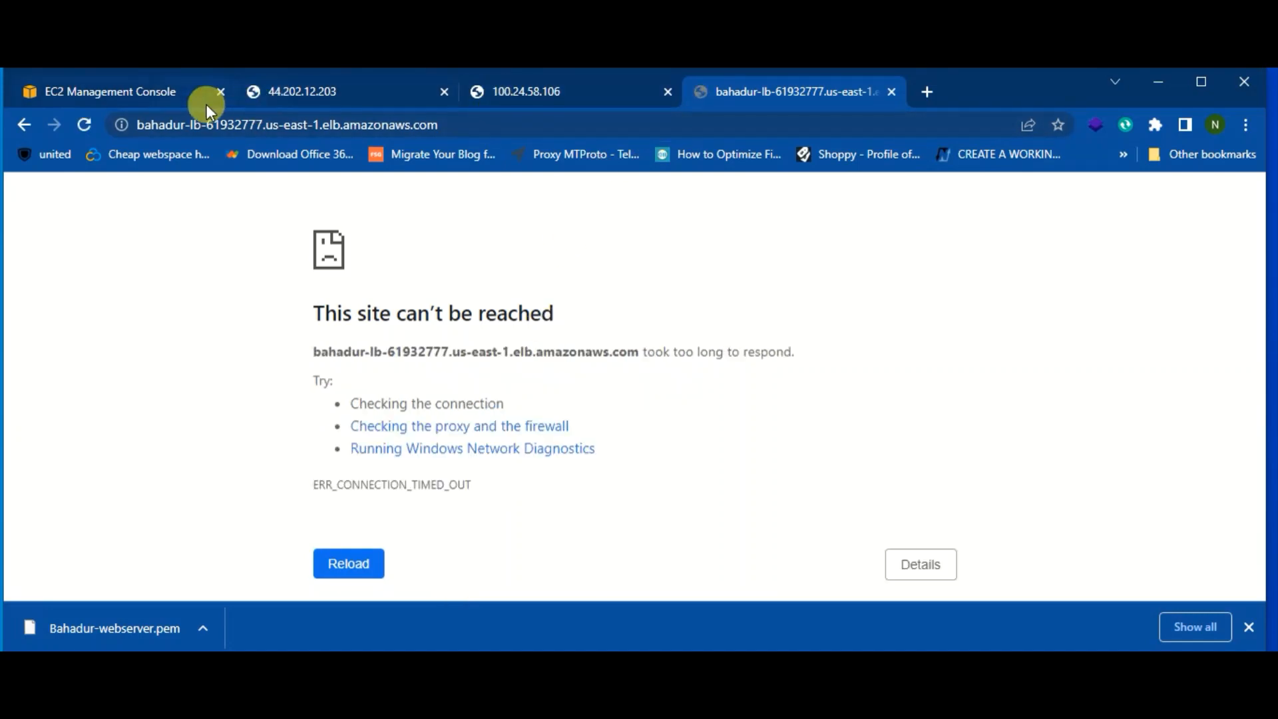
Replace Bahadur-LB's BAhadur-sg security group with launch-wizard-1 and save the change.
left_click(151, 92)
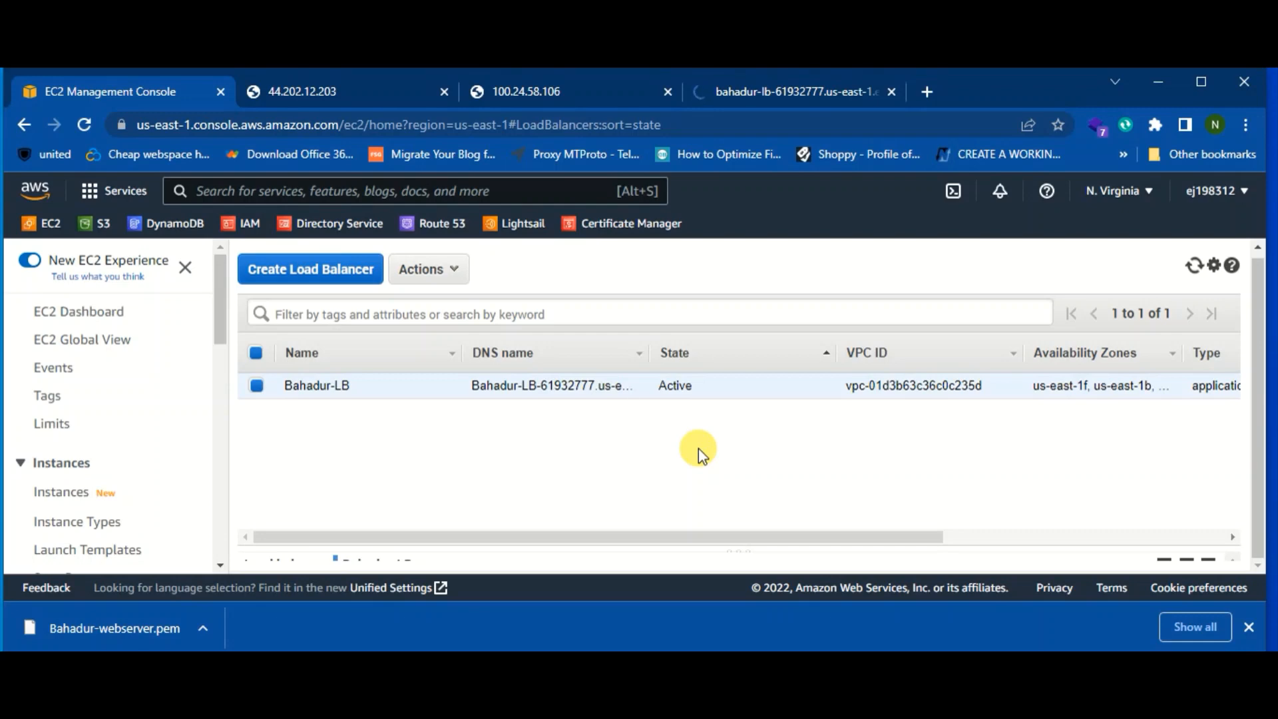
scroll(96, 460, "down", 10)
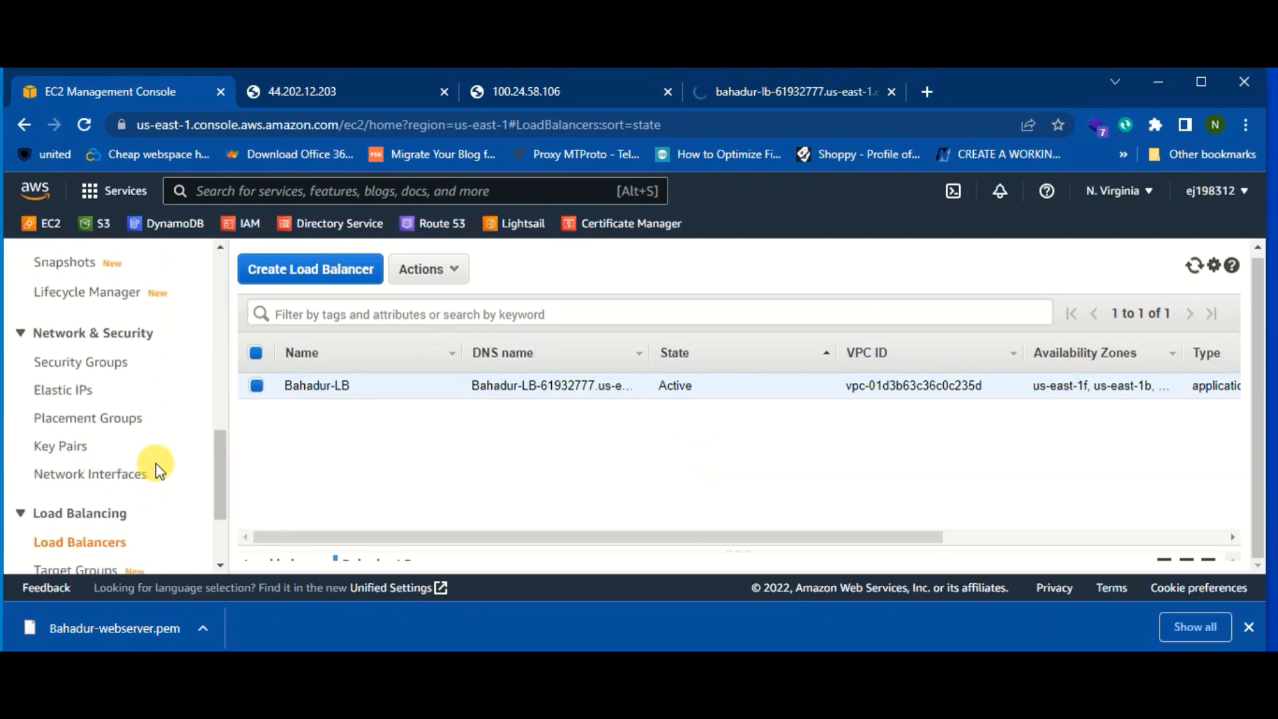
scroll(156, 464, "down", 3)
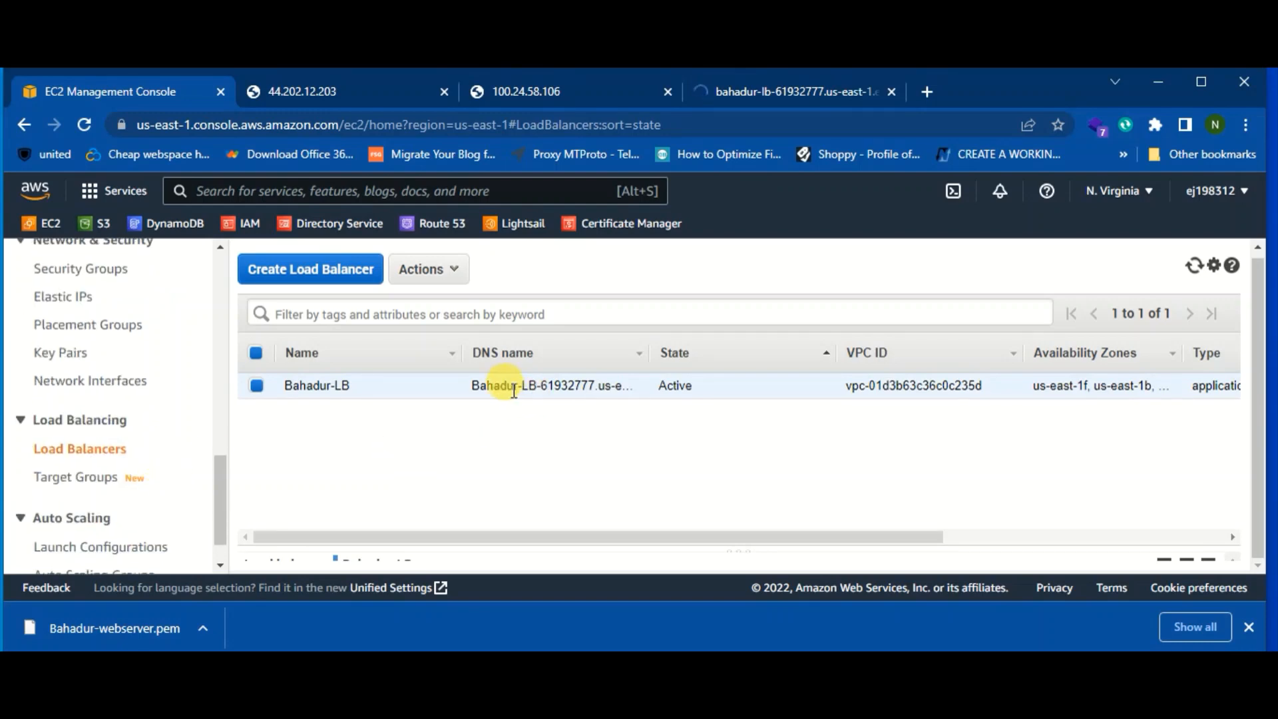
left_click(424, 269)
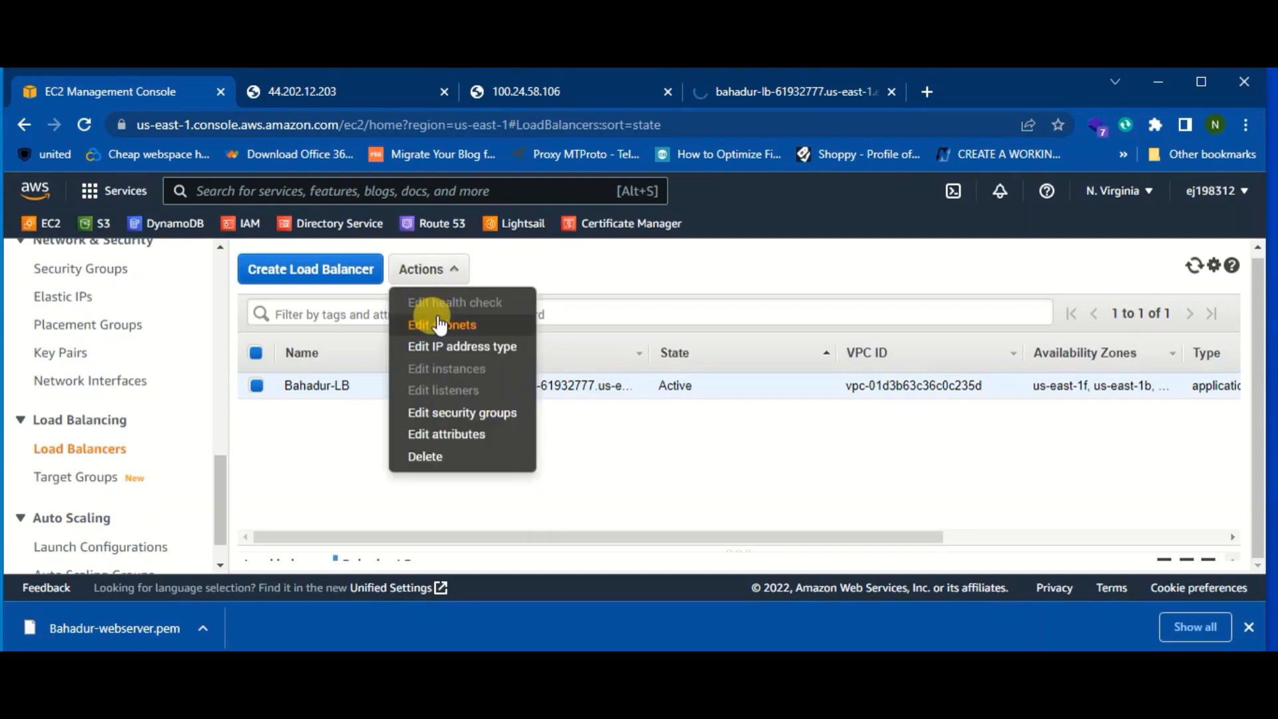
left_click(439, 412)
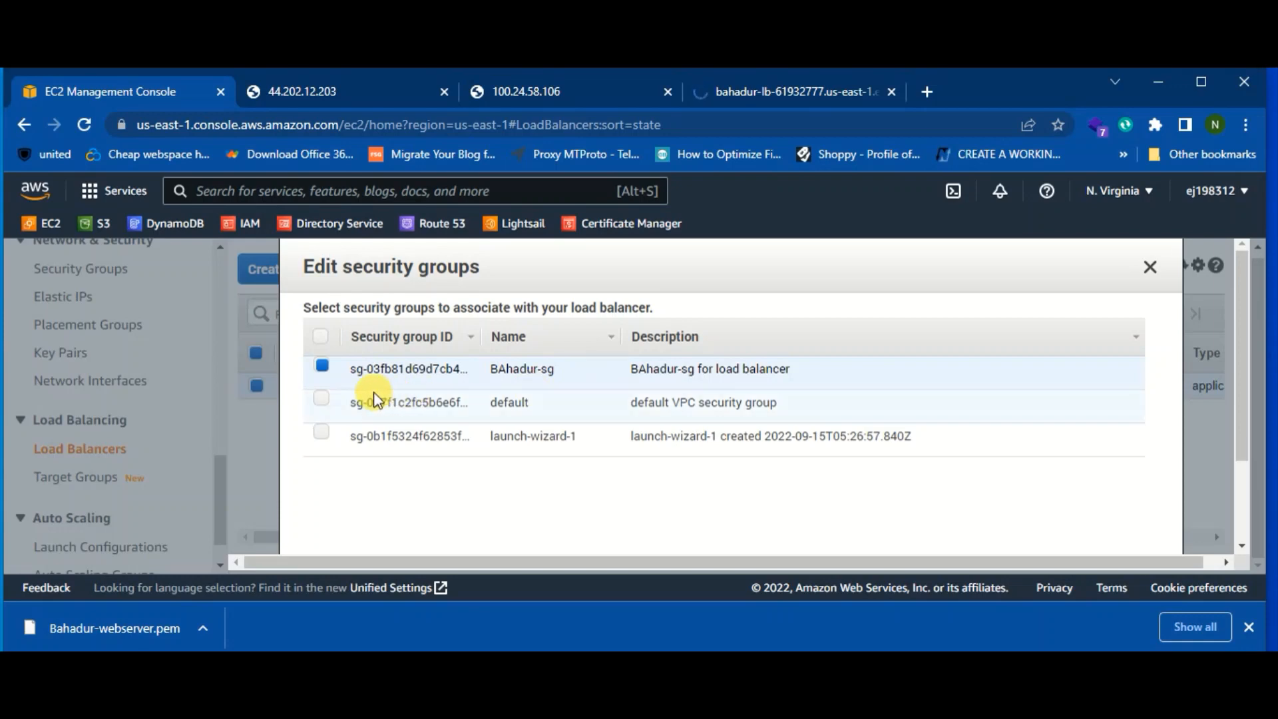
left_click(321, 433)
left_click(321, 366)
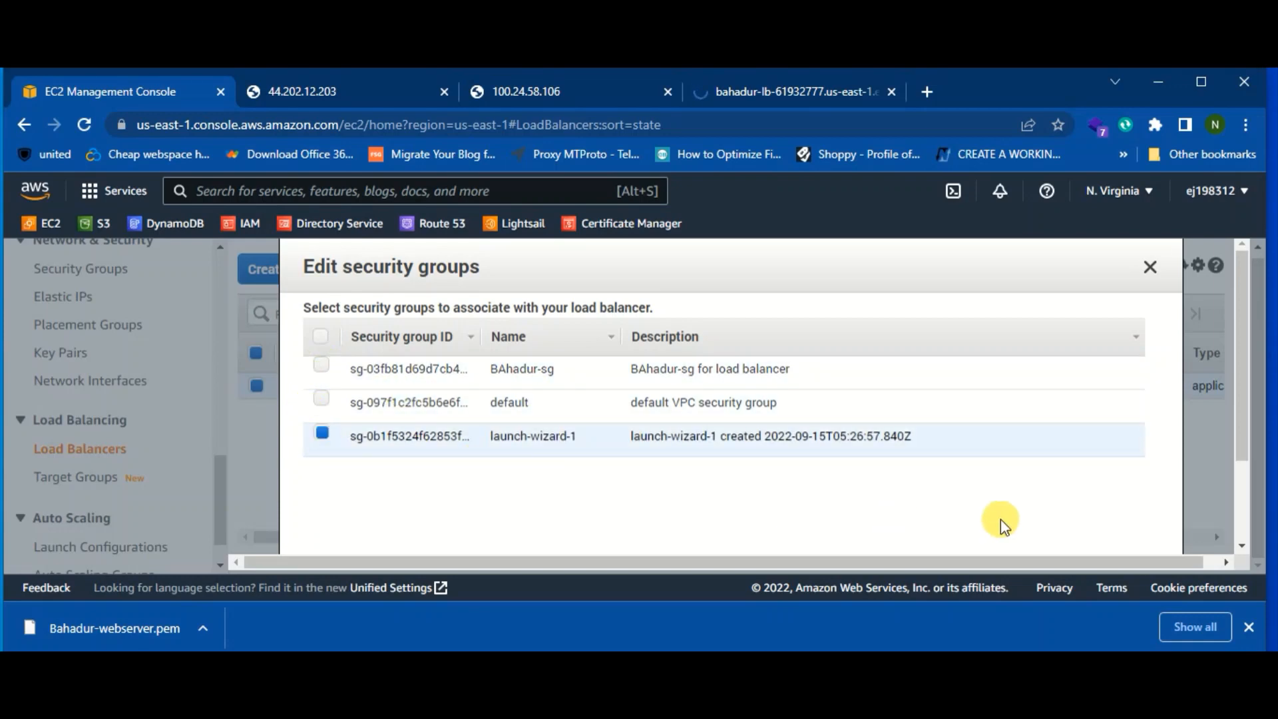
scroll(1001, 520, "down", 2)
left_click(1111, 526)
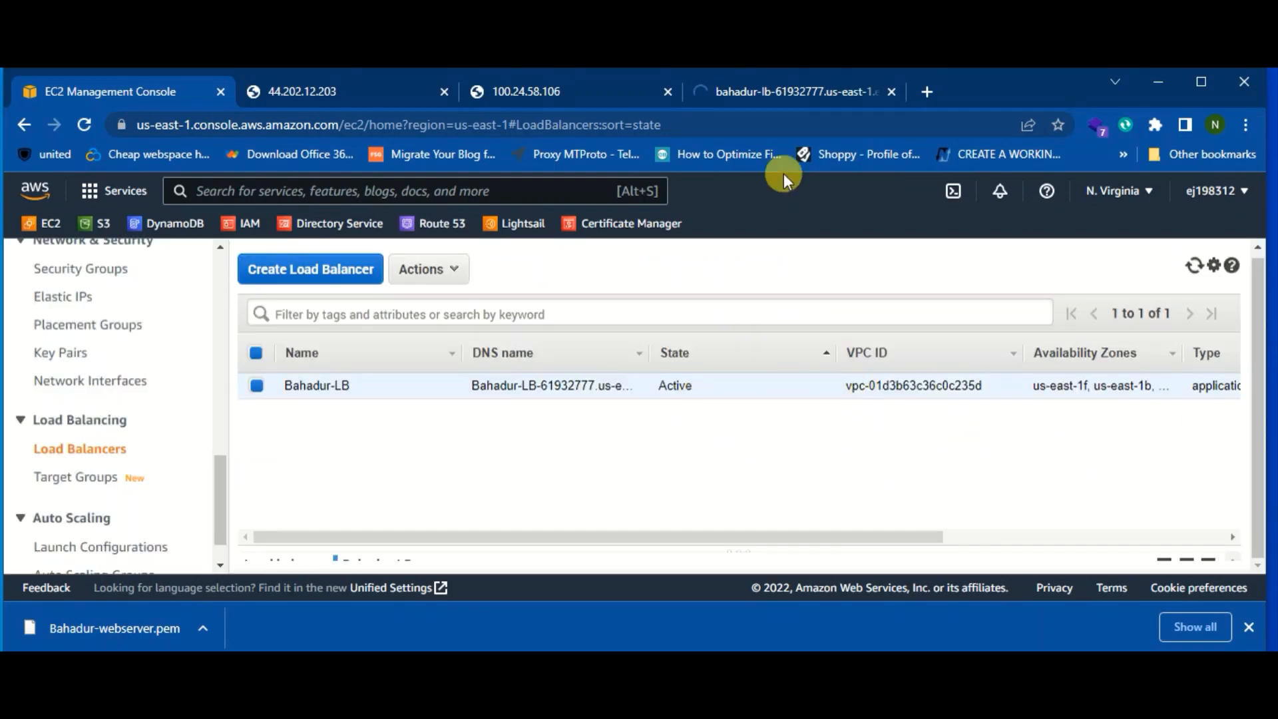
Reload the load balancer's DNS page several times to test whether requests reach both web servers.
left_click(775, 100)
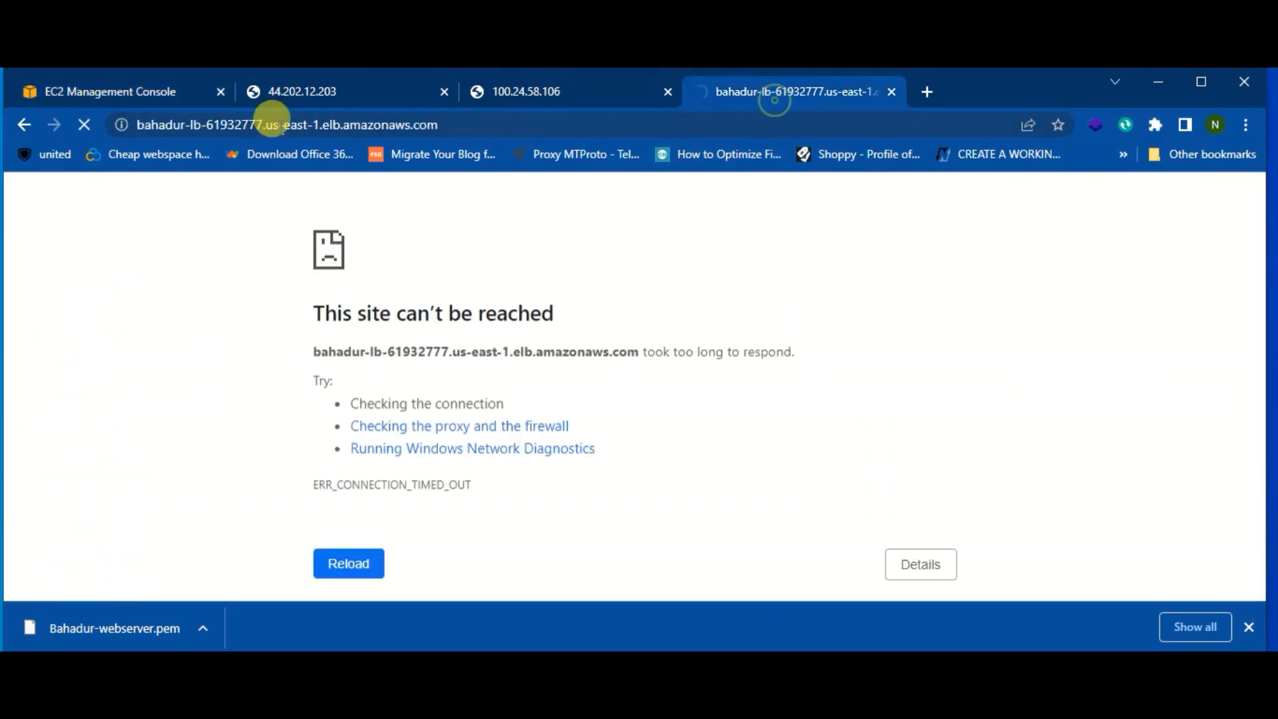
left_click(82, 125)
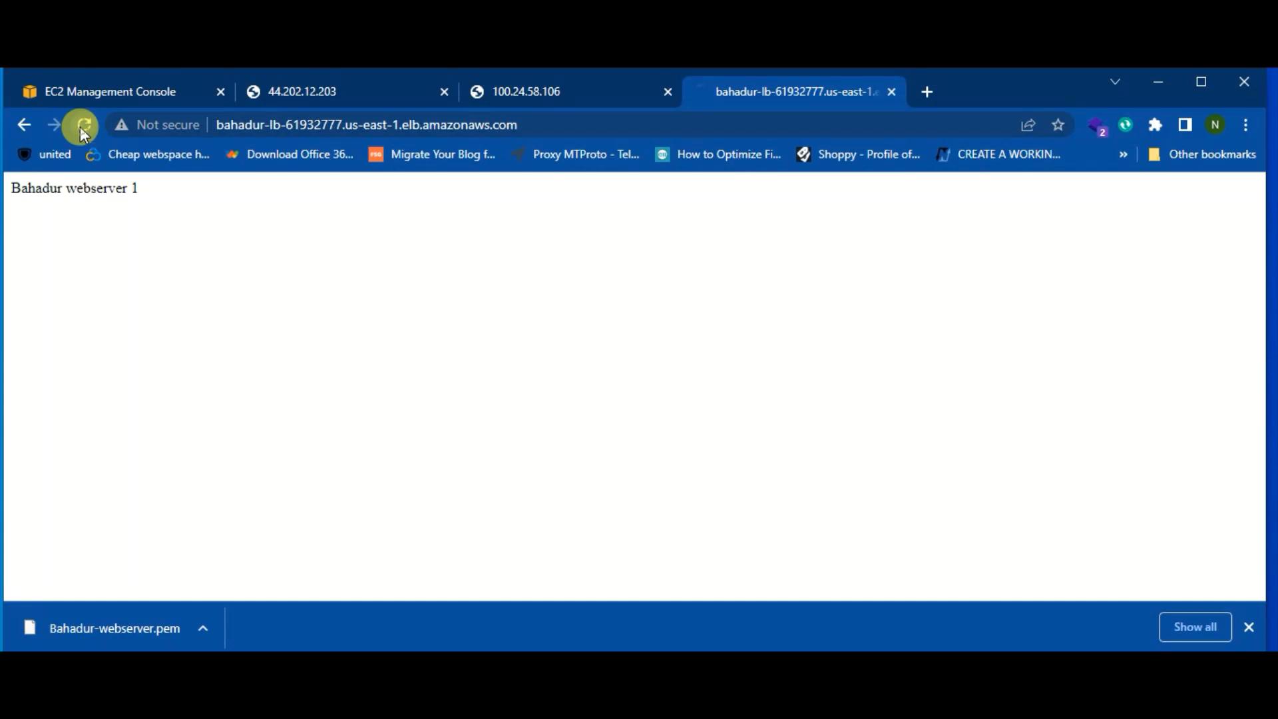
left_click(83, 125)
left_click(82, 126)
left_click(82, 126)
left_click(82, 126)
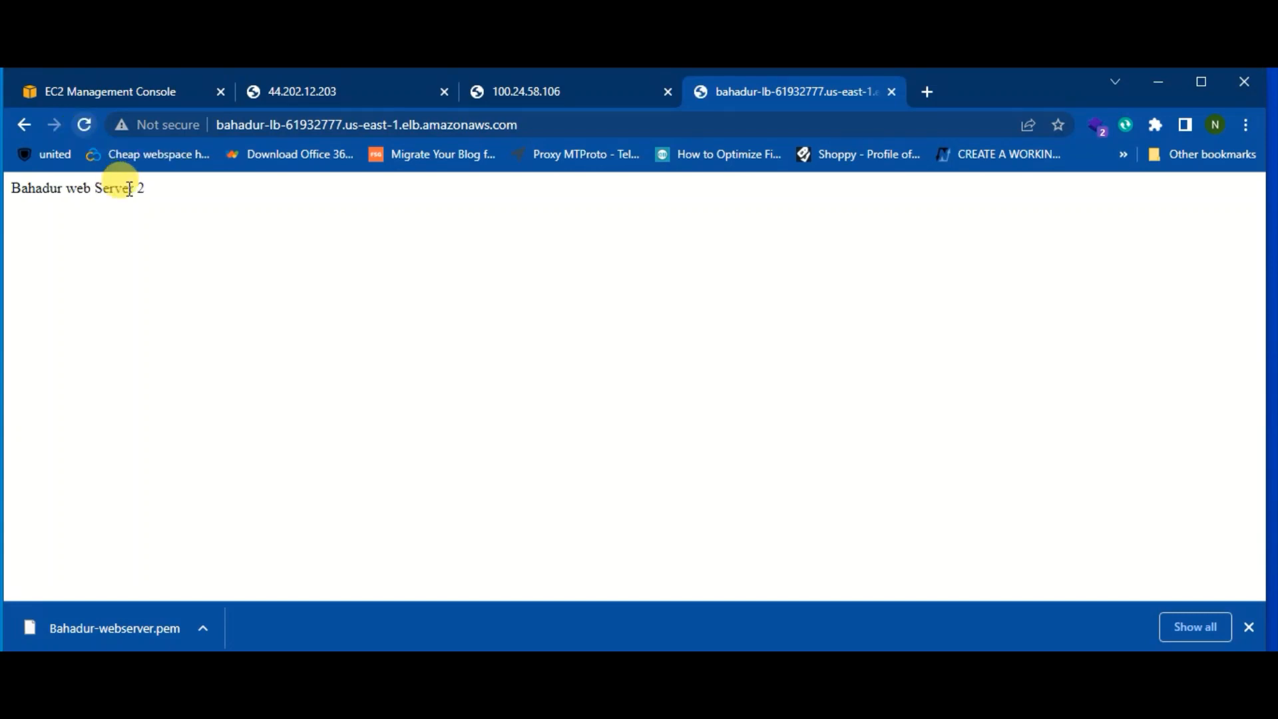
Keep reloading the load balancer's page, check which server's text it returns, and revisit both web servers' own pages.
left_click_drag(181, 198, 18, 199)
left_click(147, 232)
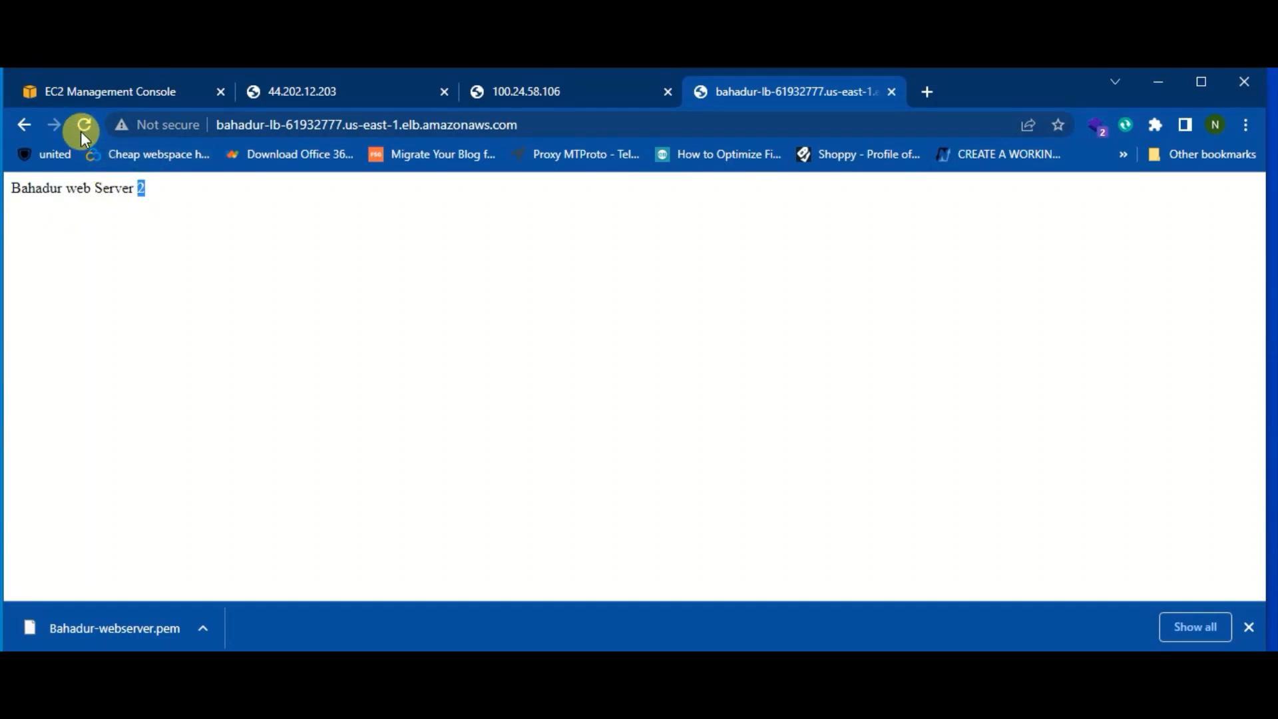
left_click(81, 130)
triple_click(138, 217)
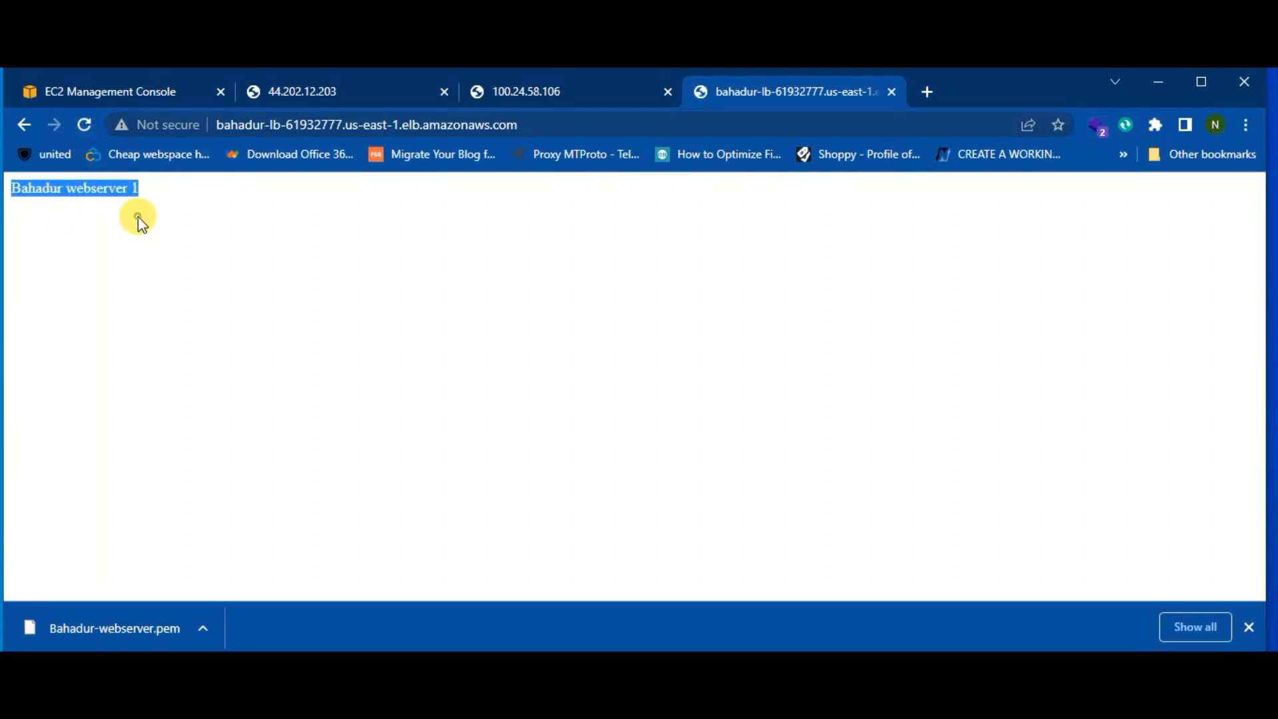
left_click(88, 131)
left_click(85, 127)
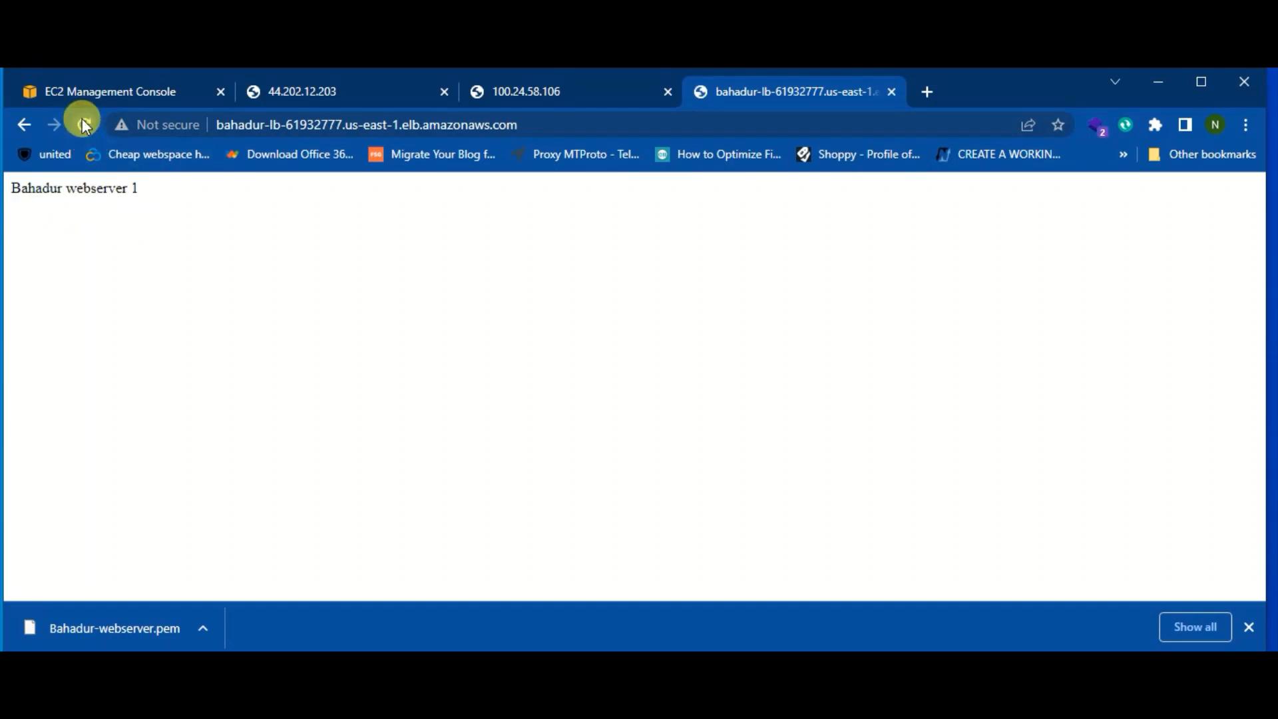
left_click(85, 126)
left_click(85, 125)
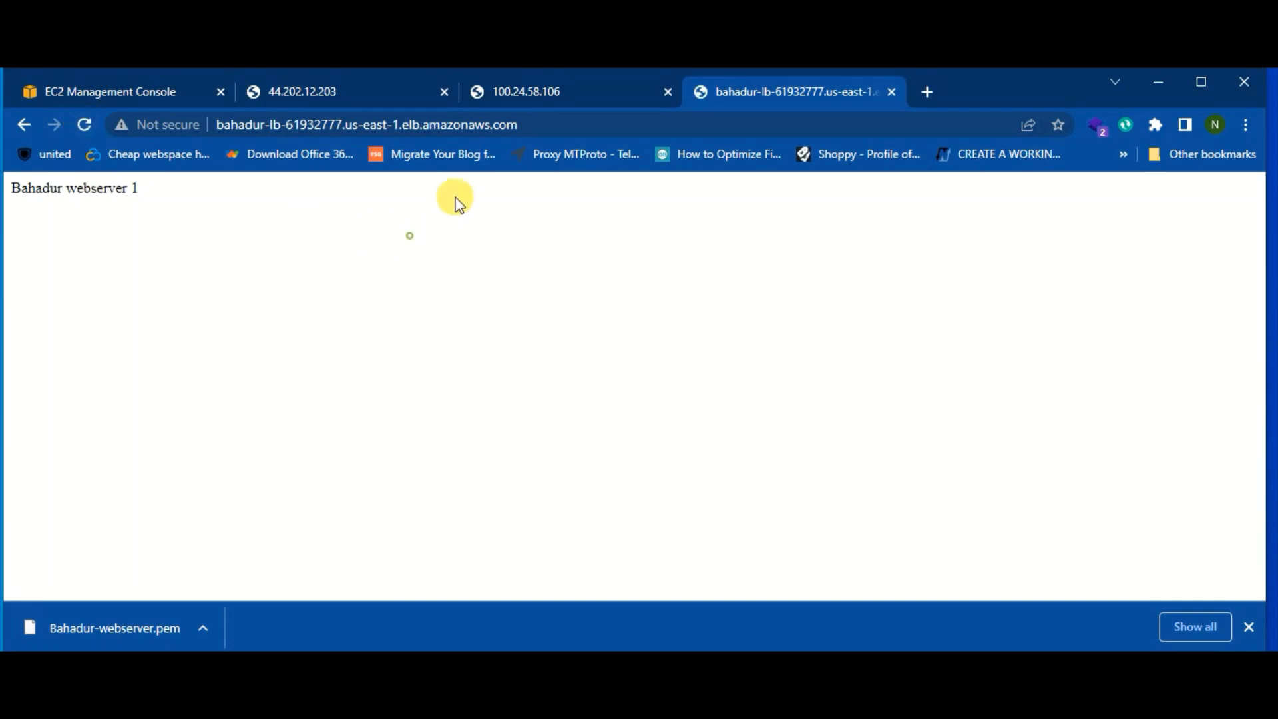
left_click(529, 92)
left_click(349, 88)
Return to the EC2 console and allocate an Elastic IP address from Amazon's IPv4 pool in the us-east-1 network border group.
left_click(166, 91)
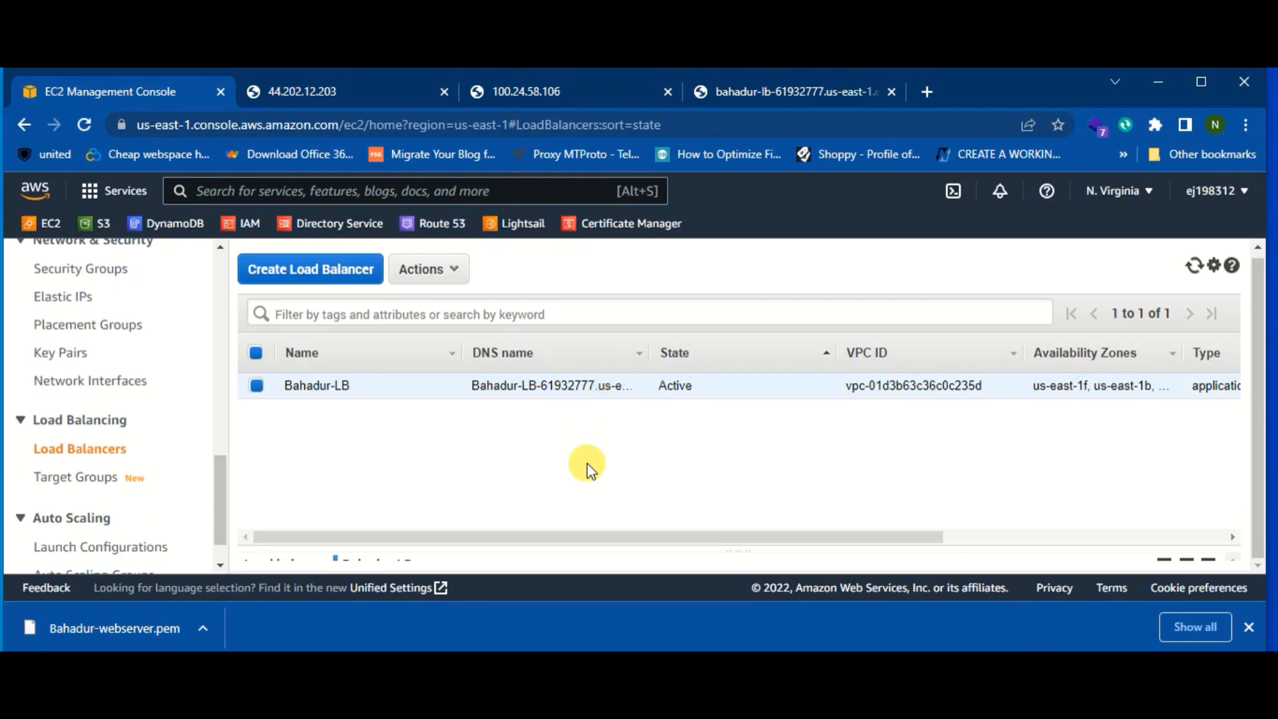
scroll(157, 506, "up", 3)
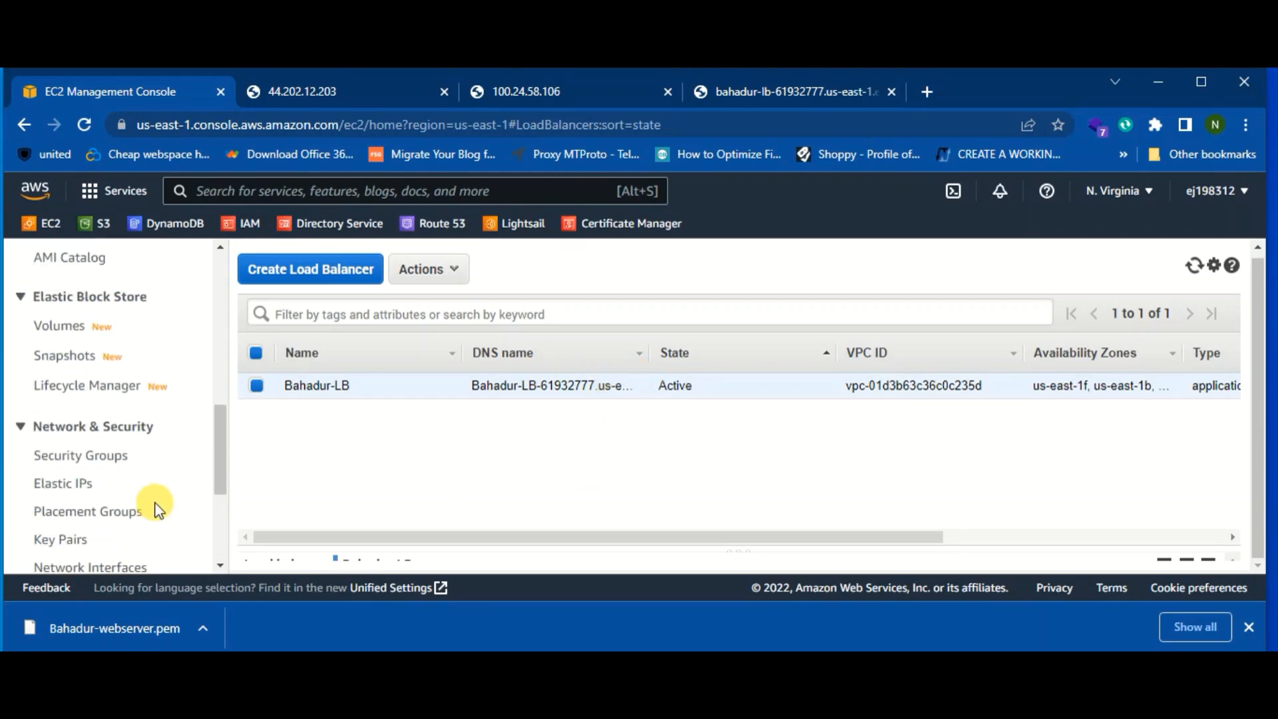
left_click(76, 485)
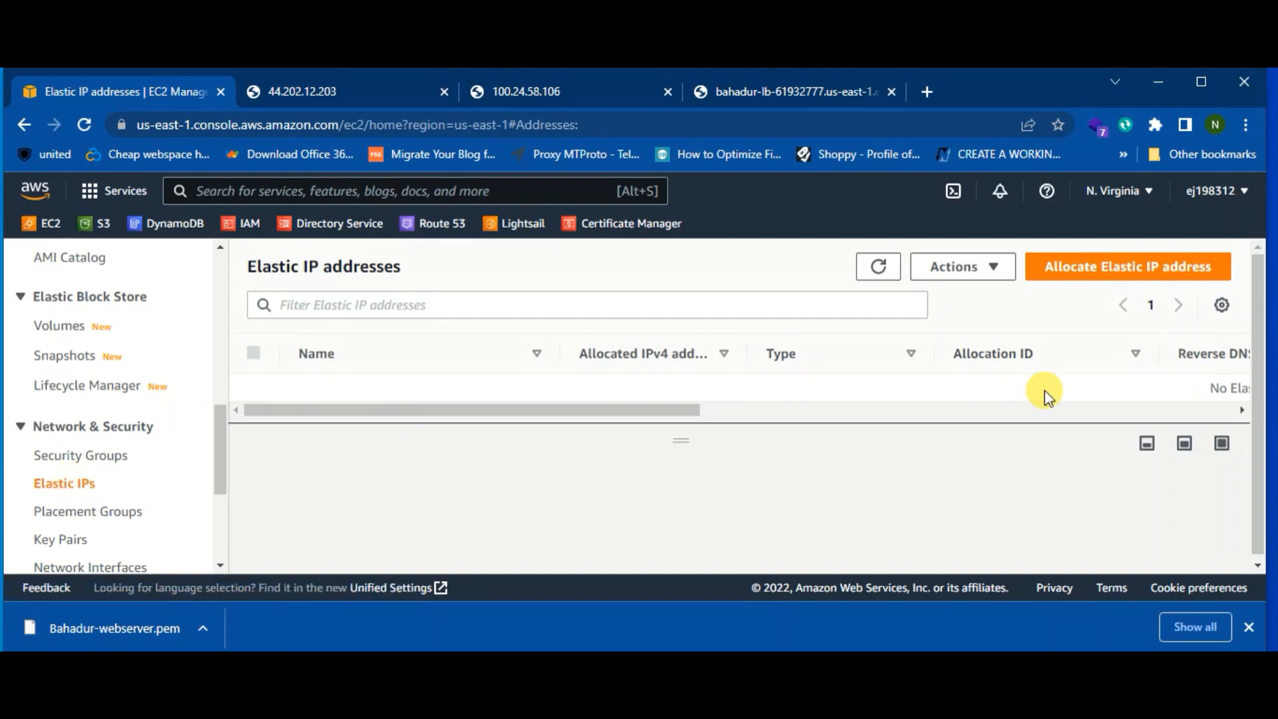
left_click(1132, 273)
scroll(470, 380, "down", 2)
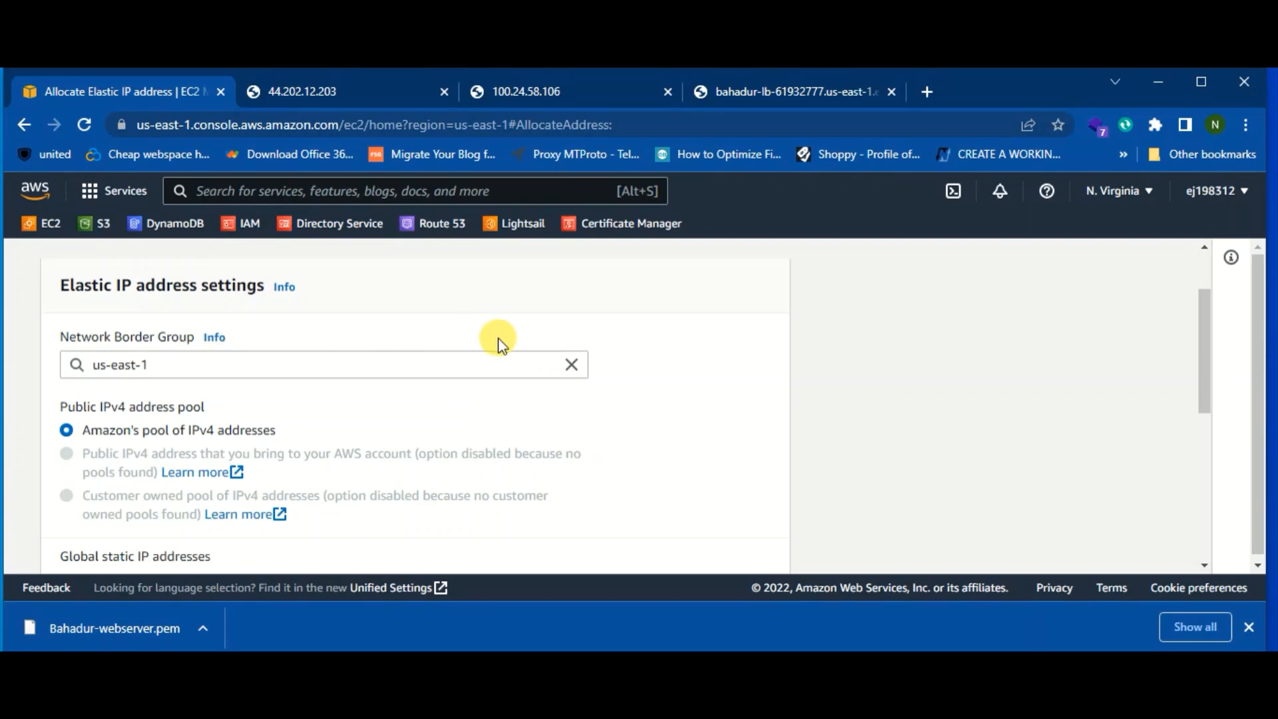
scroll(488, 360, "down", 4)
scroll(381, 352, "down", 2)
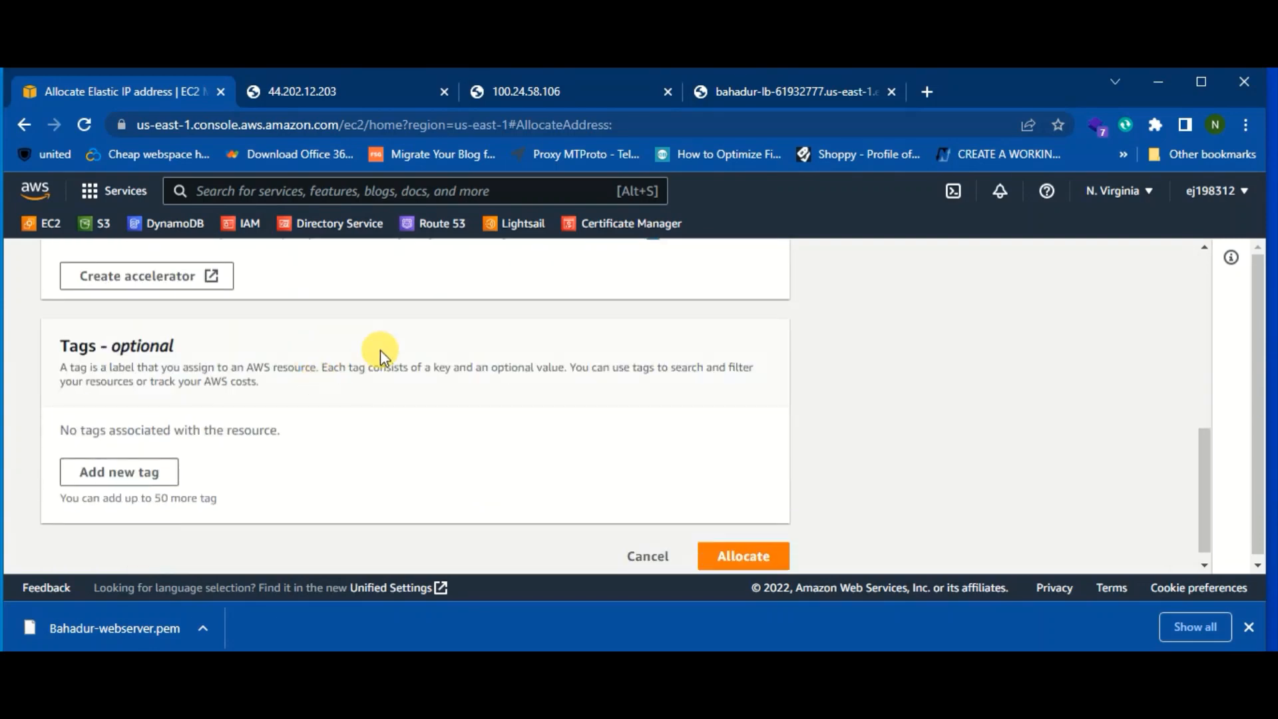
left_click(730, 556)
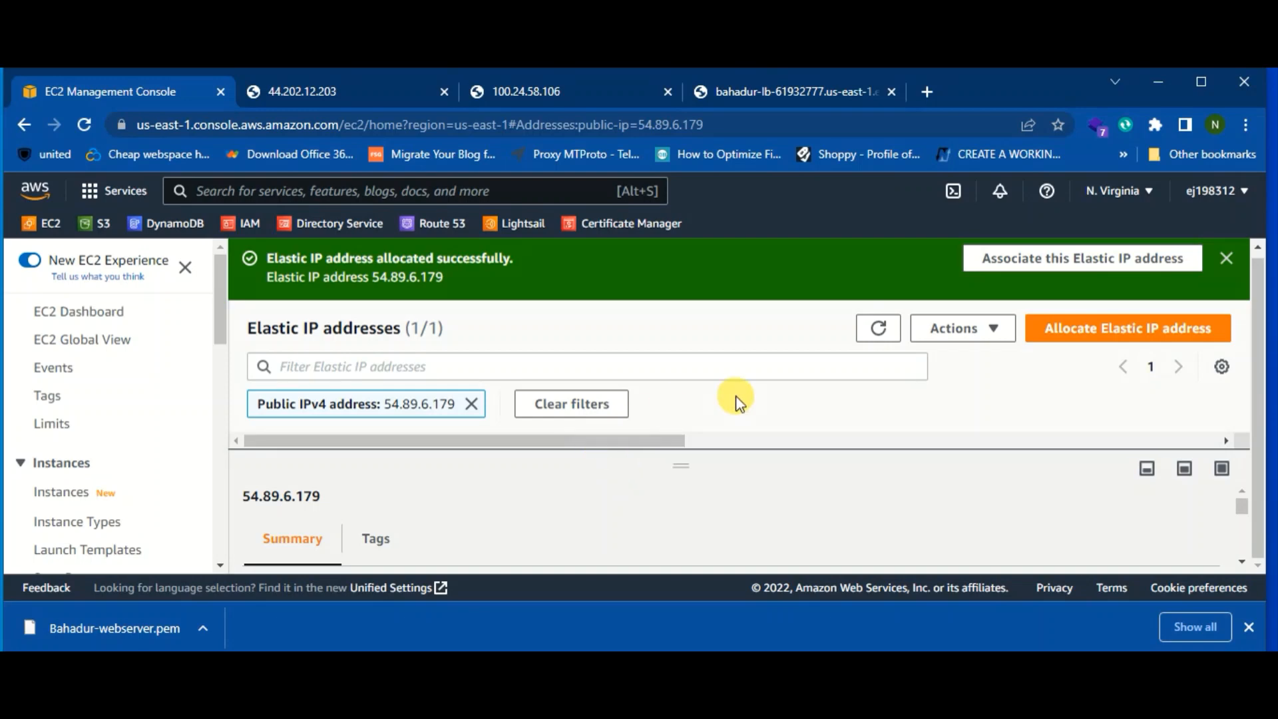
Enlarge the new Elastic IP address's details area and look through its summary.
scroll(708, 517, "down", 5)
scroll(699, 506, "up", 2)
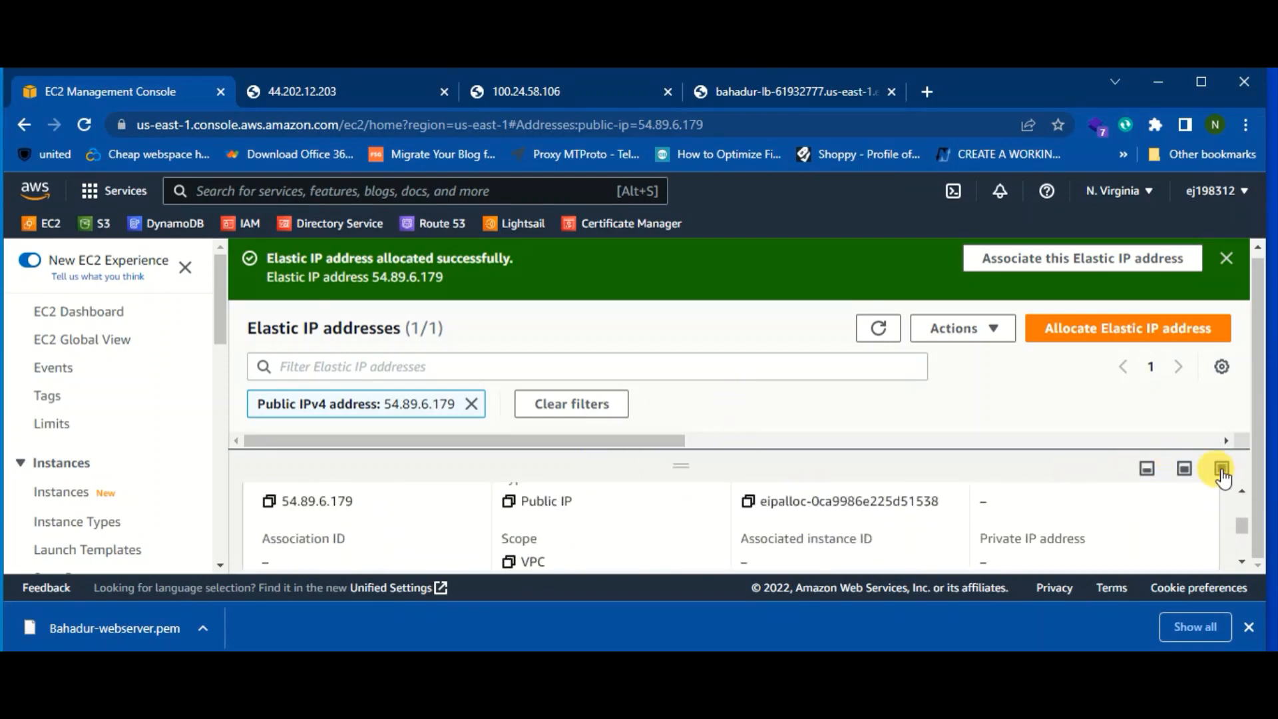
left_click(1221, 470)
scroll(861, 469, "up", 1)
scroll(861, 469, "up", 2)
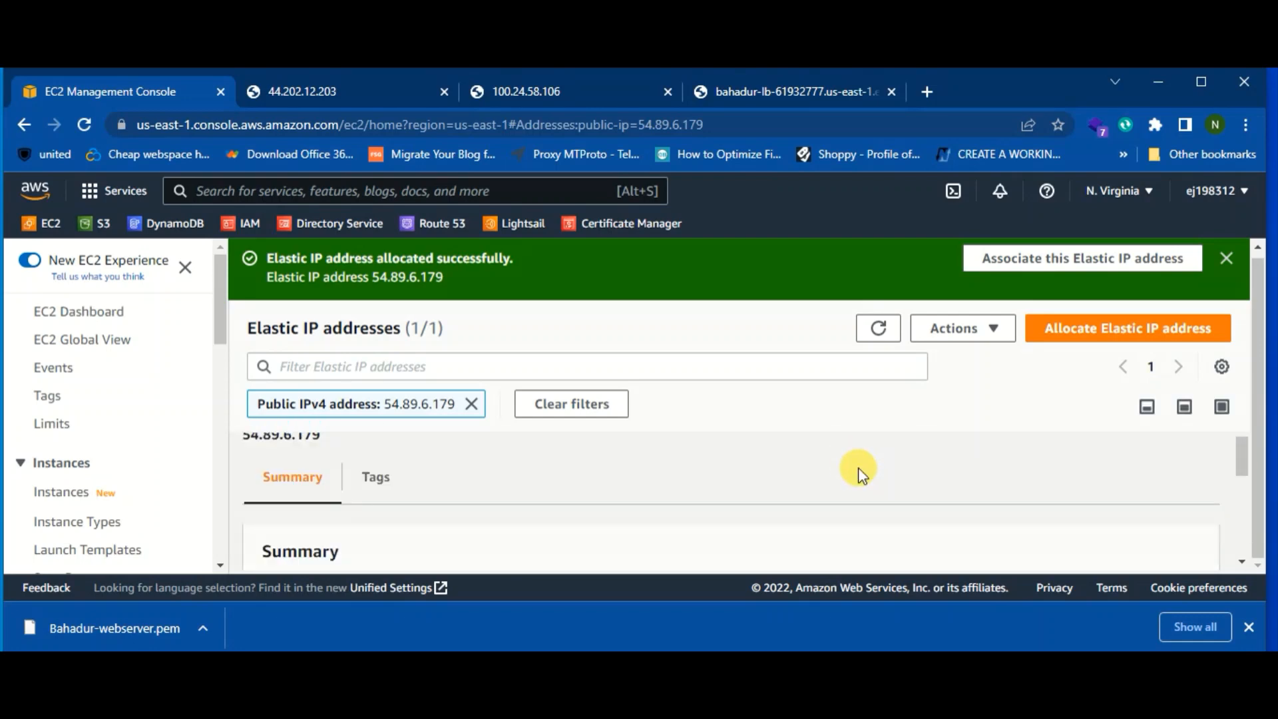
scroll(861, 472, "down", 3)
scroll(861, 472, "down", 3)
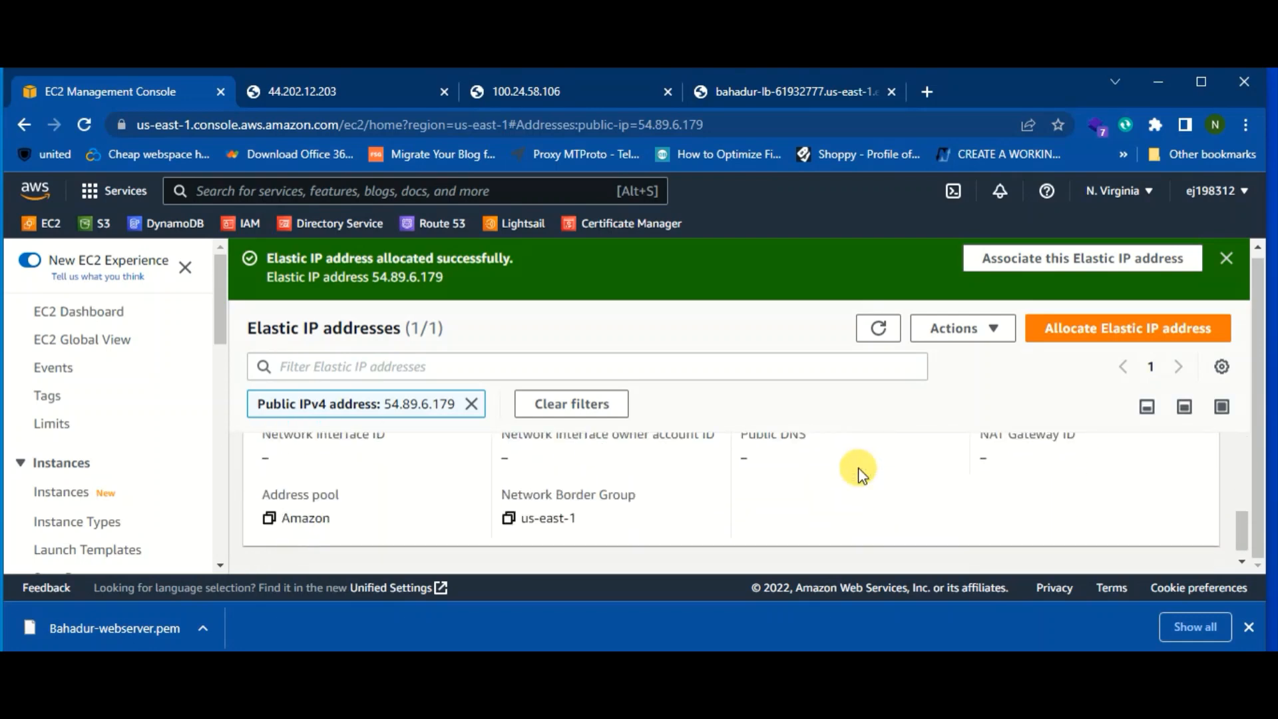
scroll(859, 470, "up", 5)
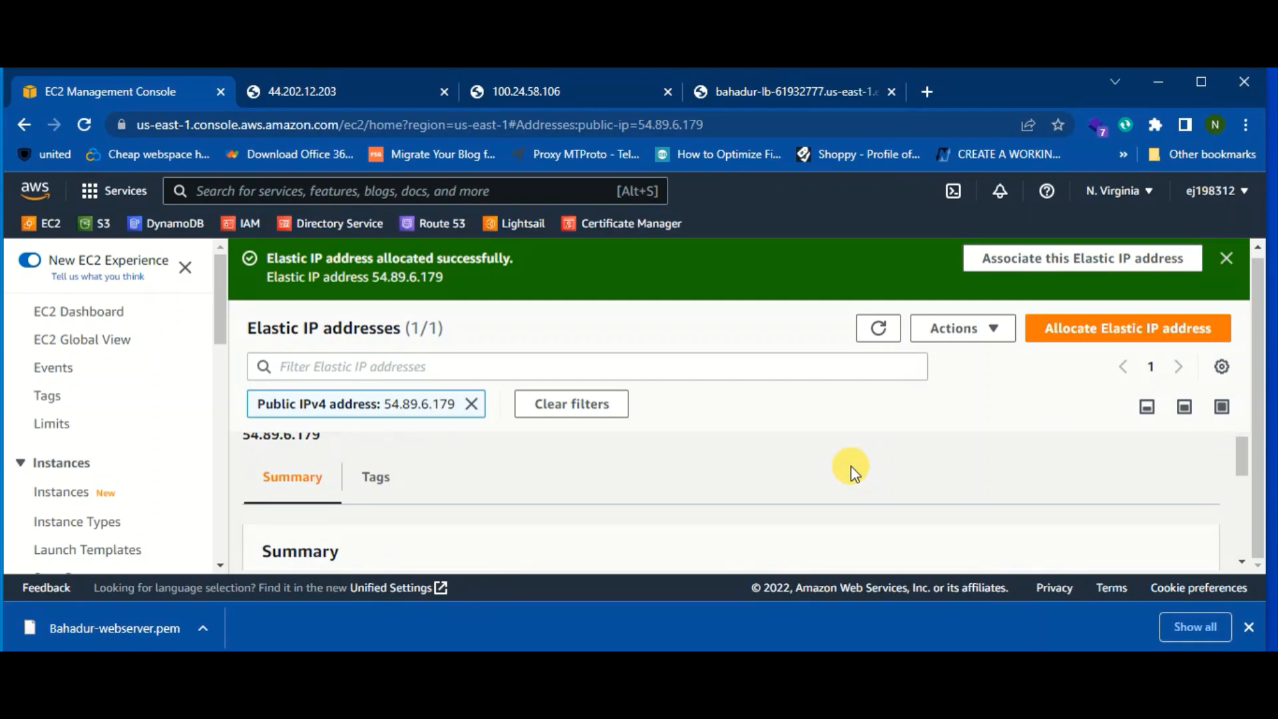
Associate the Elastic IP address 54.89.6.179 with the Bahadur-Webserver1 instance and allow it to be reassociated.
left_click(995, 328)
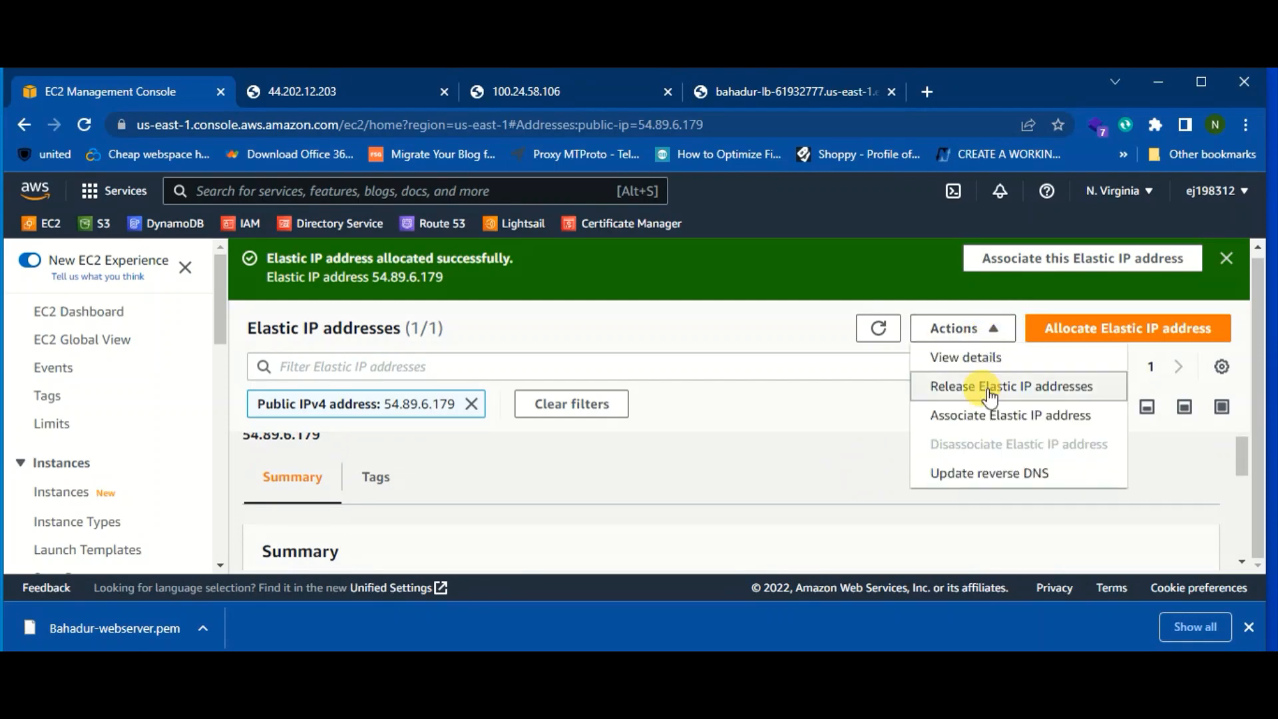
left_click(991, 416)
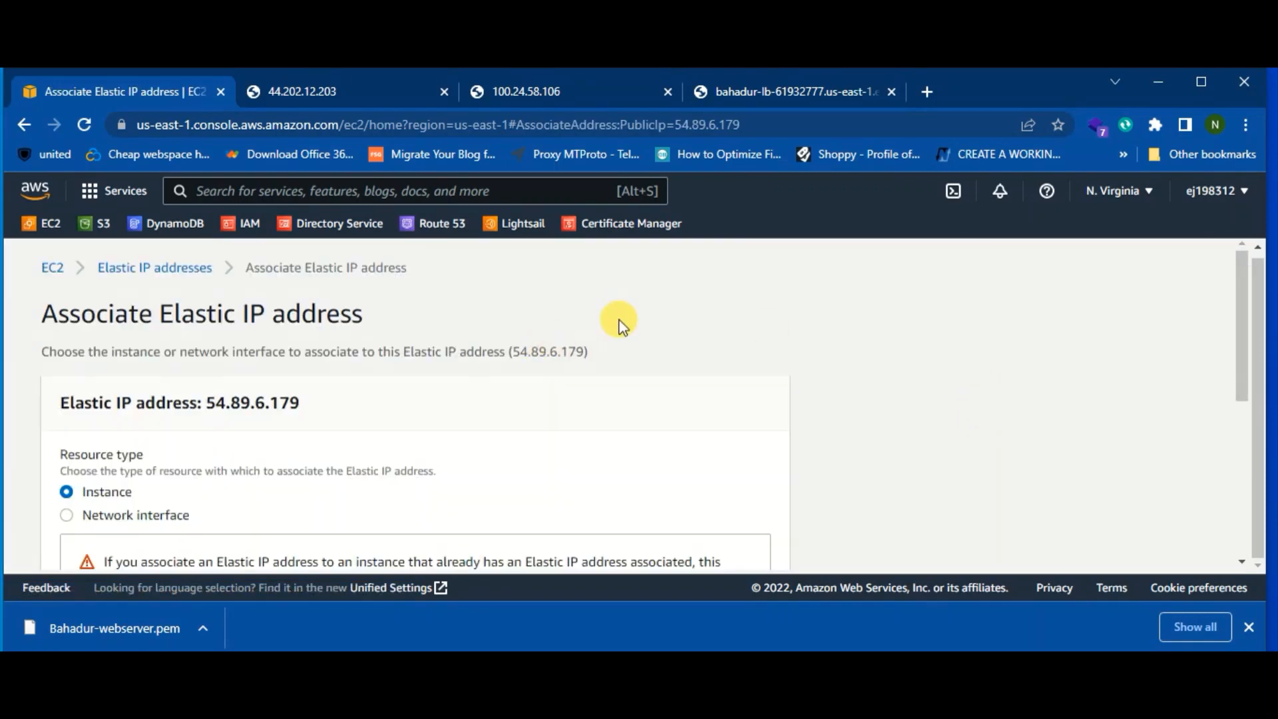
scroll(223, 391, "down", 3)
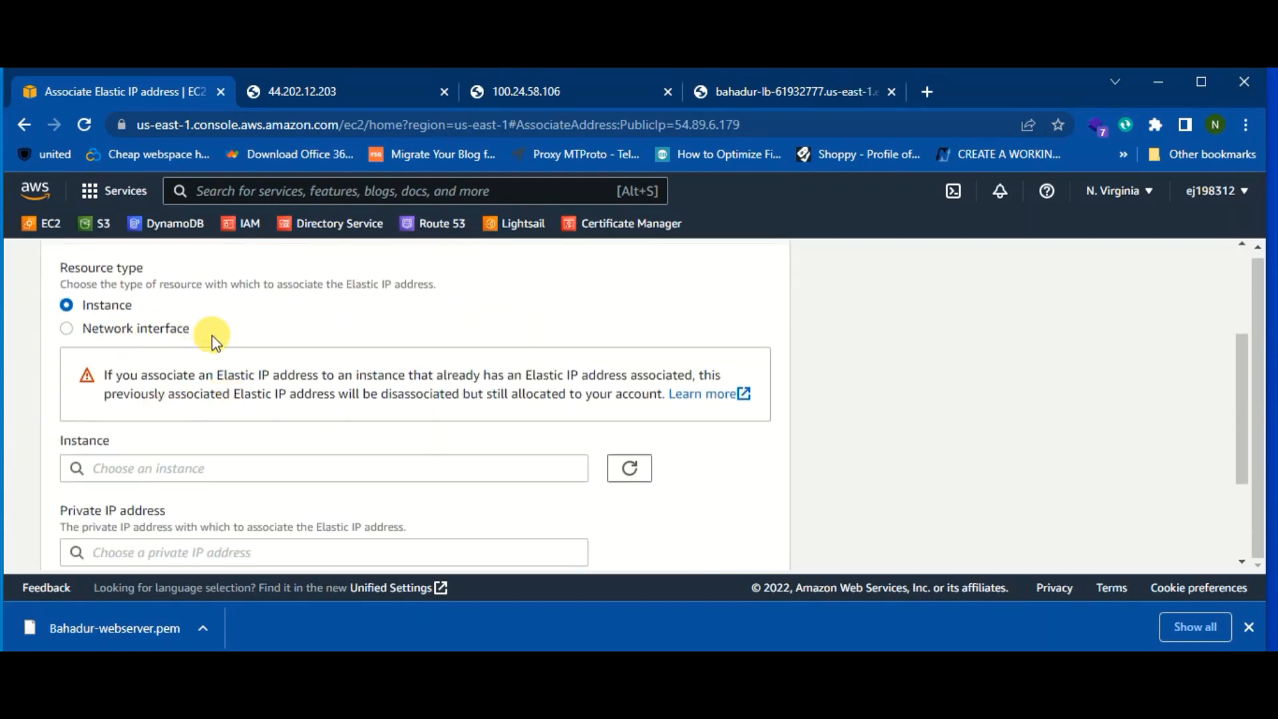
scroll(233, 386, "down", 2)
left_click(556, 373)
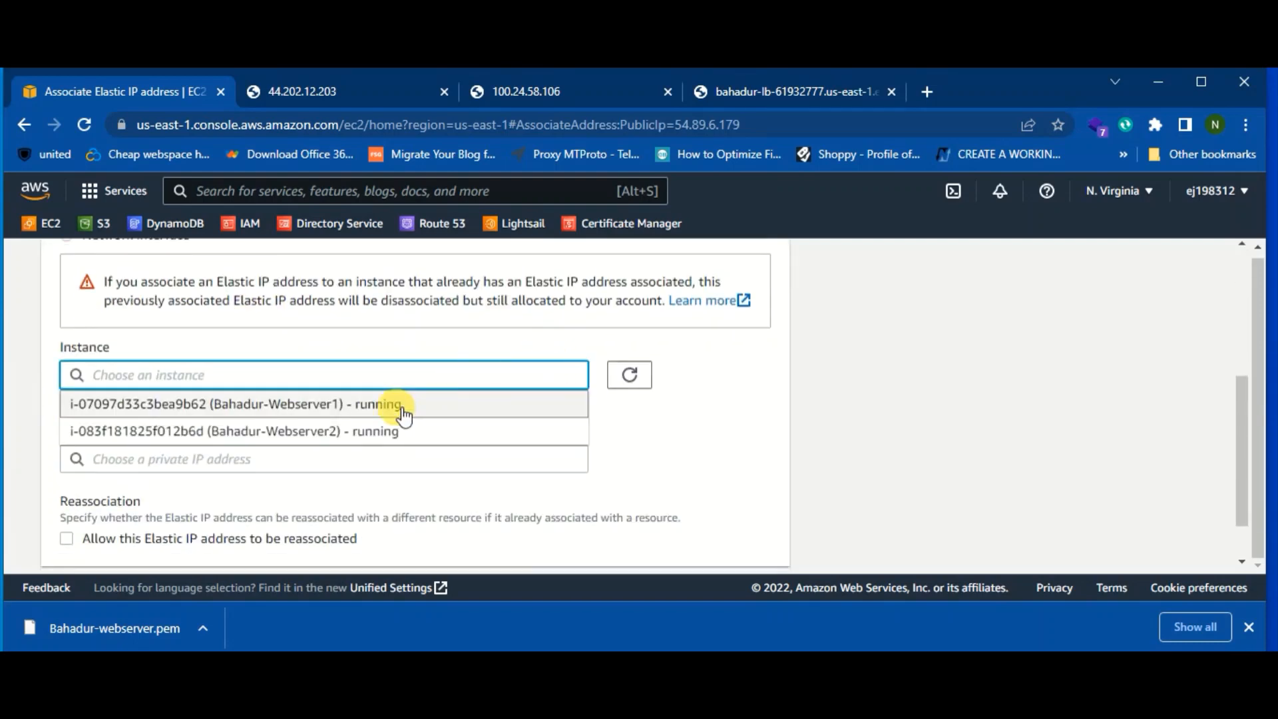
left_click(304, 410)
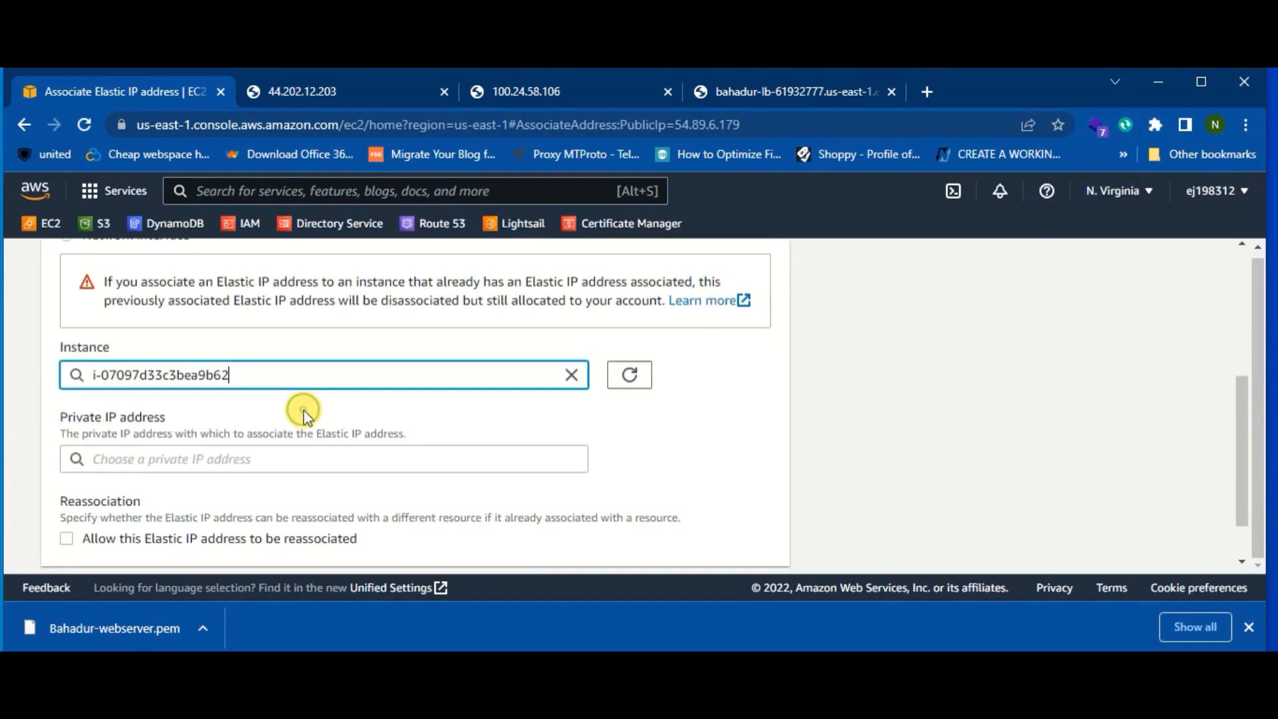
scroll(350, 433, "down", 1)
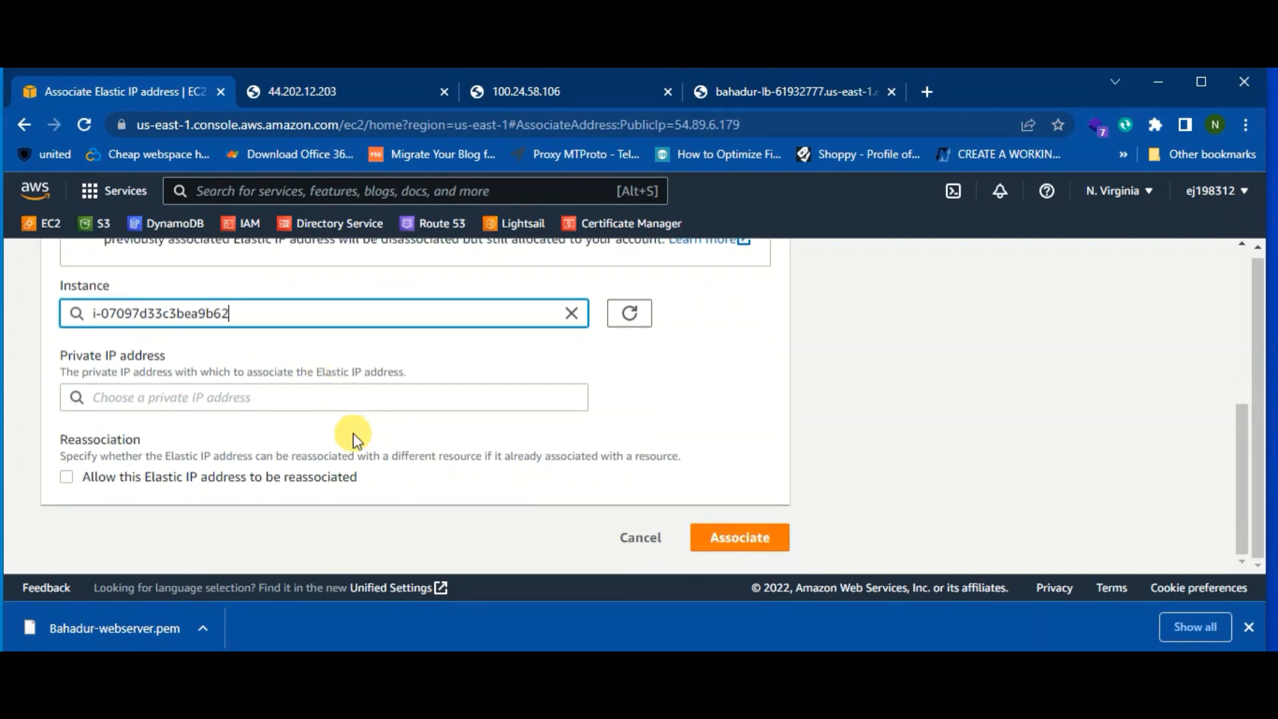
left_click(332, 477)
left_click(736, 538)
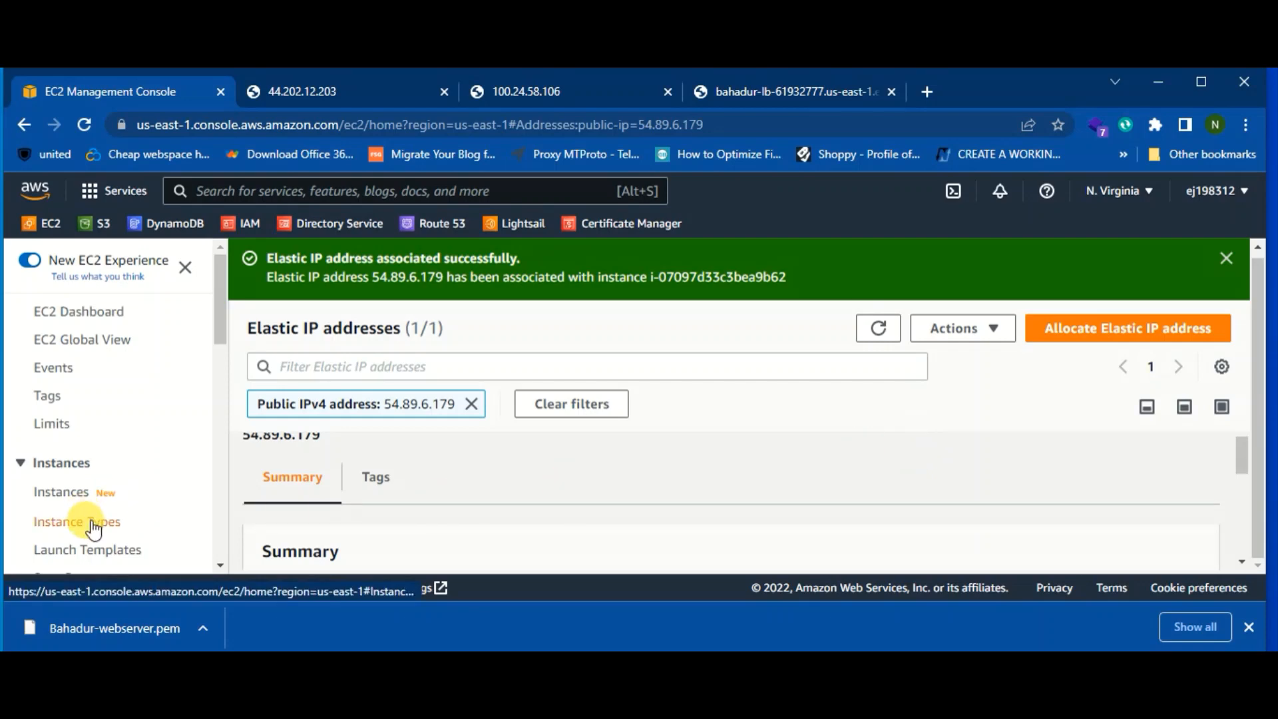
Open the instances list, select Bahadur-Webserver1 and look through its details for the Elastic IP address.
left_click(66, 498)
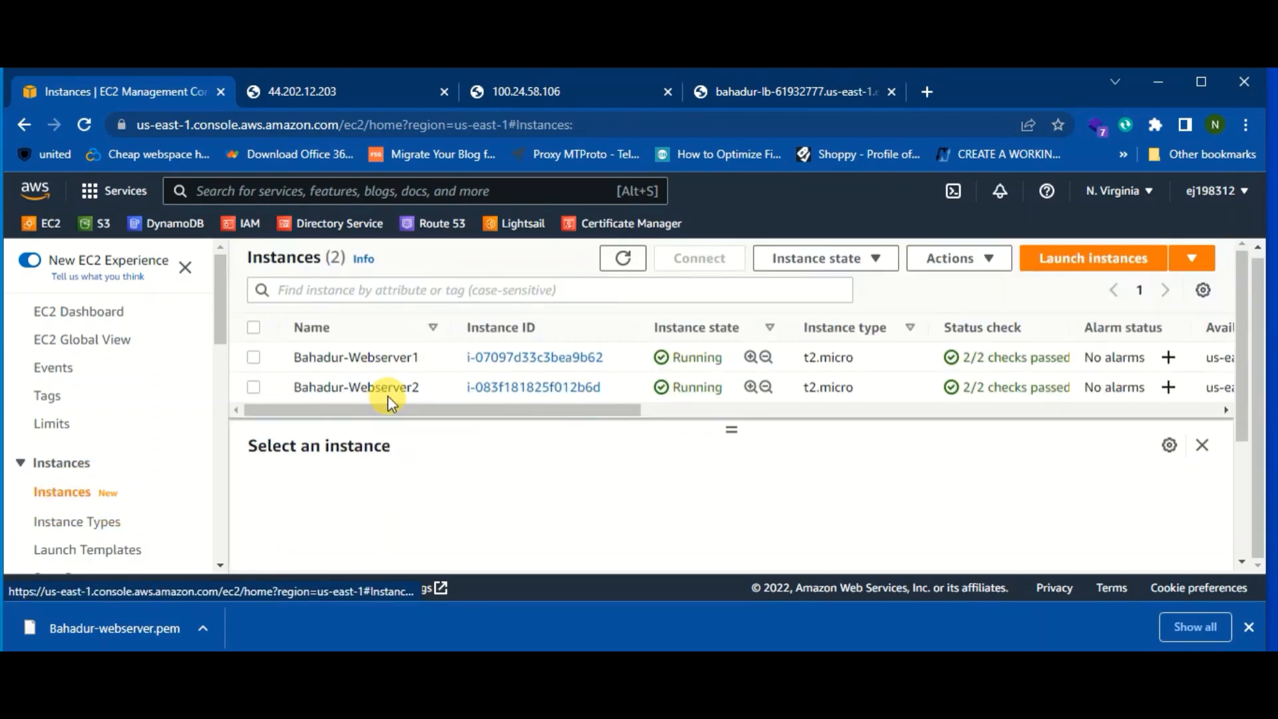
left_click(346, 368)
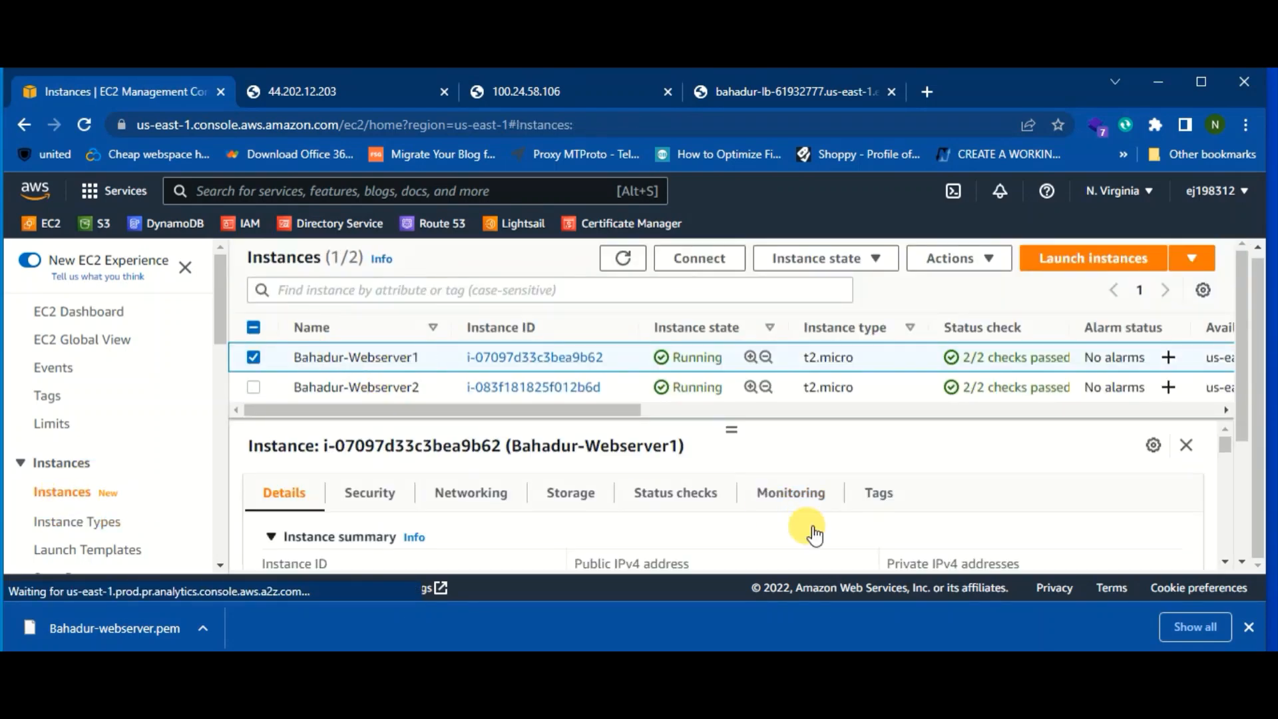
scroll(812, 531, "down", 2)
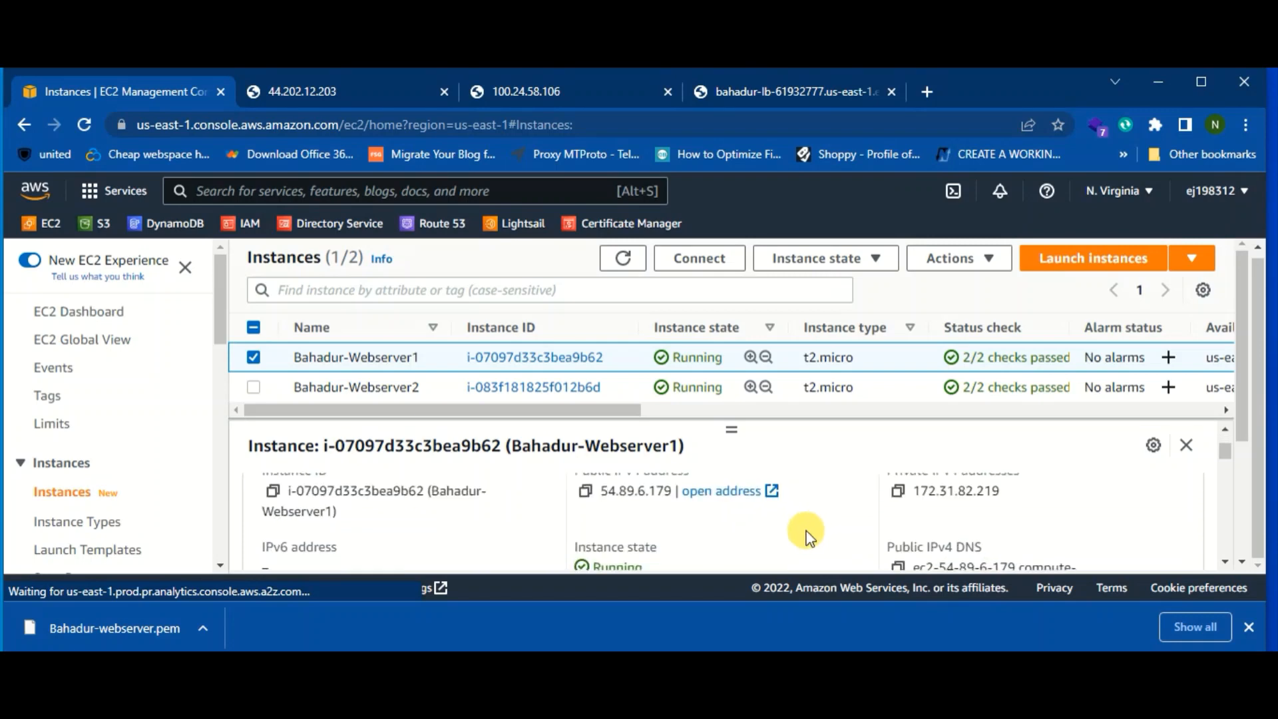
scroll(809, 531, "down", 4)
scroll(801, 536, "down", 5)
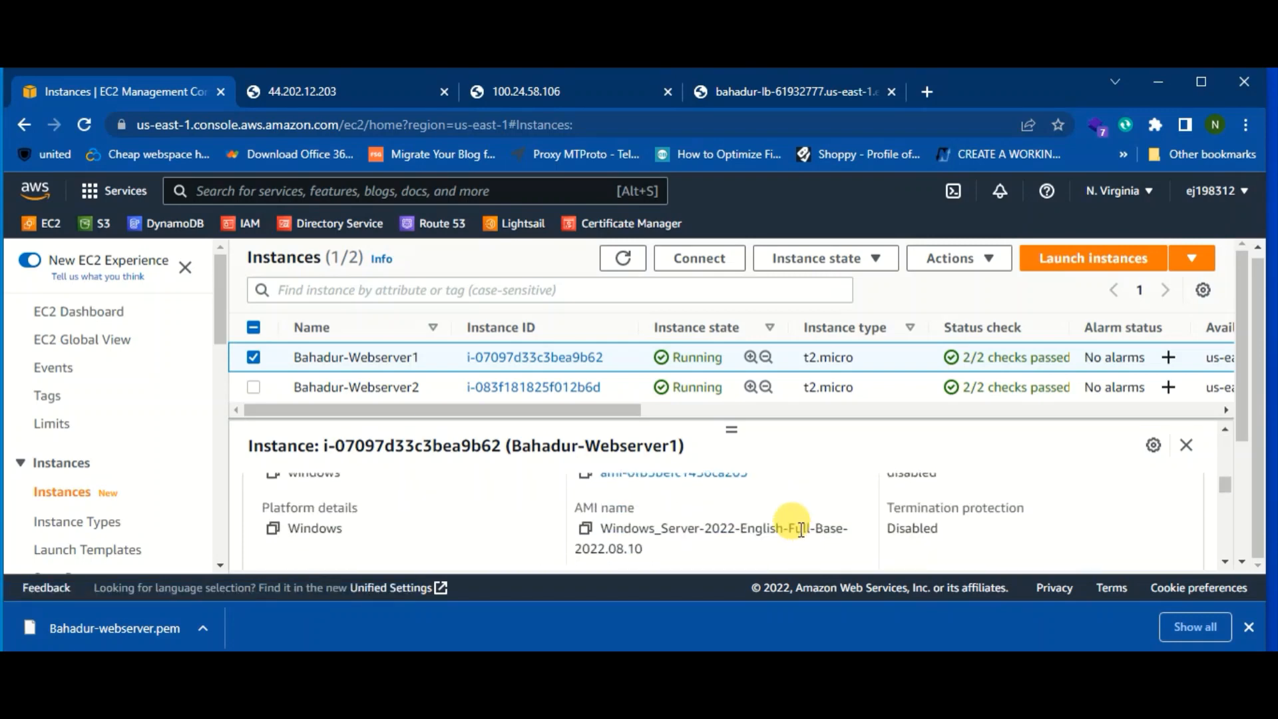
scroll(801, 536, "up", 6)
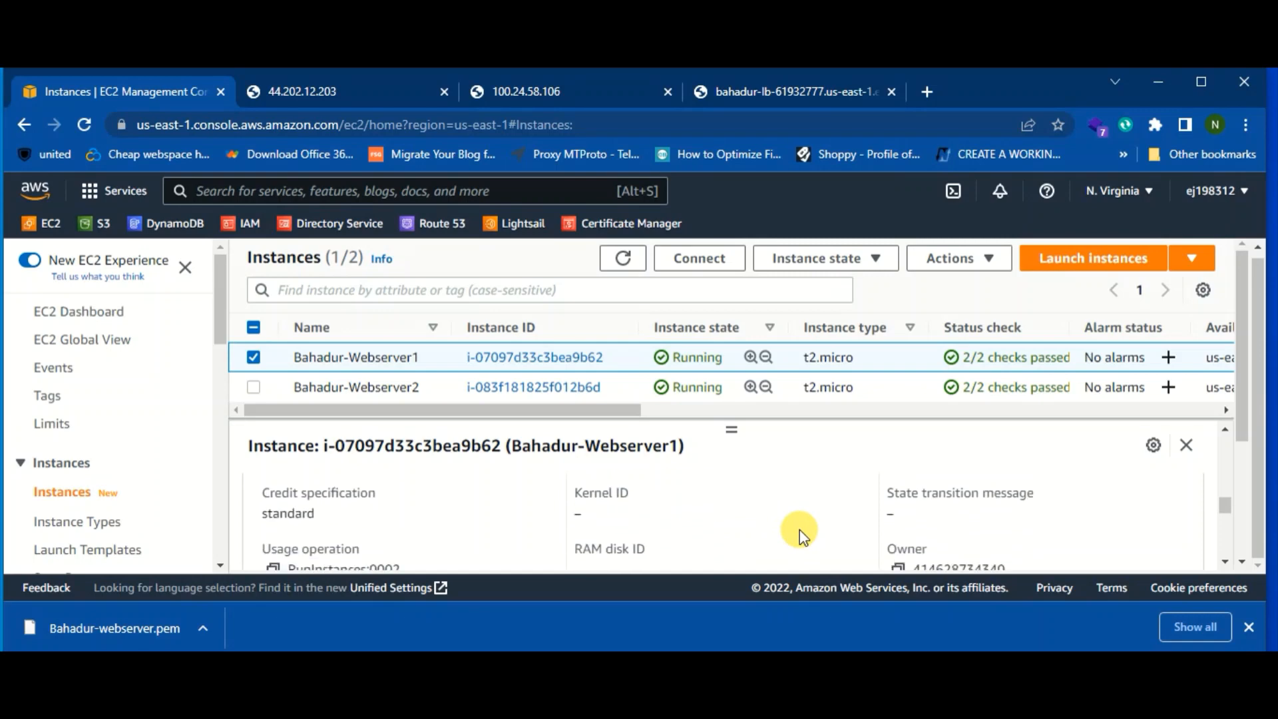
scroll(801, 536, "up", 2)
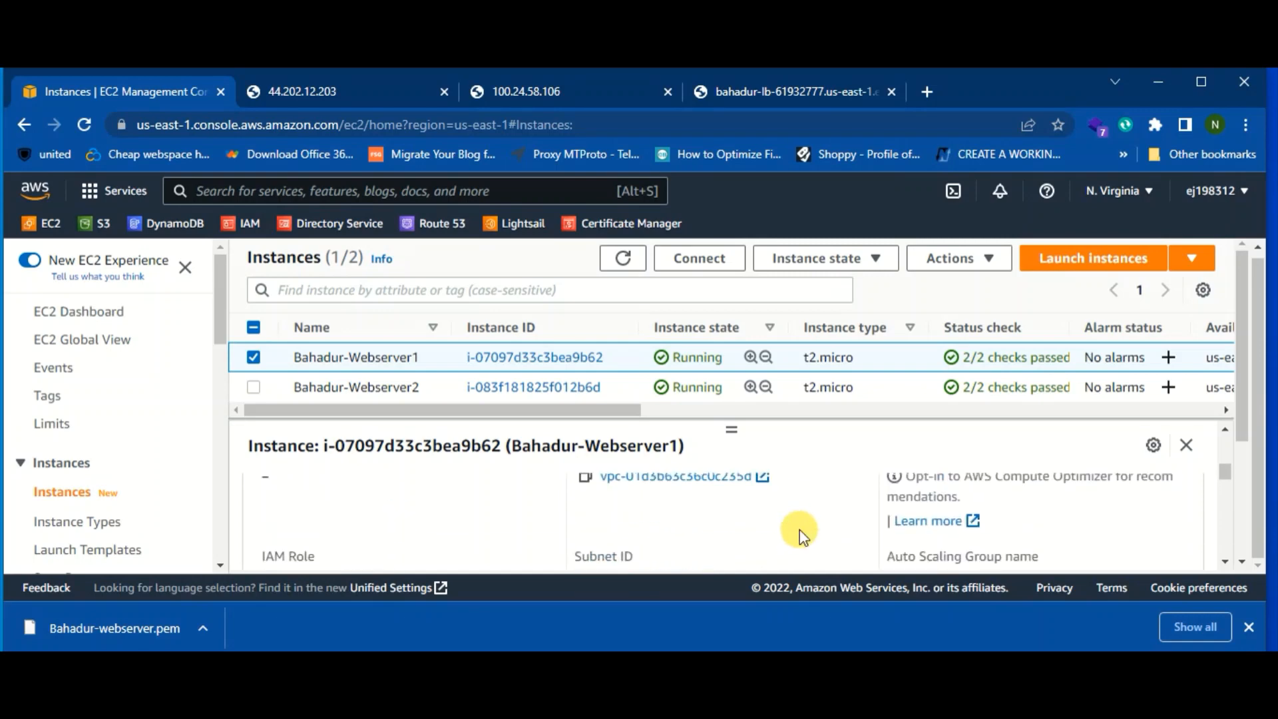
scroll(801, 536, "up", 2)
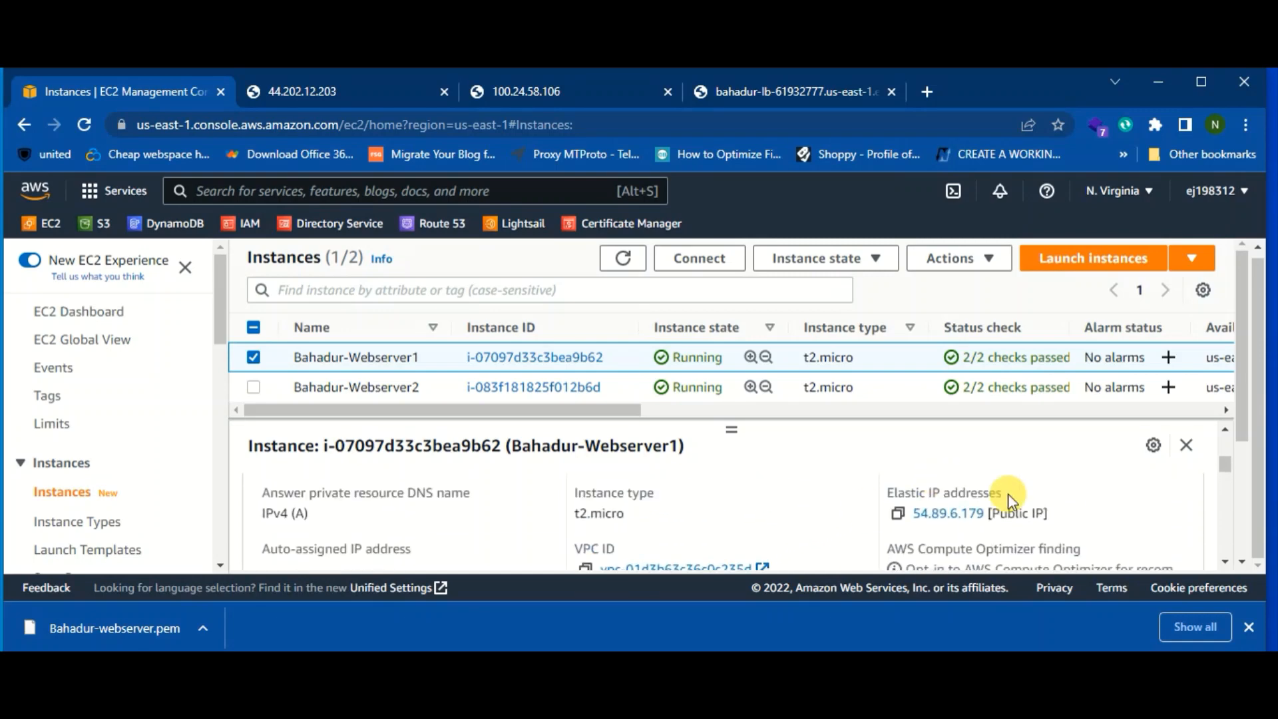
Copy Bahadur-Webserver1's Elastic IP address and open it in a new browser tab to check the page it serves.
left_click(896, 514)
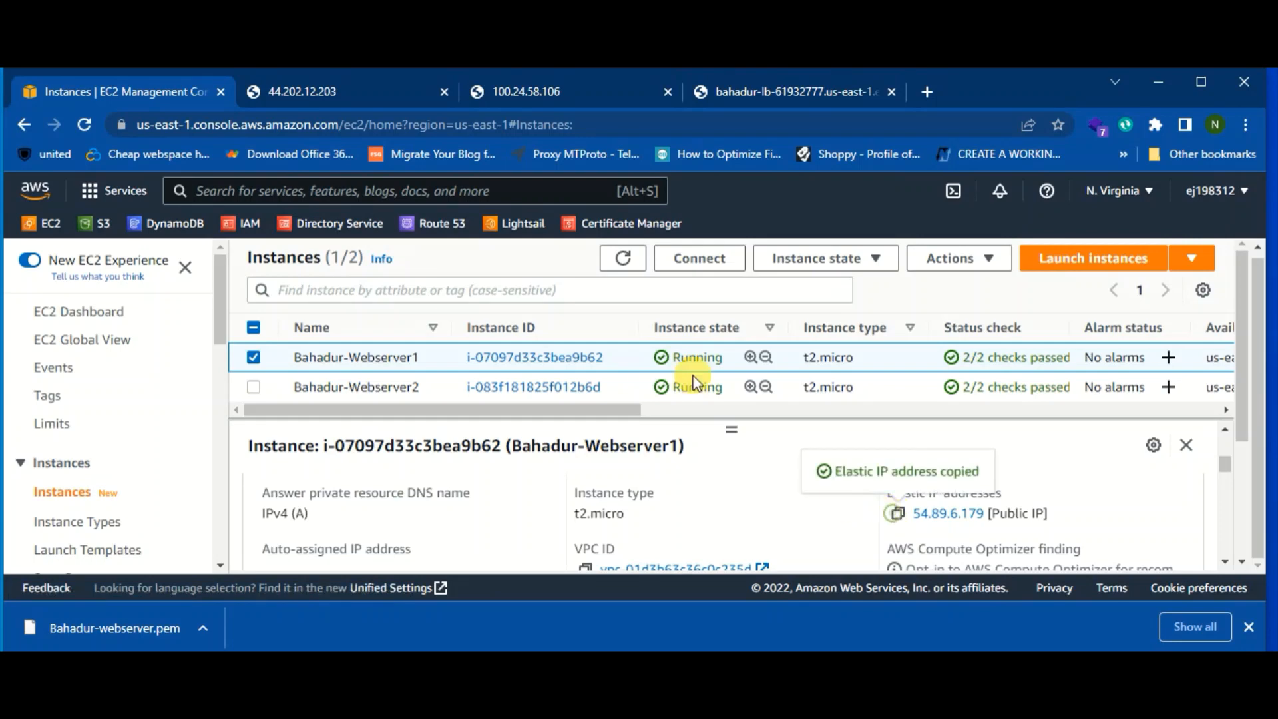
left_click(926, 91)
key("ctrl+v")
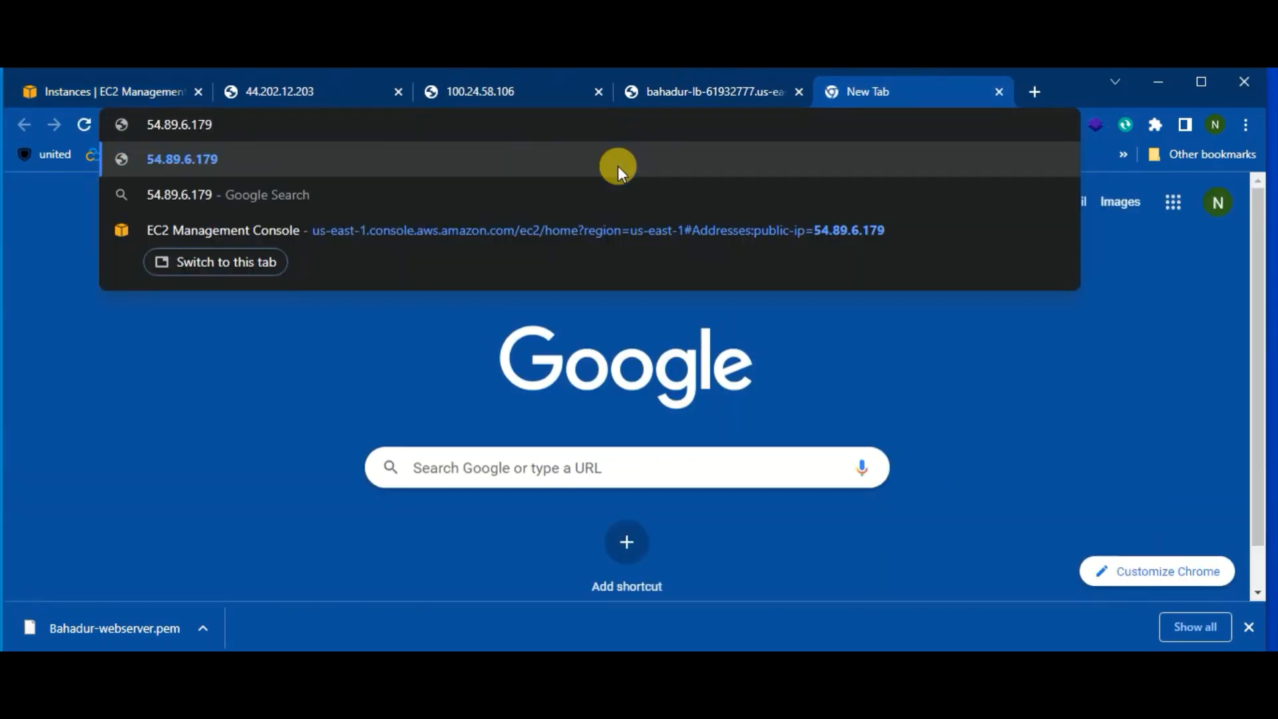
left_click(618, 166)
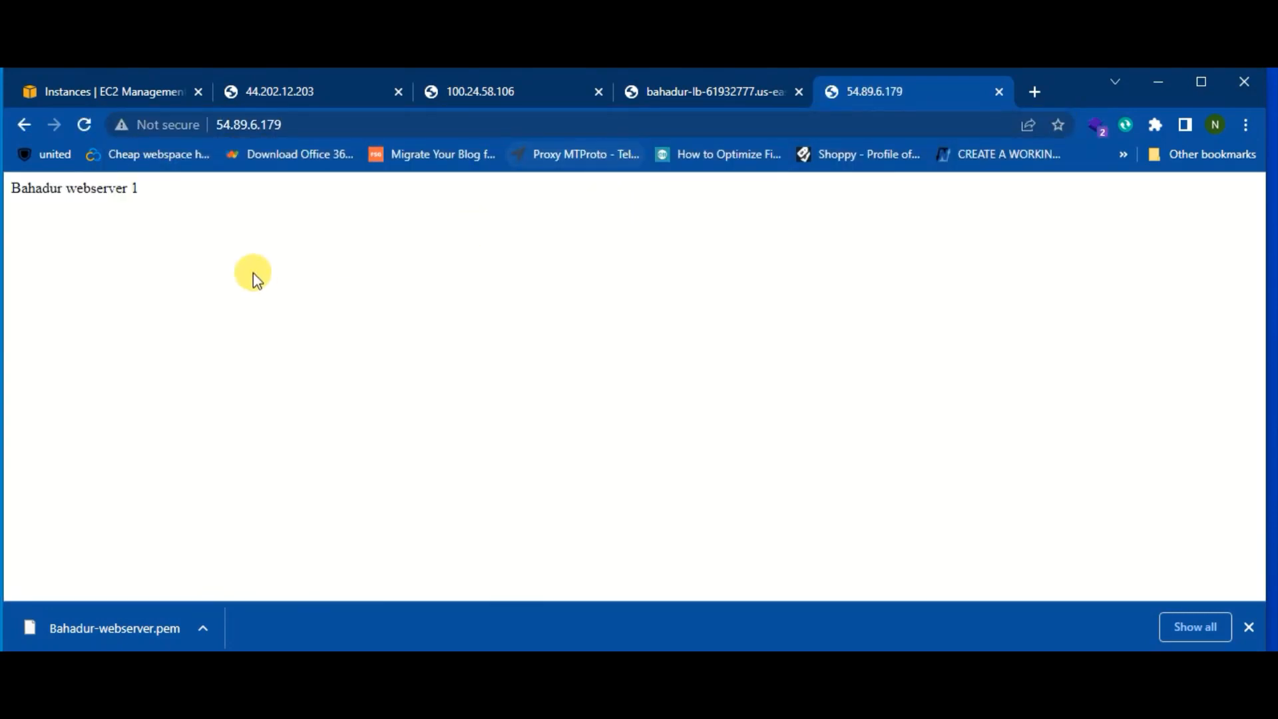
left_click_drag(238, 213, 24, 208)
Reload the page at Bahadur-Webserver1's former public address, 44.202.12.203, to test whether it still responds.
left_click(269, 93)
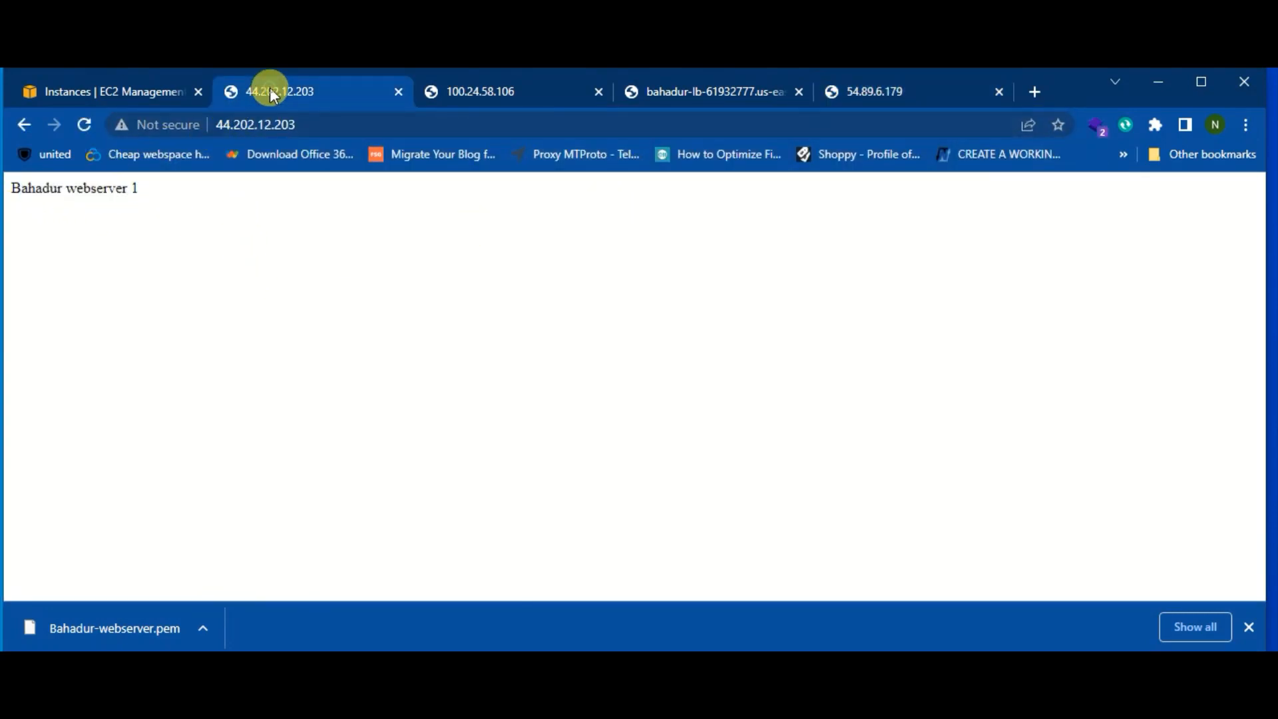
left_click(86, 127)
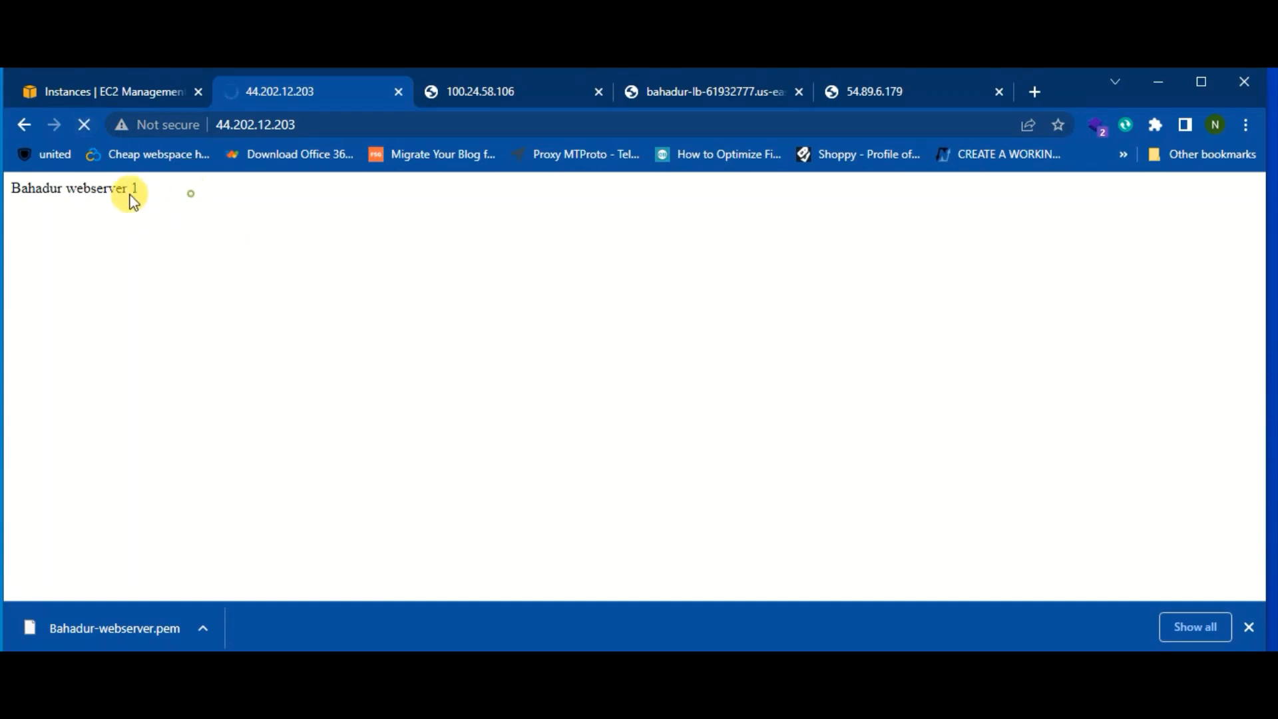
left_click_drag(127, 188, 209, 239)
key("ctrl+a")
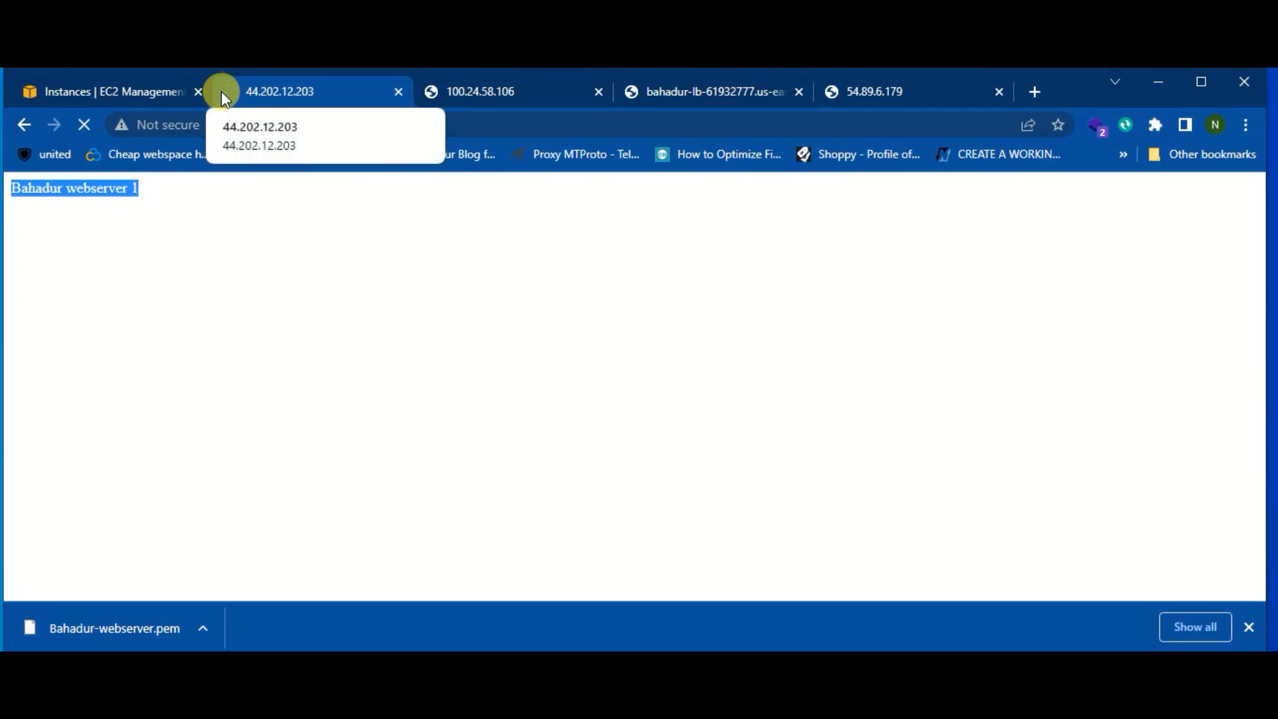
Revisit the Elastic IP page, switch to the load balancer's DNS page and reload it several times to test both servers' responses.
left_click(880, 99)
left_click(668, 100)
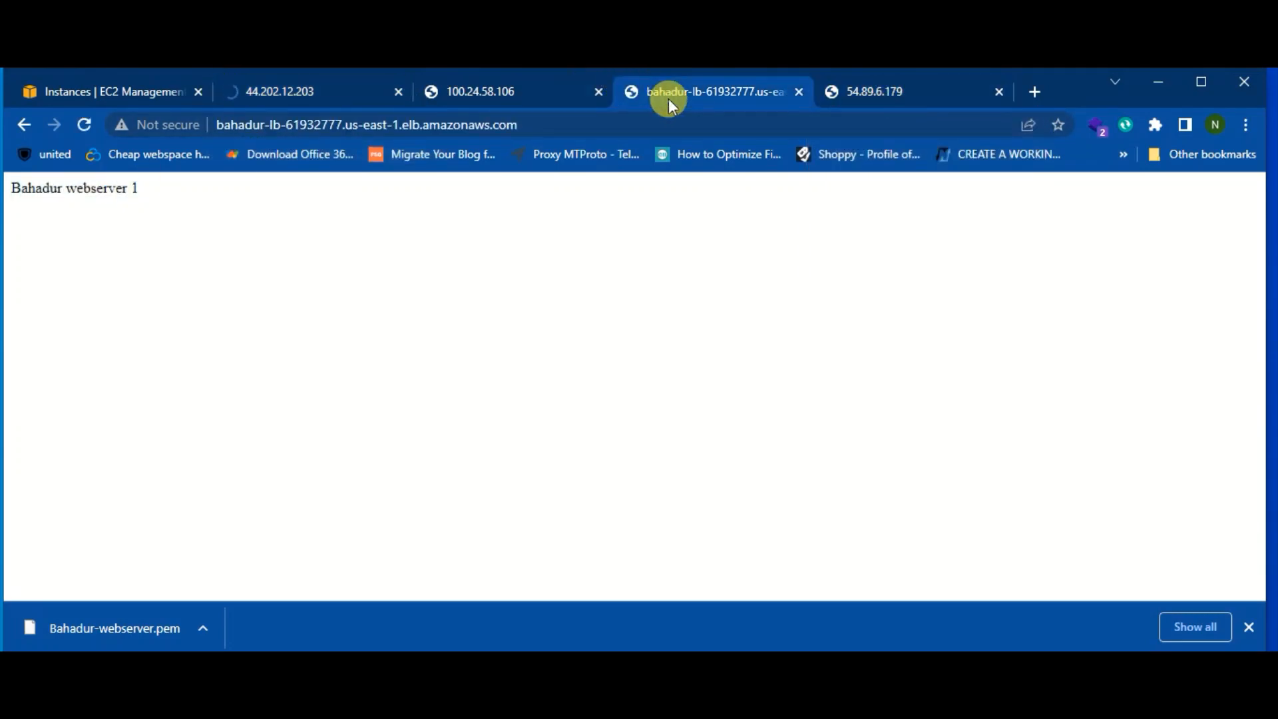
left_click(90, 130)
left_click(90, 129)
left_click(90, 129)
left_click(90, 129)
Close the 44.202.12.203 page and return to the page at 54.89.6.179.
left_click(357, 96)
left_click(400, 92)
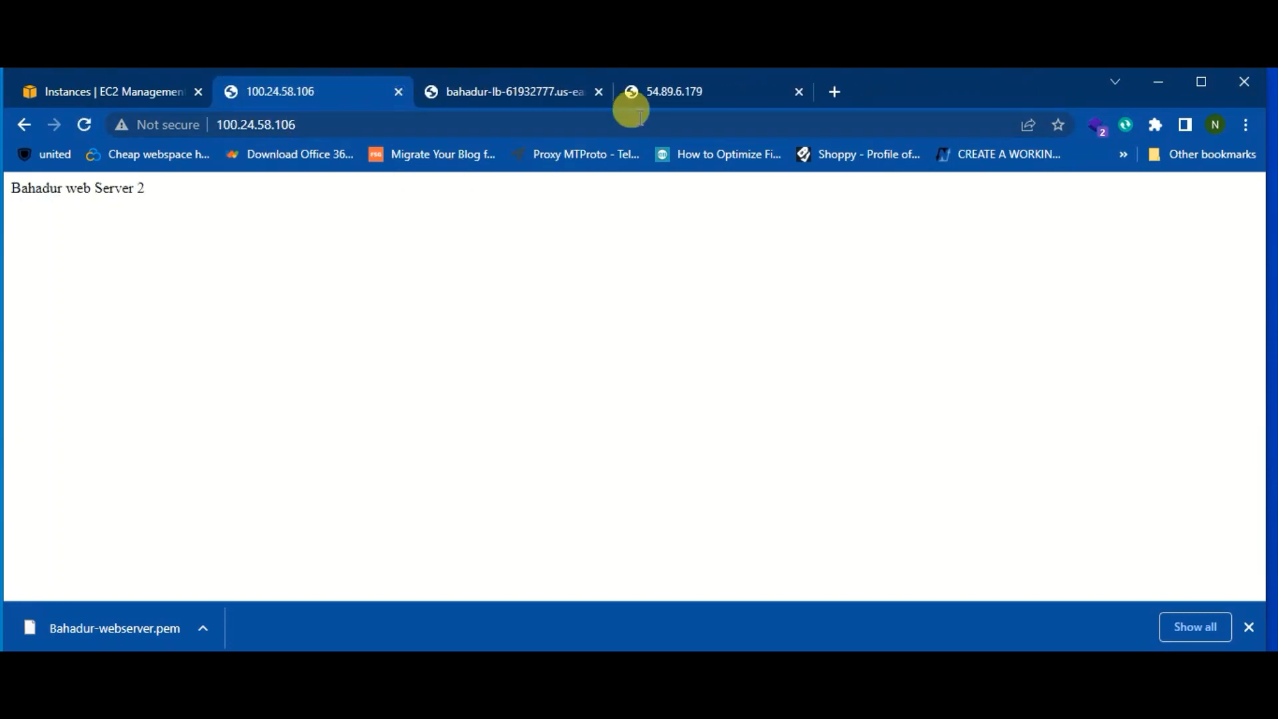
left_click(692, 92)
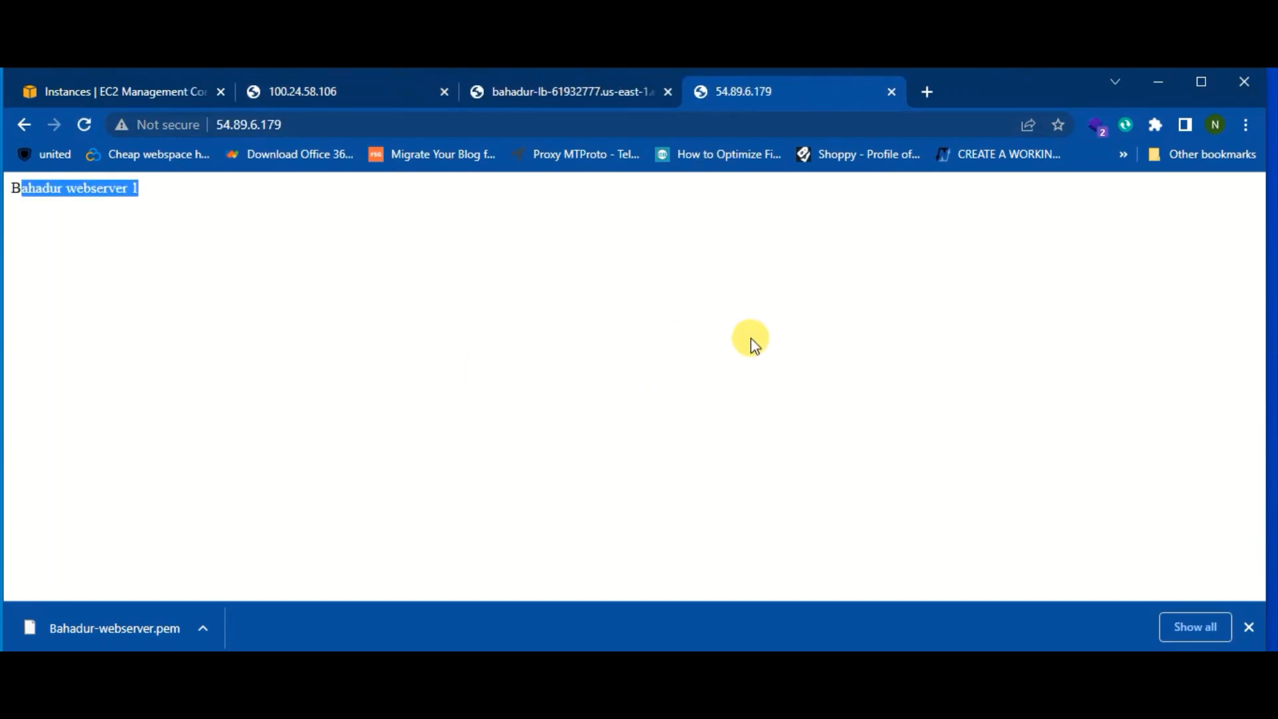
Return to the EC2 console and examine the public, private and Elastic IP addresses in Bahadur-Webserver1's details.
left_click(129, 91)
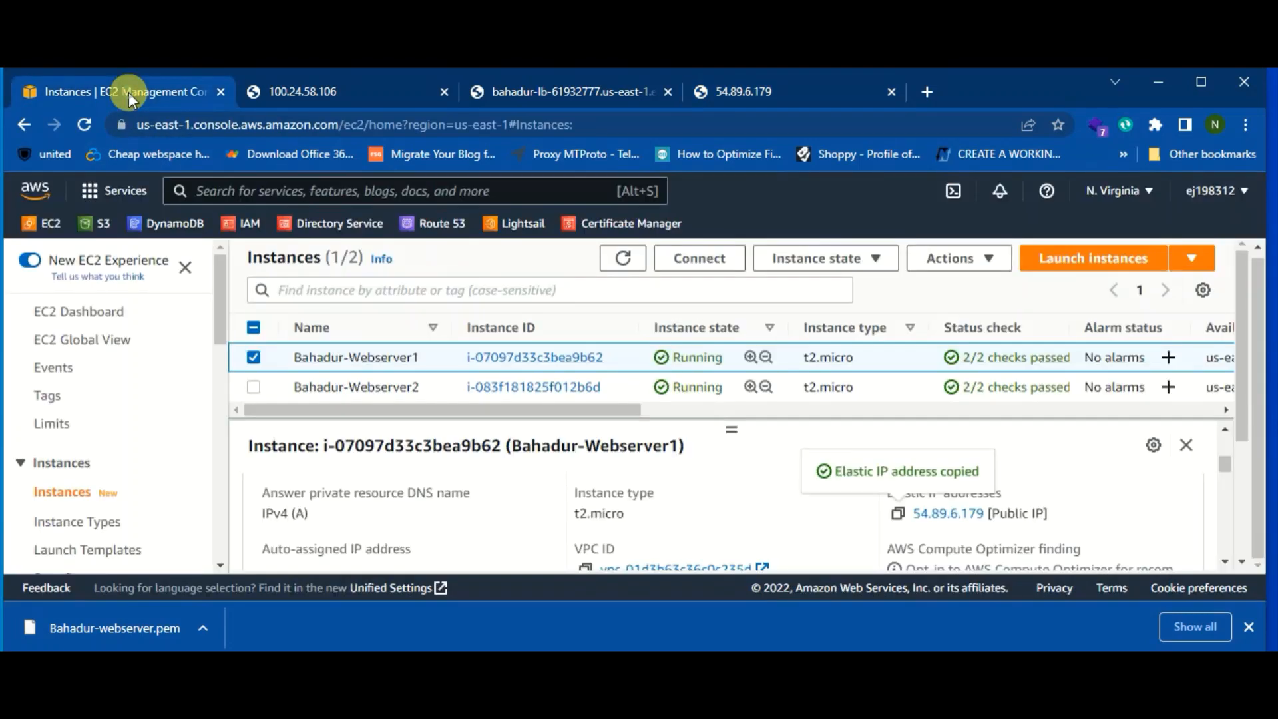
scroll(737, 518, "up", 3)
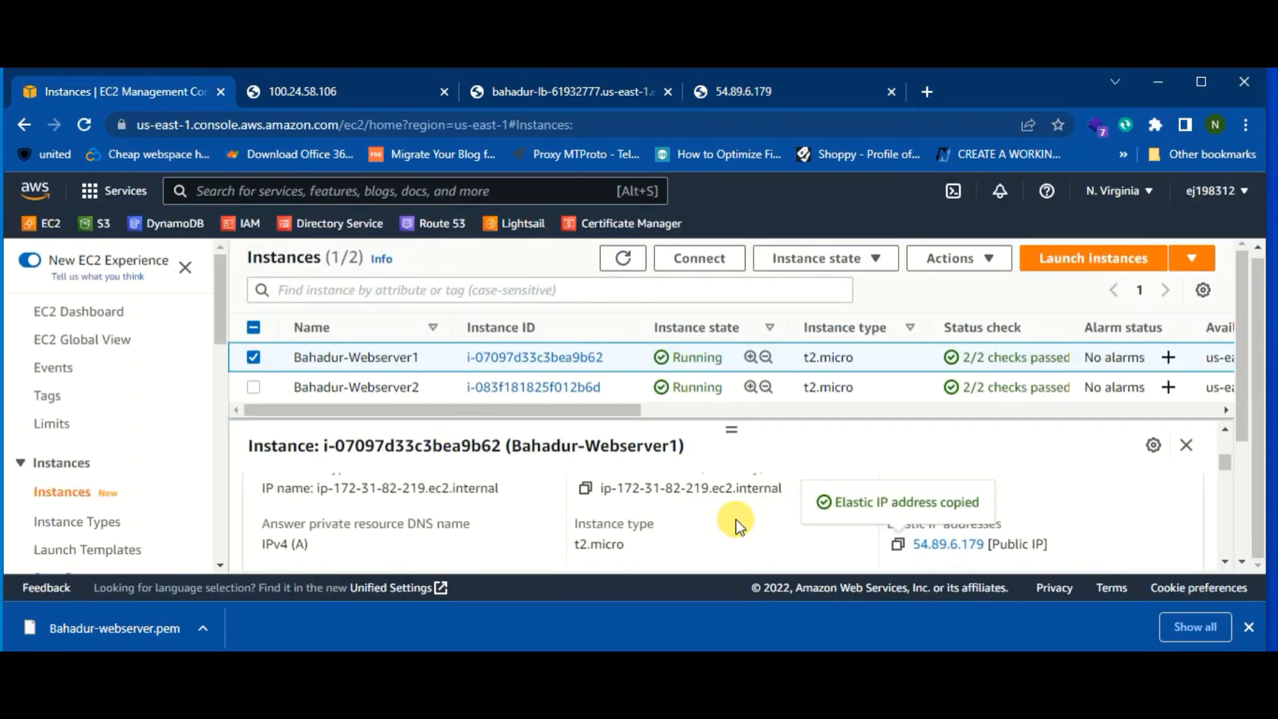
scroll(737, 518, "up", 3)
scroll(707, 545, "down", 3)
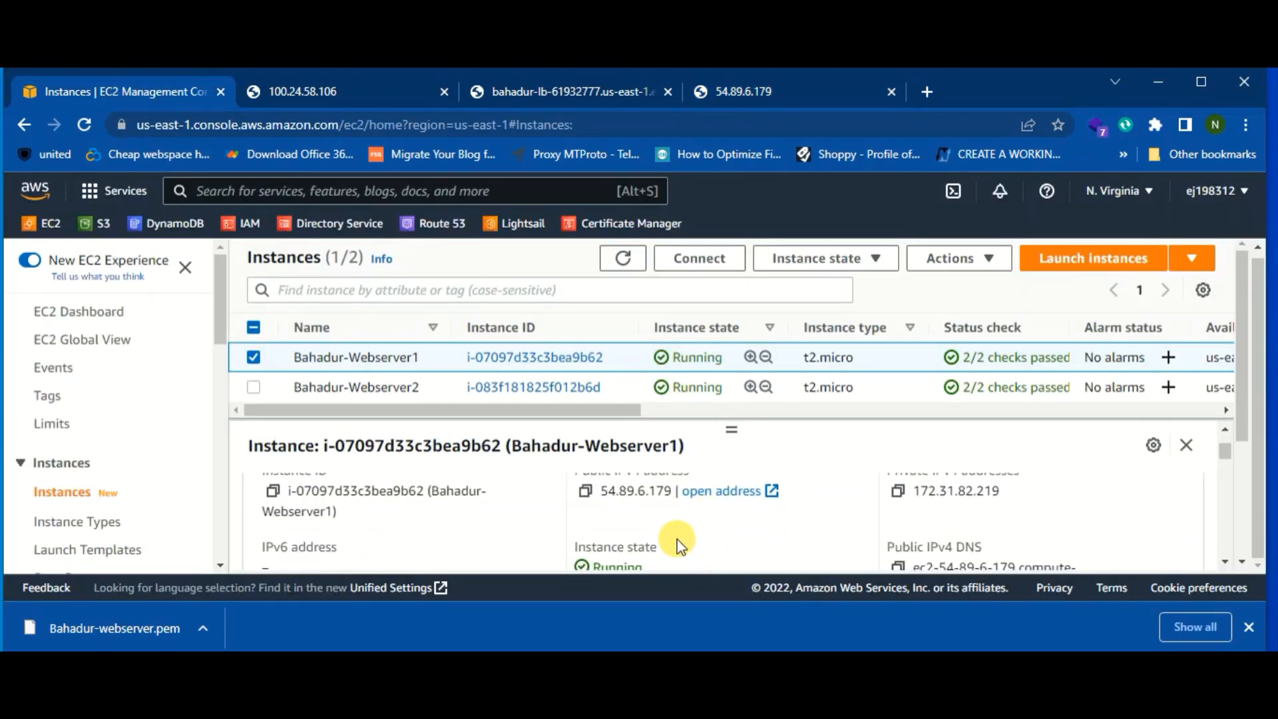
scroll(829, 549, "down", 3)
left_click(836, 548)
scroll(832, 552, "up", 5)
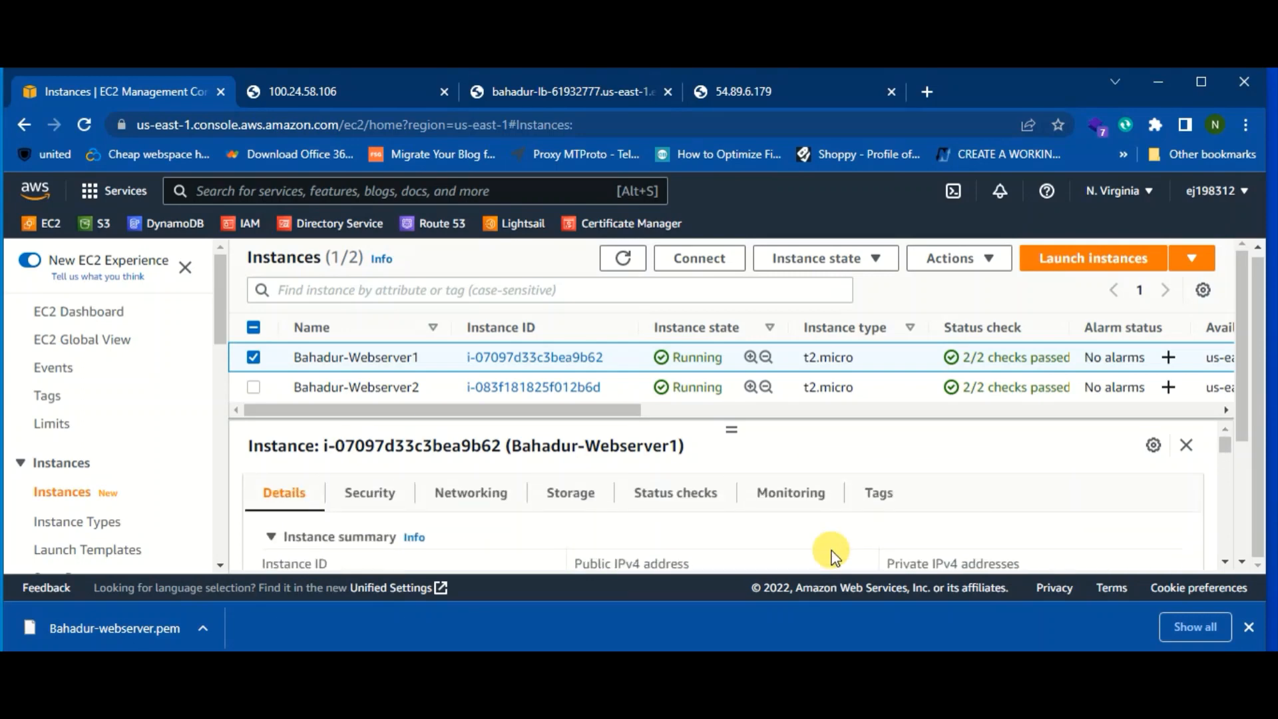
scroll(831, 551, "up", 1)
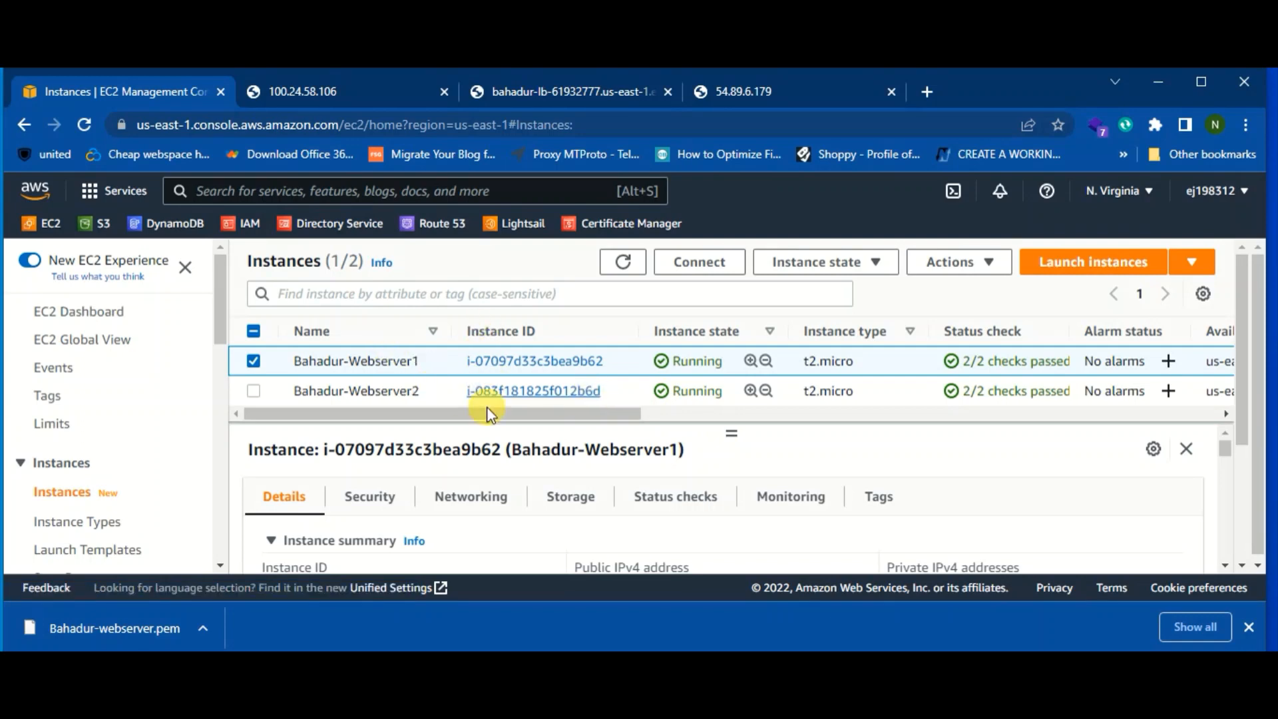
Open the load balancers list and delete the Bahadur-LB load balancer.
scroll(127, 388, "down", 7)
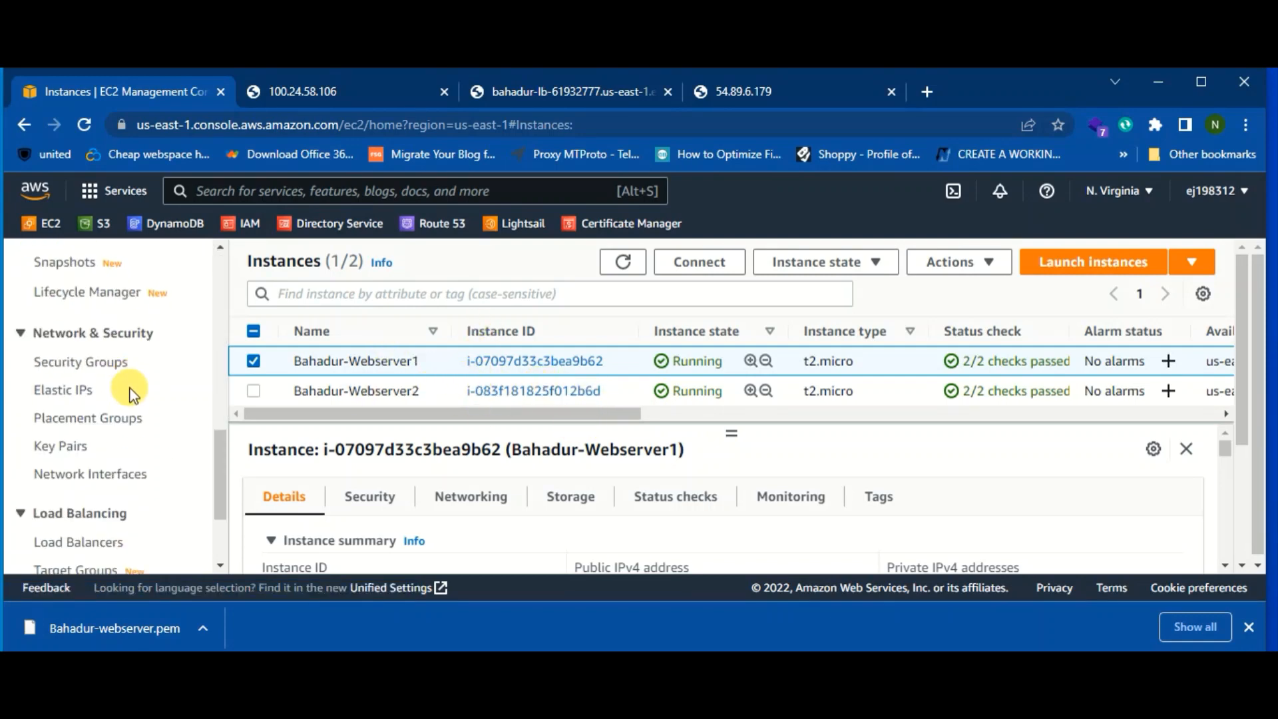
scroll(133, 395, "down", 4)
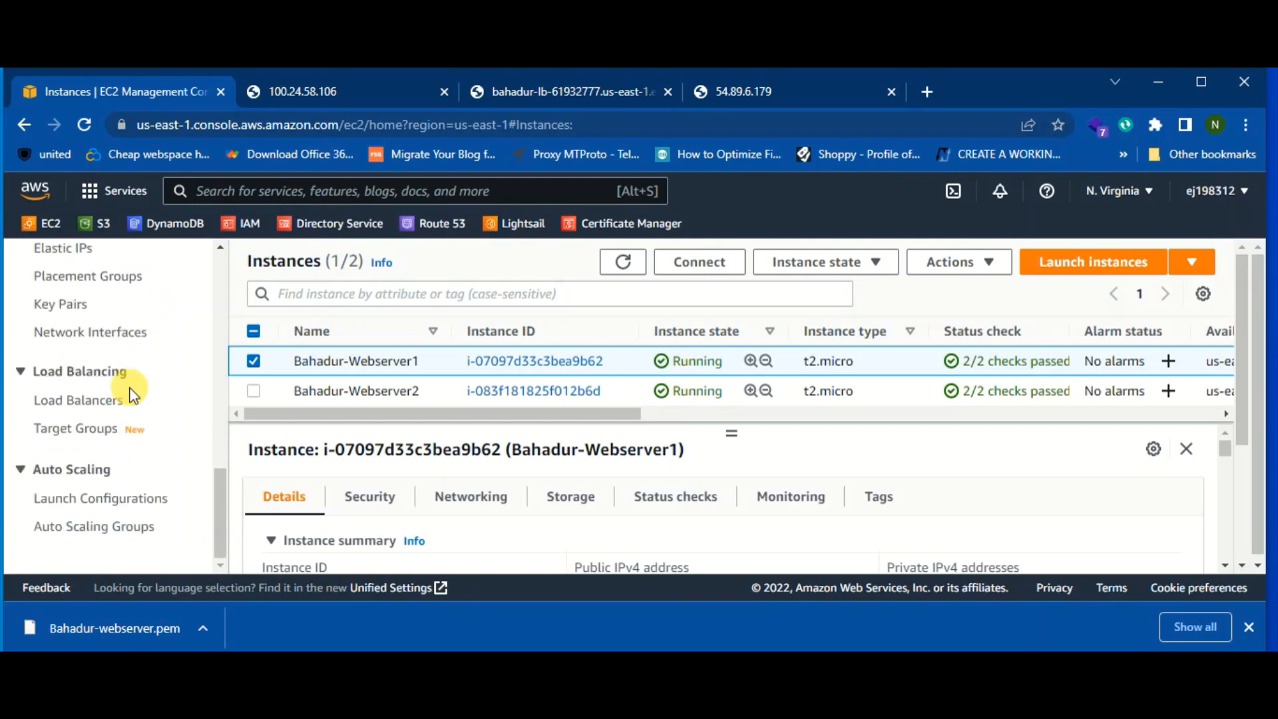
left_click(91, 405)
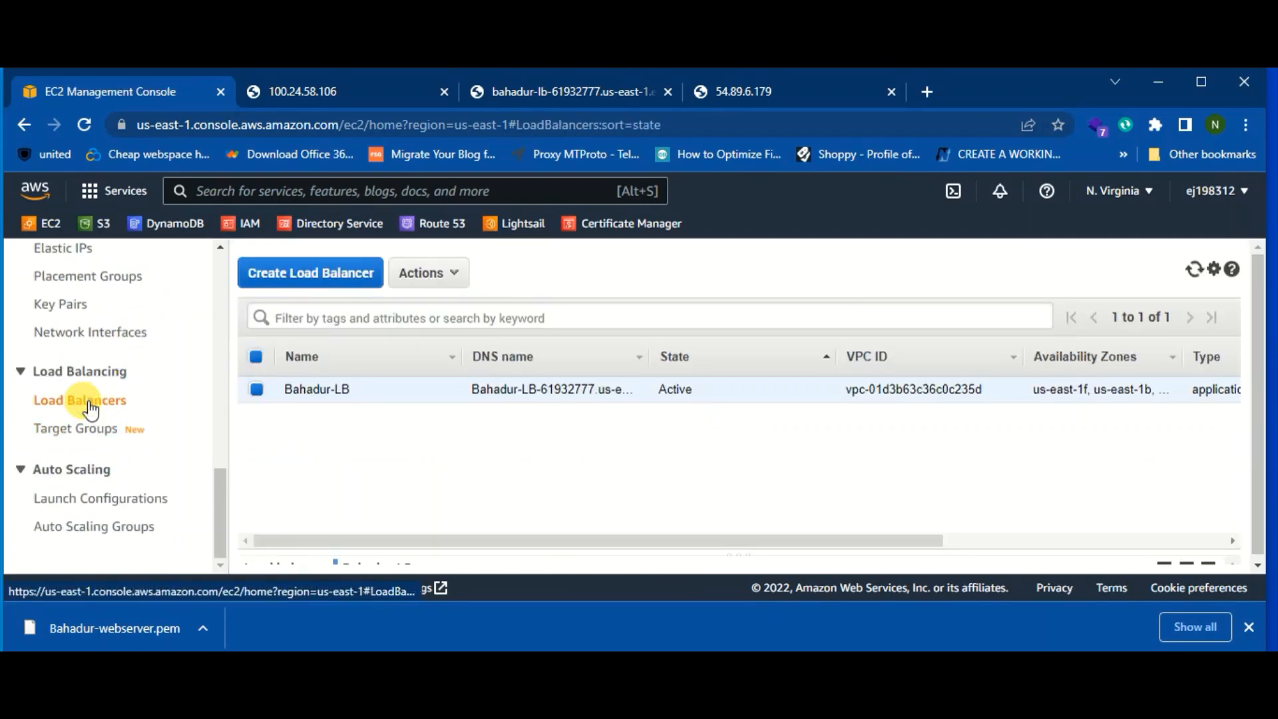
left_click(453, 274)
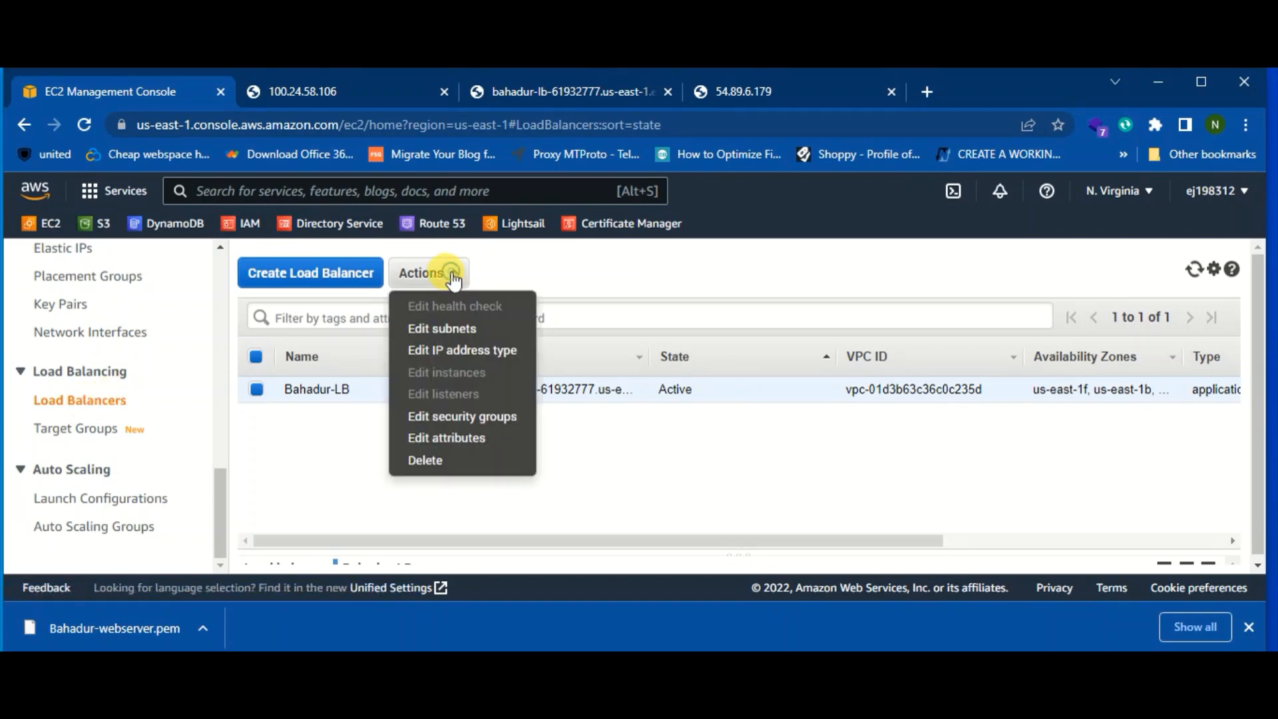
left_click(445, 467)
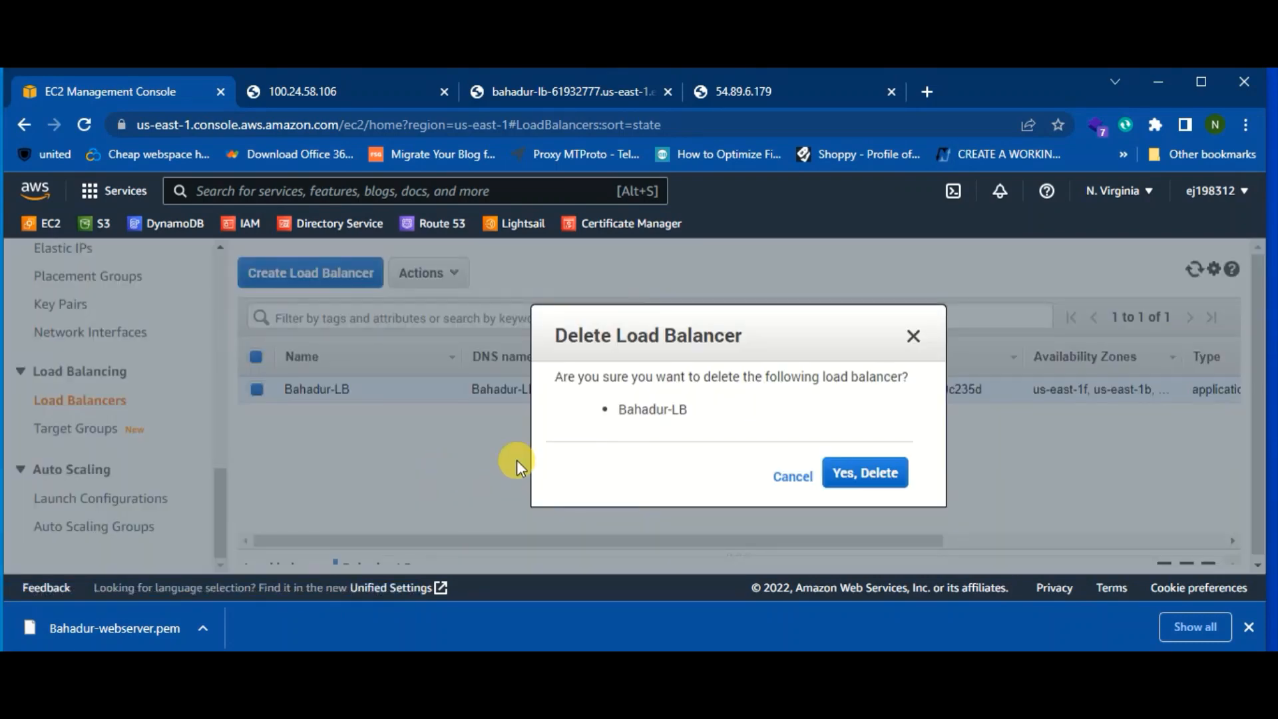
left_click(864, 472)
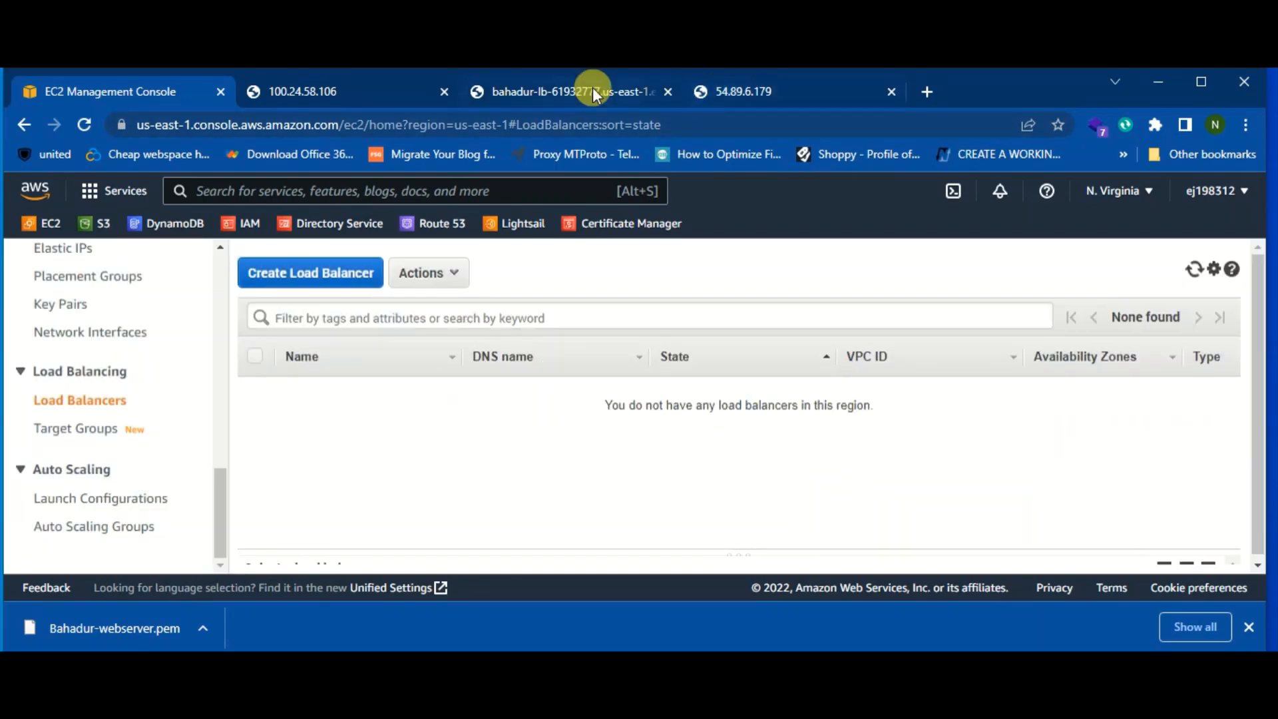
Reload the load balancer's DNS page several times to test its responses, and refresh the load balancers list in the EC2 console.
left_click(592, 91)
left_click(90, 120)
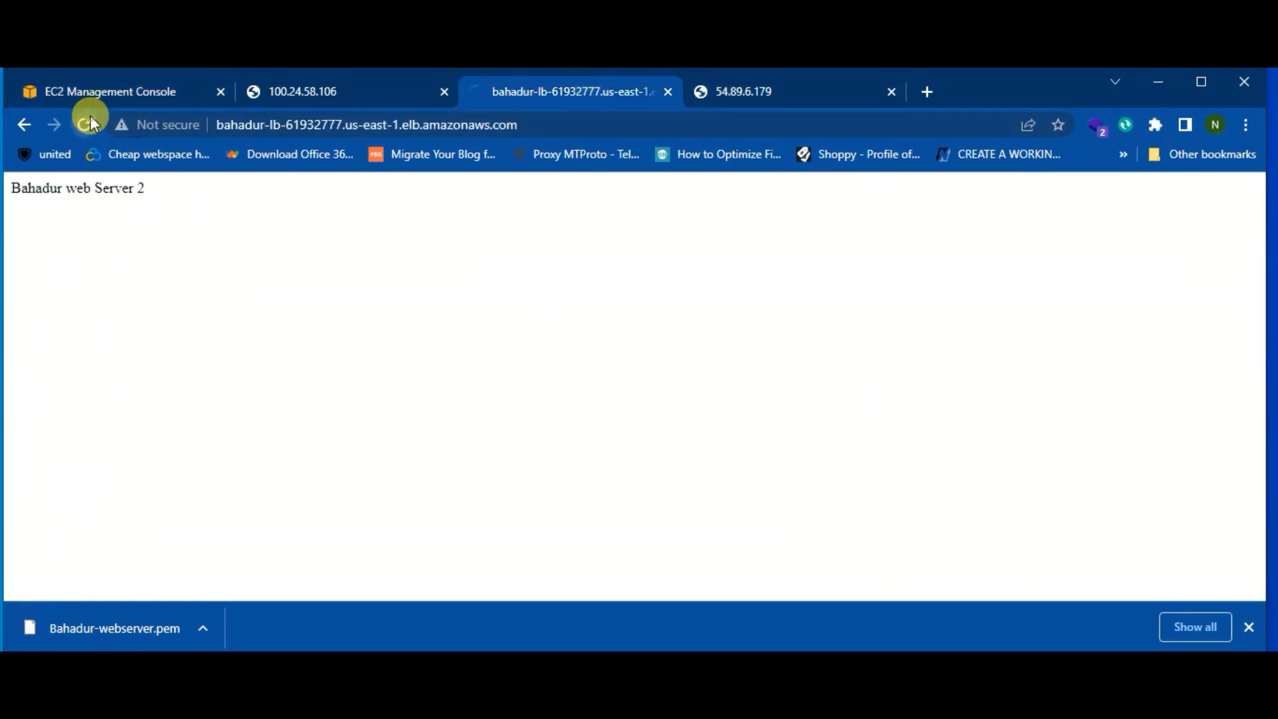
left_click(90, 120)
left_click(89, 120)
left_click(90, 120)
left_click(90, 120)
left_click(99, 92)
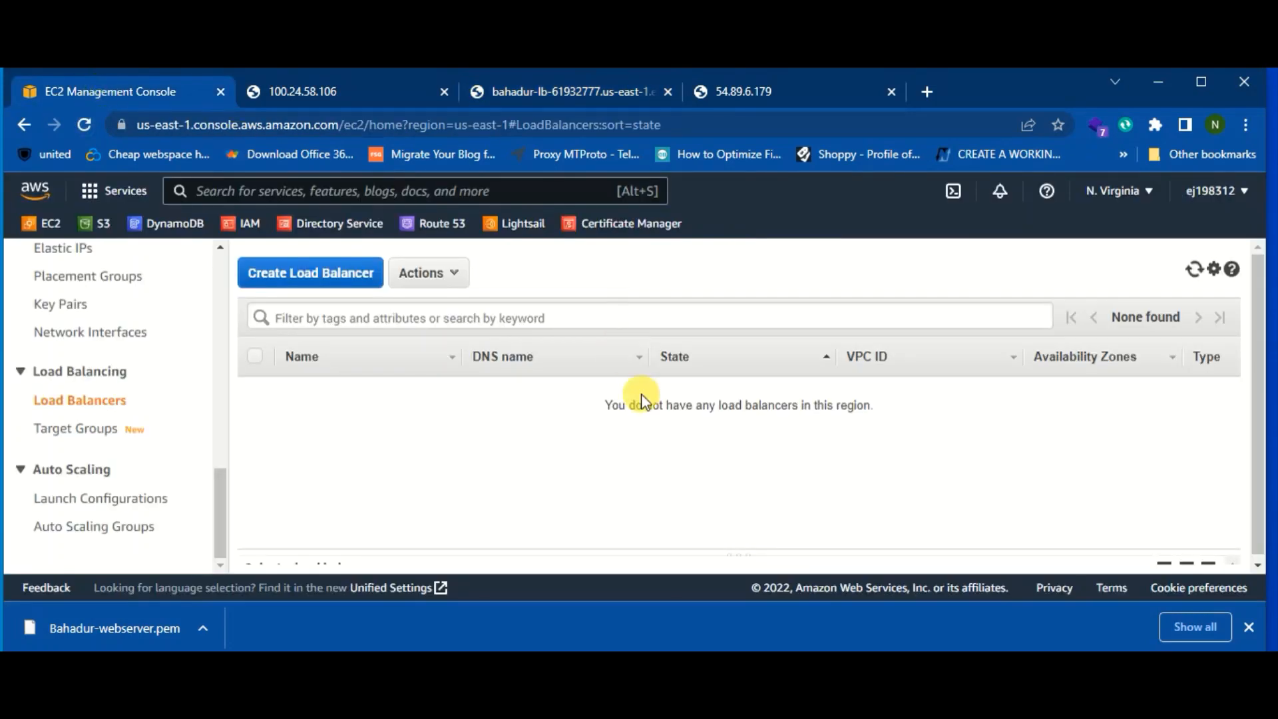
left_click(1195, 273)
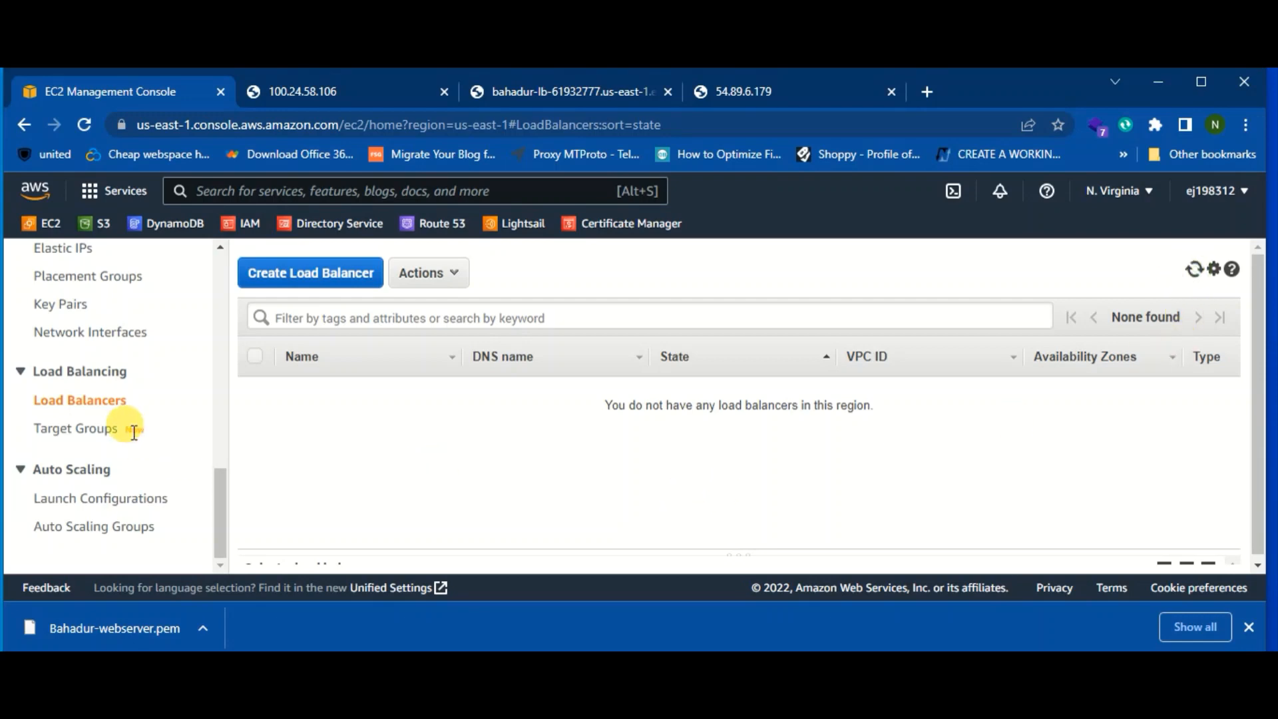
Open the target groups list and delete the Bahadur-TG target group.
left_click(83, 431)
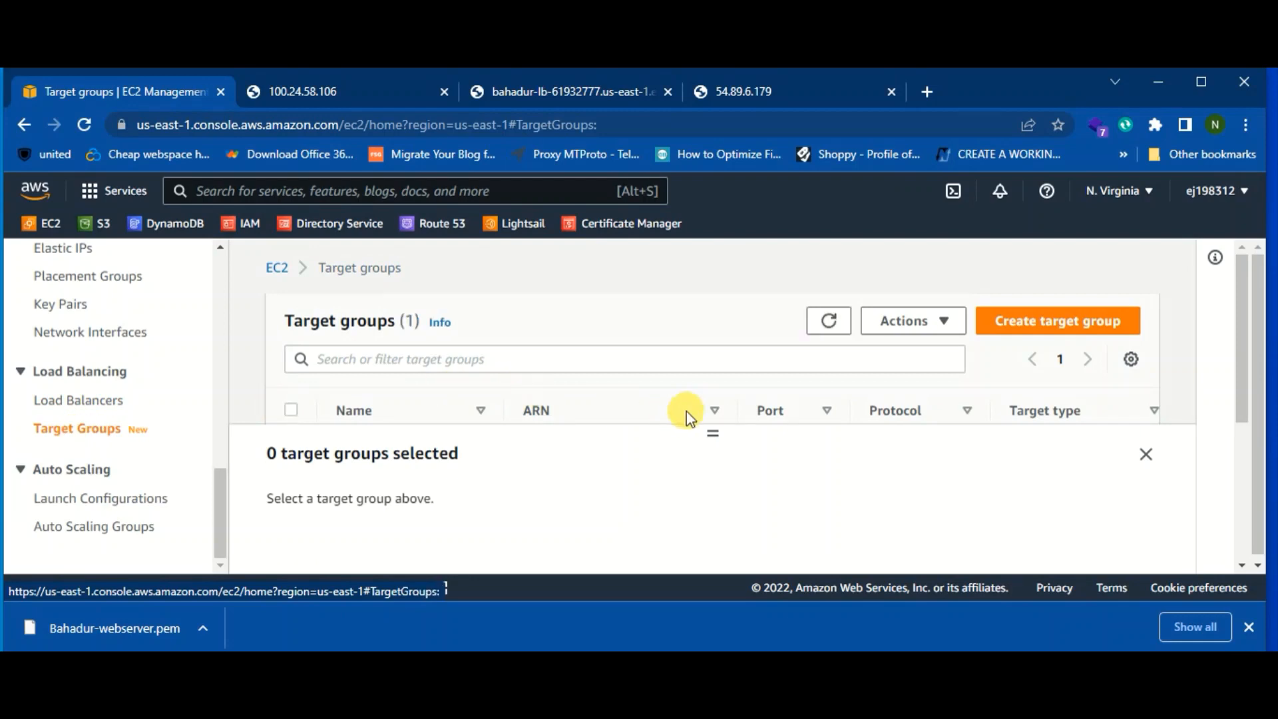
left_click(1145, 455)
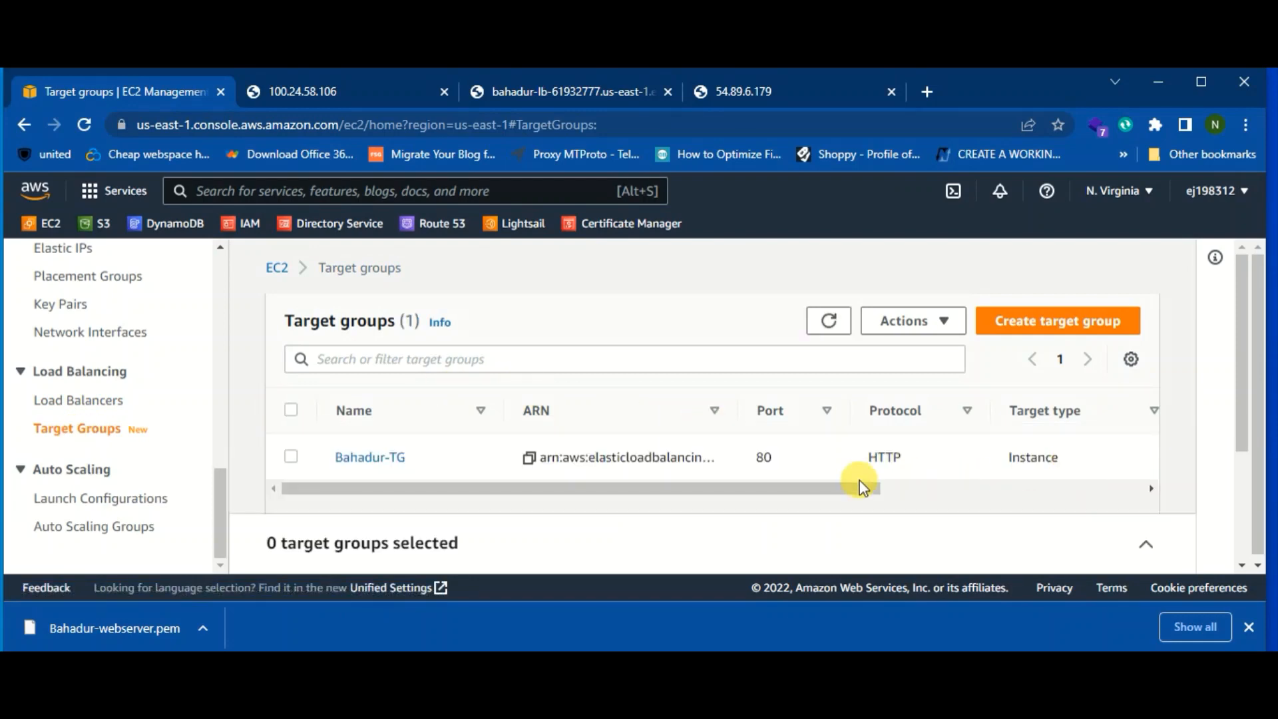
left_click(291, 456)
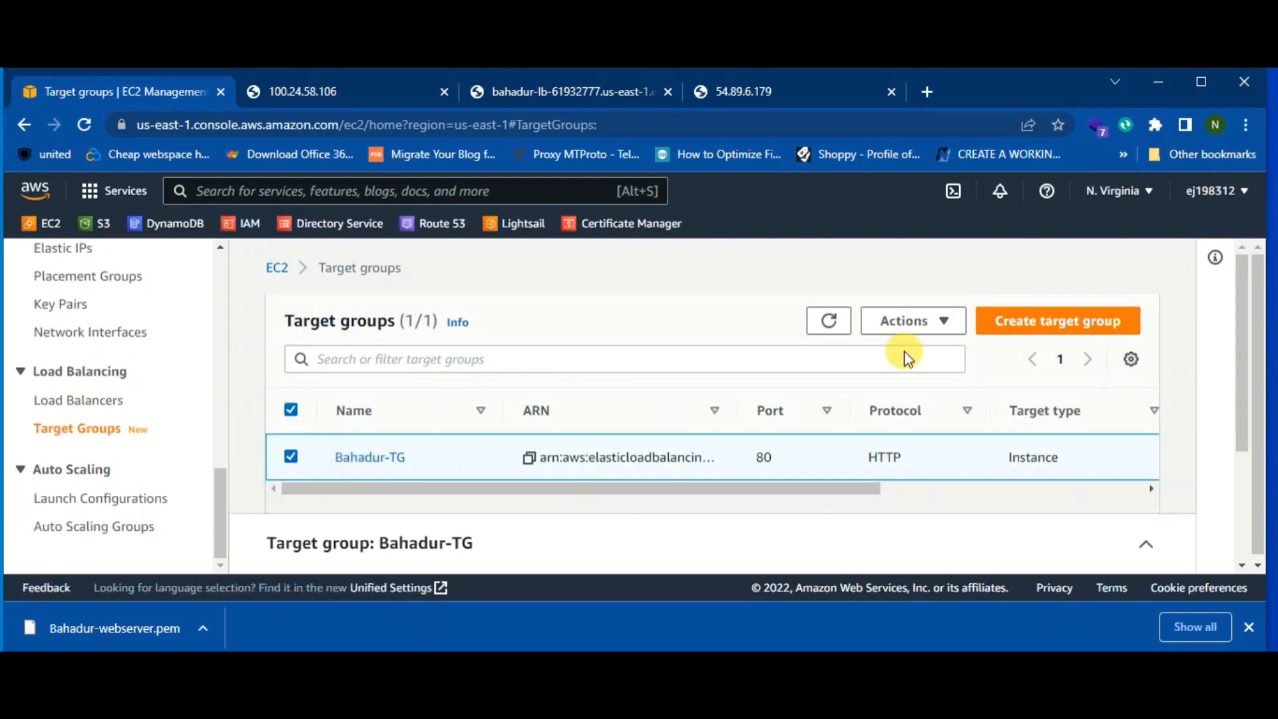
left_click(933, 331)
left_click(937, 346)
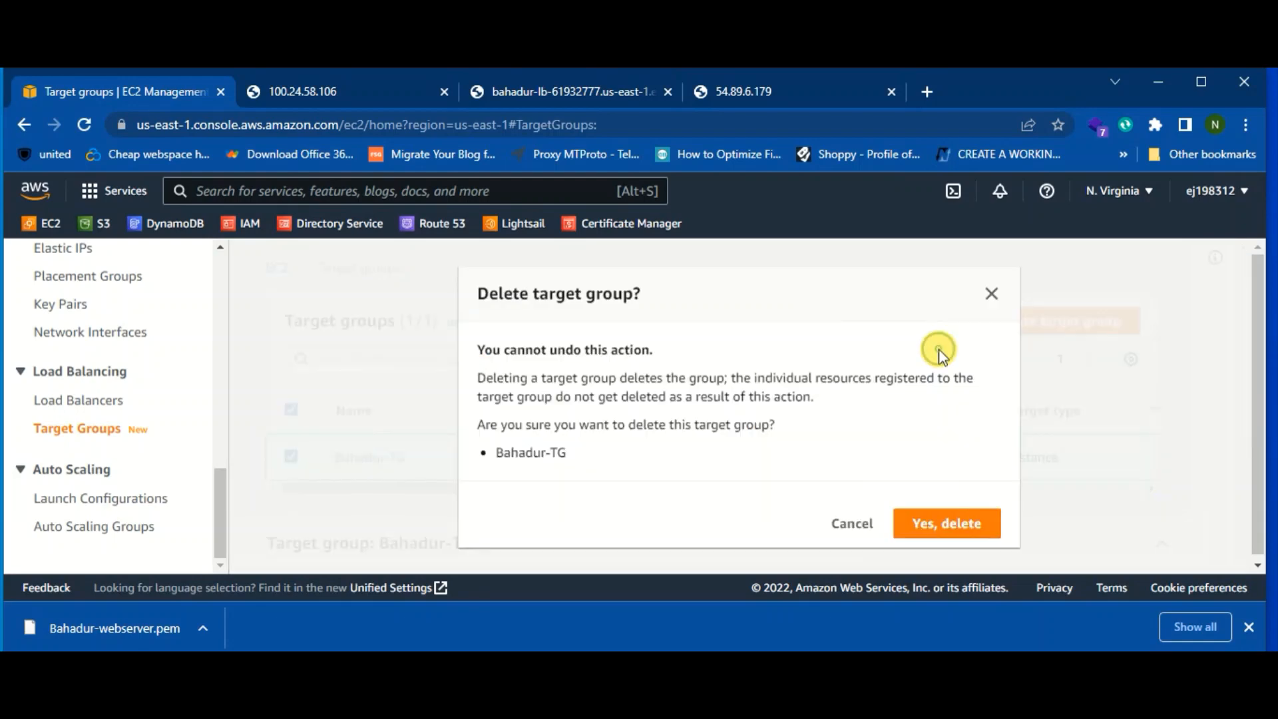
left_click(949, 533)
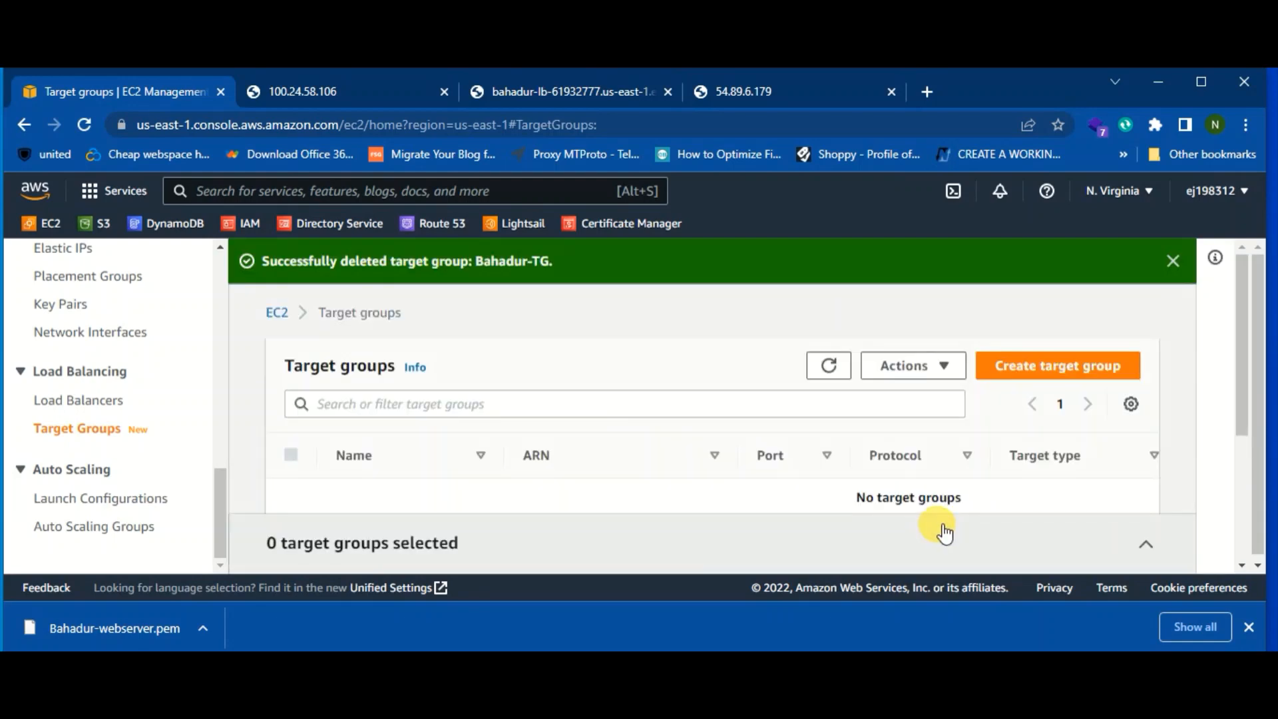
Reload the load balancer's DNS page and check the server pages at 100.24.58.106 and 54.89.6.179.
left_click(518, 82)
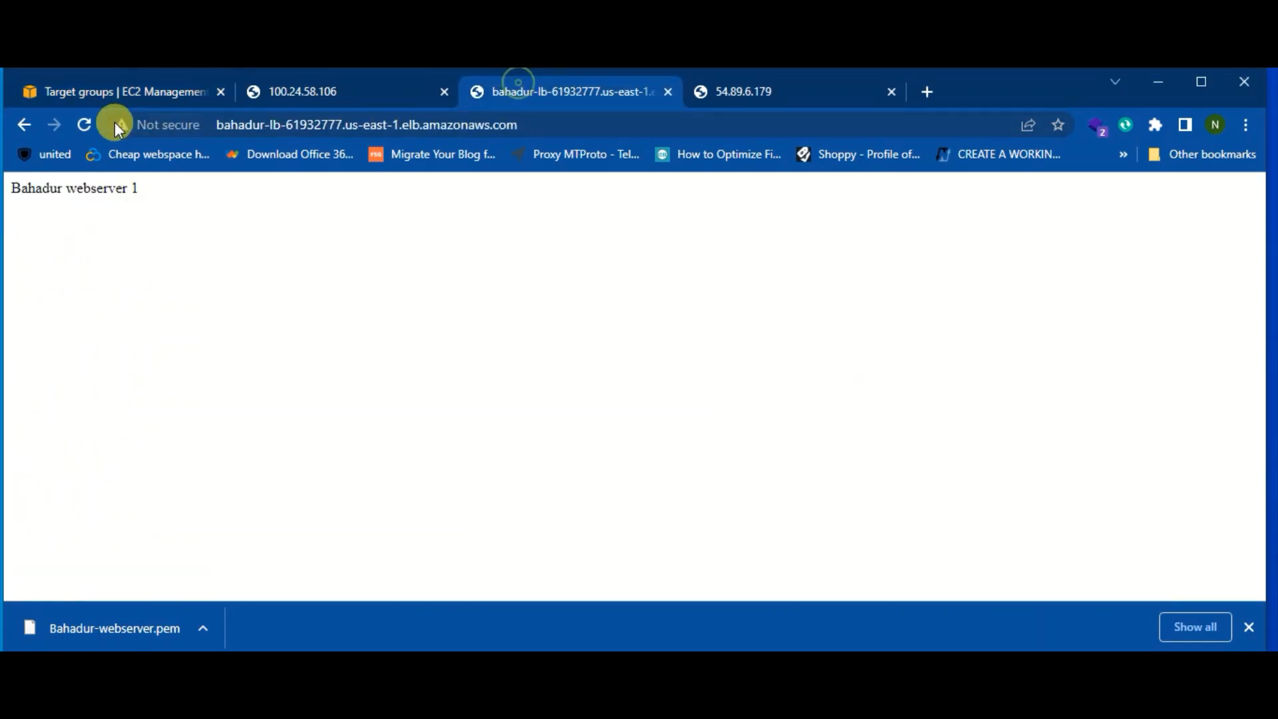
left_click(91, 129)
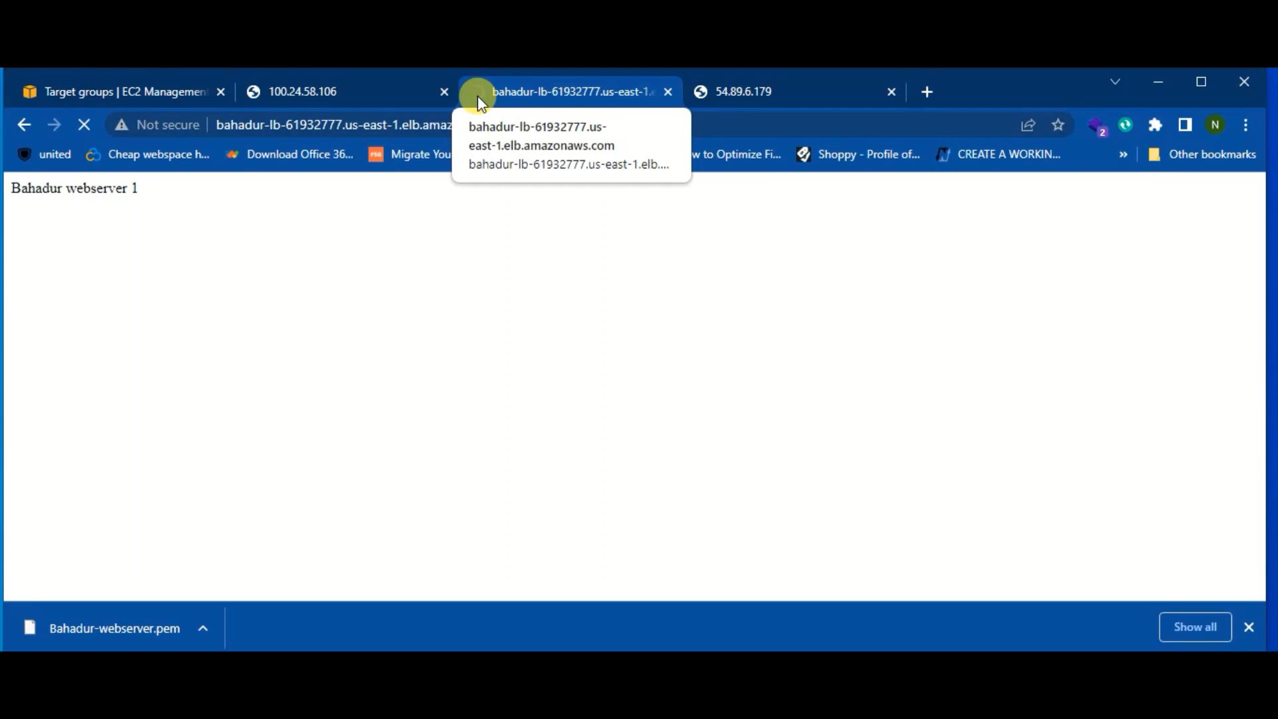
left_click(358, 86)
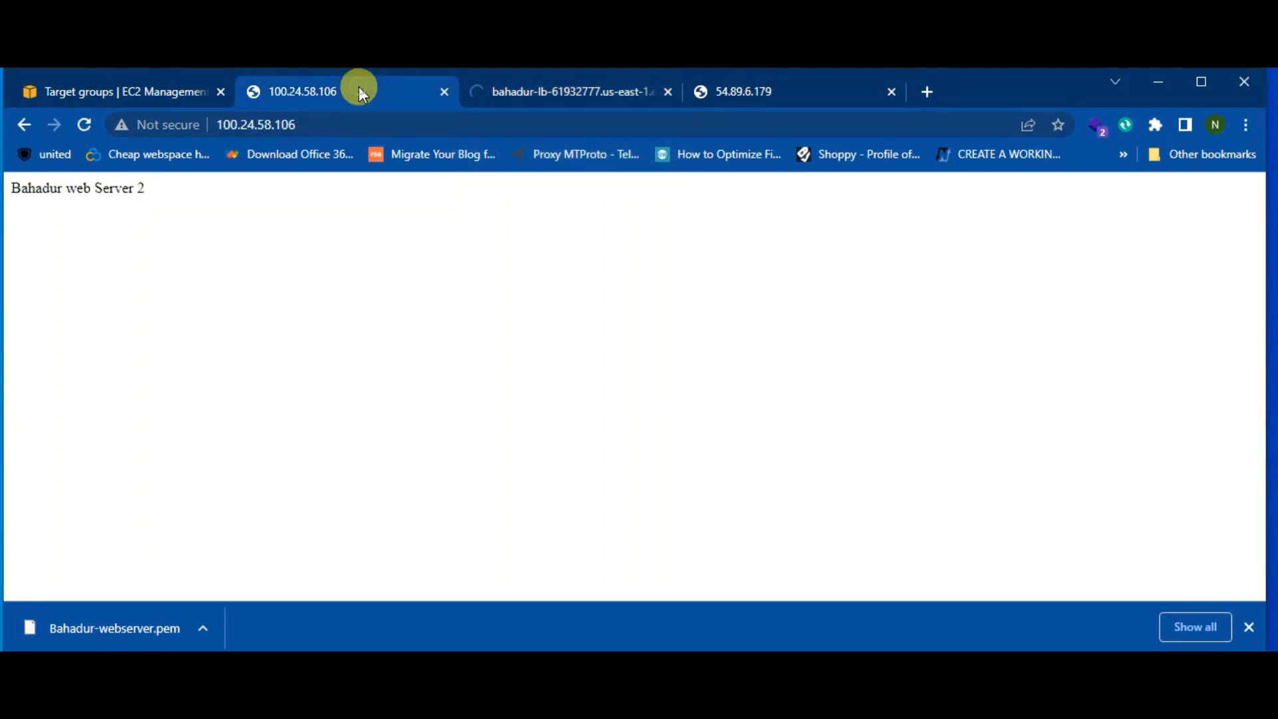
left_click(756, 83)
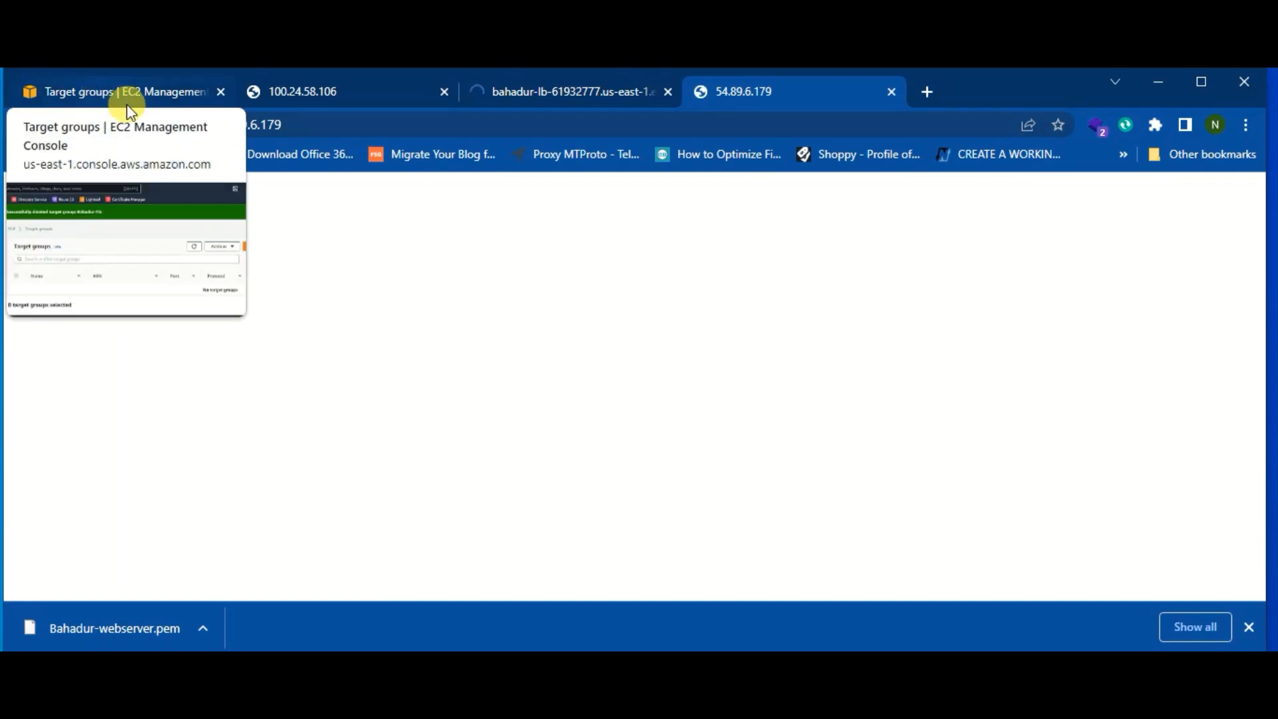
left_click_drag(245, 231, 6, 198)
left_click(242, 254)
Return to the EC2 console, open the Elastic IP addresses list and disassociate 54.89.6.179 from its instance.
left_click(157, 88)
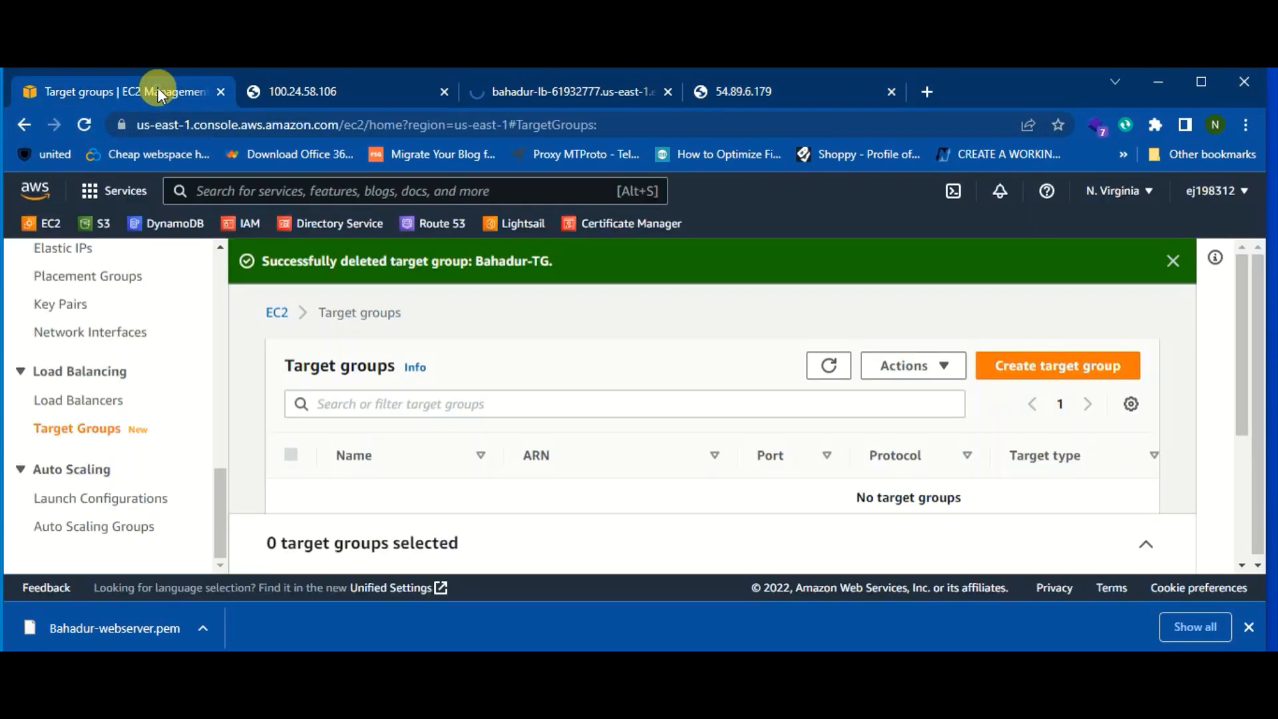
scroll(97, 468, "up", 3)
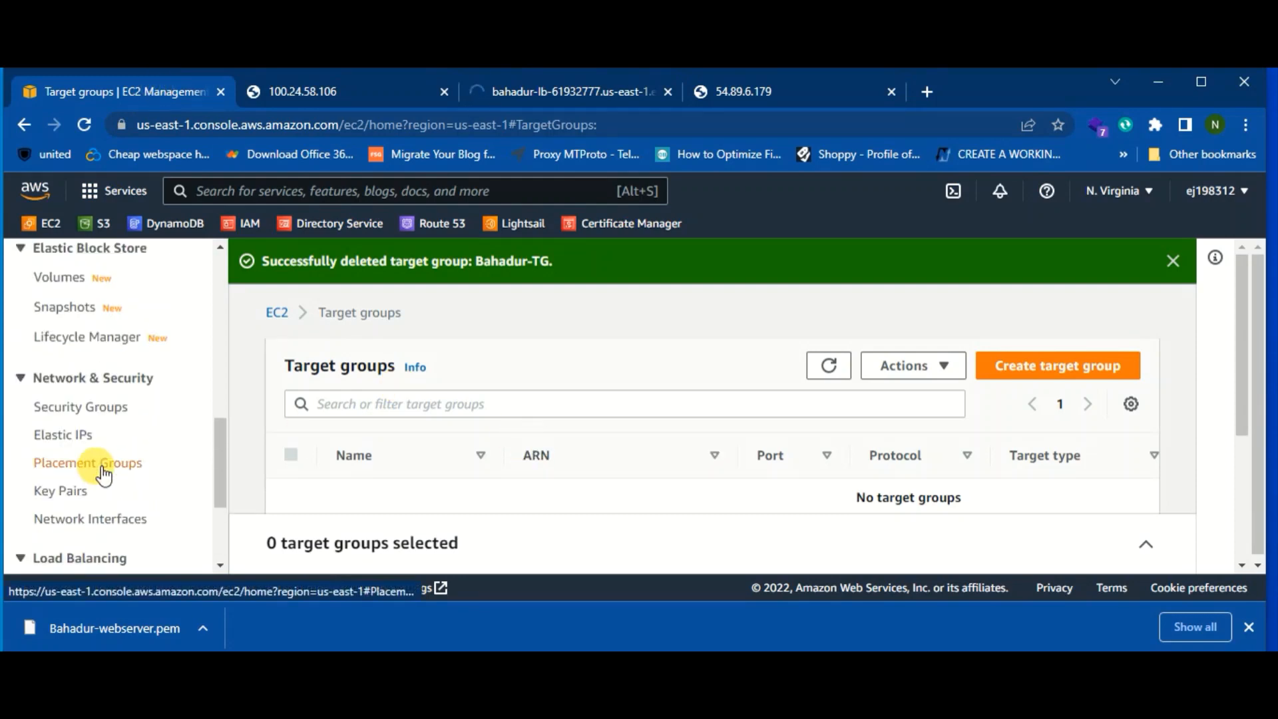
left_click(80, 436)
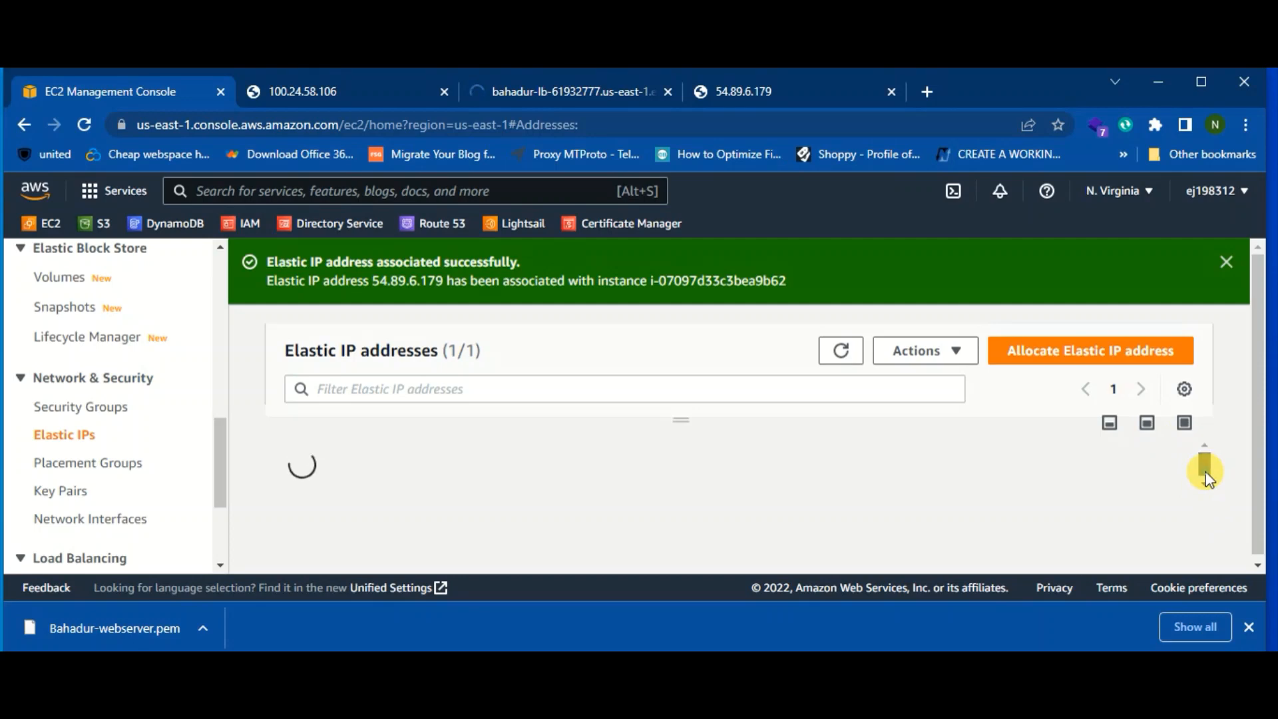
left_click_drag(1205, 473, 1195, 445)
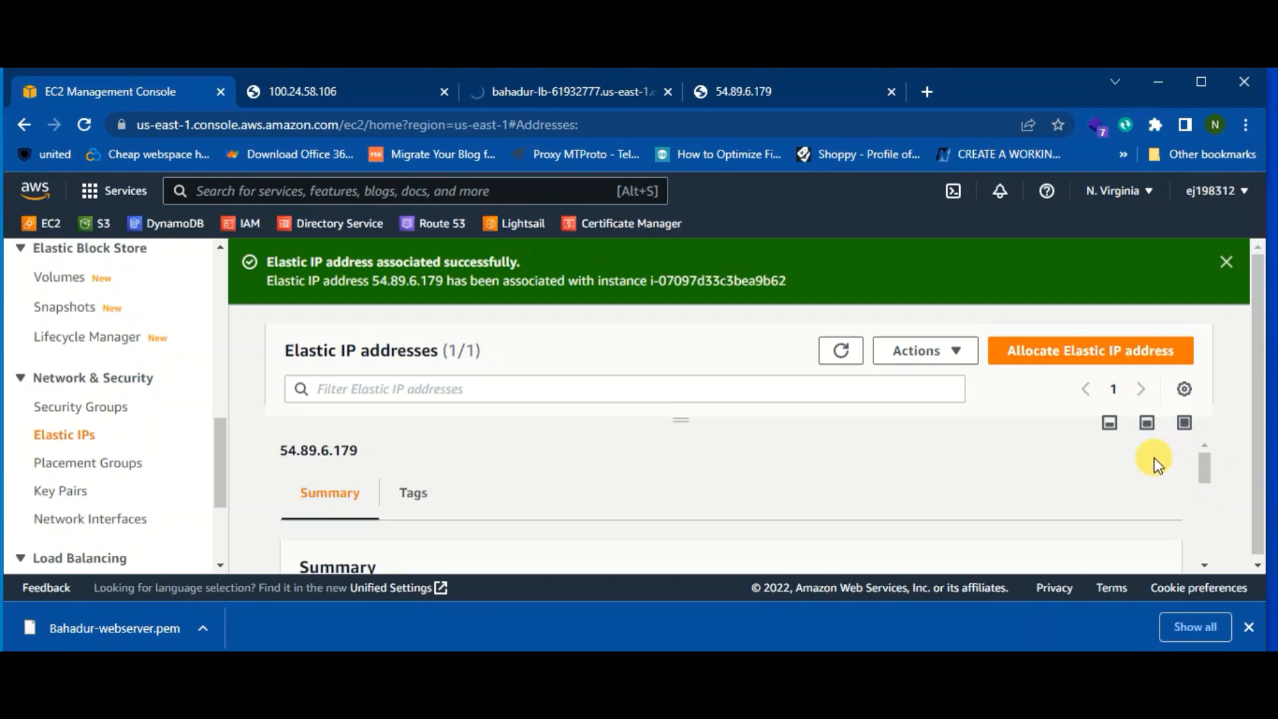
left_click(918, 356)
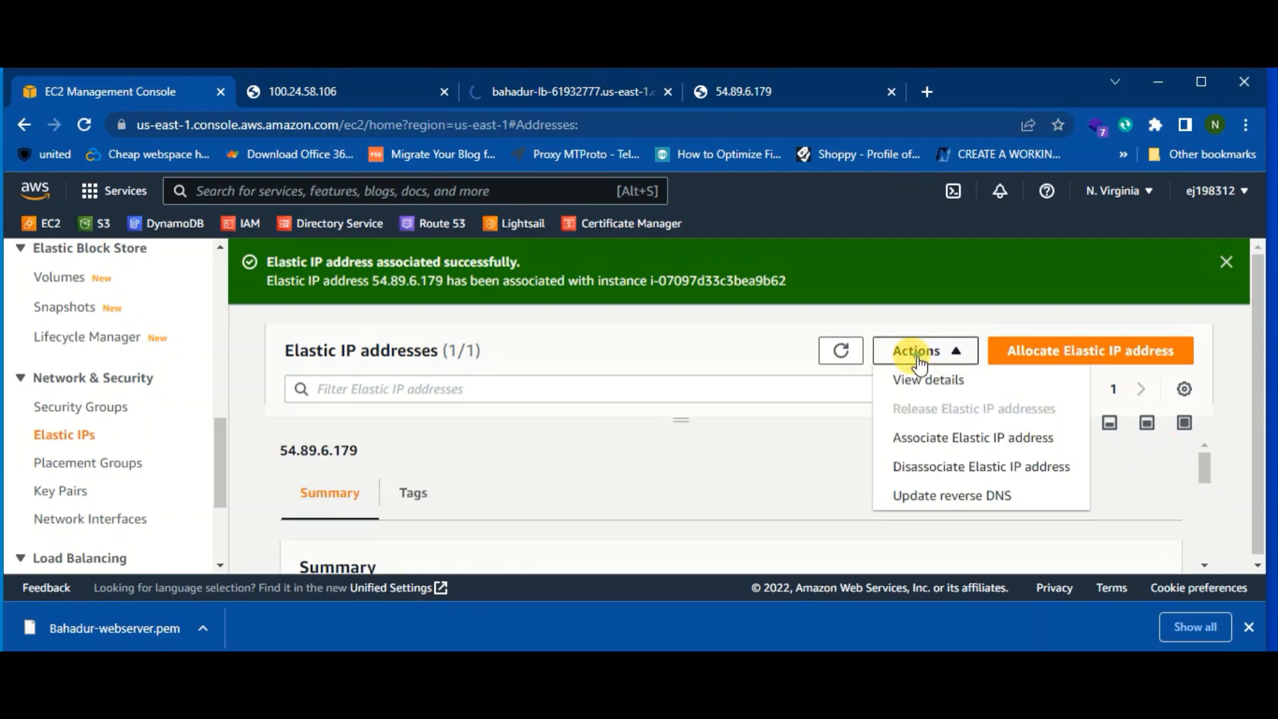
left_click(949, 467)
left_click(940, 526)
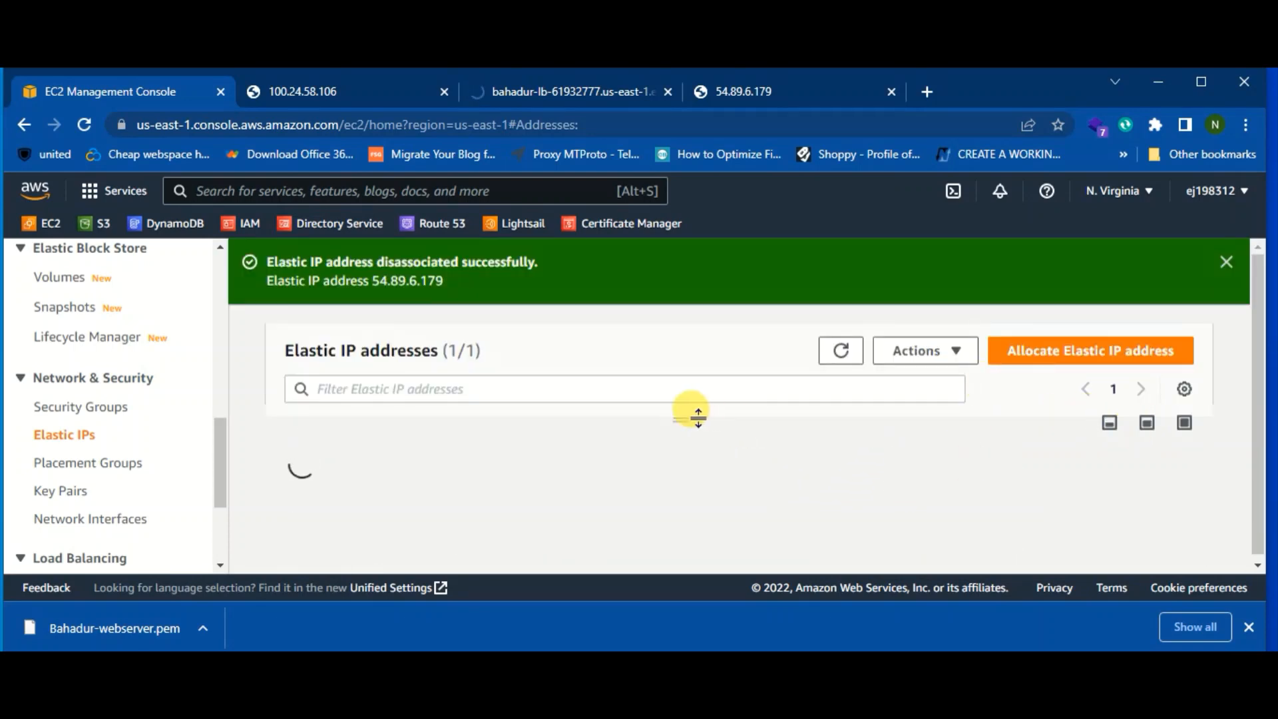
Release the Elastic IP address 54.89.6.179 from the account.
left_click_drag(692, 414, 713, 536)
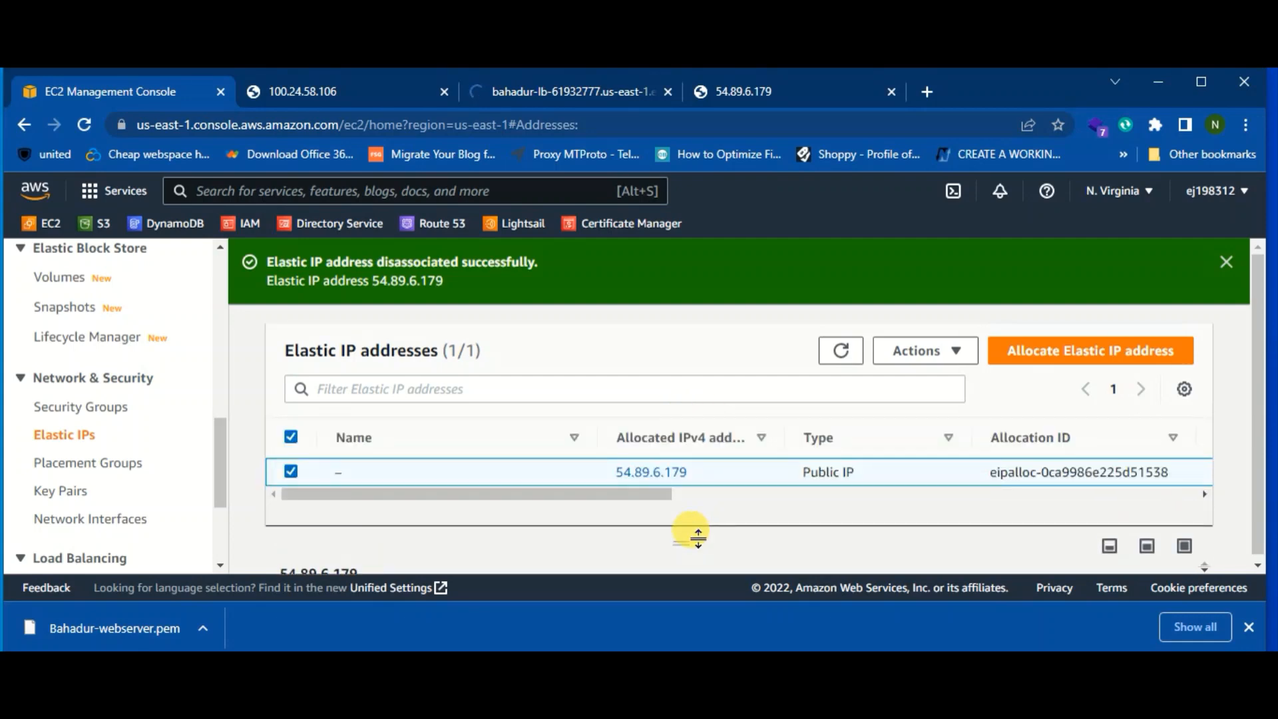
left_click(931, 360)
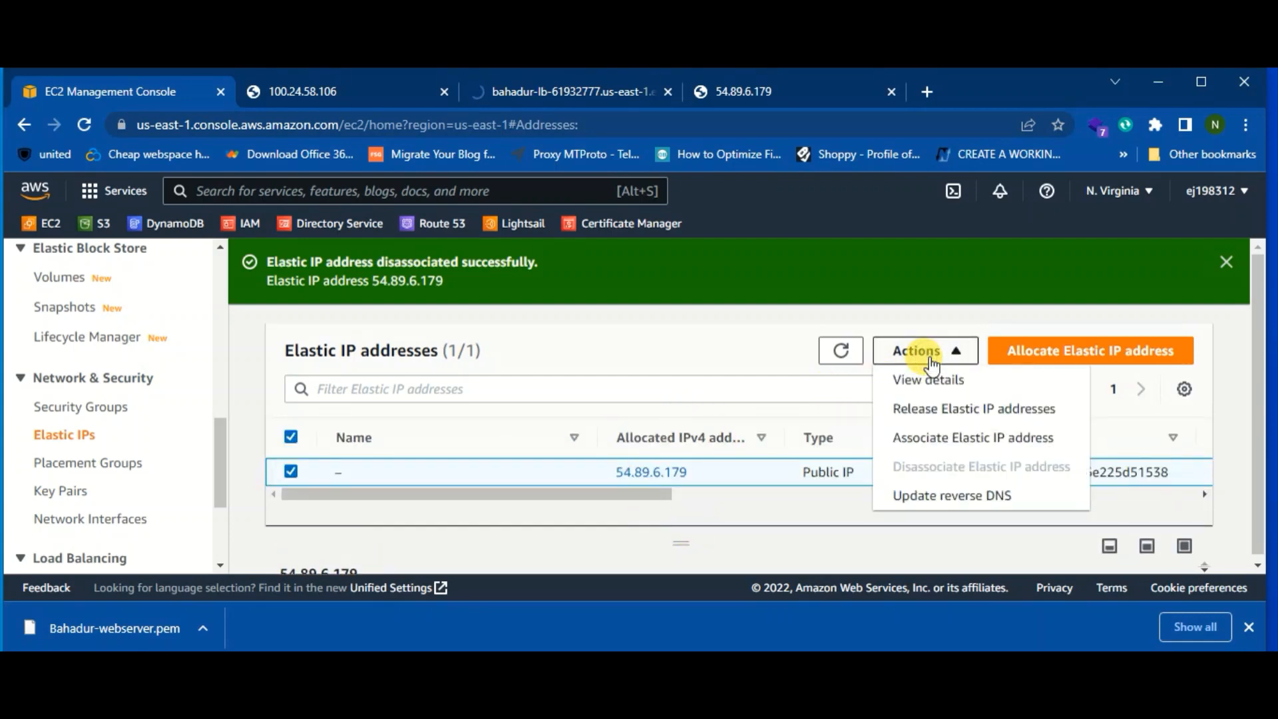
left_click(945, 413)
left_click(911, 496)
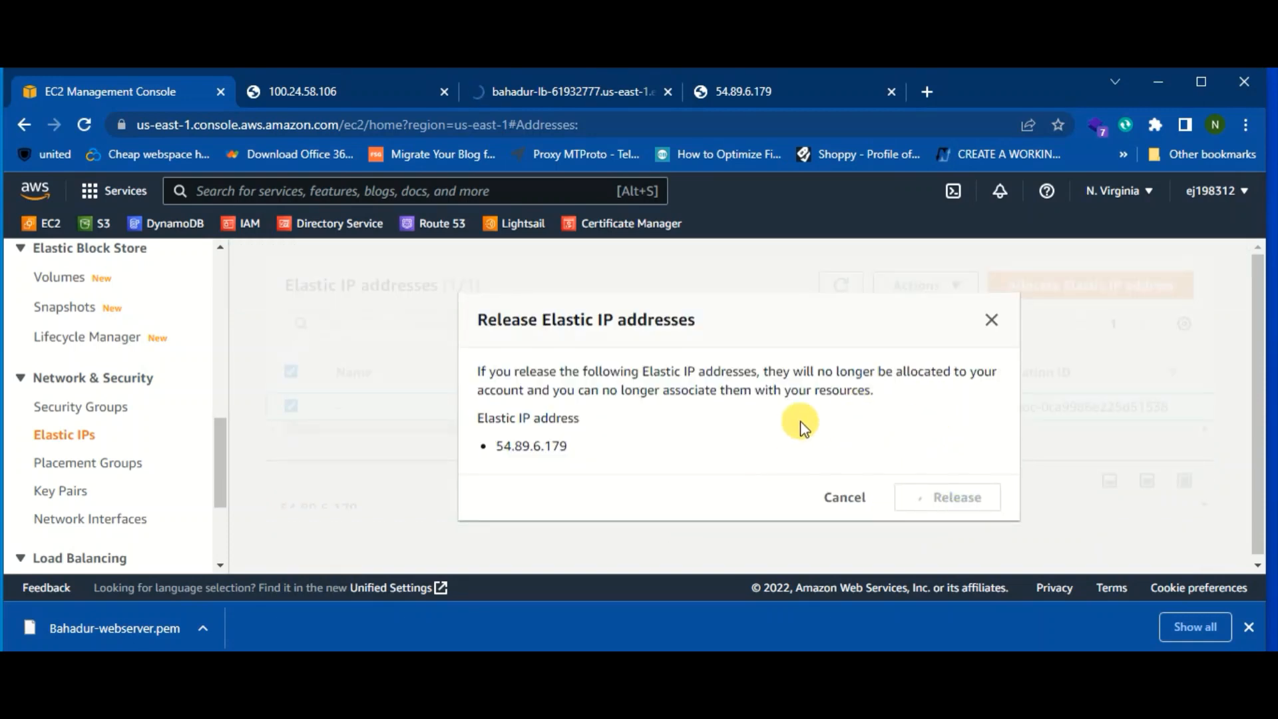
Examine the key pairs and placement groups in the EC2 console.
left_click(85, 493)
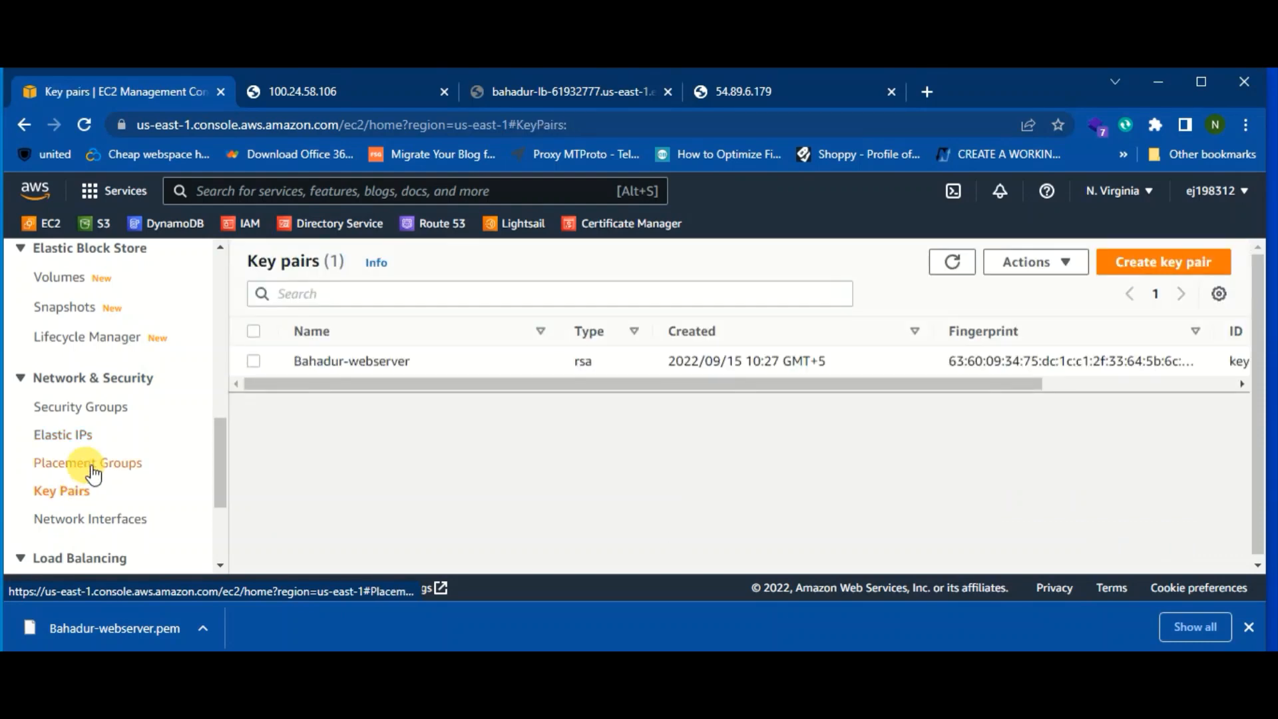
left_click(92, 465)
left_click(58, 491)
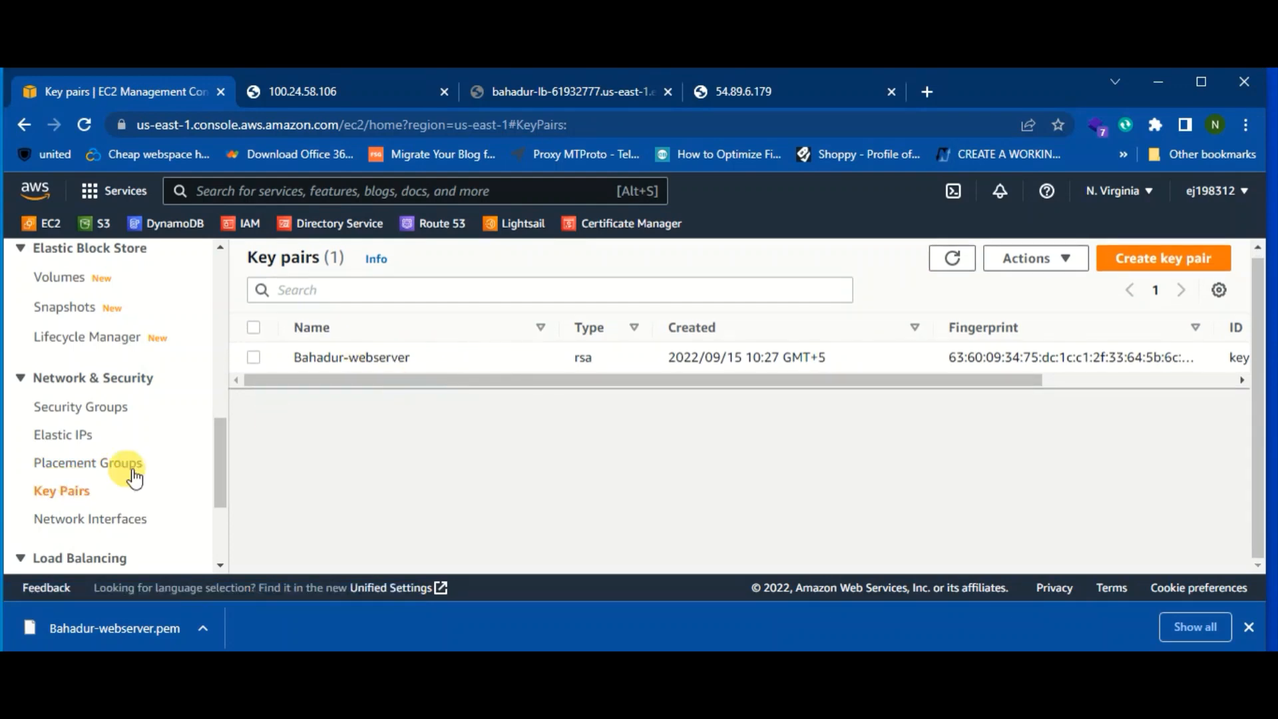
Open the instances list and select both Bahadur-Webserver1 and Bahadur-Webserver2.
scroll(134, 477, "up", 5)
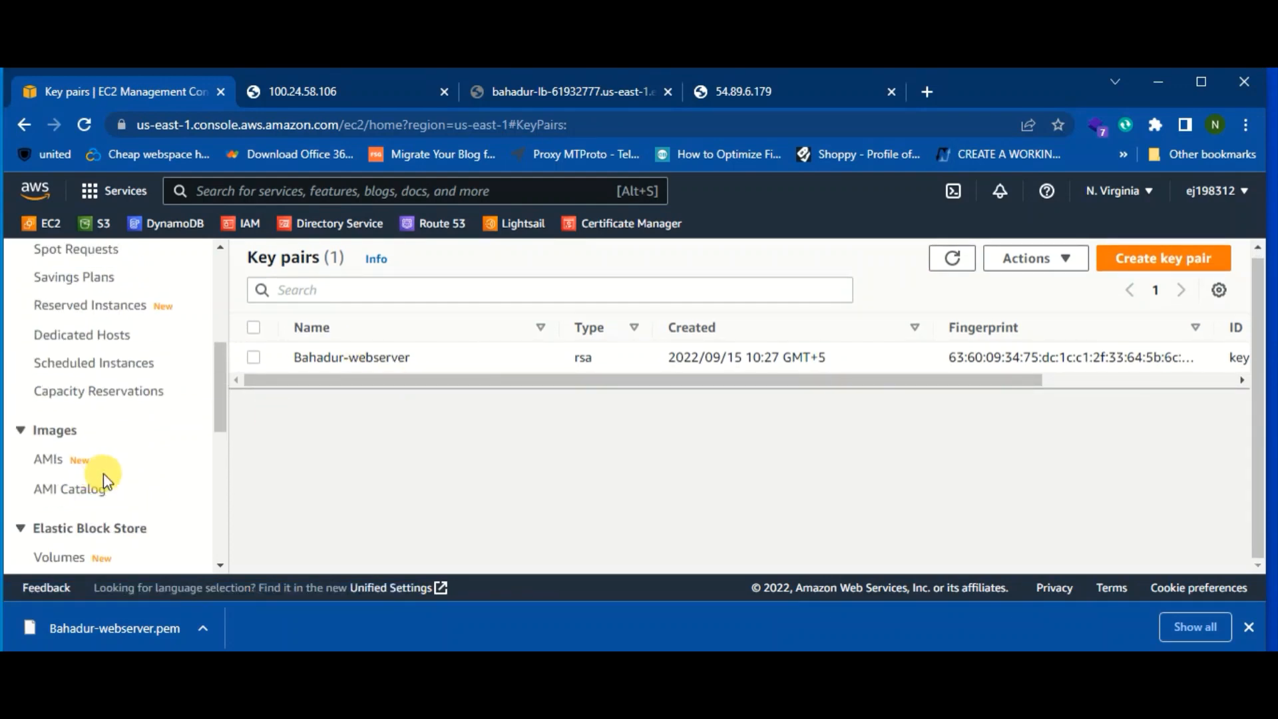
scroll(103, 474, "up", 4)
left_click(62, 437)
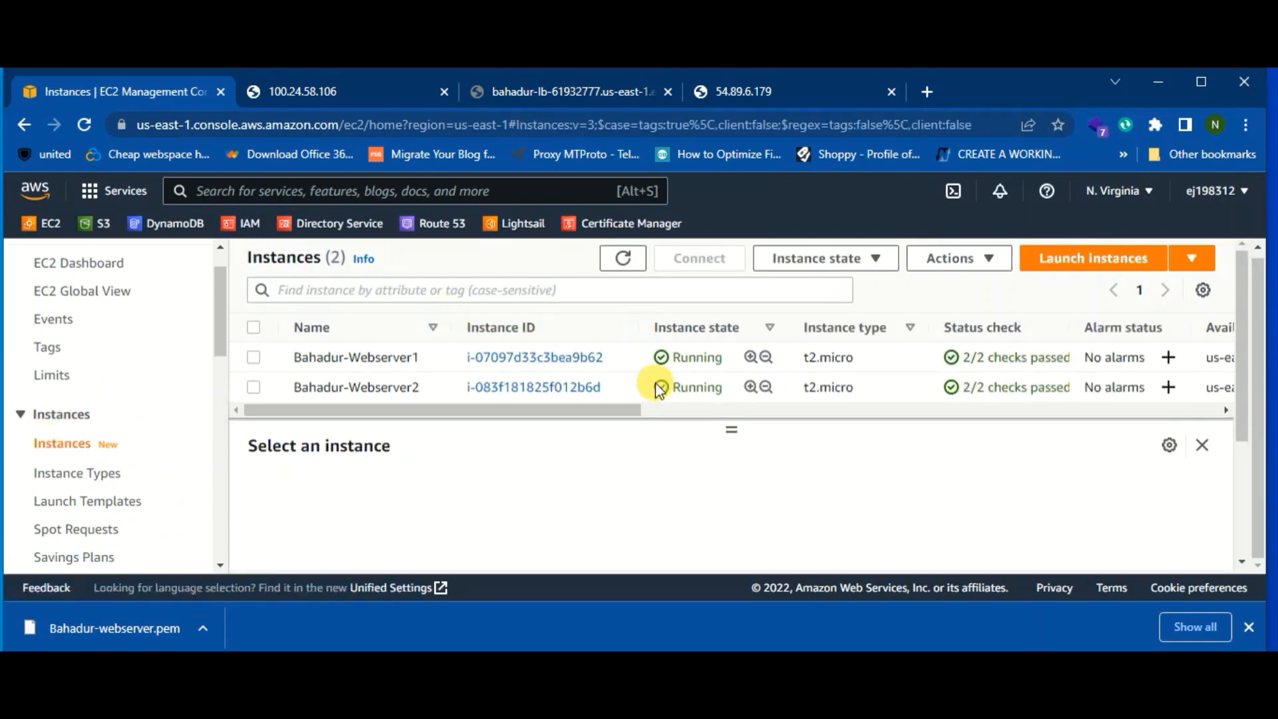
left_click(254, 358)
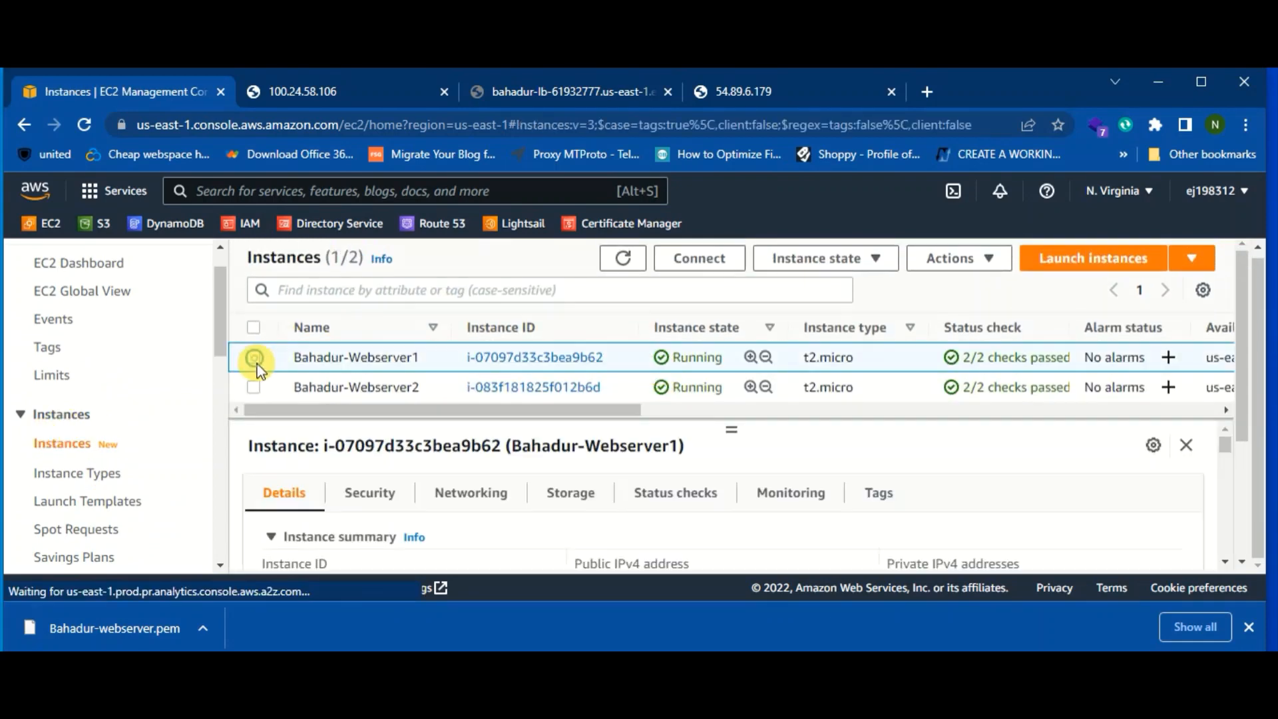
left_click(255, 389)
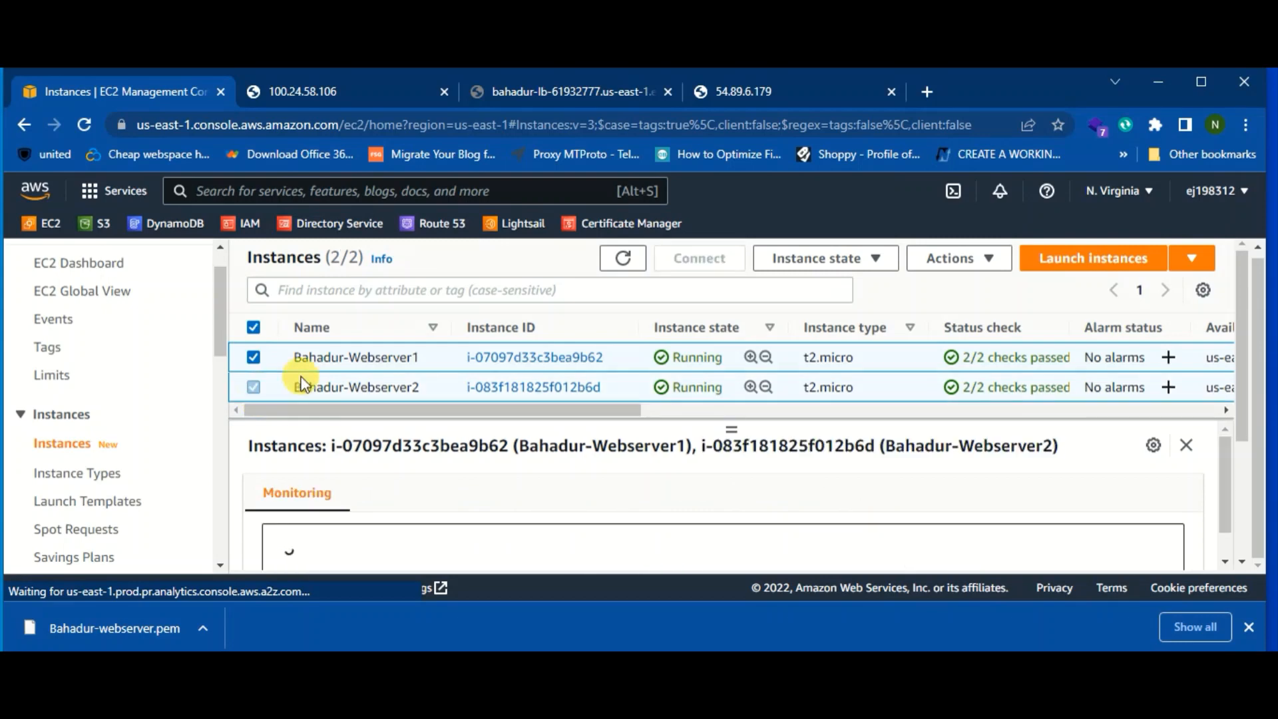
Reload the page at 54.89.6.179, close the load balancer's DNS page and view the page at 100.24.58.106.
left_click(758, 93)
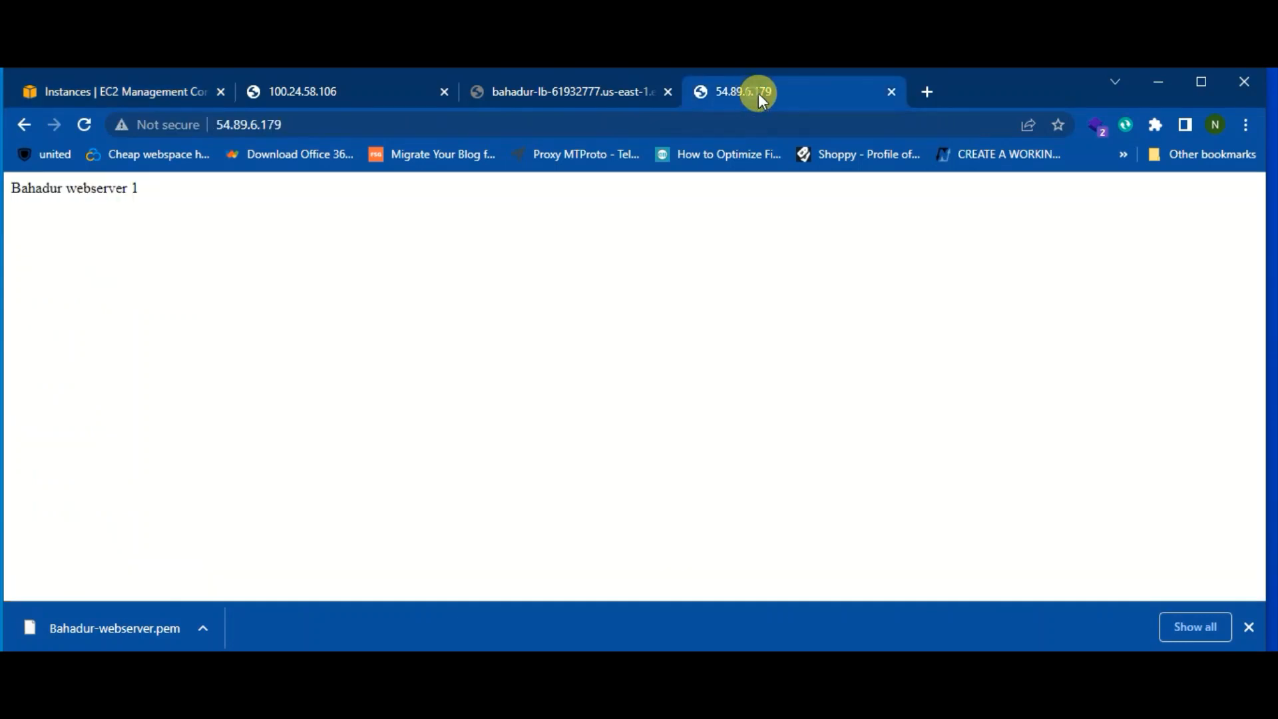
left_click(85, 124)
left_click(653, 96)
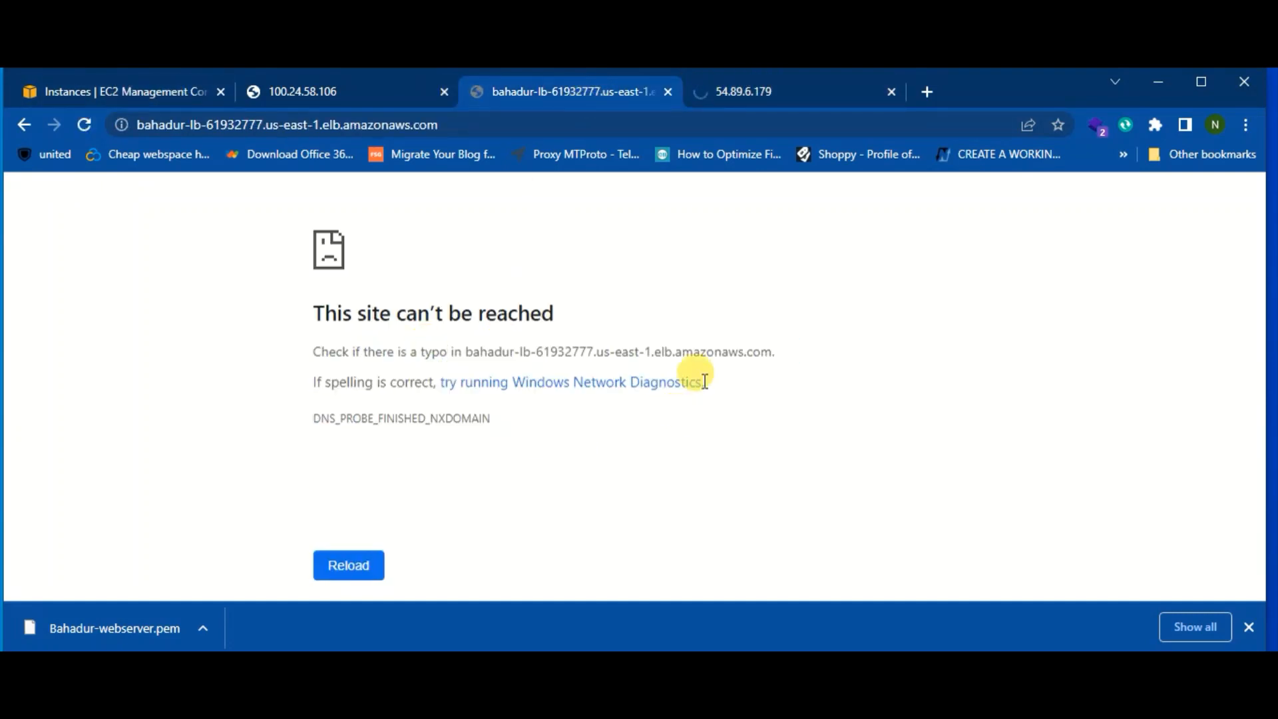
left_click(669, 90)
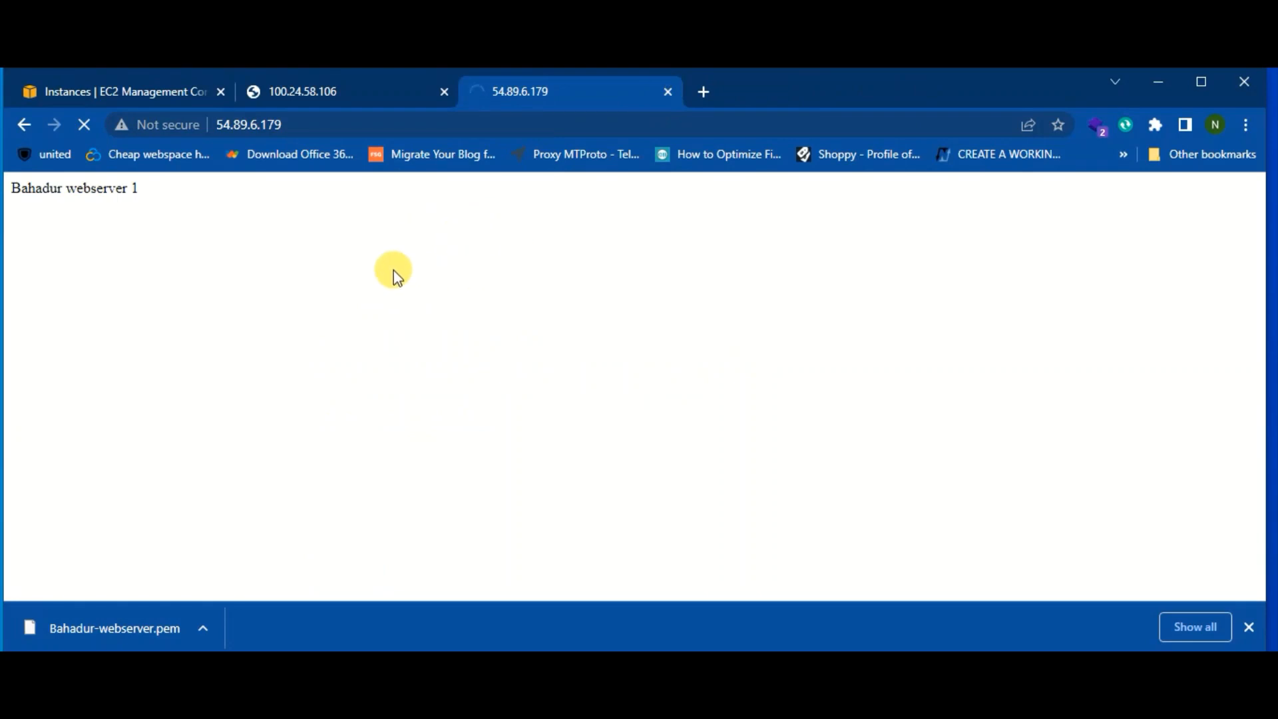
left_click(298, 94)
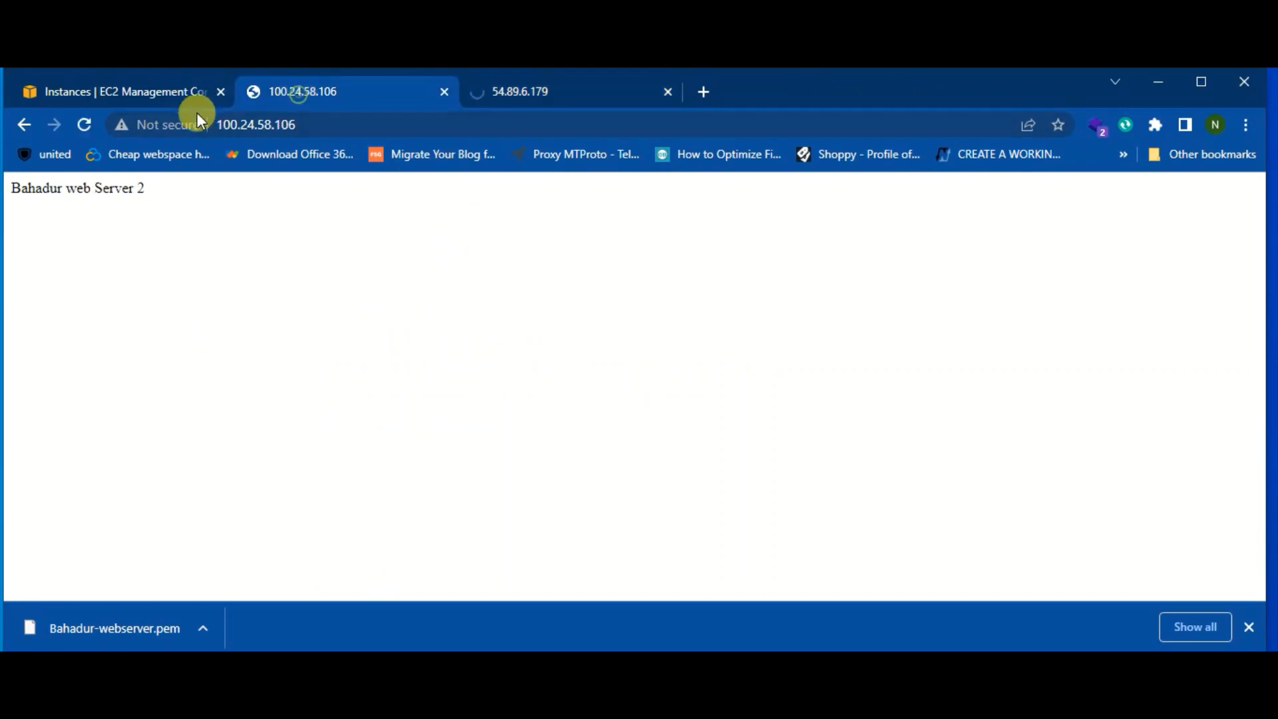
Return to the EC2 console and terminate the selected Bahadur-Webserver1 and Bahadur-Webserver2 instances.
left_click(133, 83)
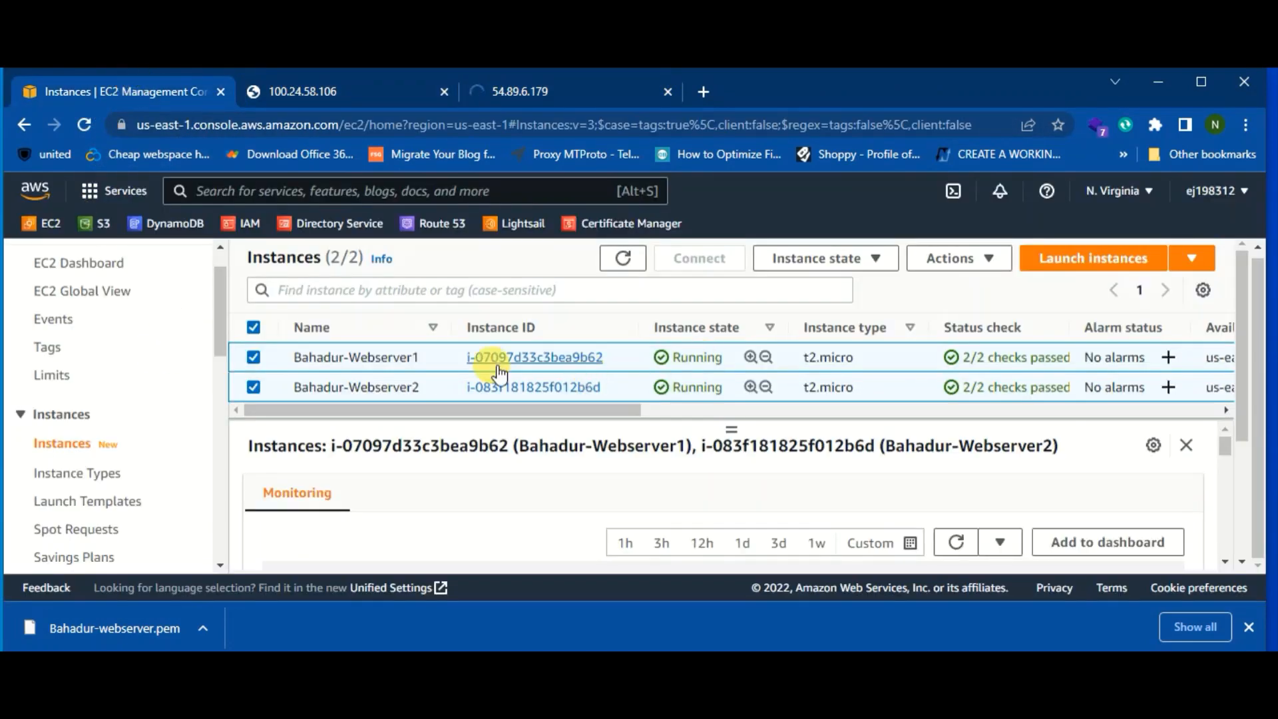
left_click(973, 275)
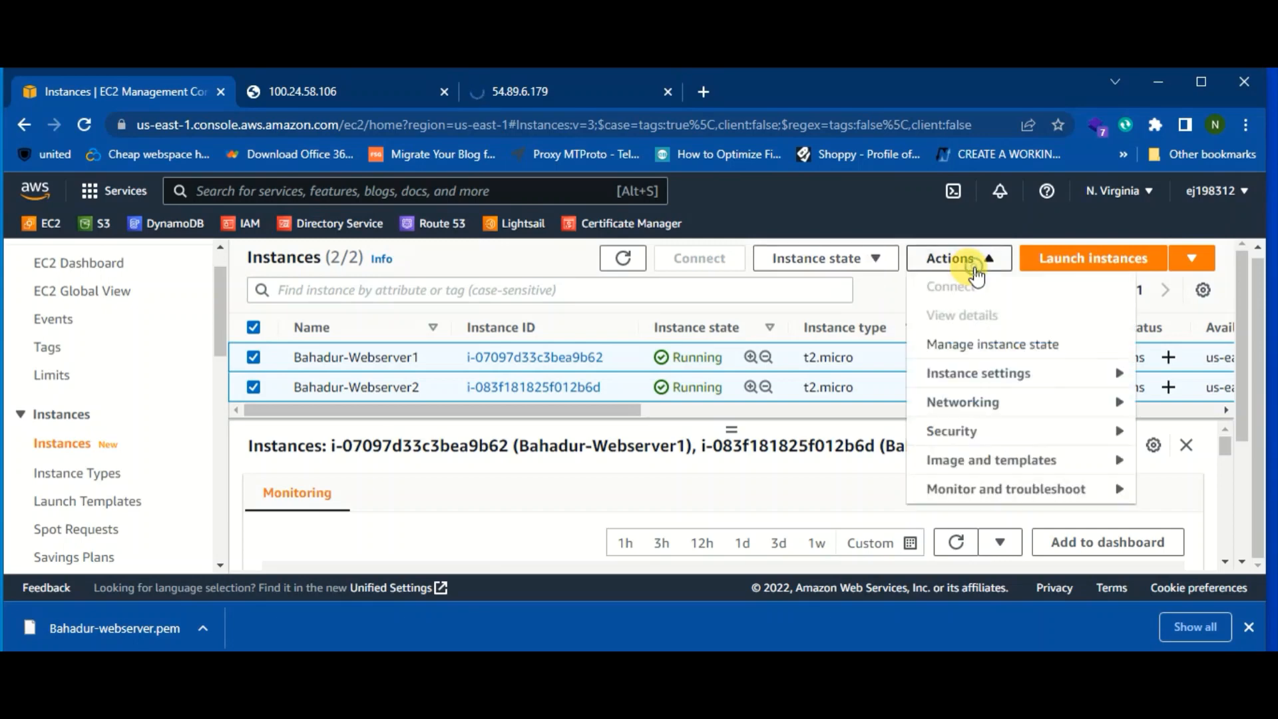
left_click(868, 260)
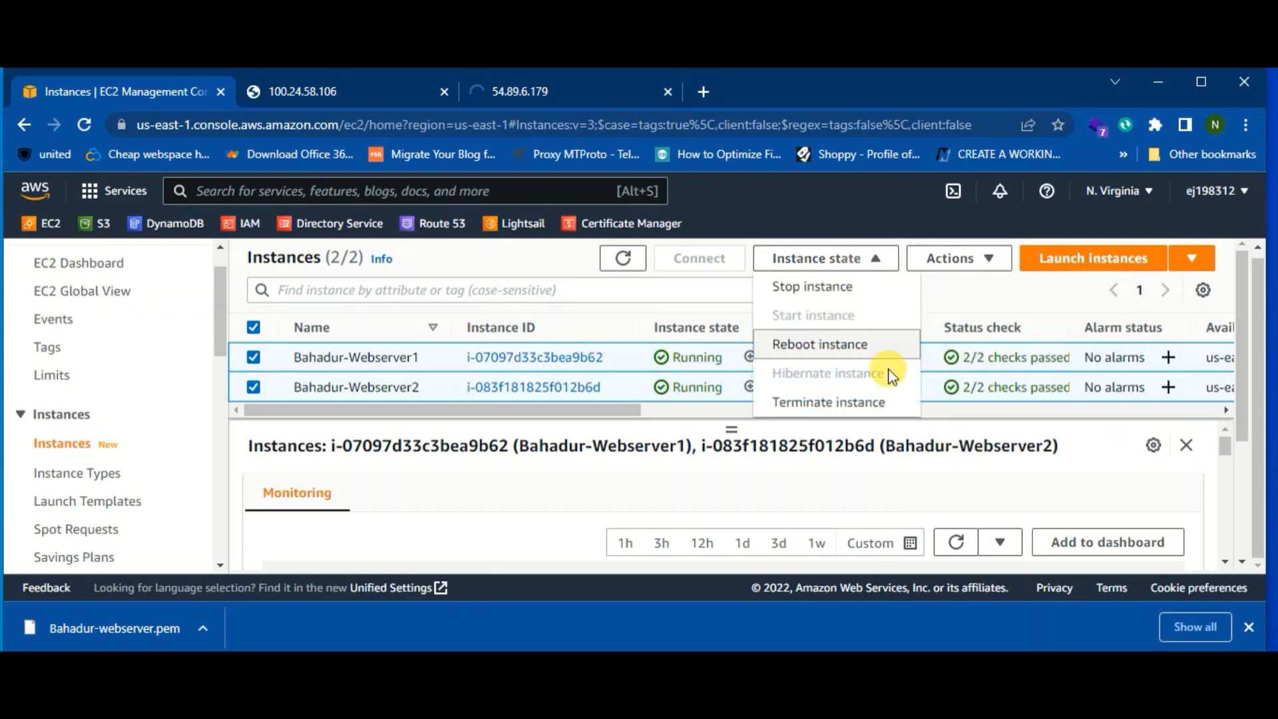
left_click(837, 403)
left_click(946, 561)
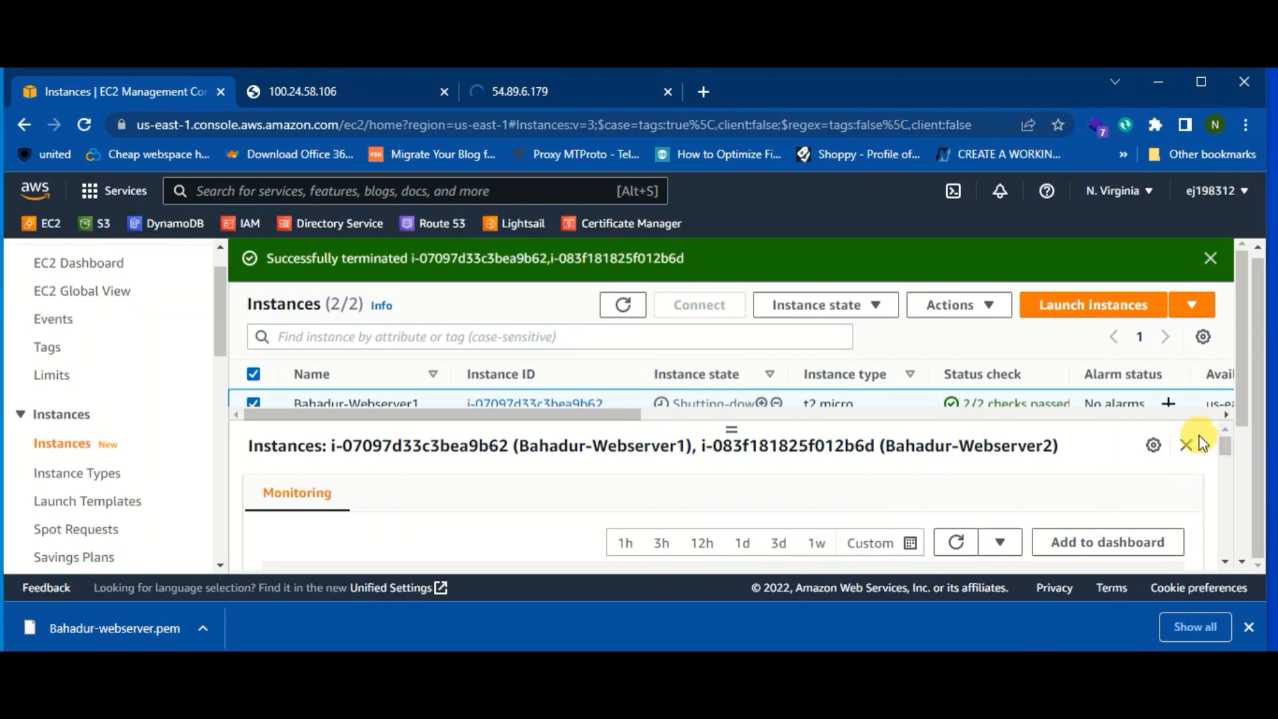
Dismiss the Remote Desktop error messages and close the connection windows for both web servers.
left_click(770, 355)
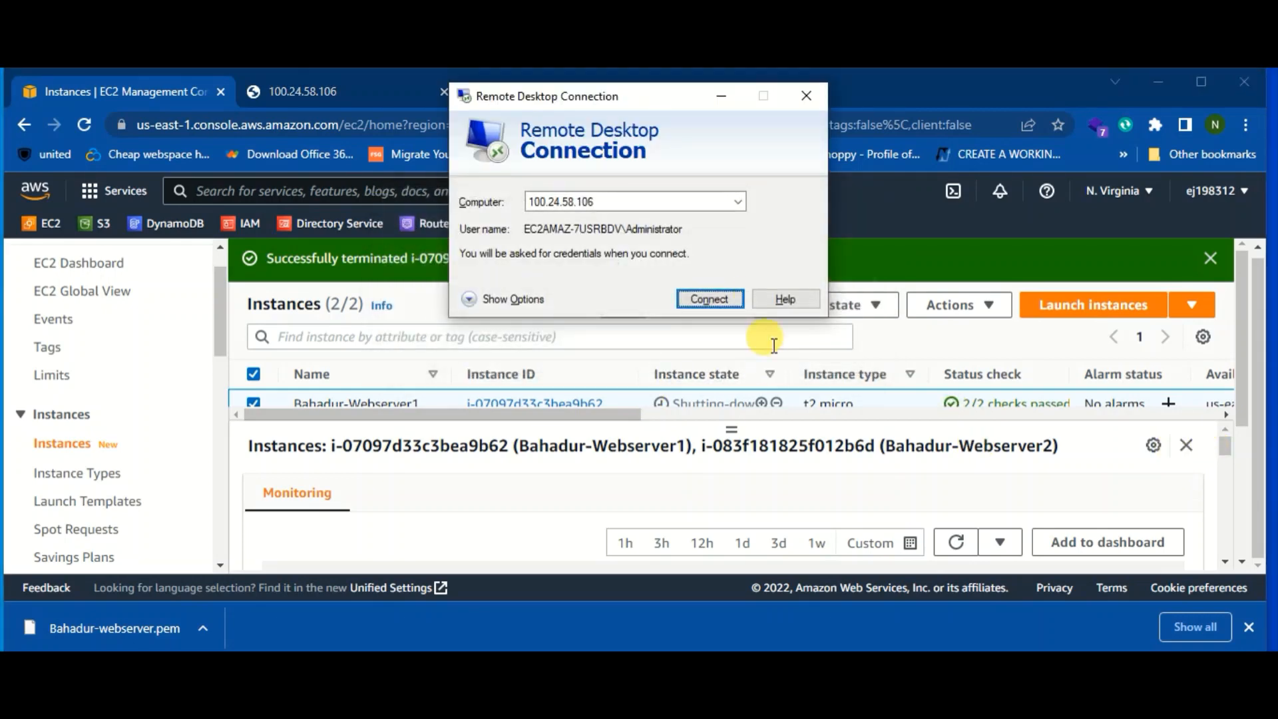
left_click(812, 95)
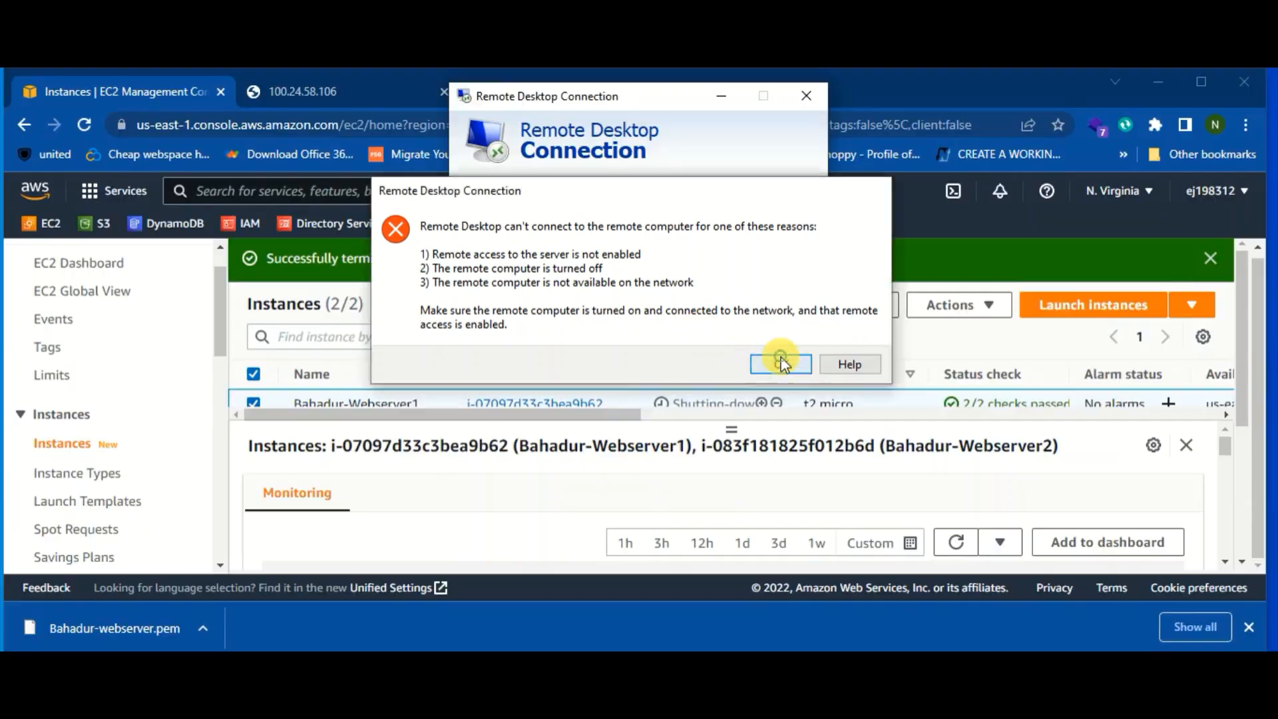
left_click(773, 363)
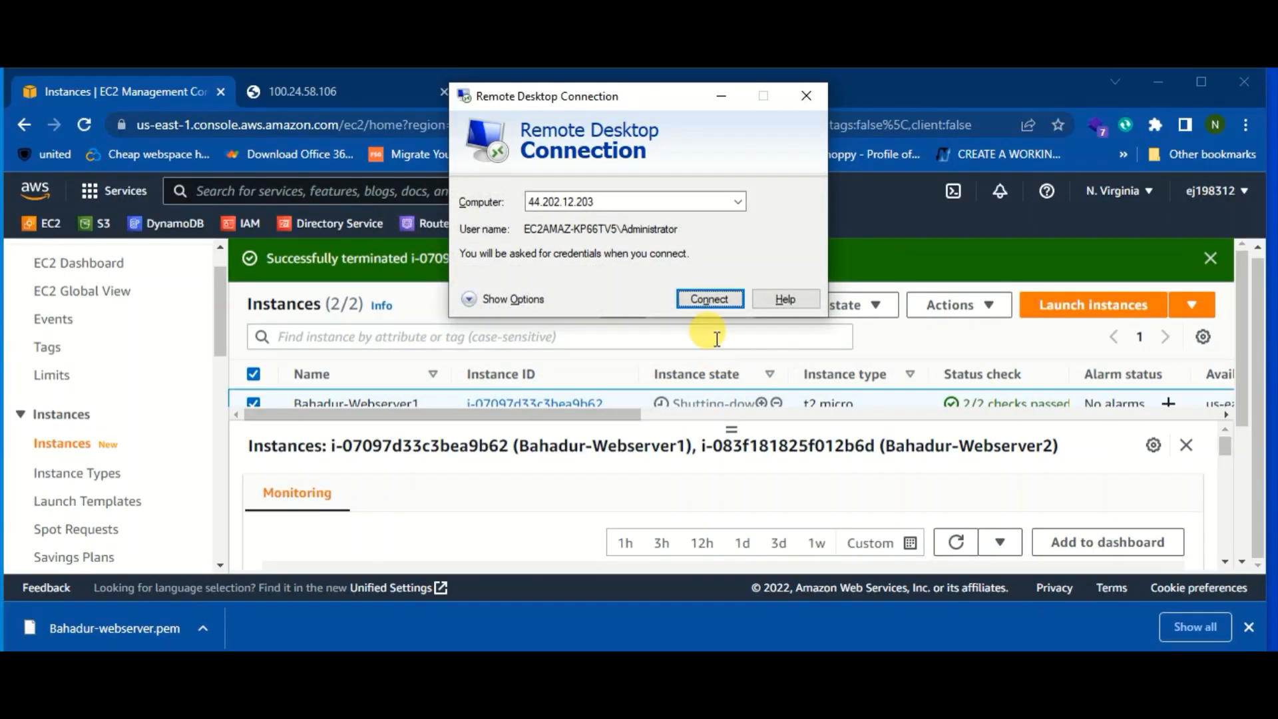
left_click(807, 97)
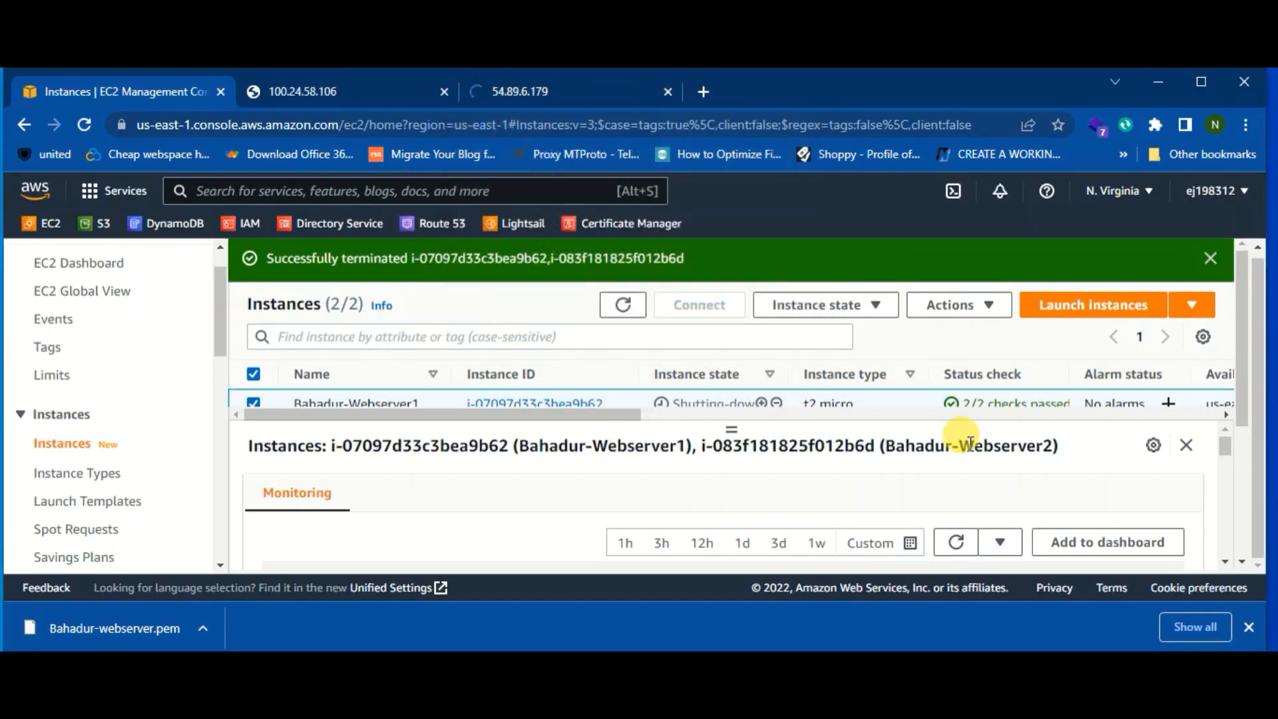
Collapse the instance details pane and refresh the instances list.
left_click(1184, 458)
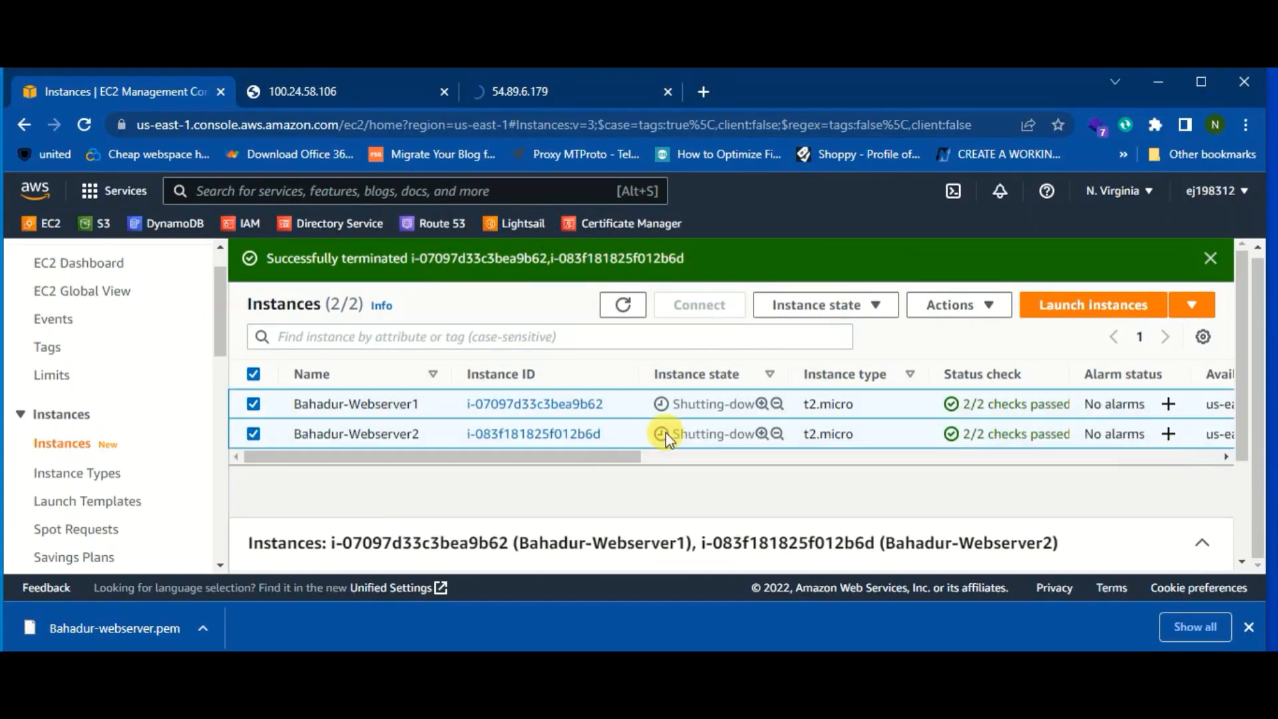
left_click(623, 305)
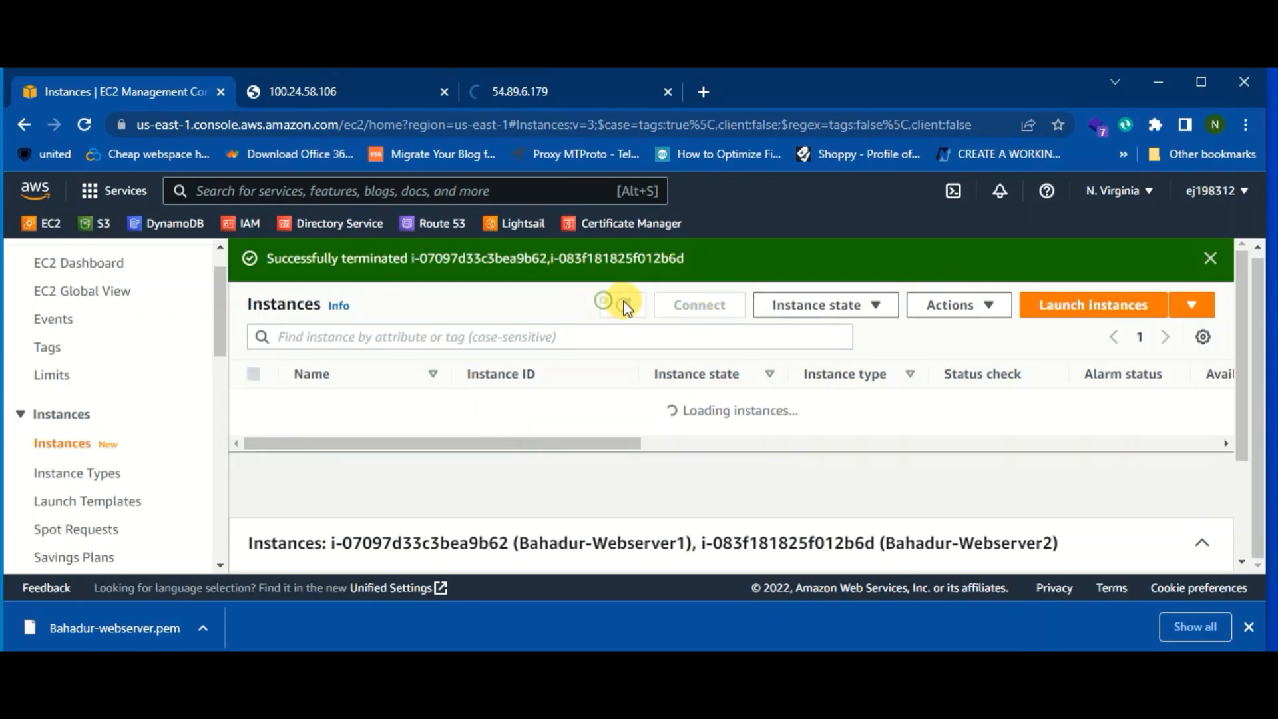
View the web server pages at 54.89.6.179 and 100.24.58.106 and close both of them.
left_click(509, 85)
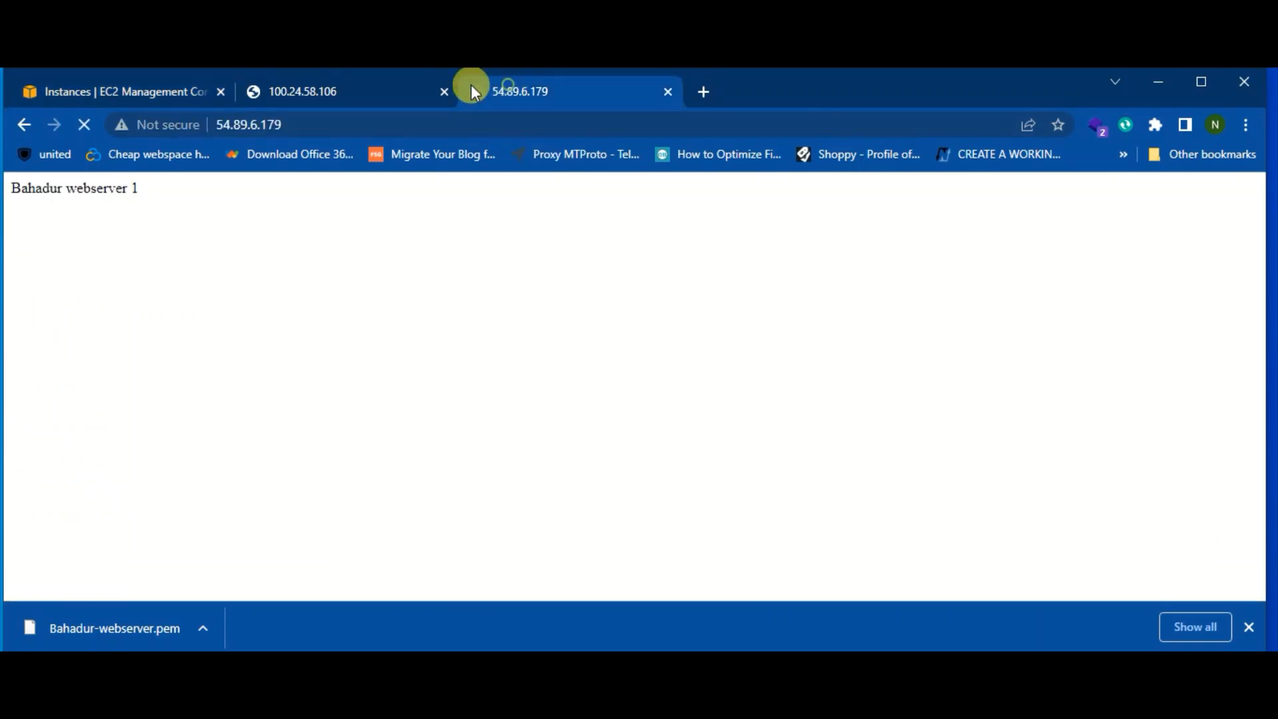
left_click(331, 93)
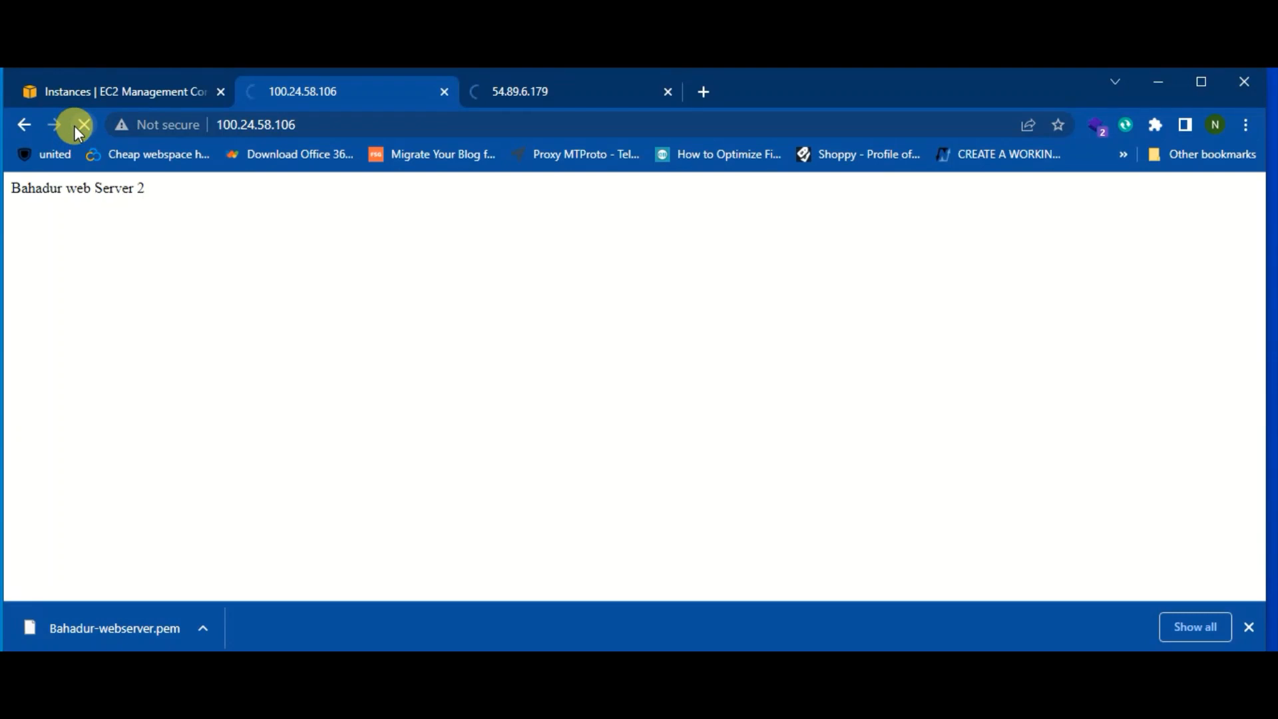
double_click(264, 202)
left_click(448, 93)
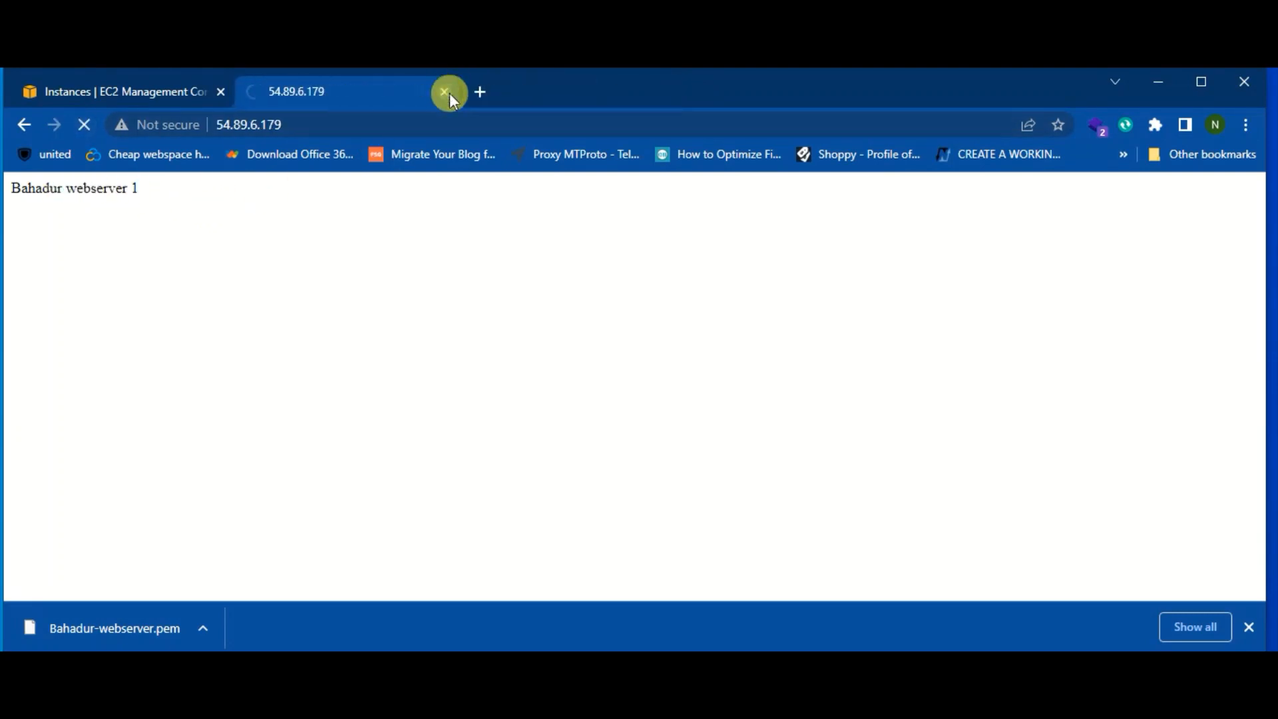
left_click(448, 93)
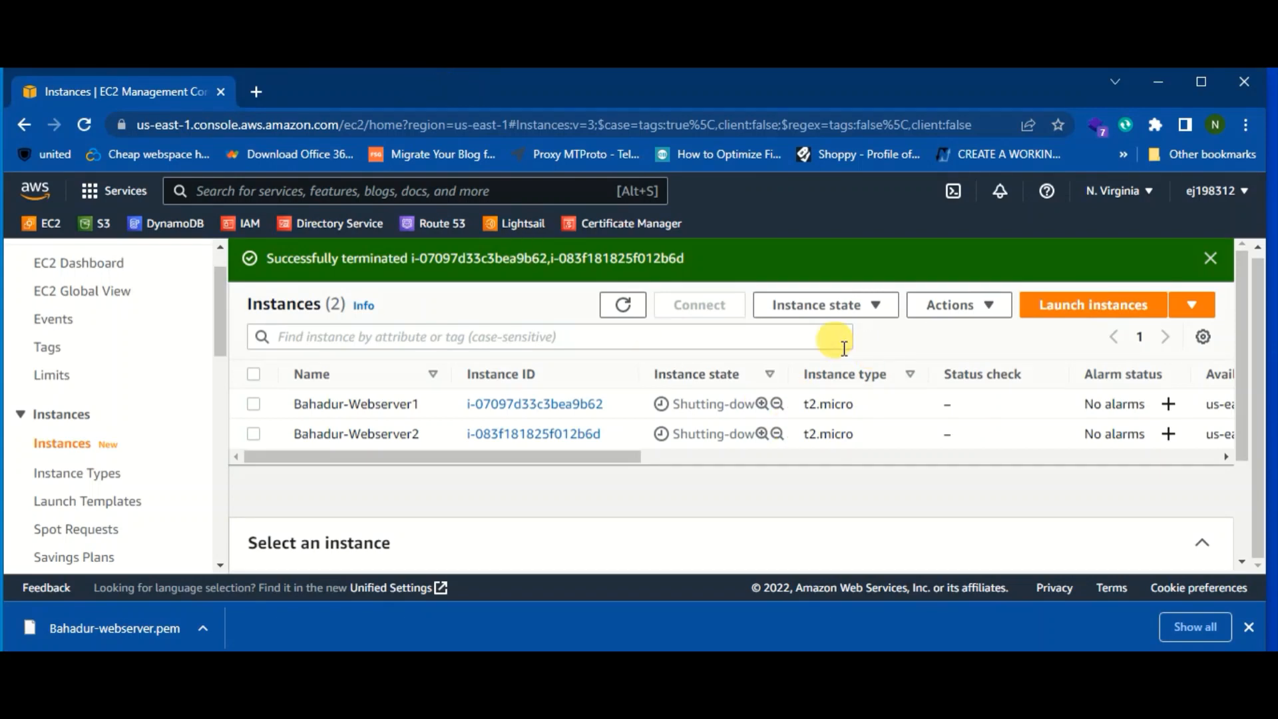
Refresh the EC2 instances list and check the instance state of Bahadur-Webserver1.
left_click(623, 304)
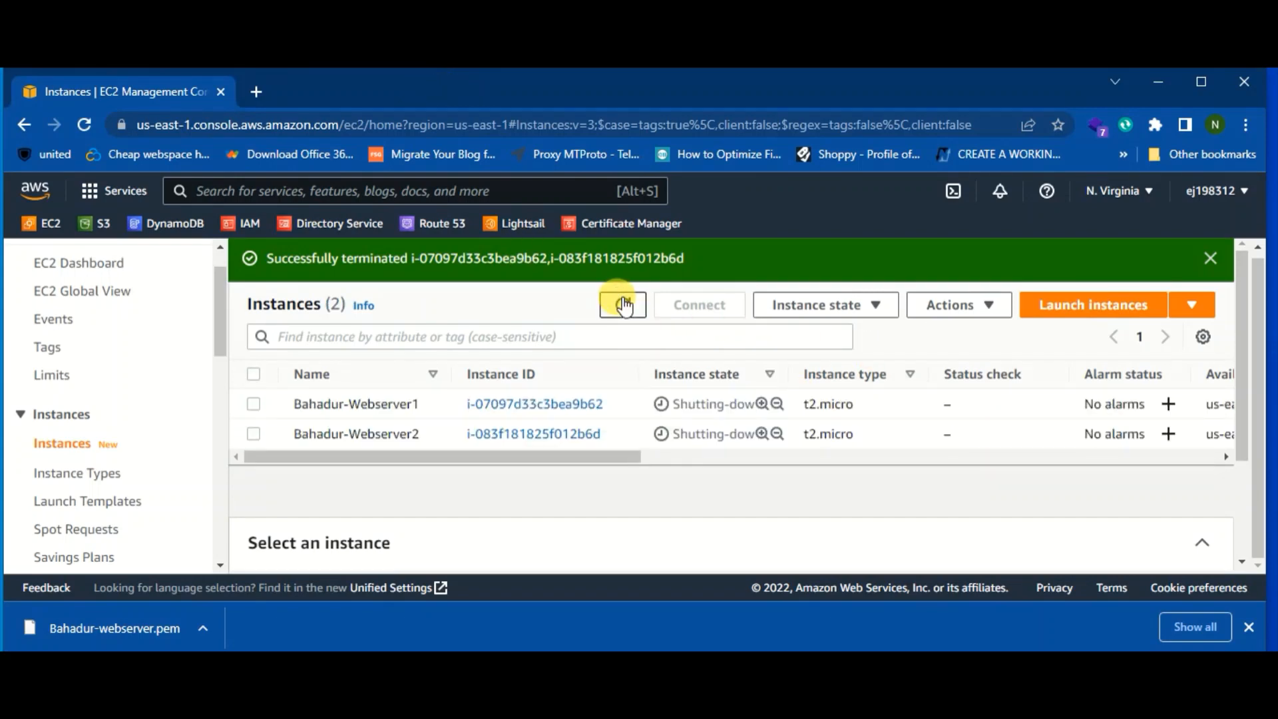
left_click(623, 305)
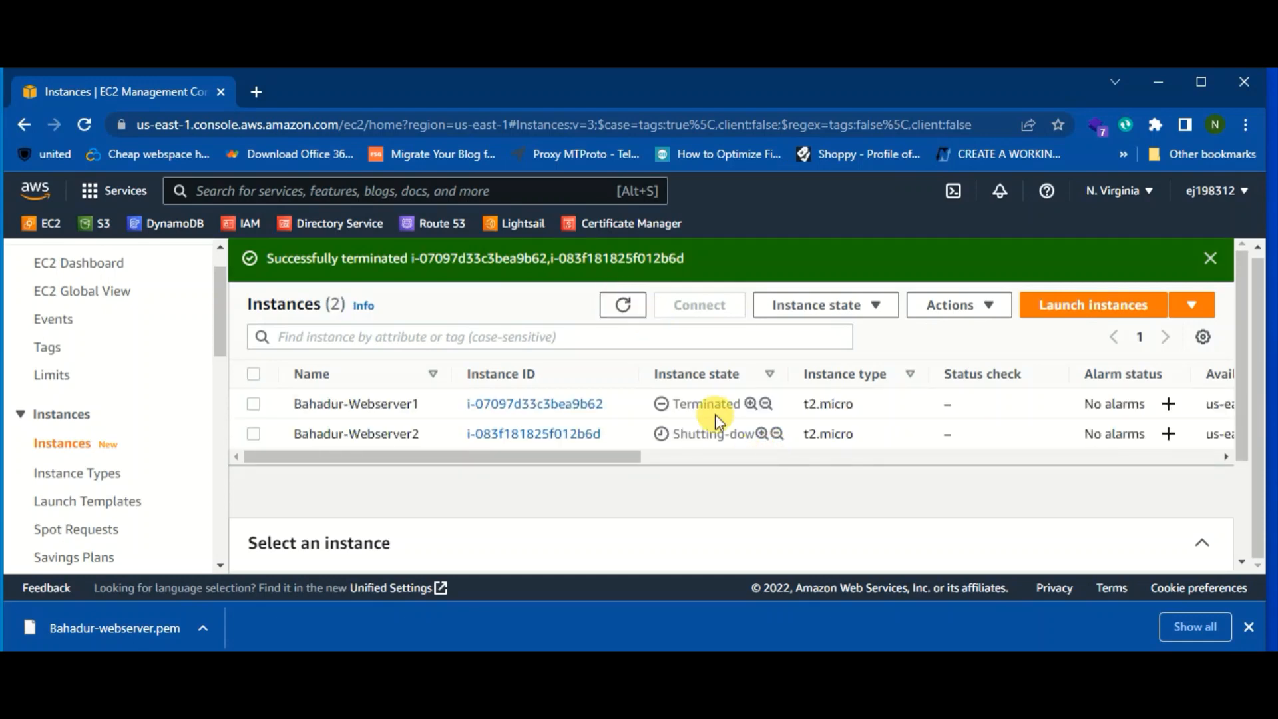
double_click(696, 405)
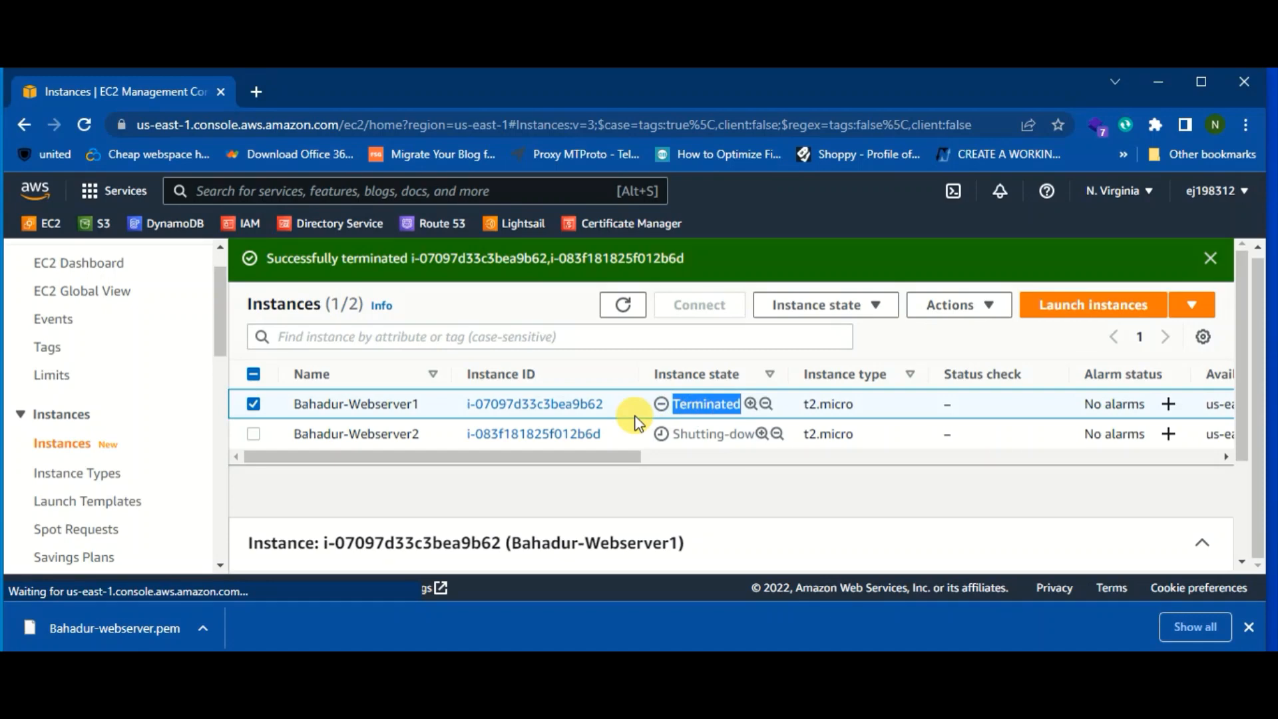
Examine the instance summary of Bahadur-Webserver1 and maximize the browser window.
scroll(680, 520, "down", 3)
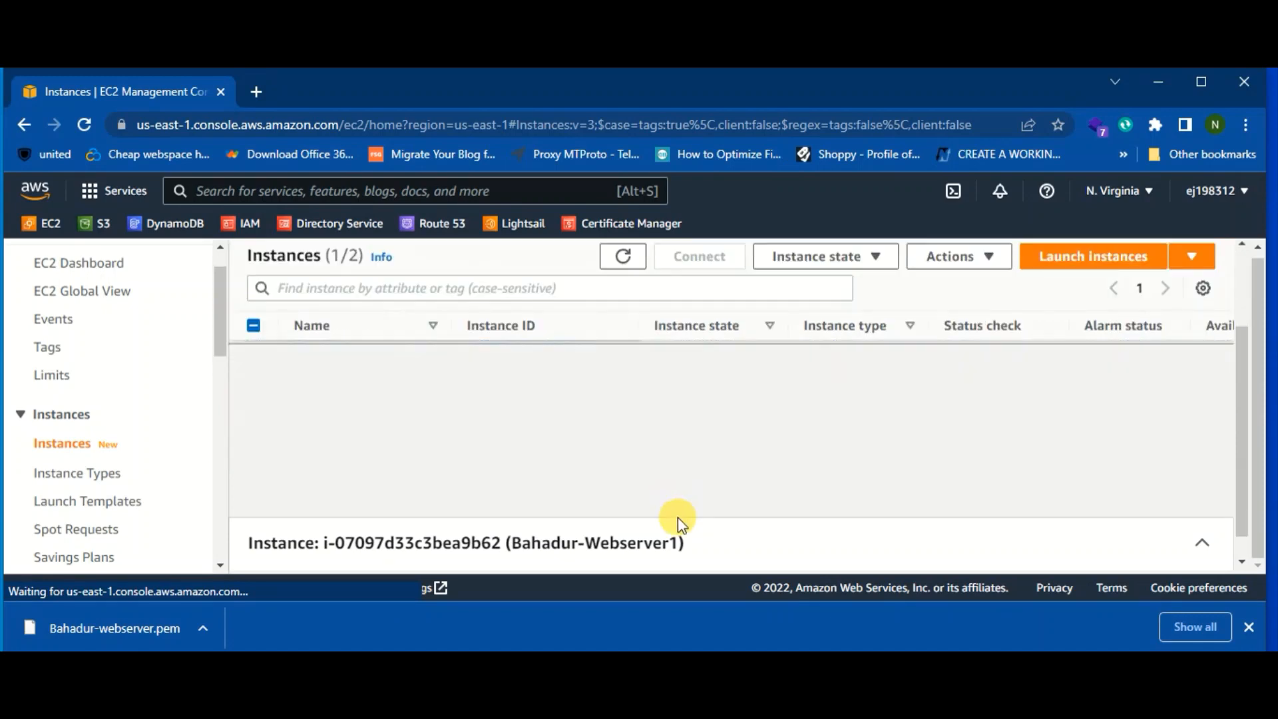
left_click(726, 536)
scroll(732, 533, "down", 3)
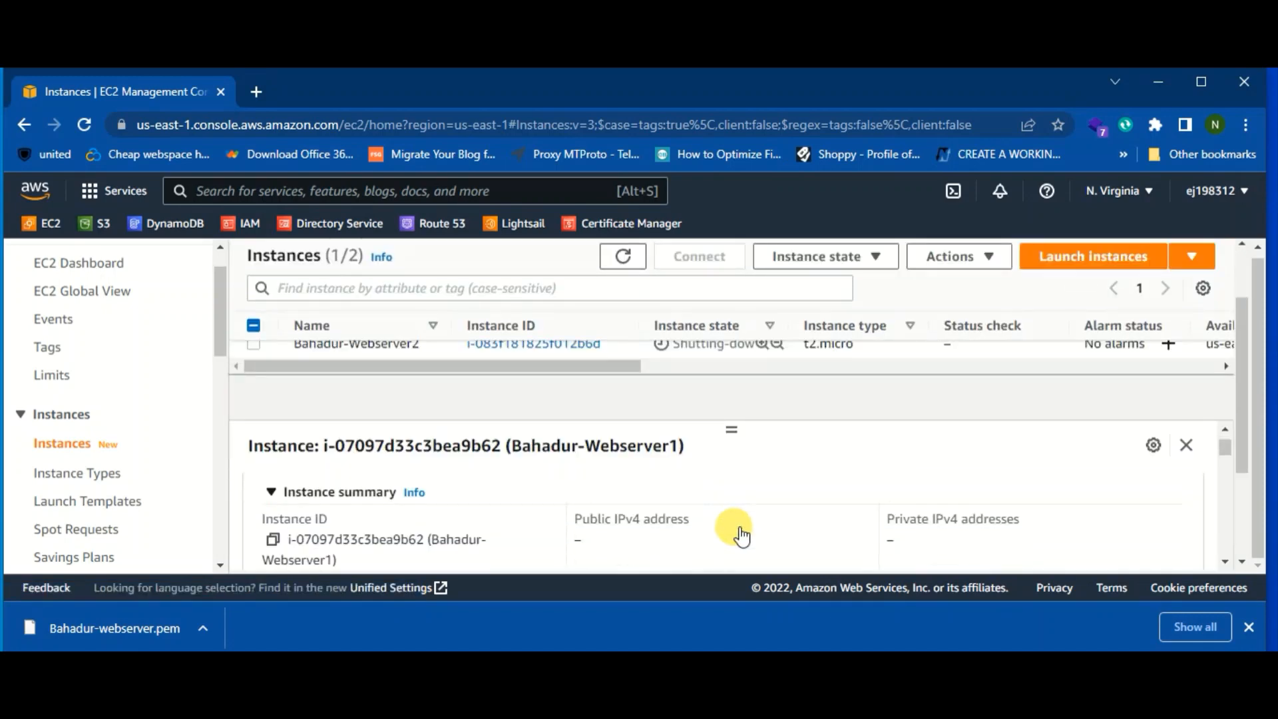
scroll(706, 506, "down", 1)
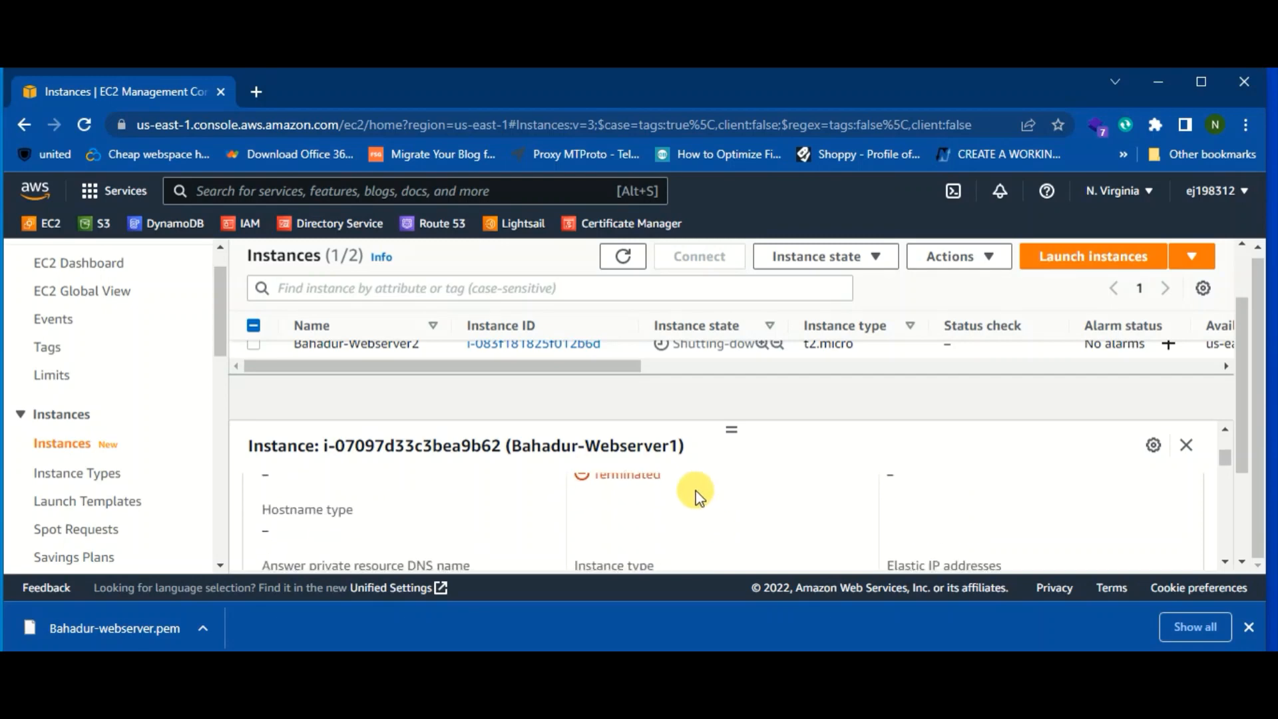
scroll(693, 507, "up", 2)
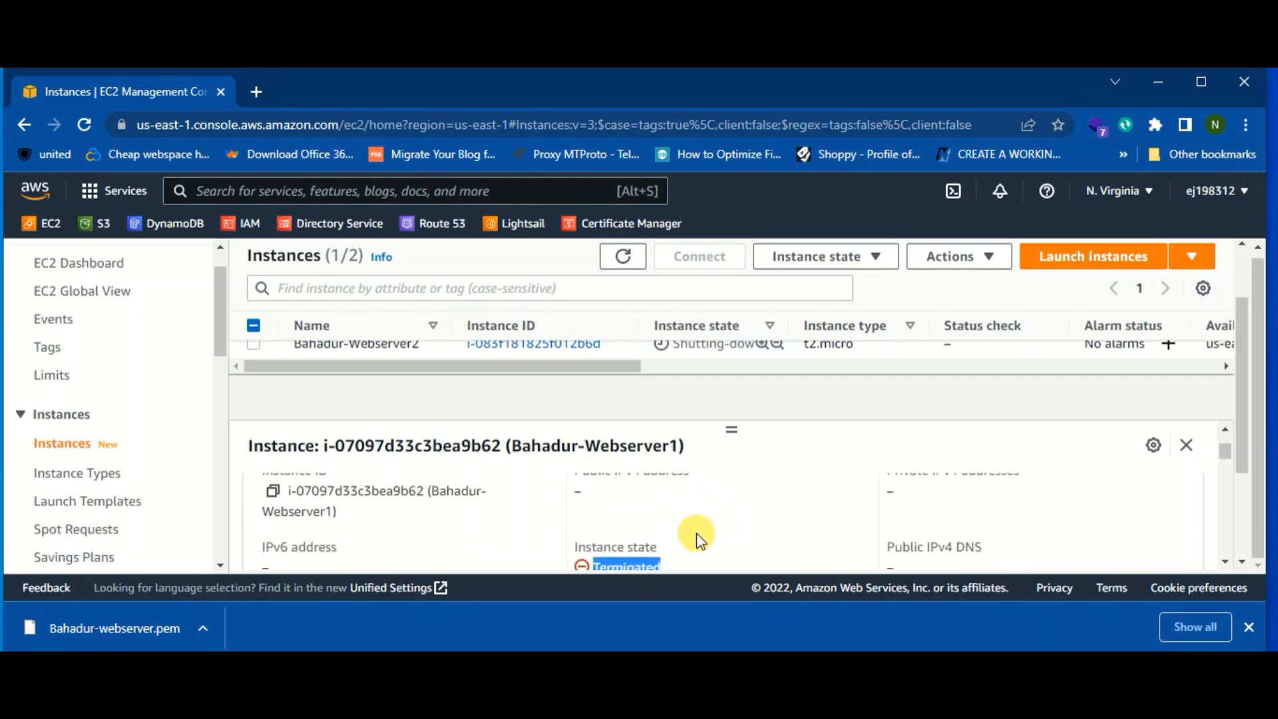
left_click(1202, 81)
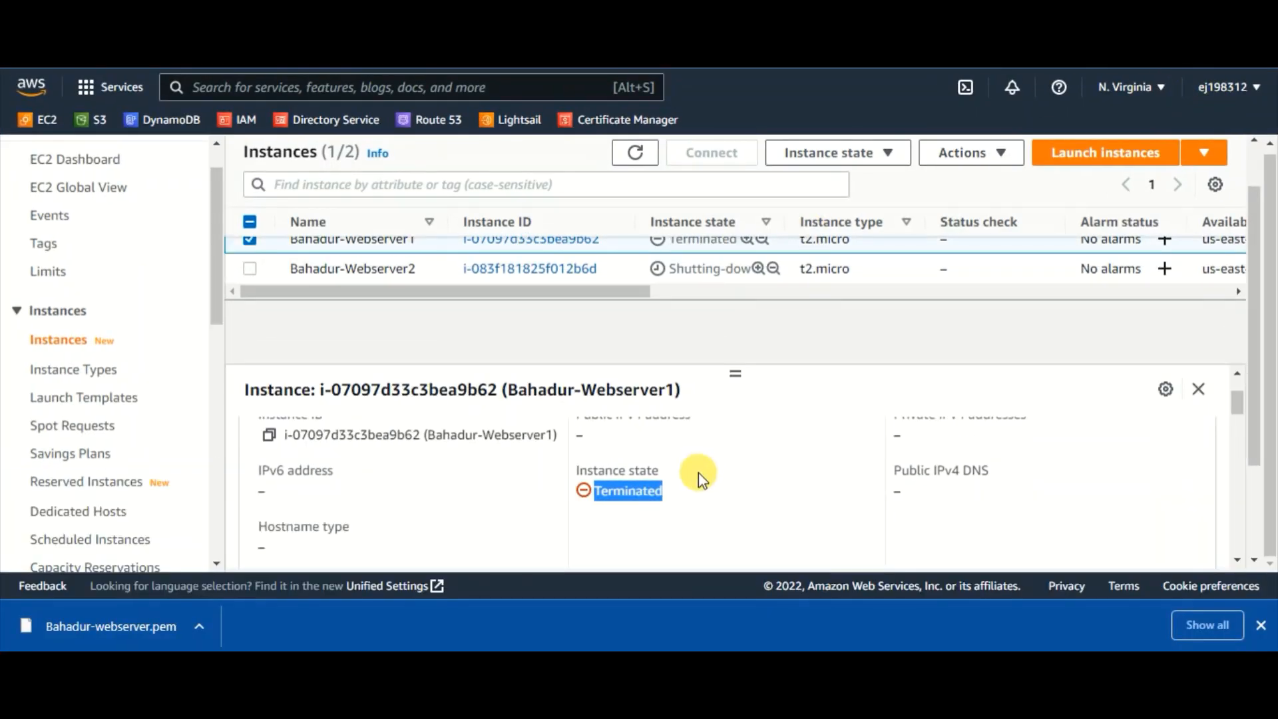
scroll(699, 479, "up", 2)
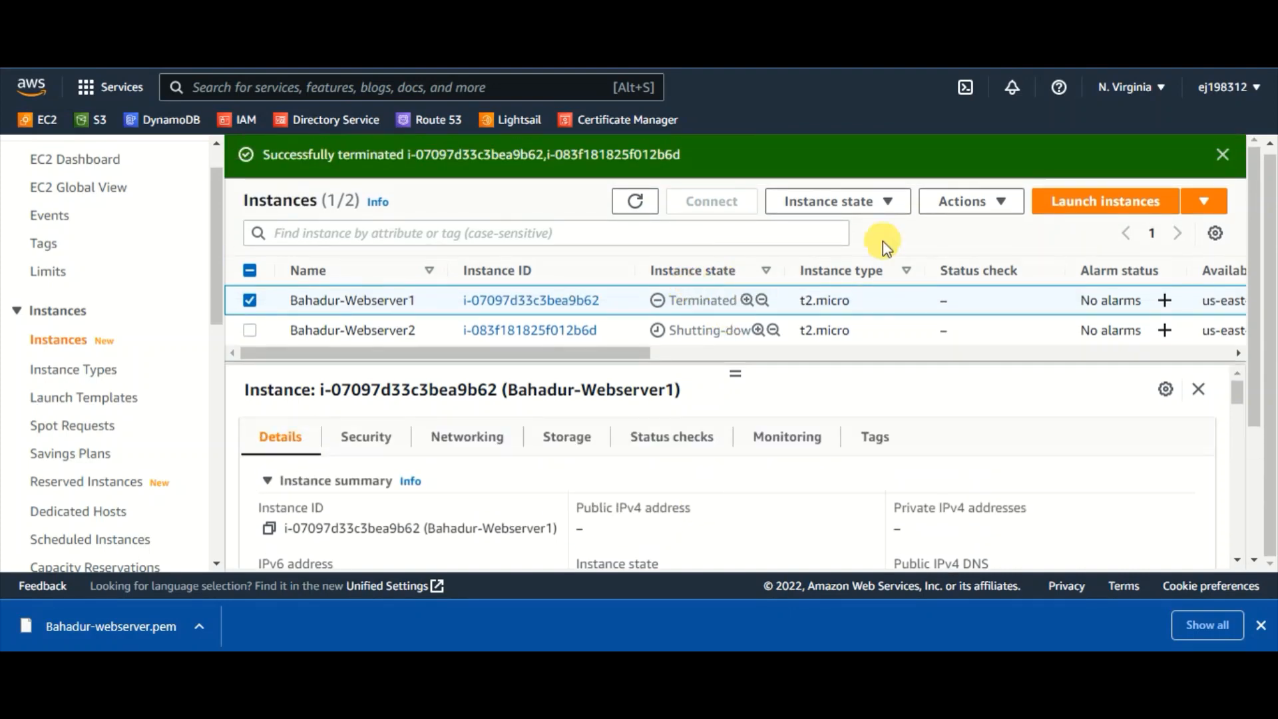
Compare the instance states of Bahadur-Webserver1 and Bahadur-Webserver2, refreshing the instances list for their current status.
left_click(629, 203)
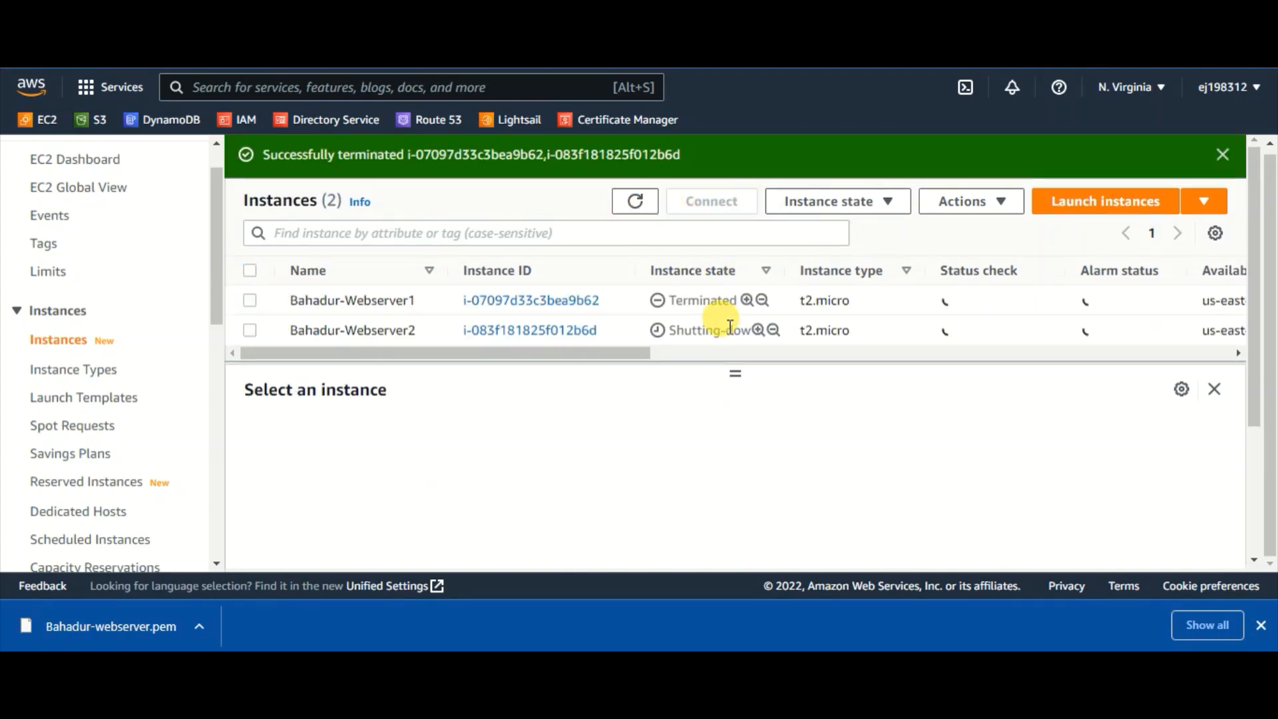
left_click_drag(736, 301, 715, 306)
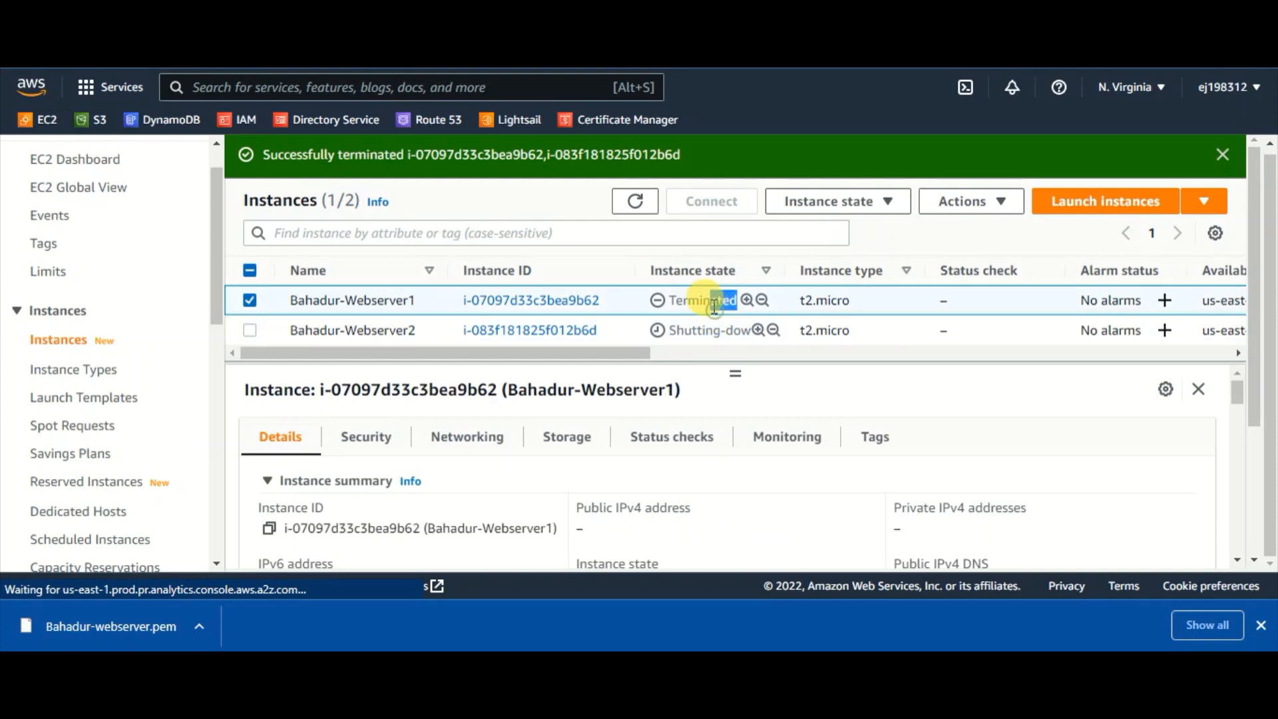
left_click(697, 325)
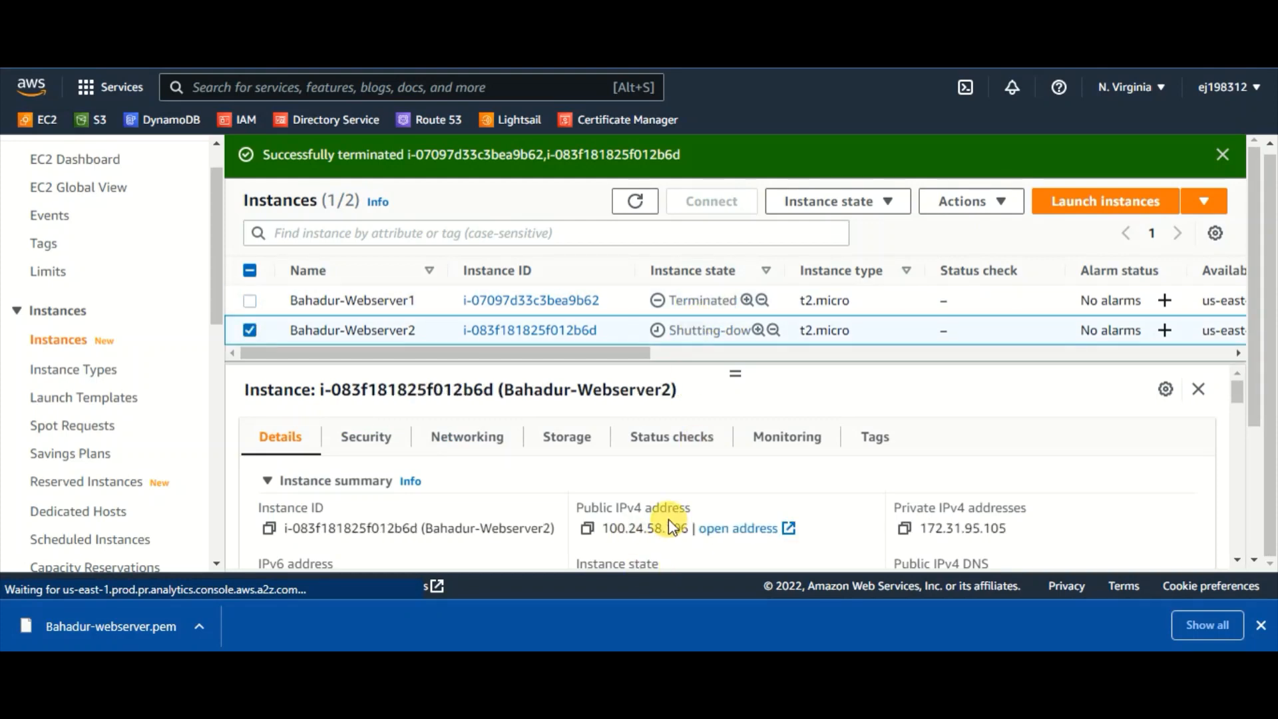
left_click(697, 306)
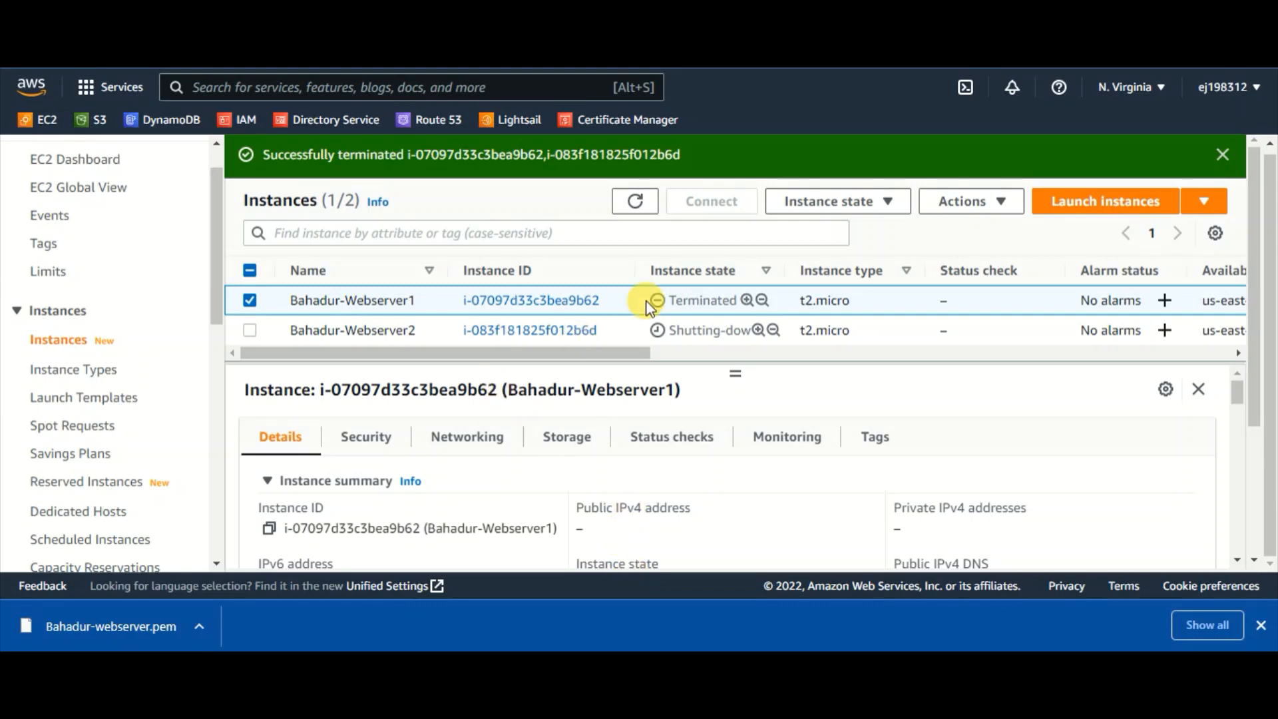
left_click(683, 330)
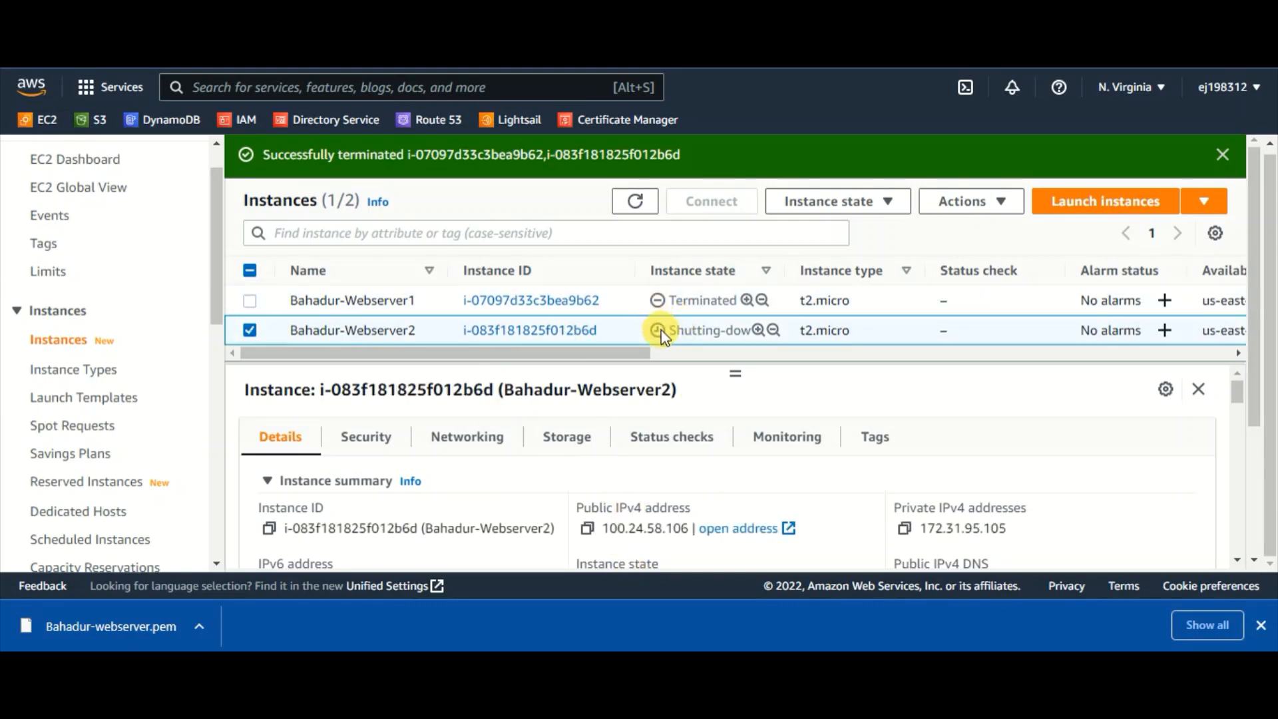
left_click(636, 201)
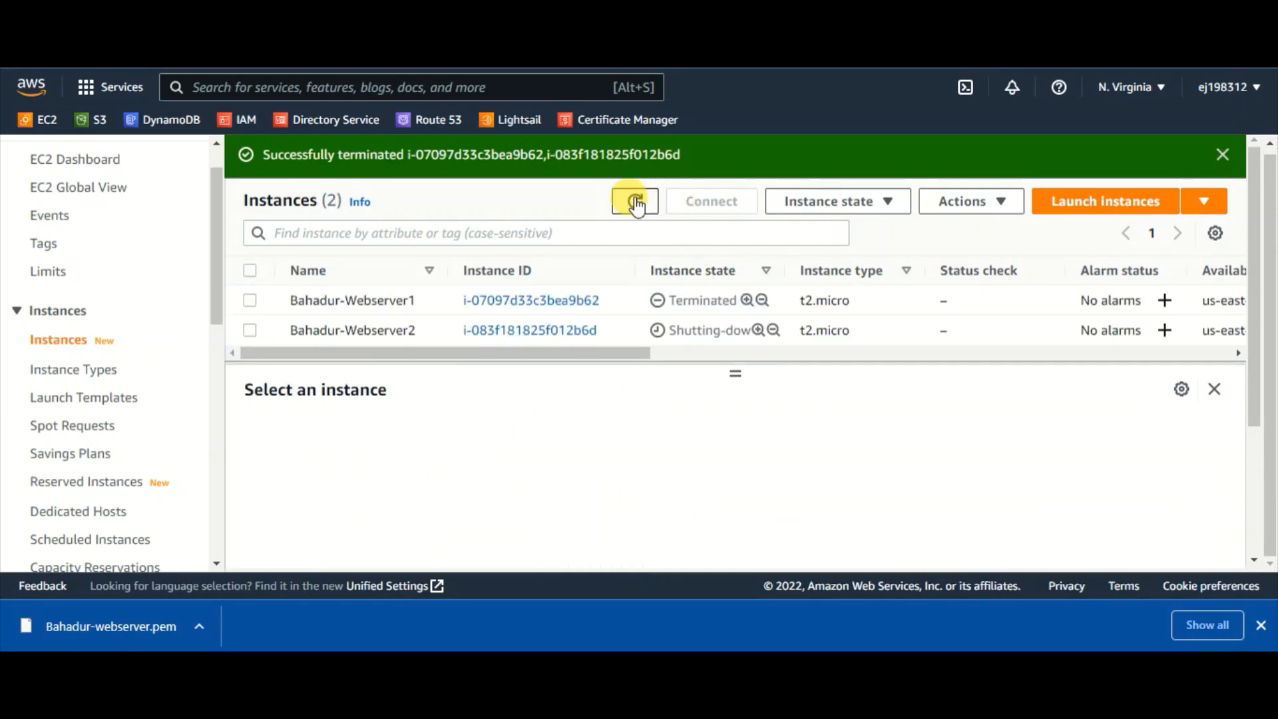
left_click(636, 201)
left_click(635, 201)
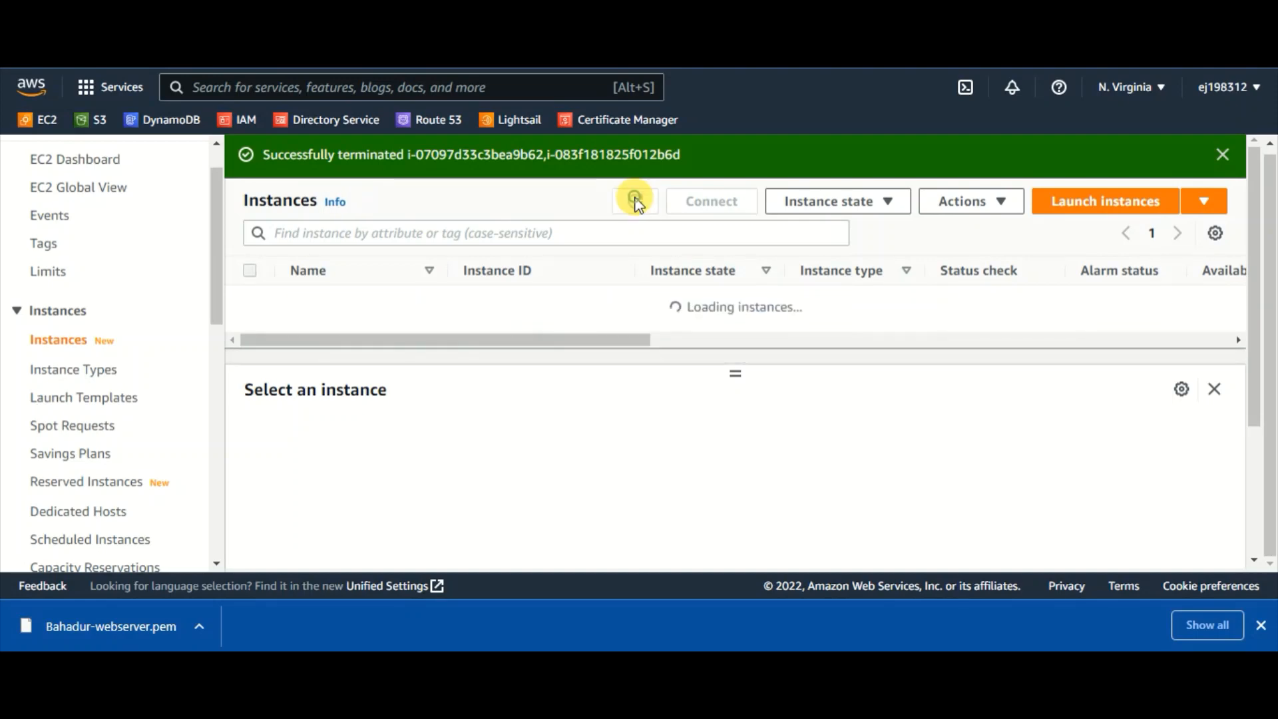